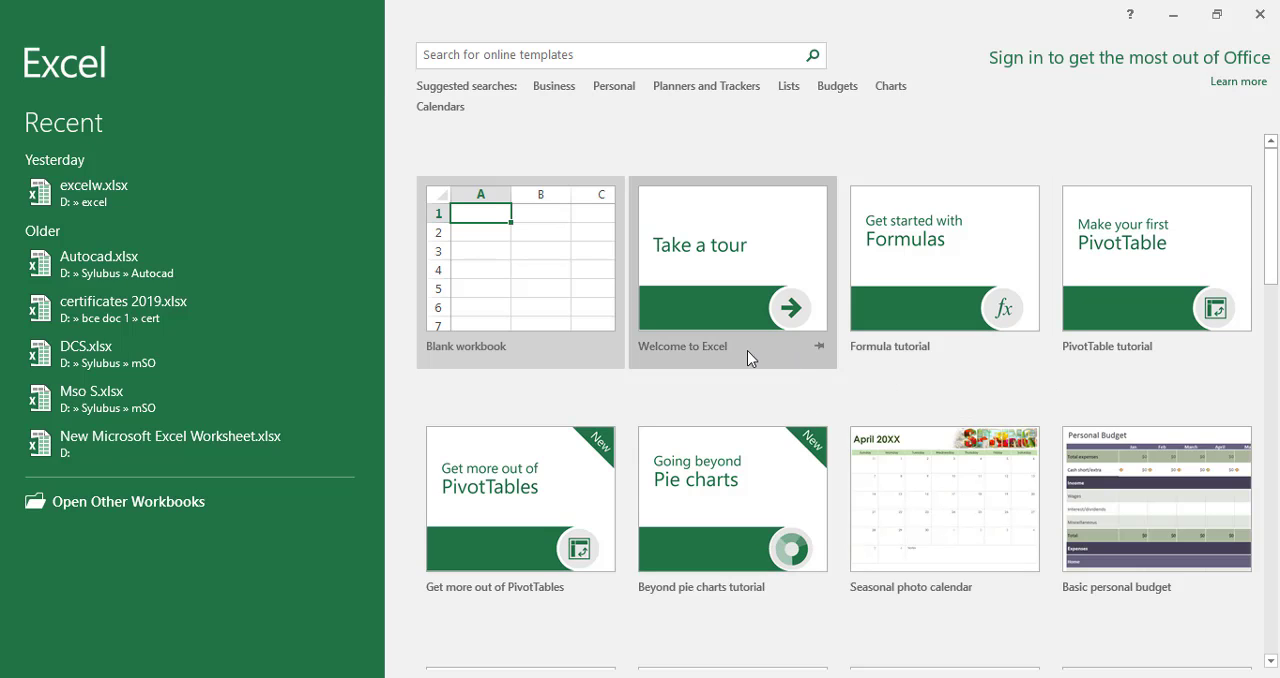
Browse the featured and Business templates, and create a new blank workbook.
scroll(850, 410, "down", 3)
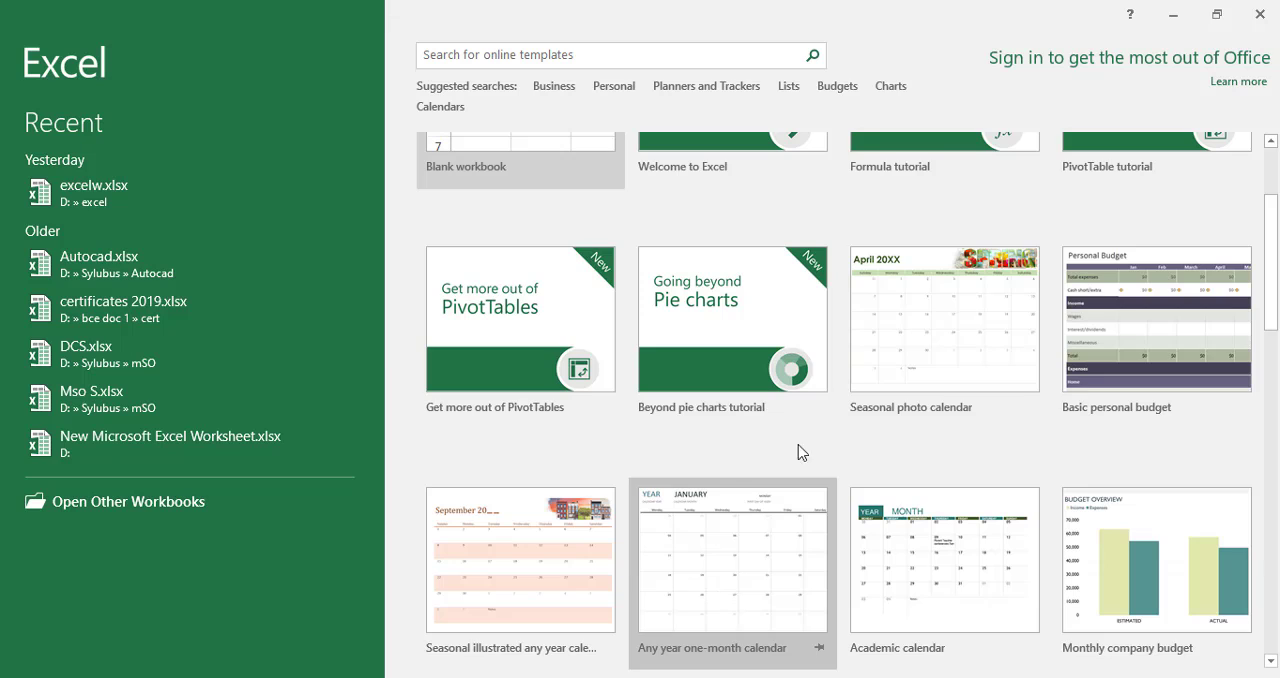
scroll(844, 425, "up", 3)
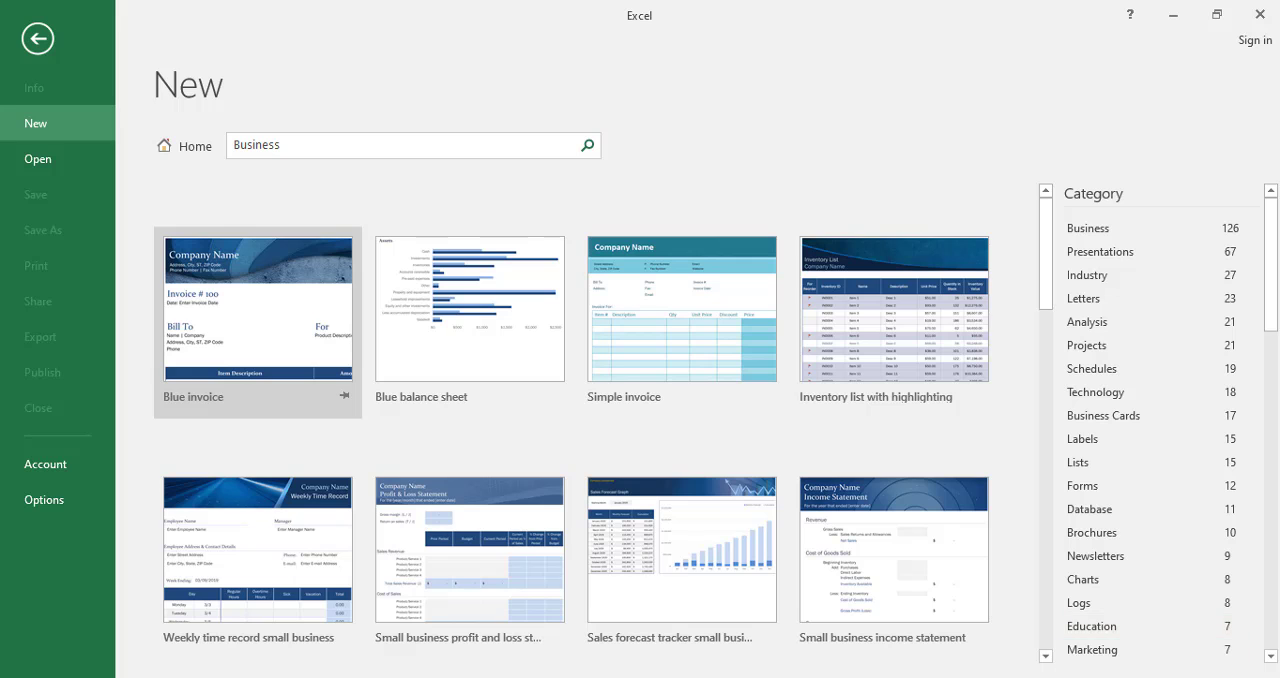
scroll(615, 372, "down", 3)
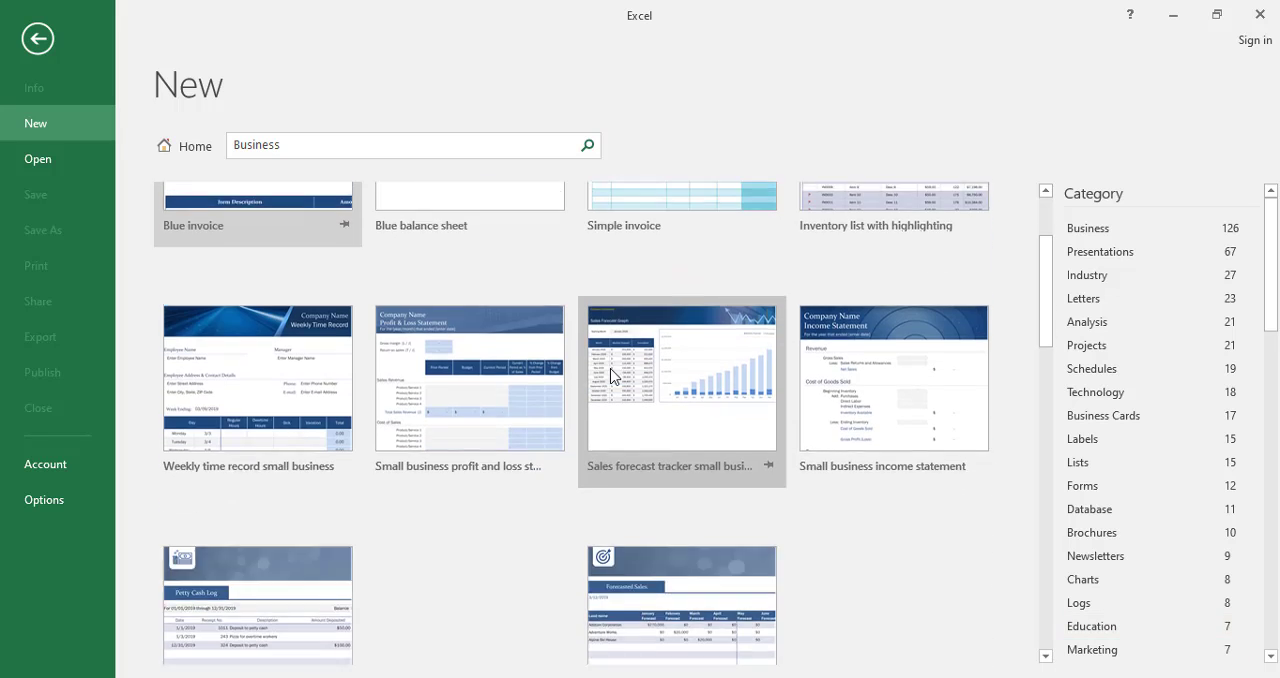
scroll(610, 368, "up", 1)
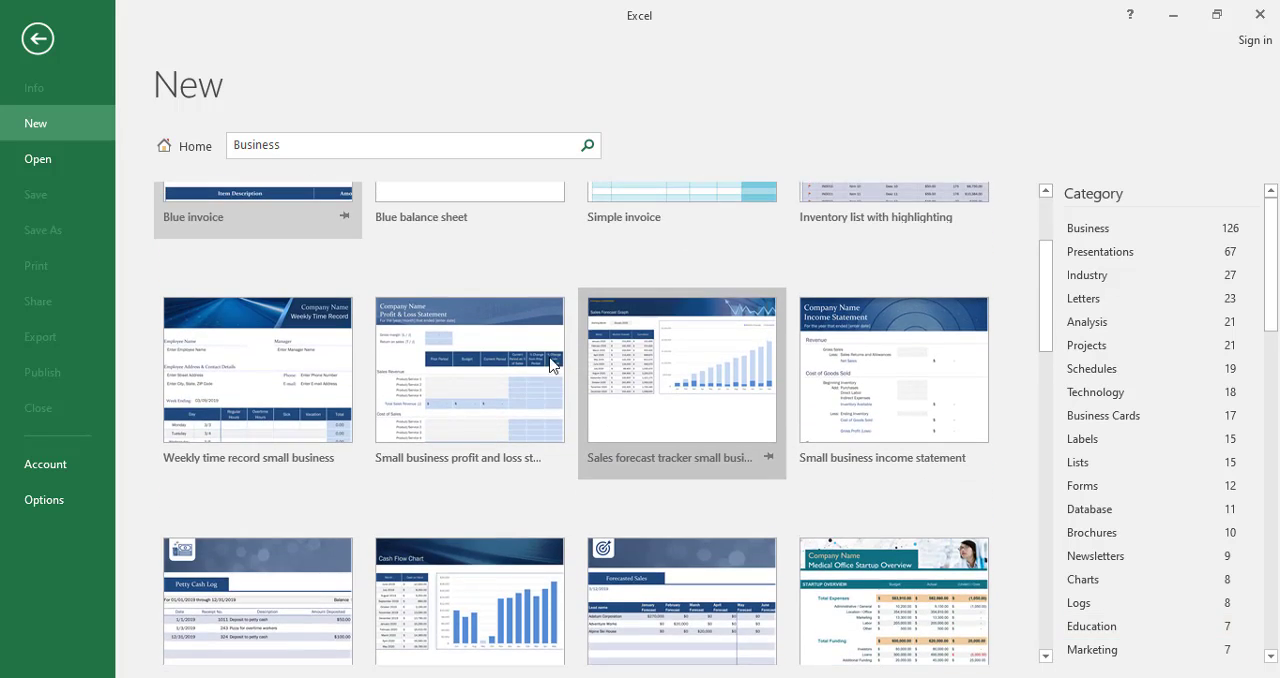
scroll(341, 434, "down", 1)
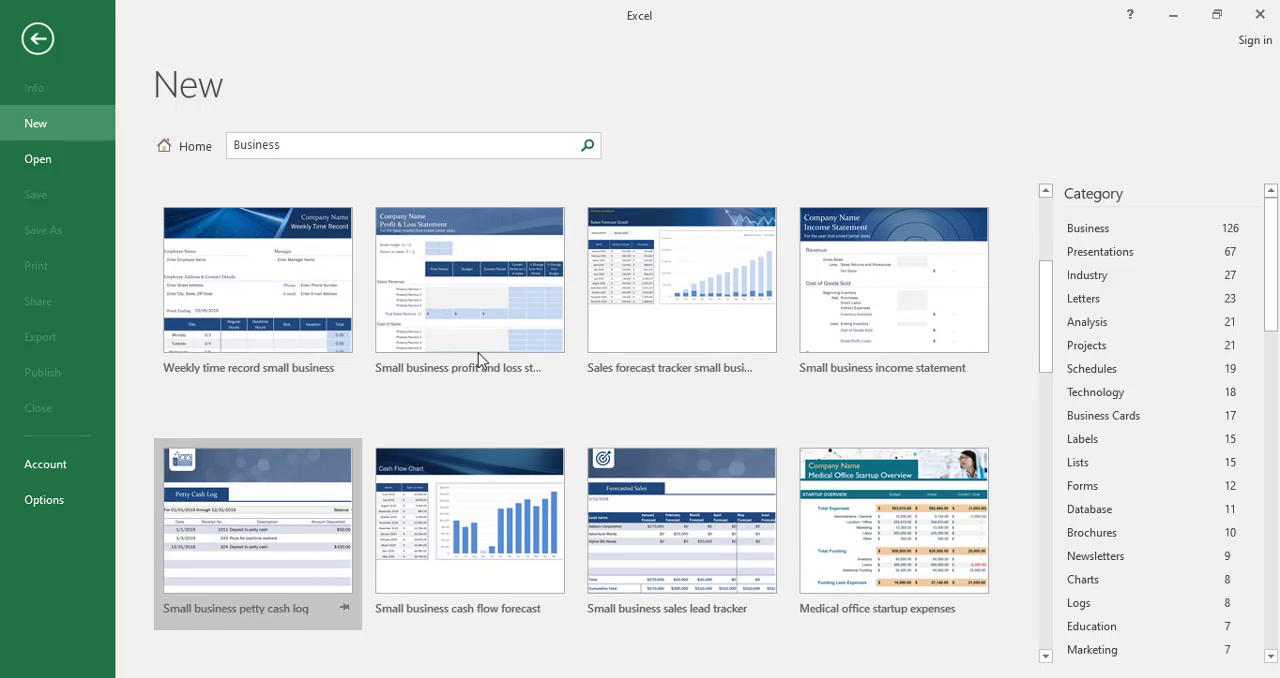
left_click(37, 40)
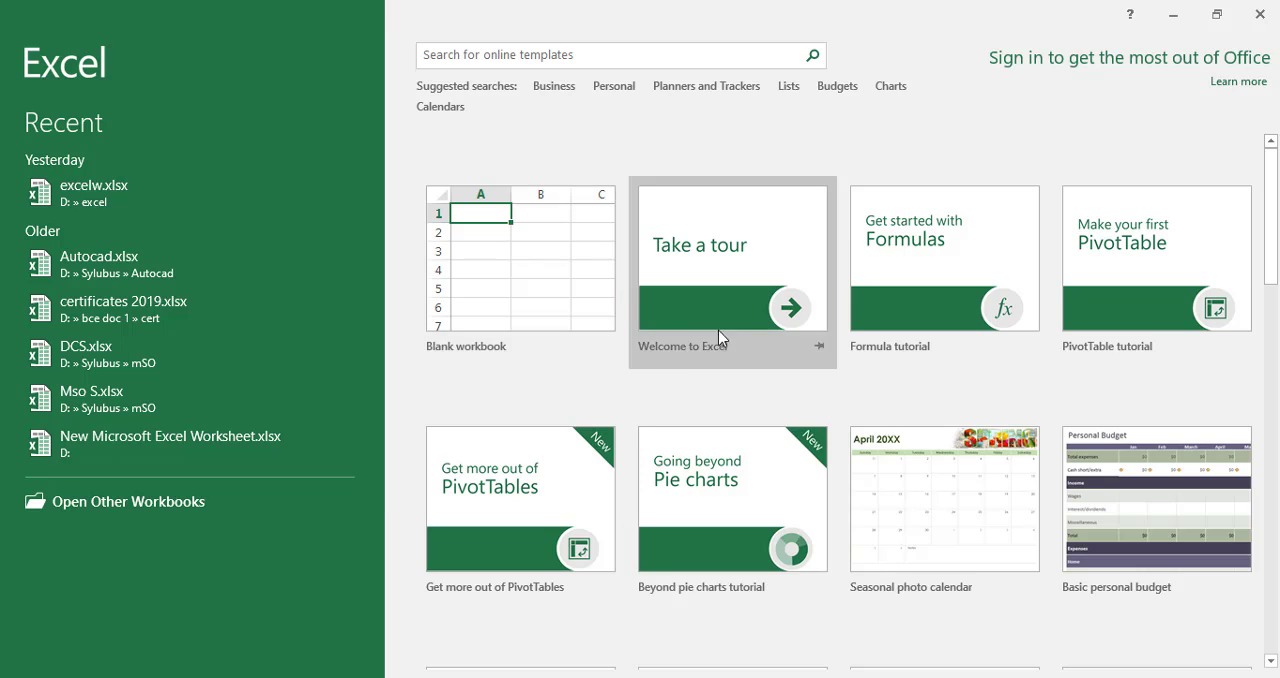
left_click(526, 266)
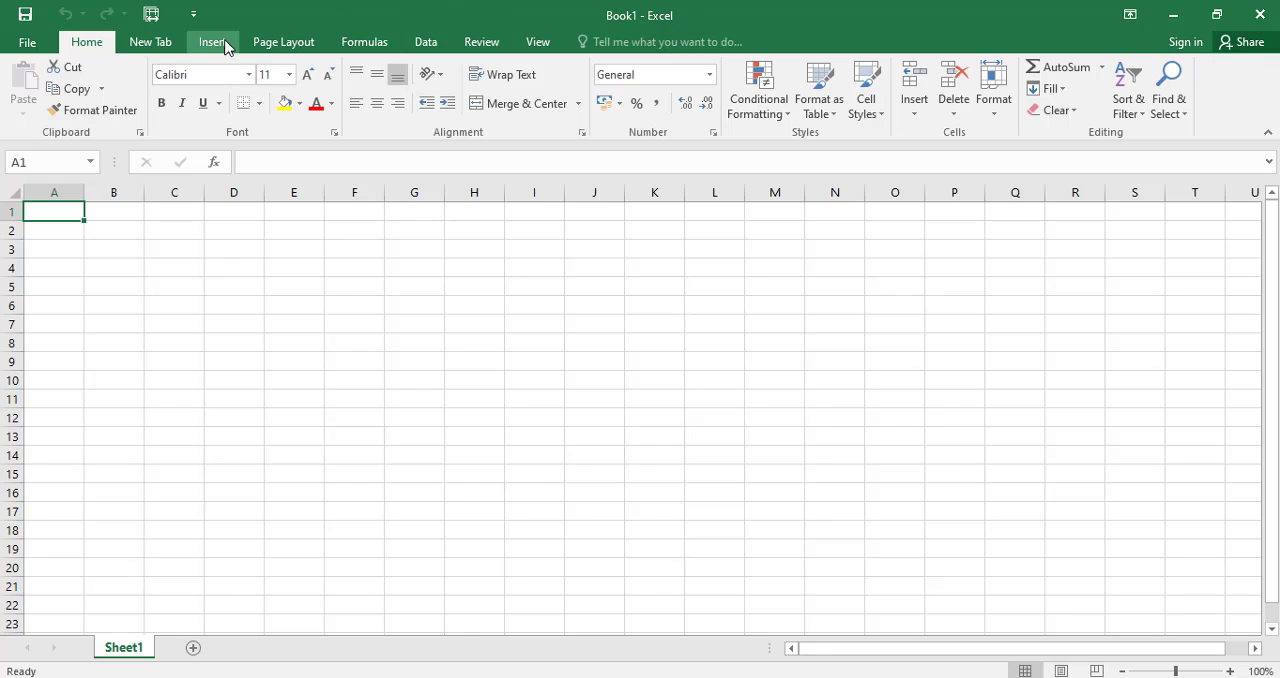
Examine the ribbon's command groups for the custom New Tab, Formulas, Insert, Page Layout and Home.
left_click(155, 43)
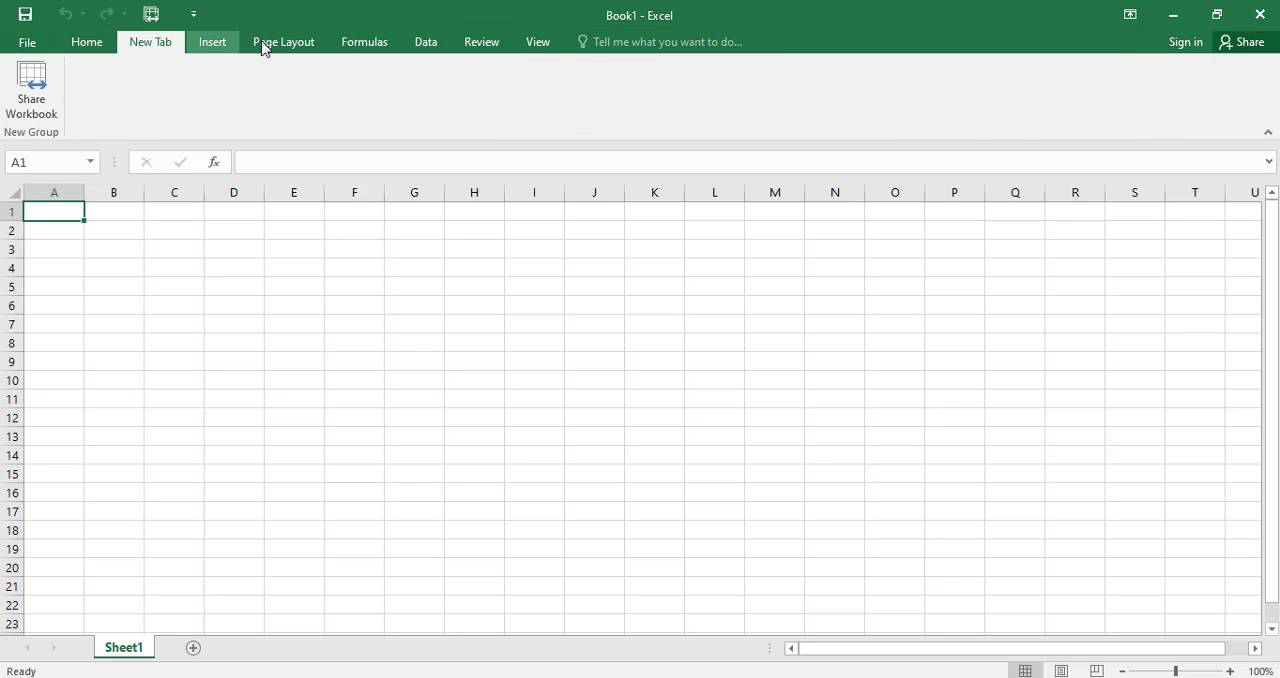
scroll(263, 48, "down", 3)
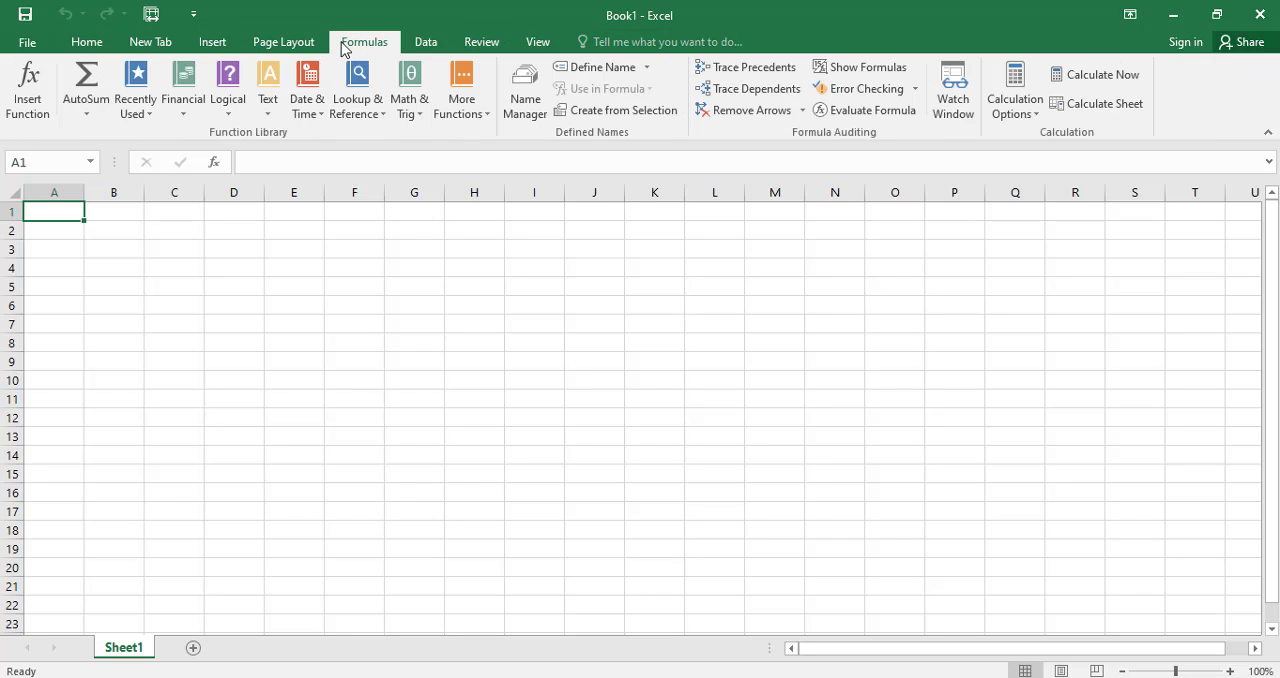
left_click(211, 43)
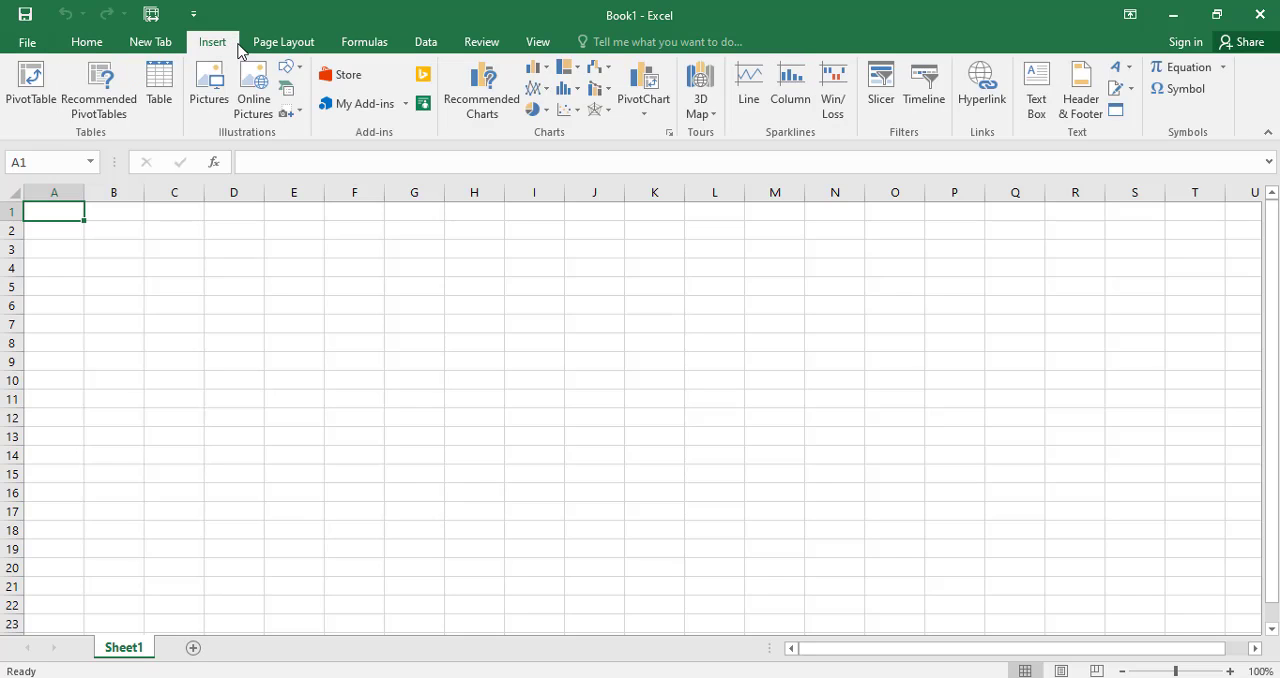
left_click(260, 45)
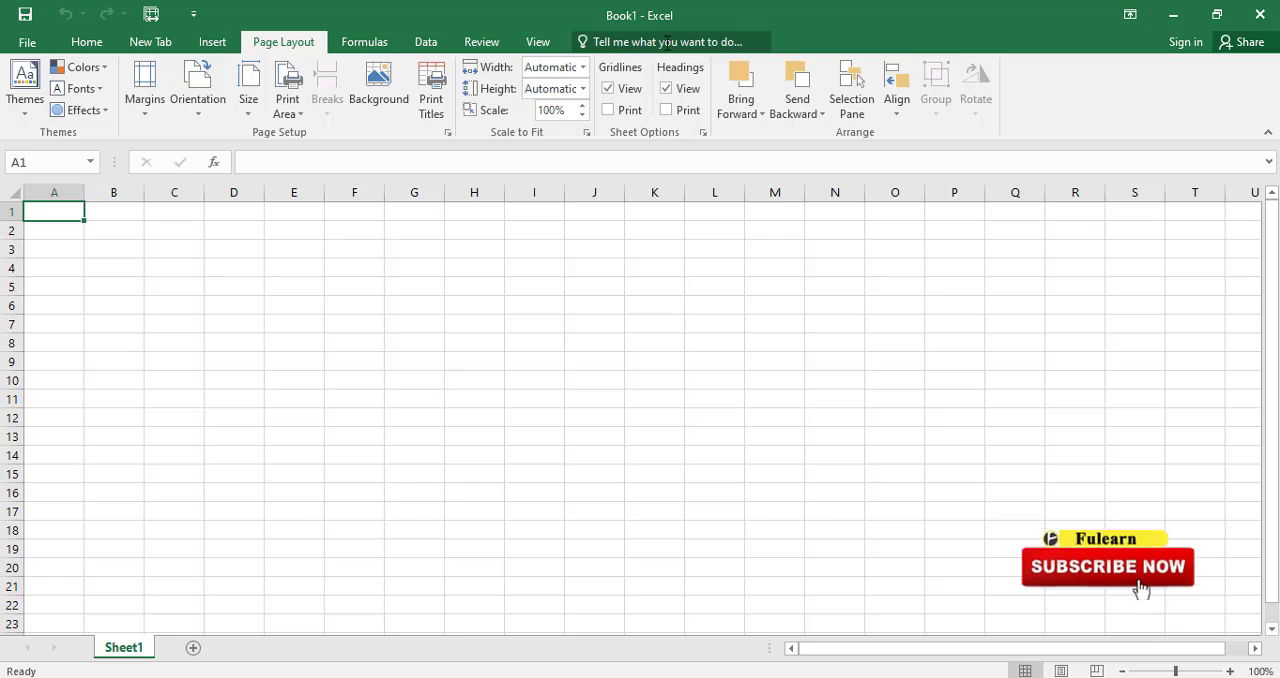
left_click(104, 46)
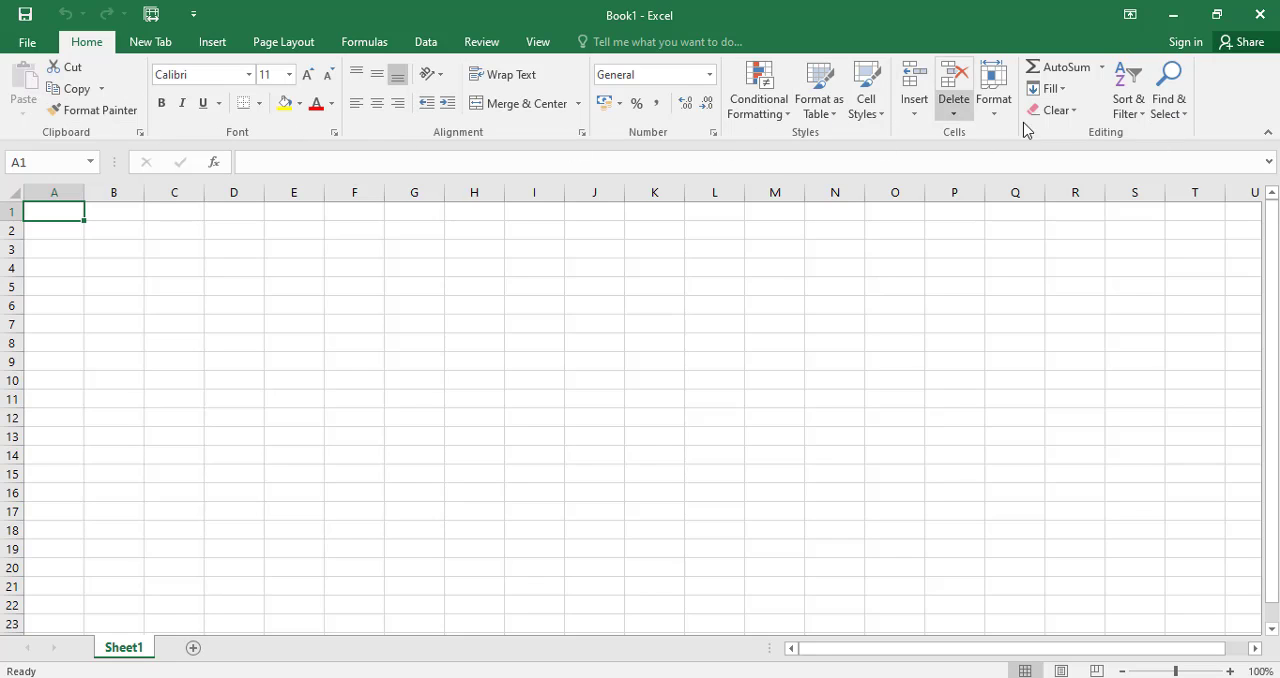
left_click(195, 50)
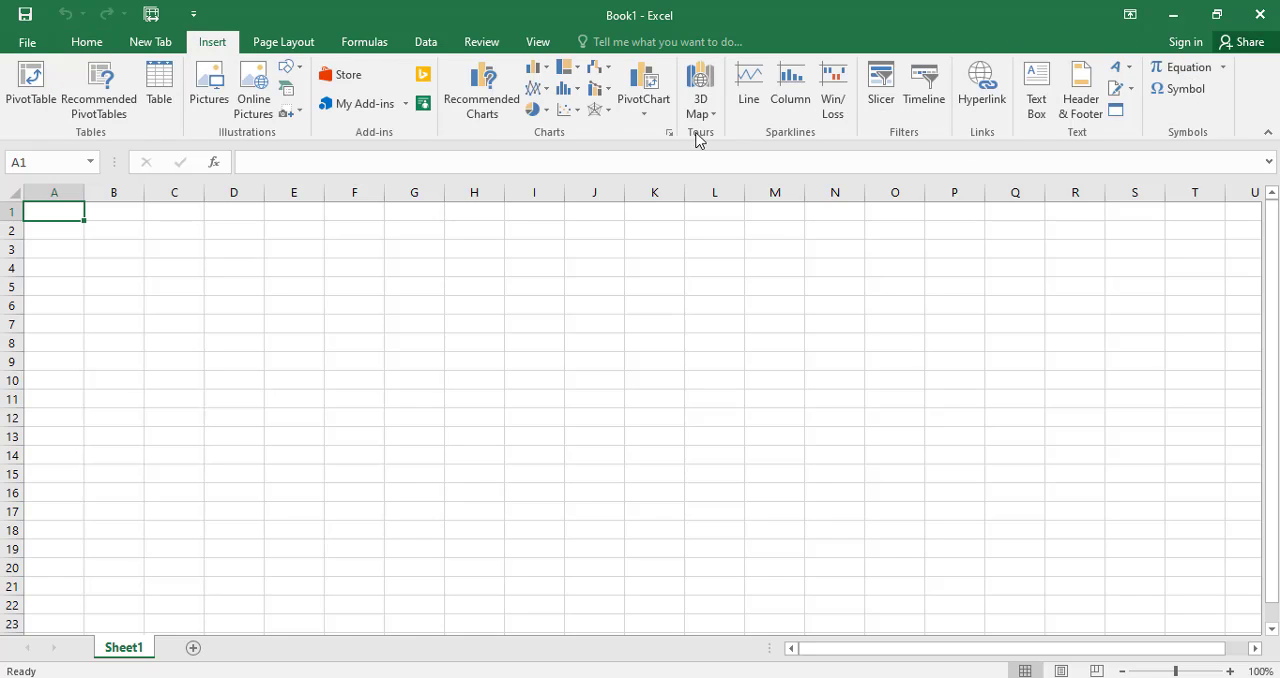
left_click(87, 42)
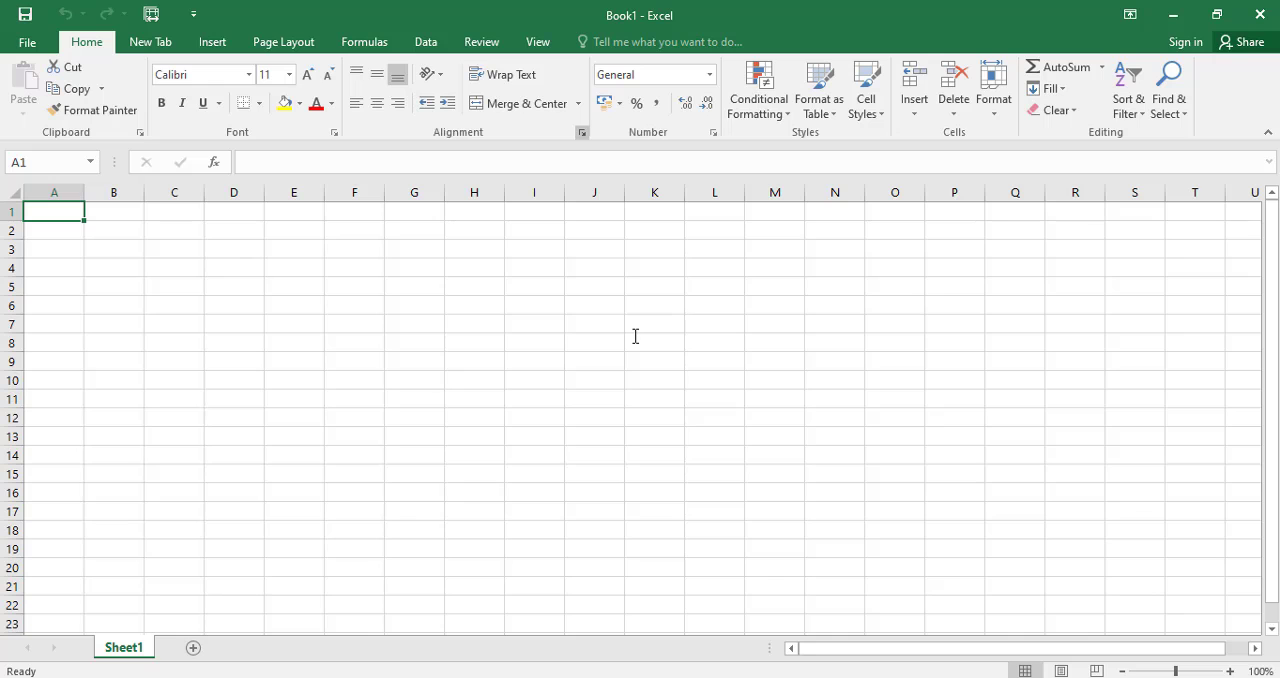
Examine the Alignment, Font, Border, Fill and Protection settings in Format Cells, leaving cell A1's formatting as it is.
key("ctrl+1")
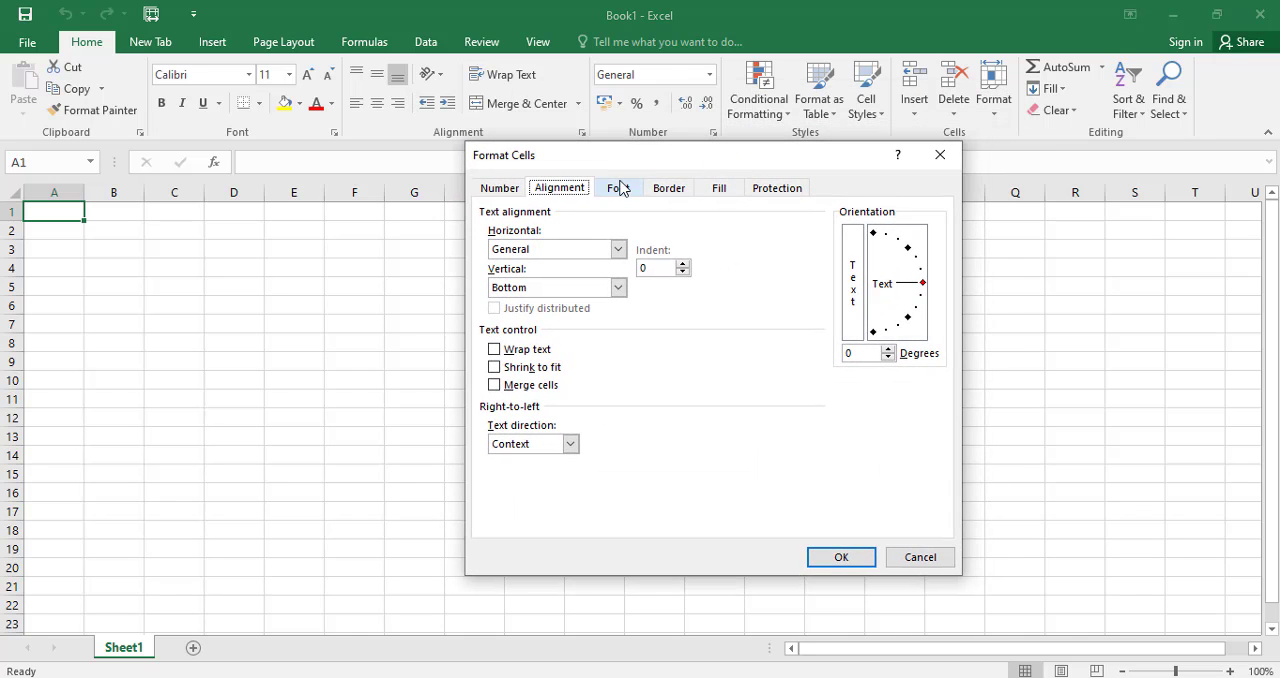
left_click(617, 189)
left_click(665, 190)
left_click(718, 190)
left_click(770, 192)
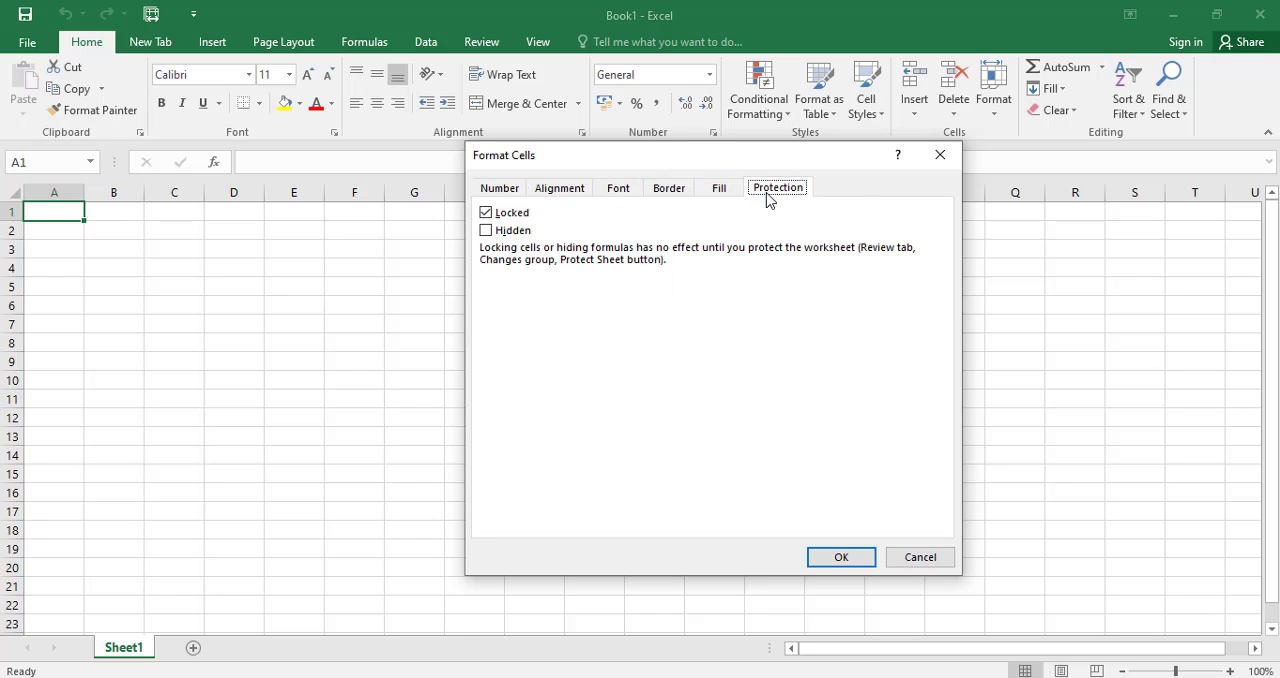
left_click(938, 157)
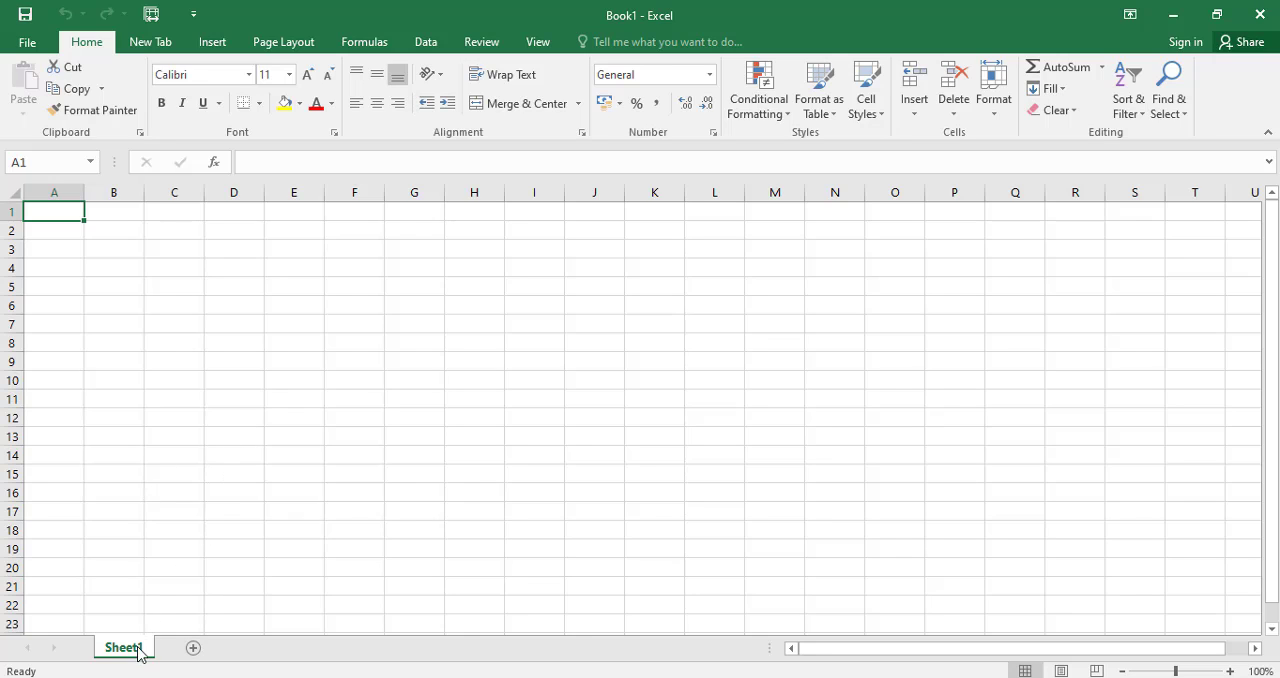
Add three new worksheets after Sheet1.
left_click(193, 648)
left_click(254, 650)
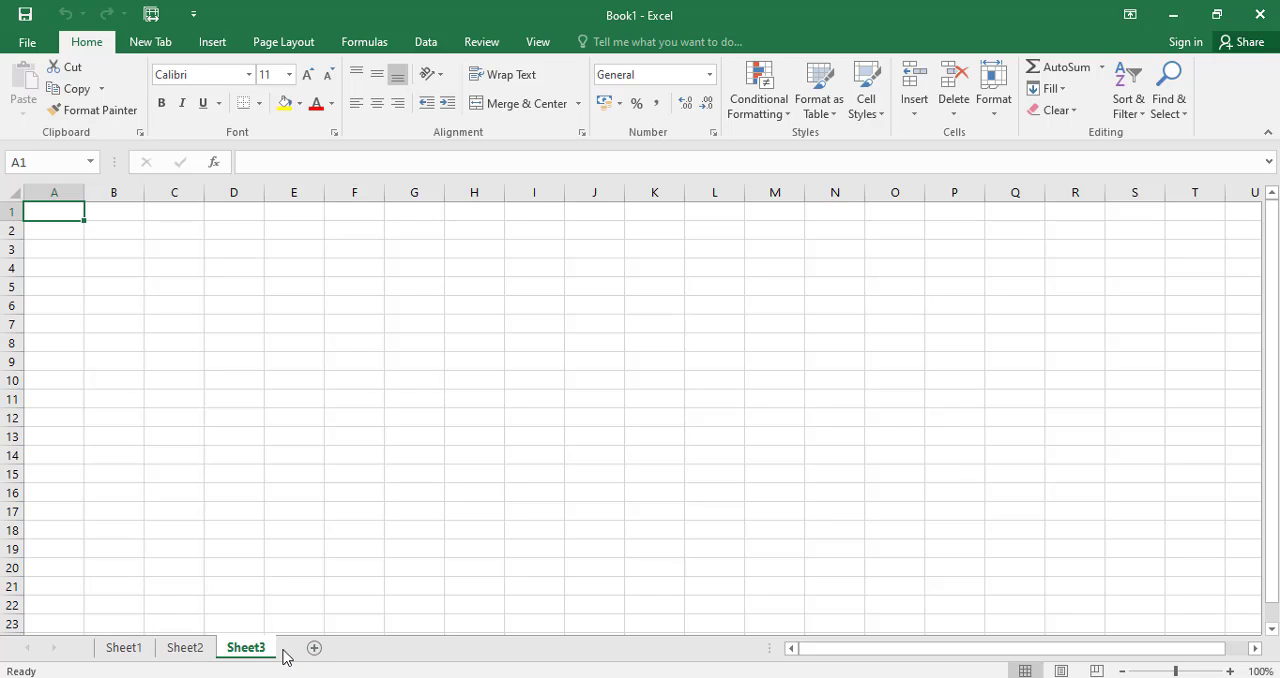
left_click(316, 651)
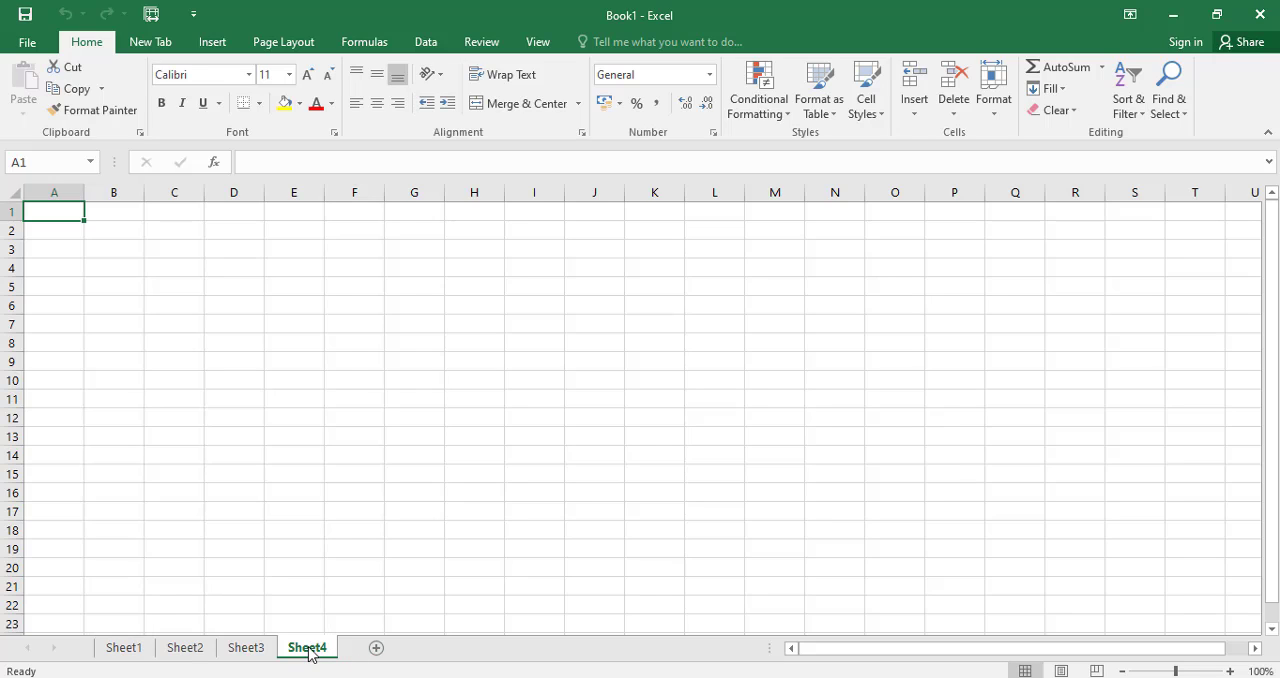
Delete the worksheets Sheet4 and Sheet3.
right_click(307, 655)
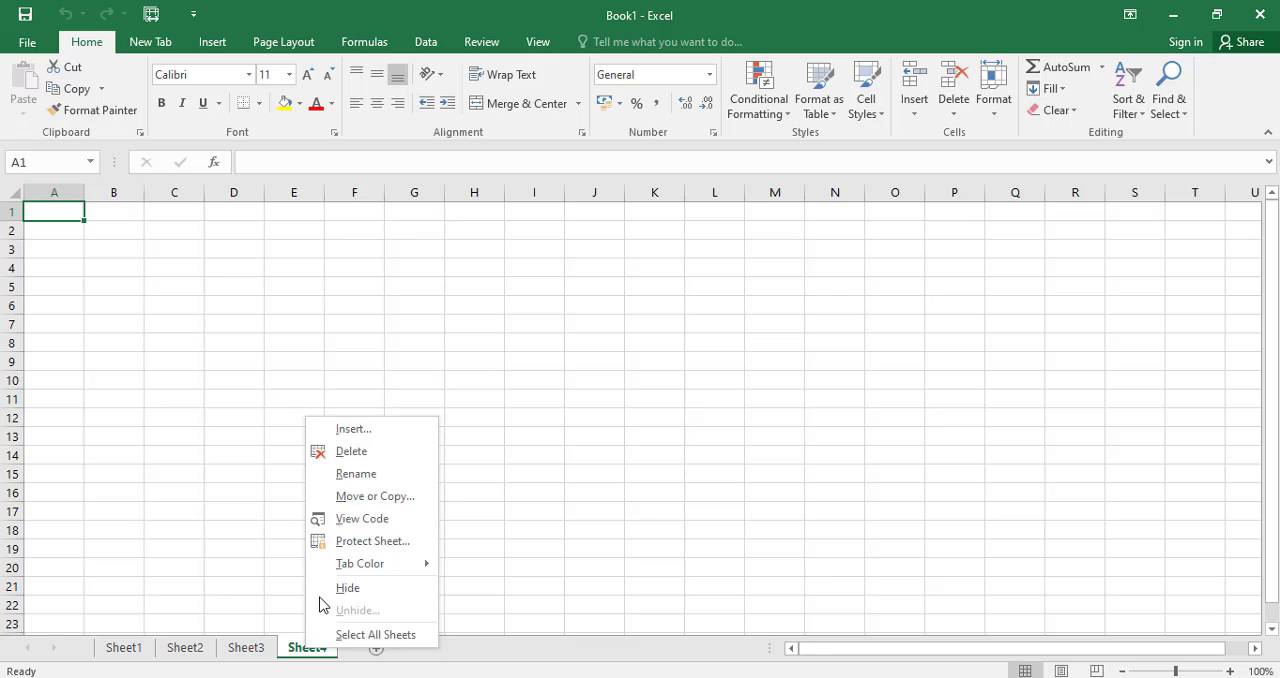
left_click(345, 452)
right_click(246, 649)
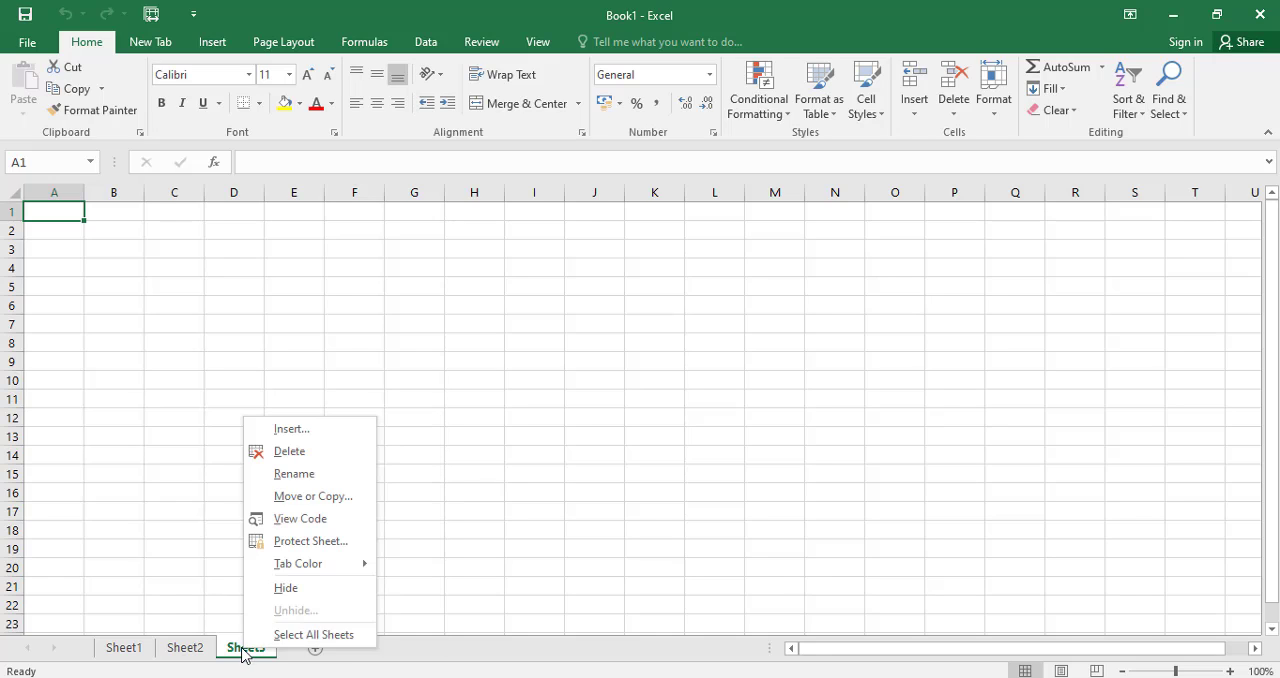
left_click(290, 451)
Rename the worksheet Sheet1 as Info.
left_click(126, 653)
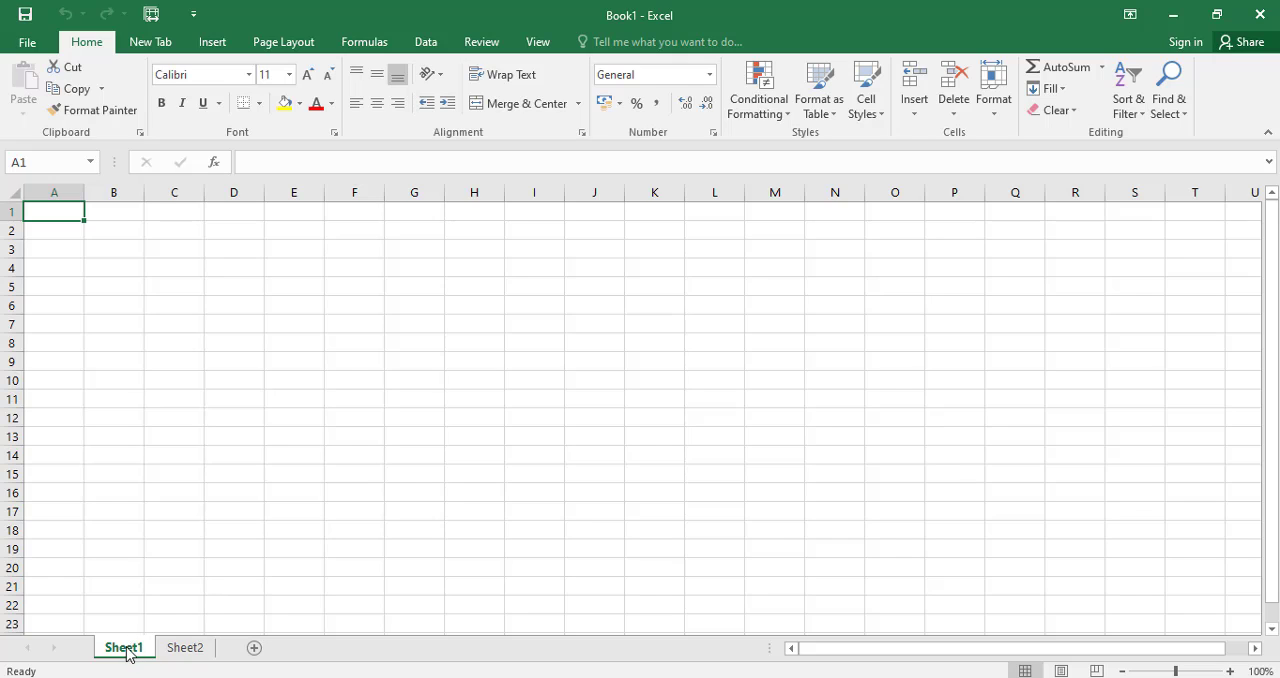
right_click(126, 651)
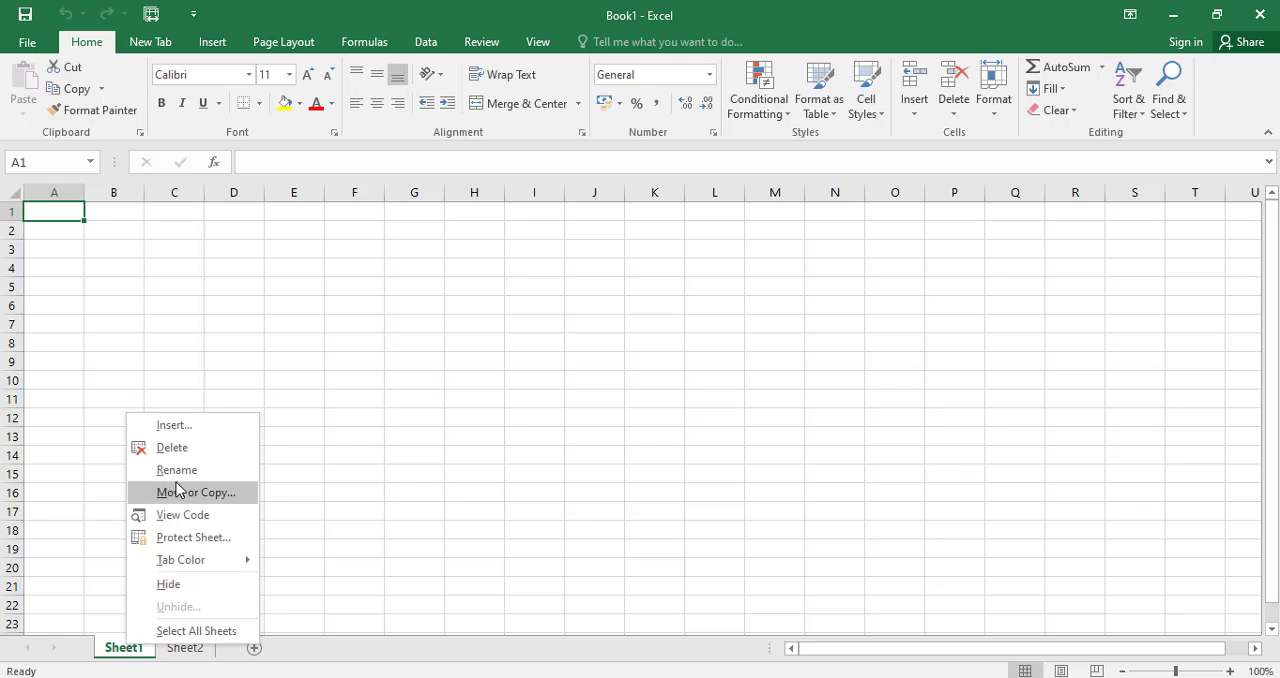
key("Escape")
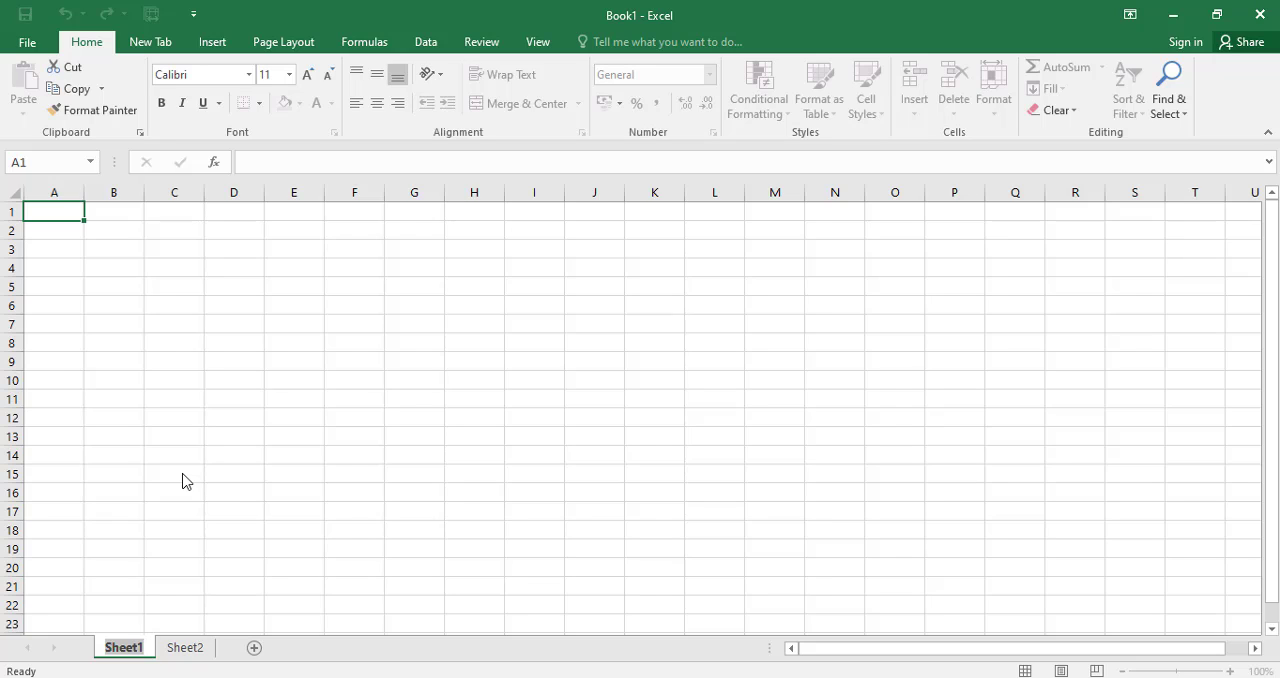
type("Info")
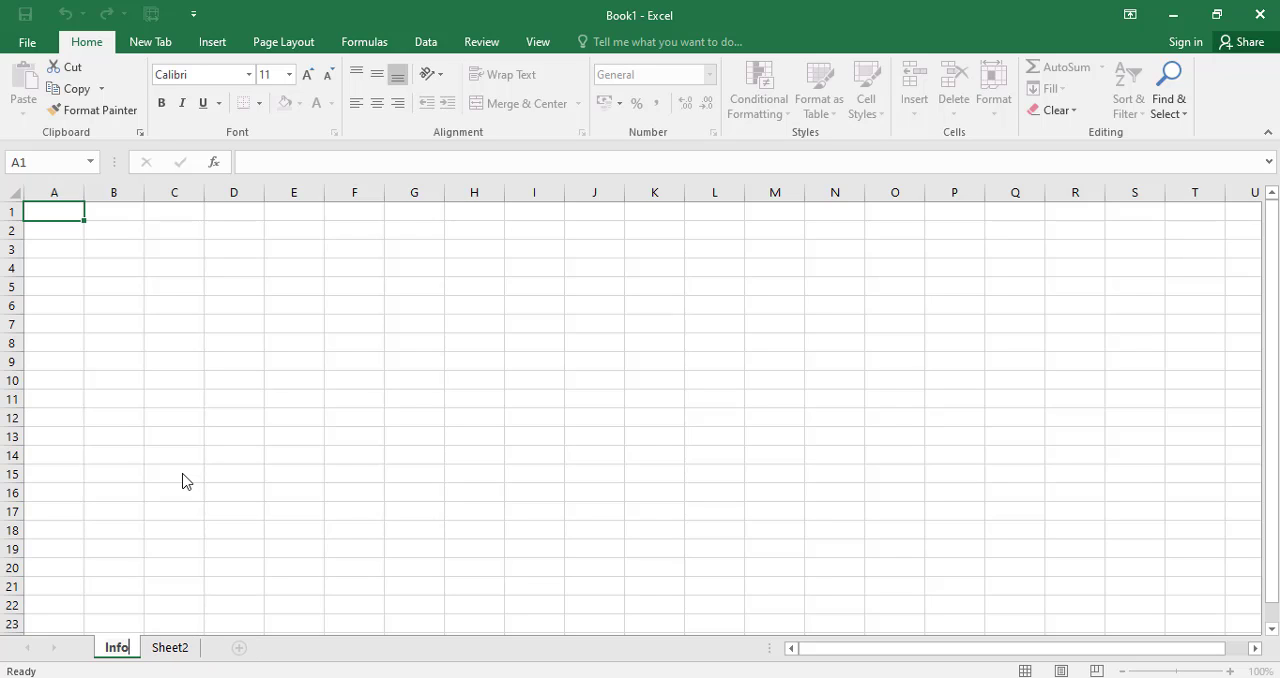
left_click(224, 305)
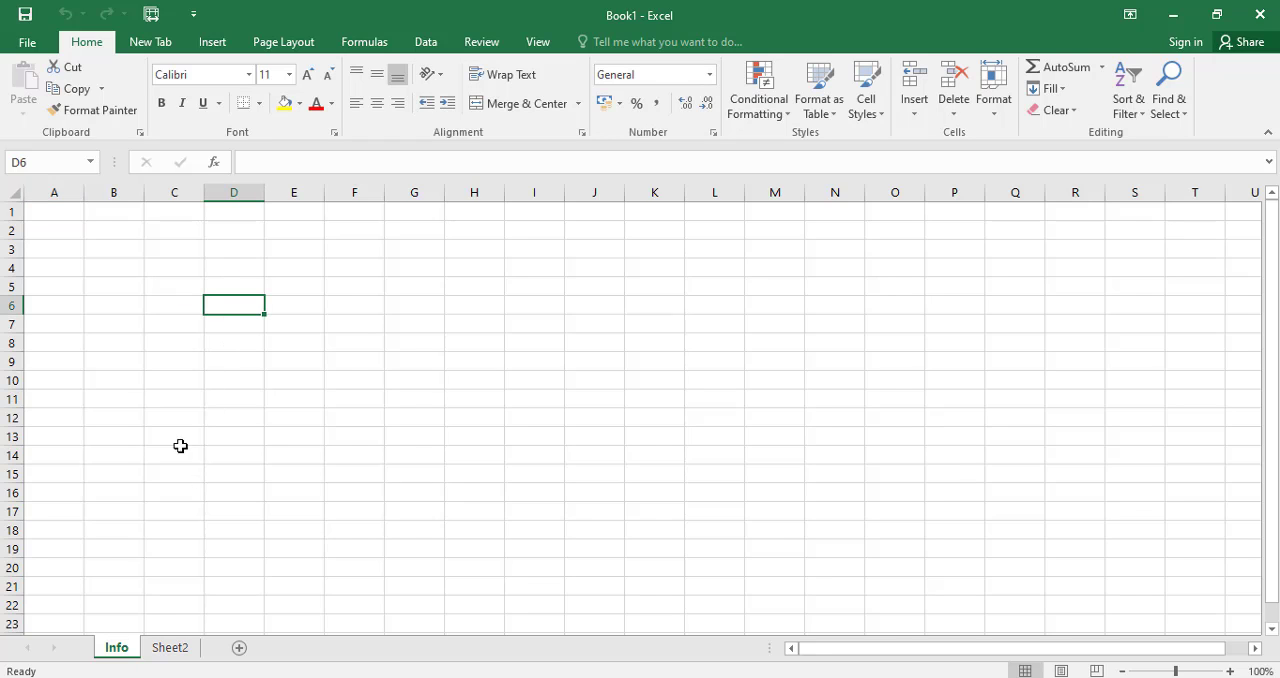
Set the Info worksheet's tab color to standard red and check it from Sheet2 before returning to Info.
right_click(117, 650)
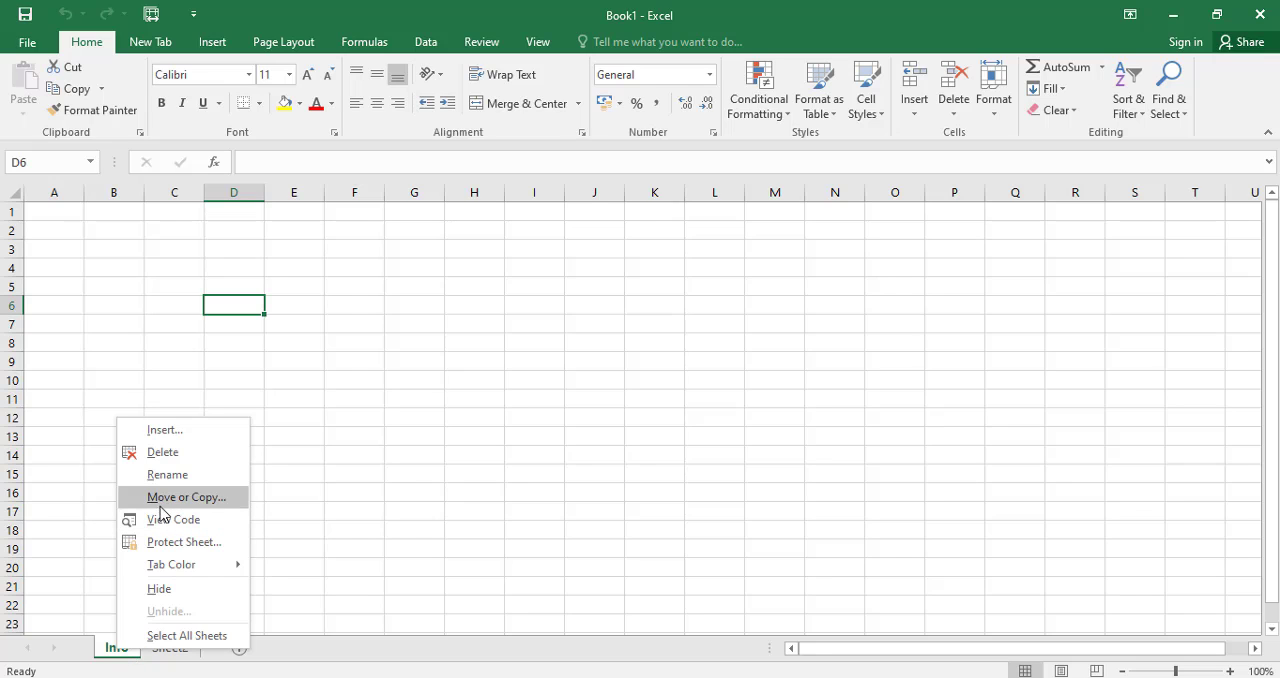
mouse_move(172, 570)
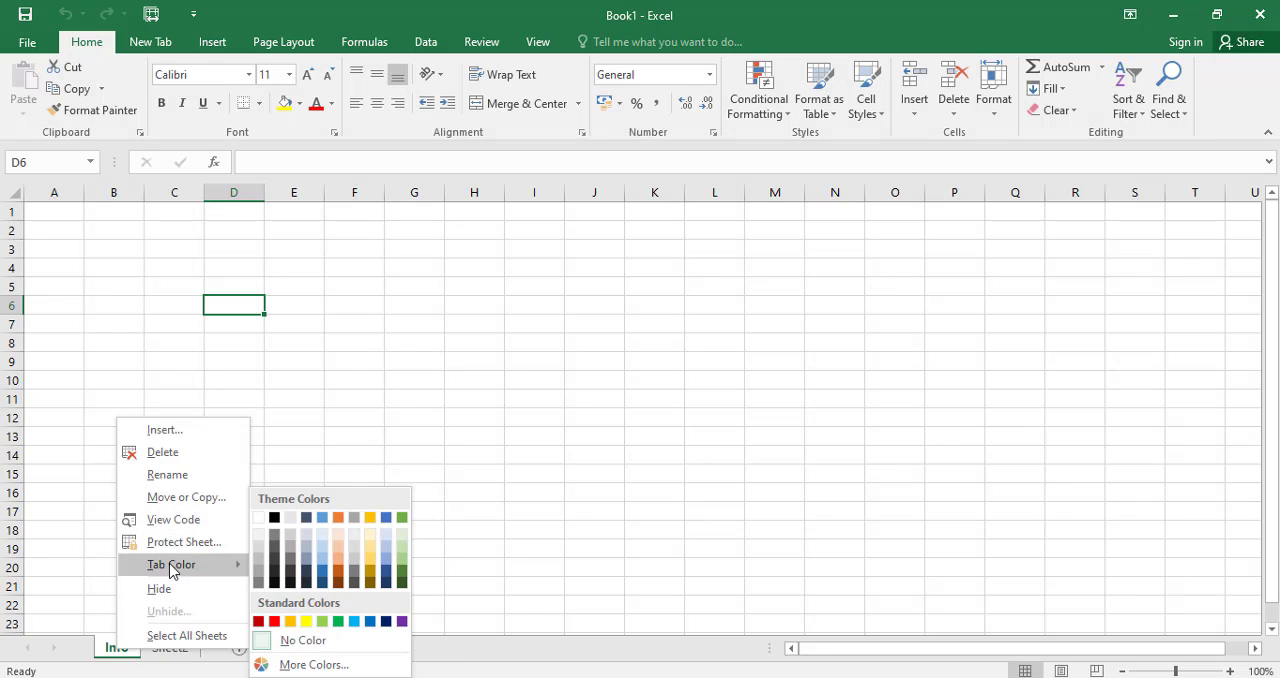
left_click(274, 621)
left_click(156, 650)
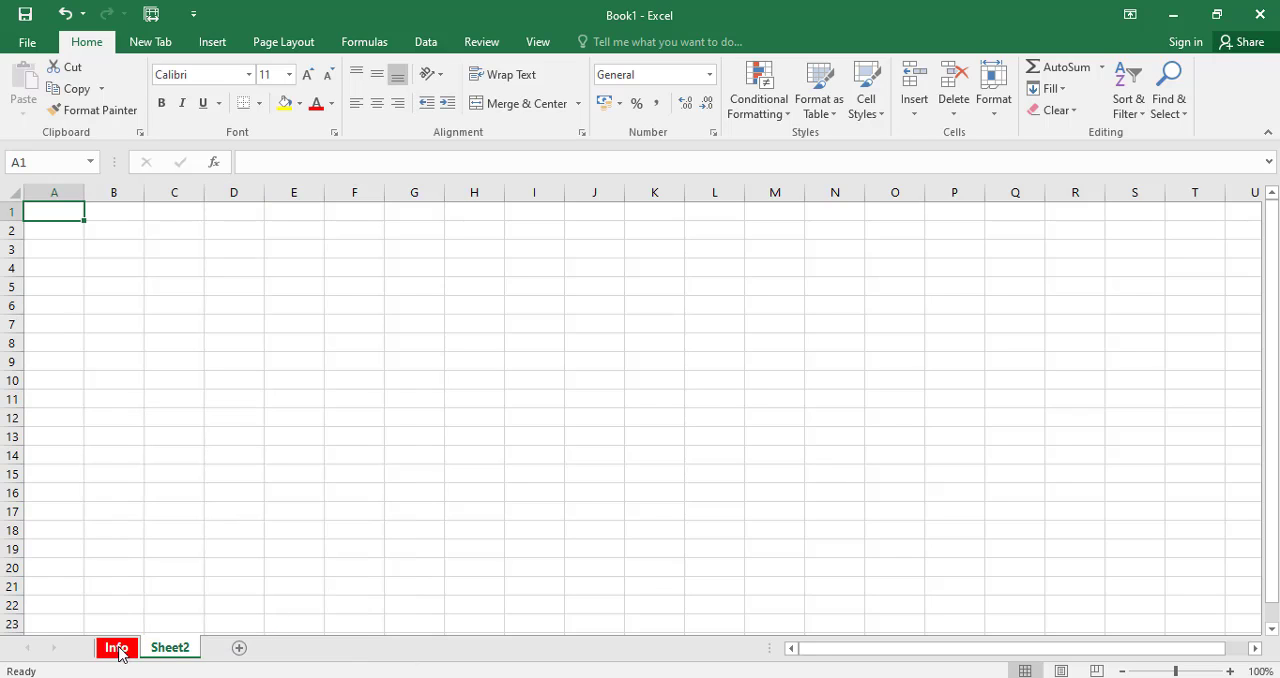
left_click(120, 648)
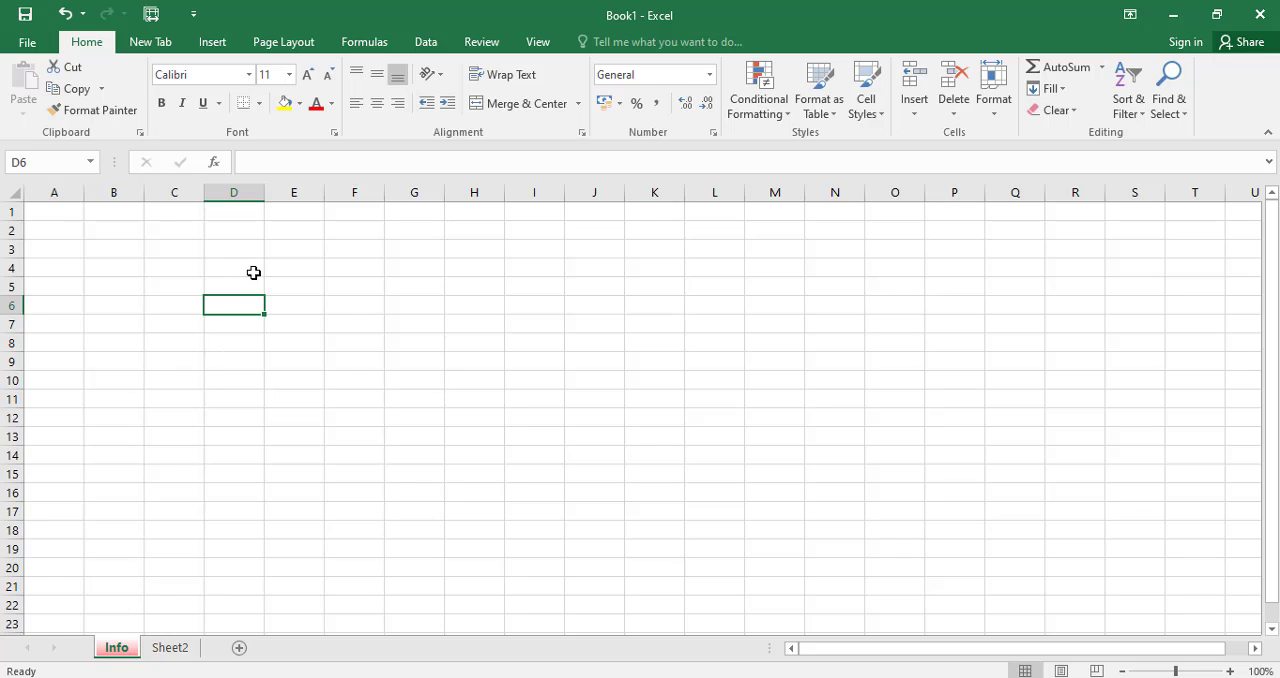
On the Info sheet, select cell D3, the whole columns D, A, B and C one at a time, and finally row 4.
left_click(226, 247)
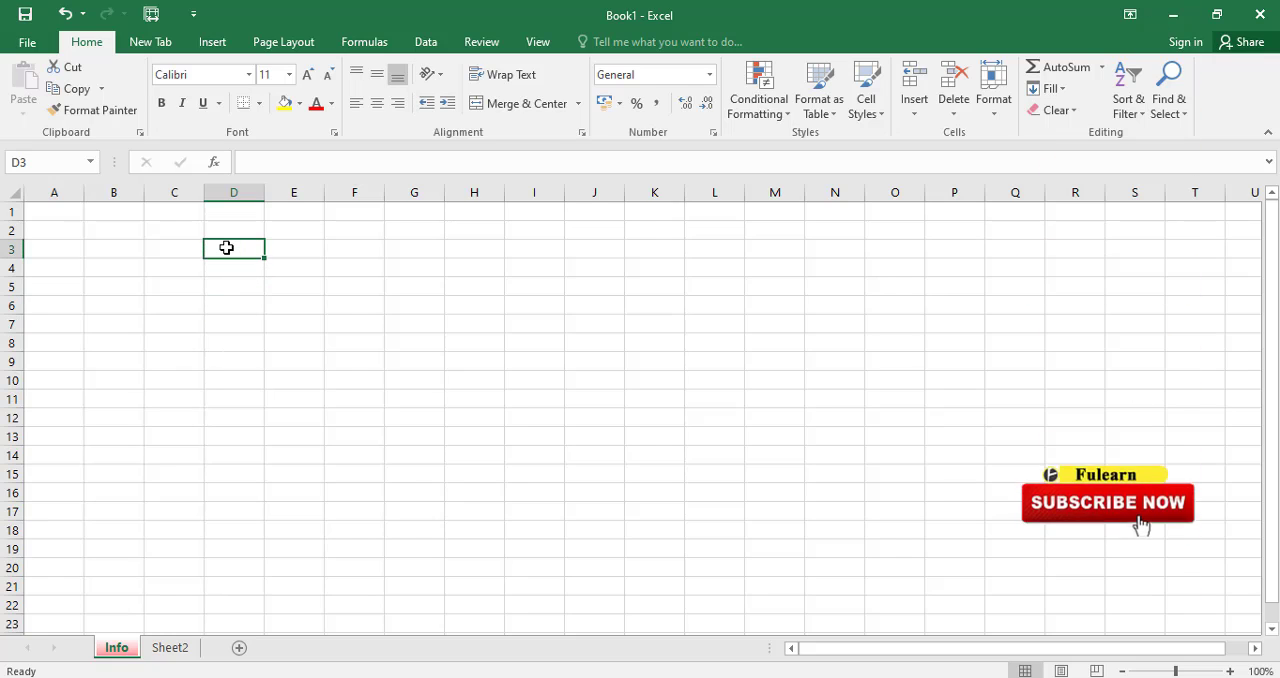
left_click(233, 191)
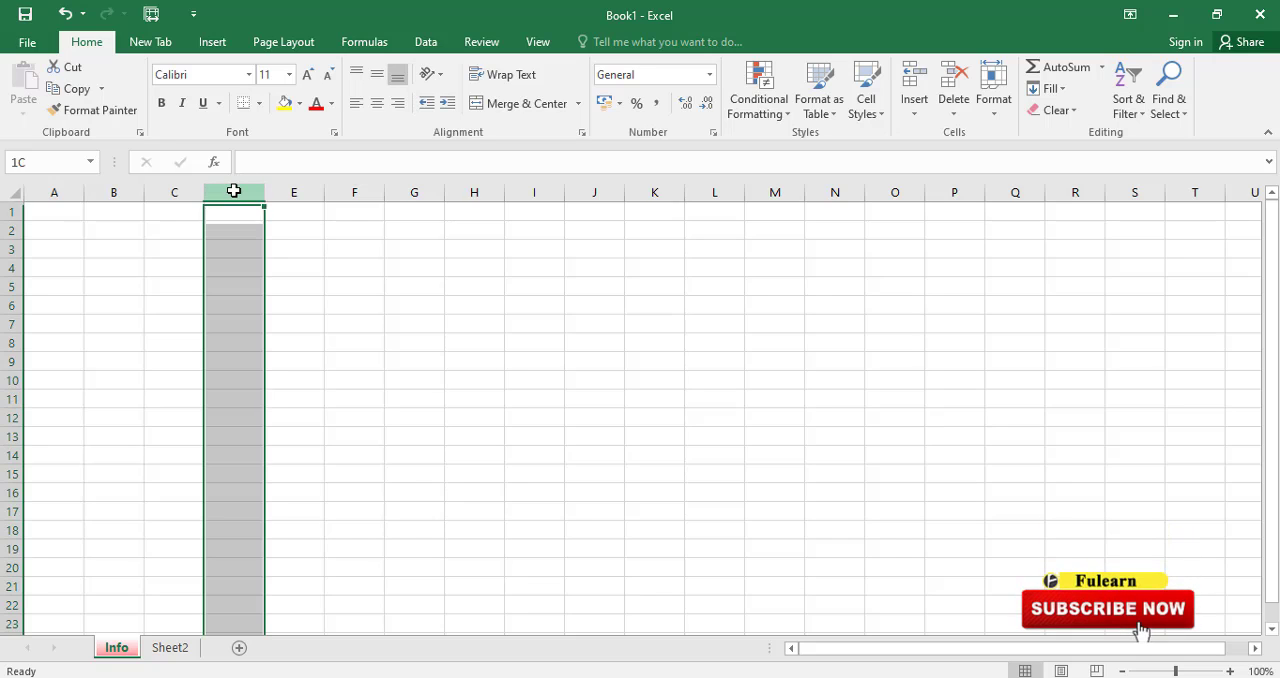
left_click(69, 191)
left_click(110, 191)
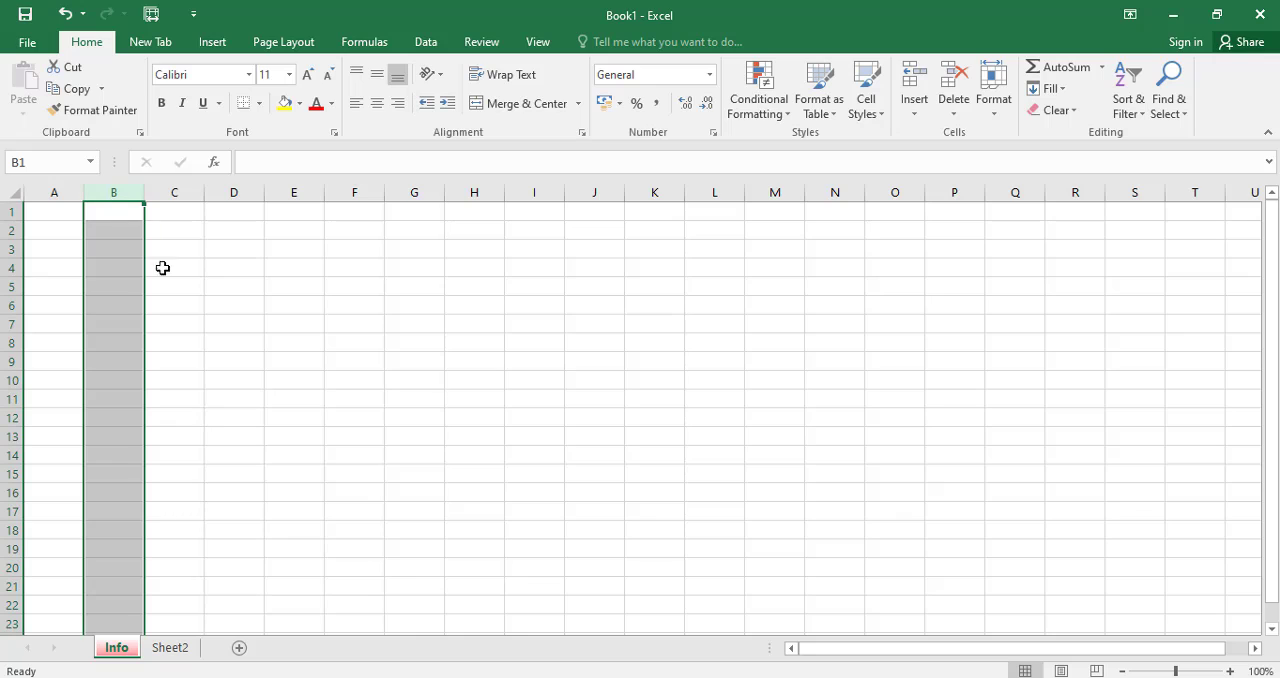
left_click(174, 191)
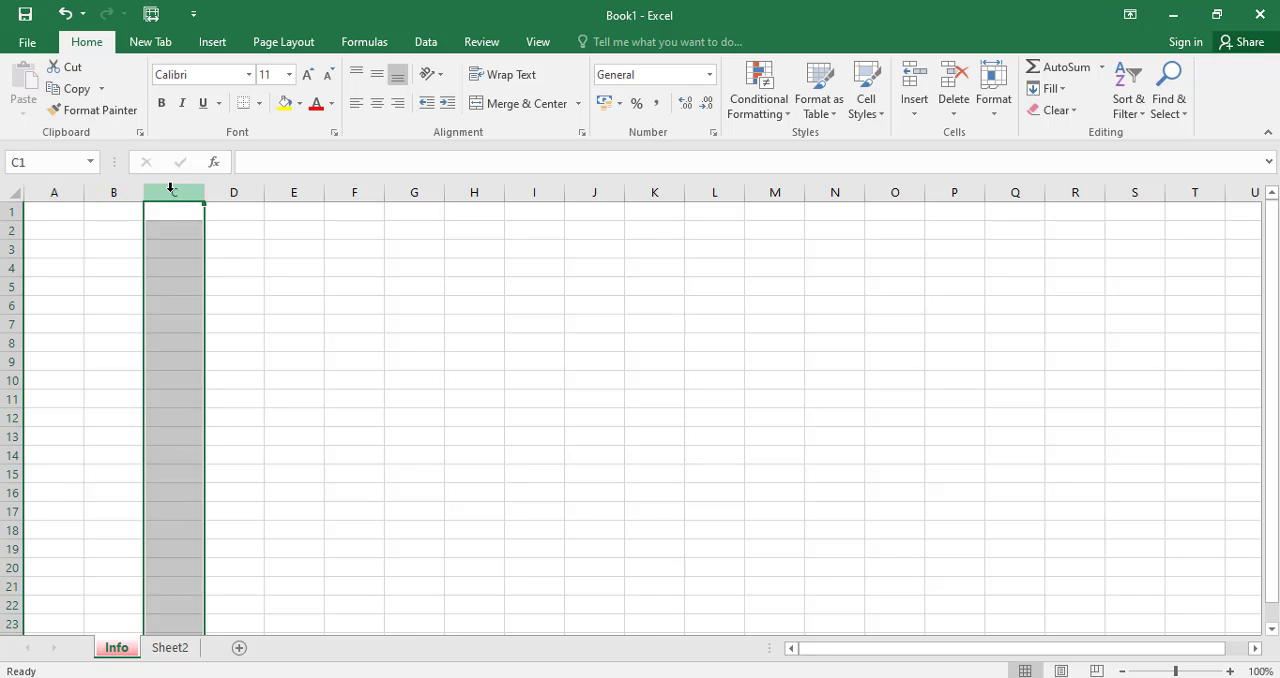
left_click(7, 268)
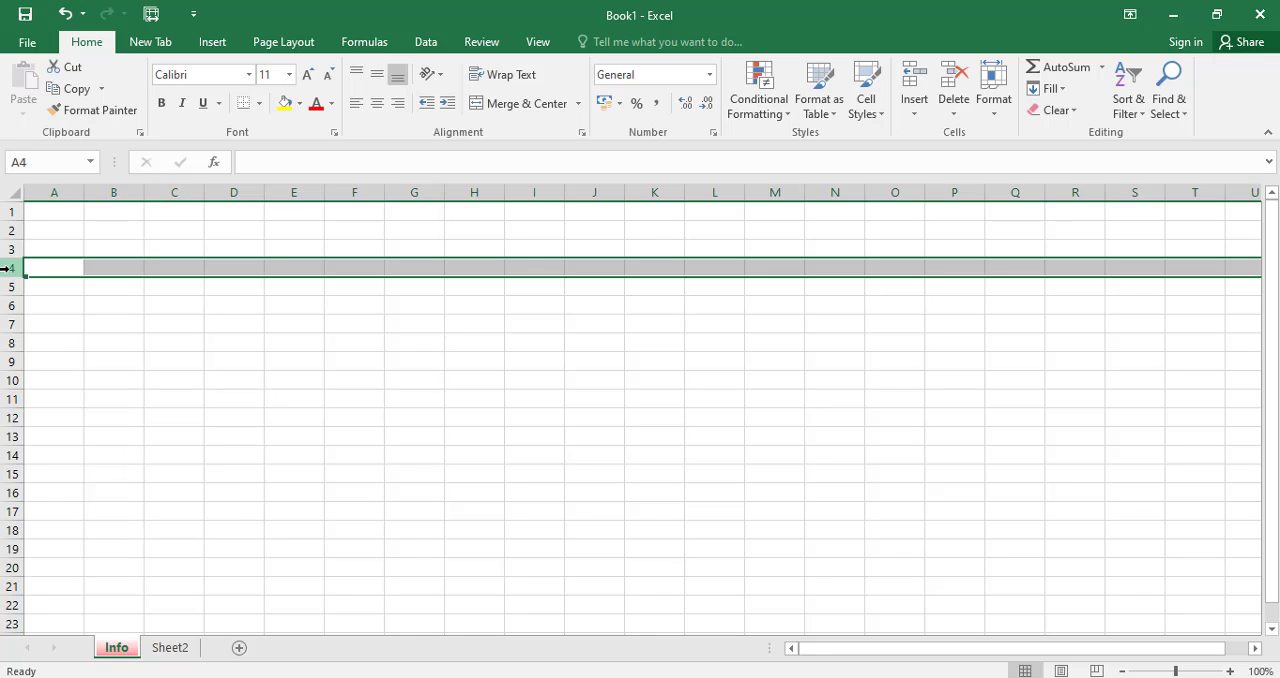
Select the whole of row 5, cell D3 and cell F5 one after another on the Info sheet.
left_click(8, 287)
left_click(223, 247)
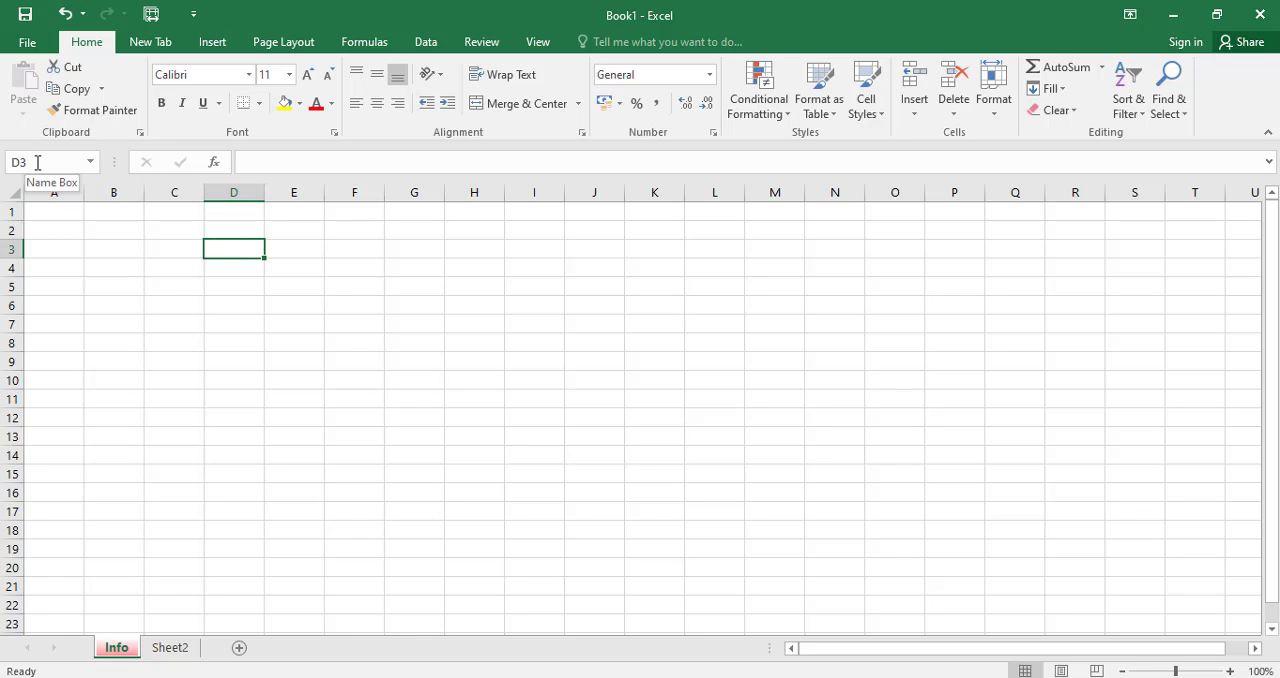
left_click(362, 290)
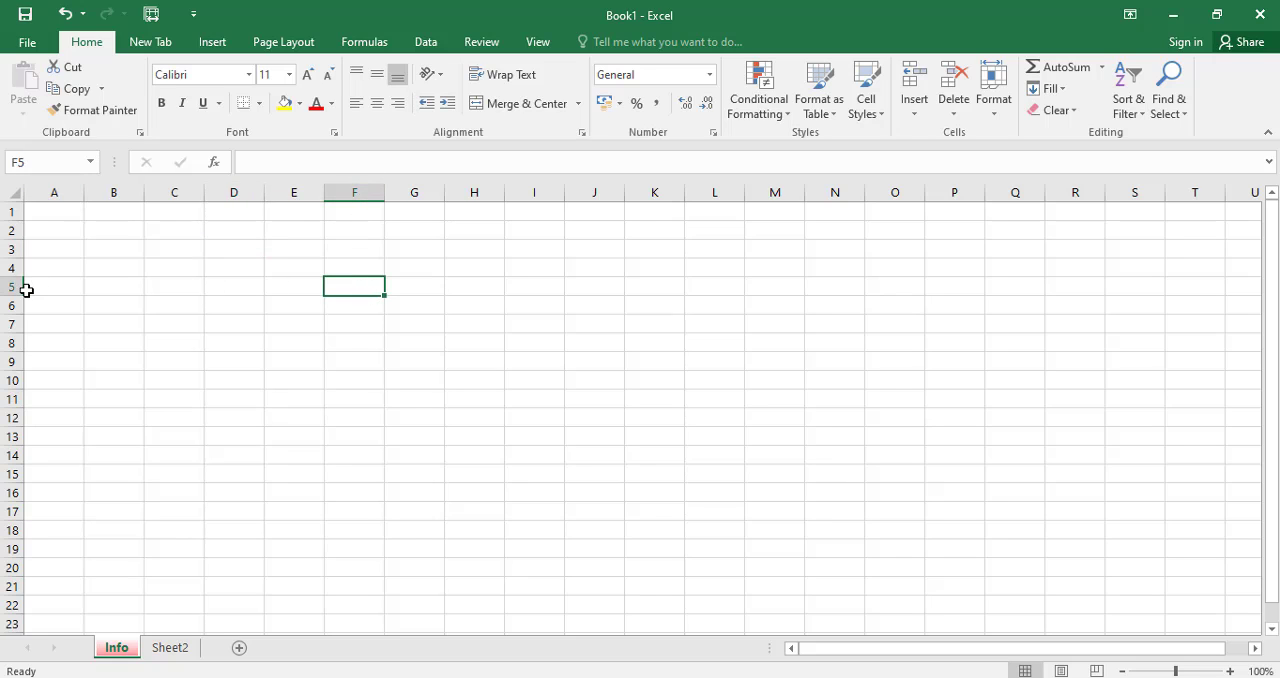
Enter the table headings name, Address and Tp no in cells D4, E4 and F4.
left_click(244, 270)
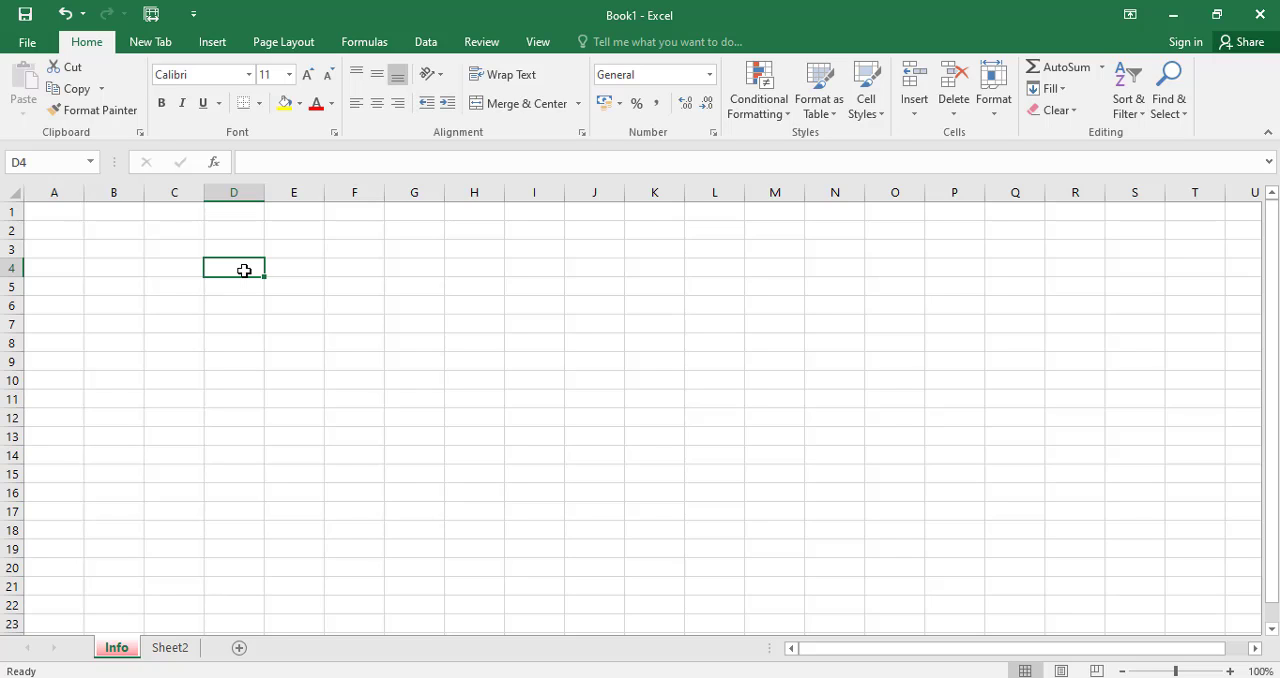
type("name")
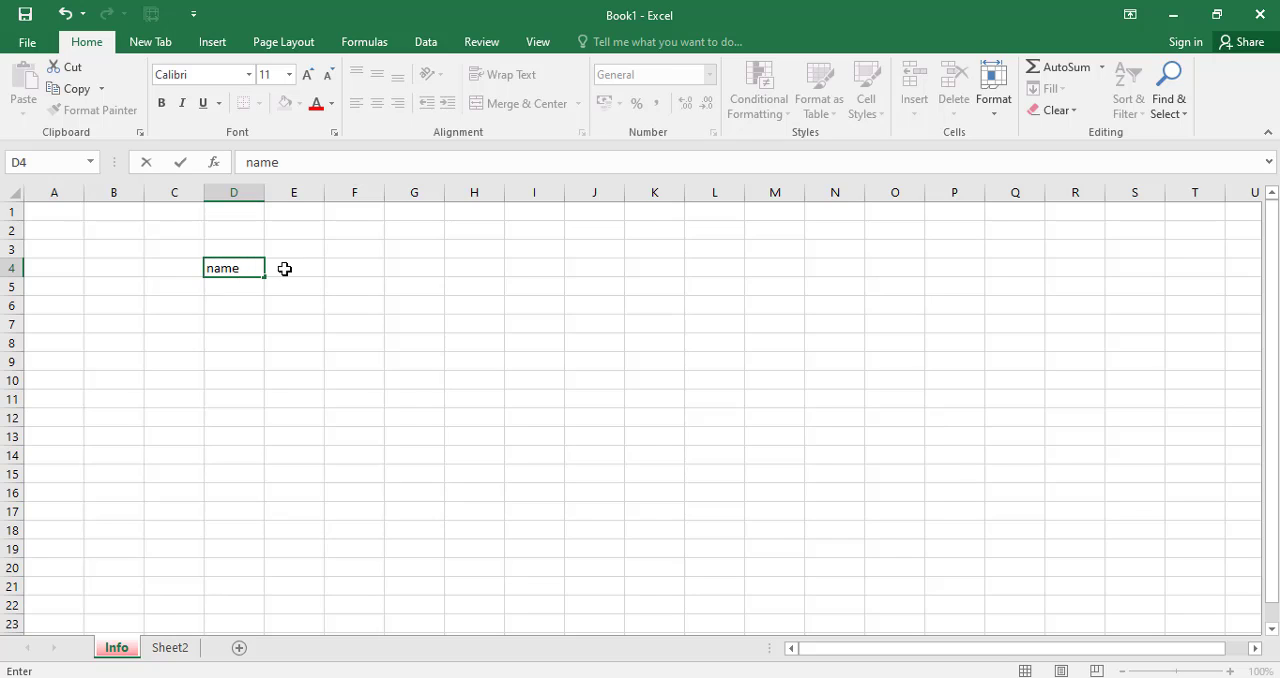
left_click(305, 267)
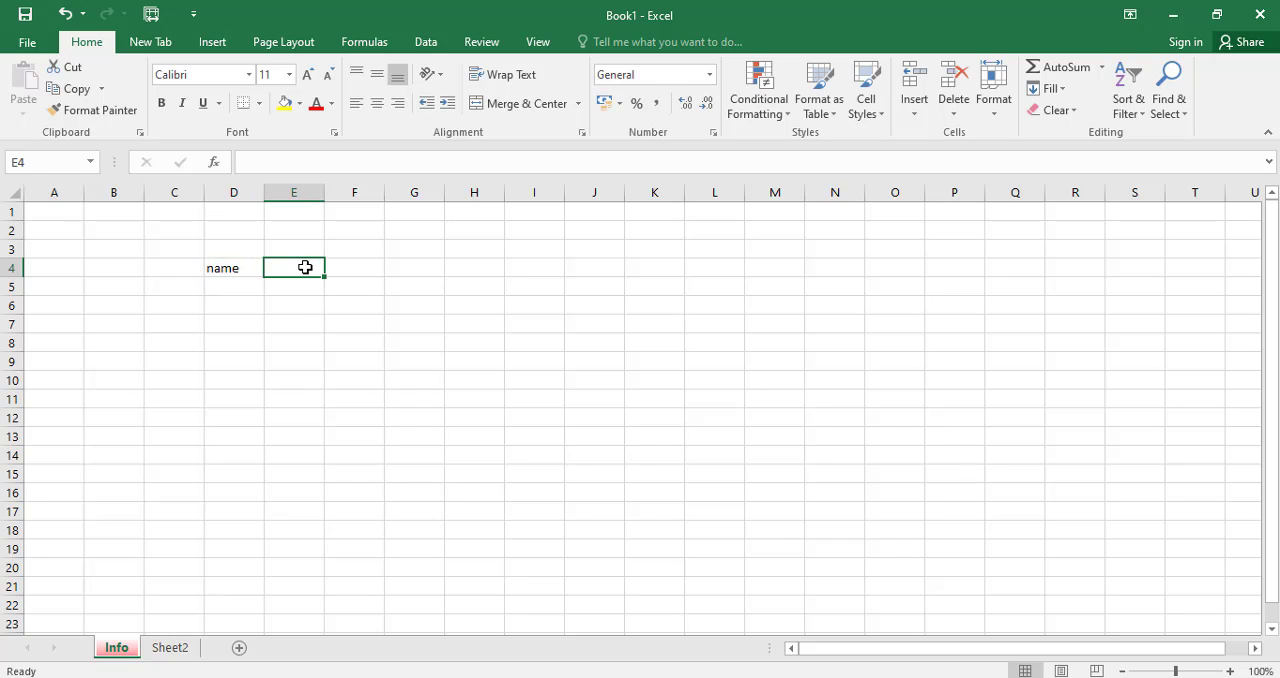
type("Addres")
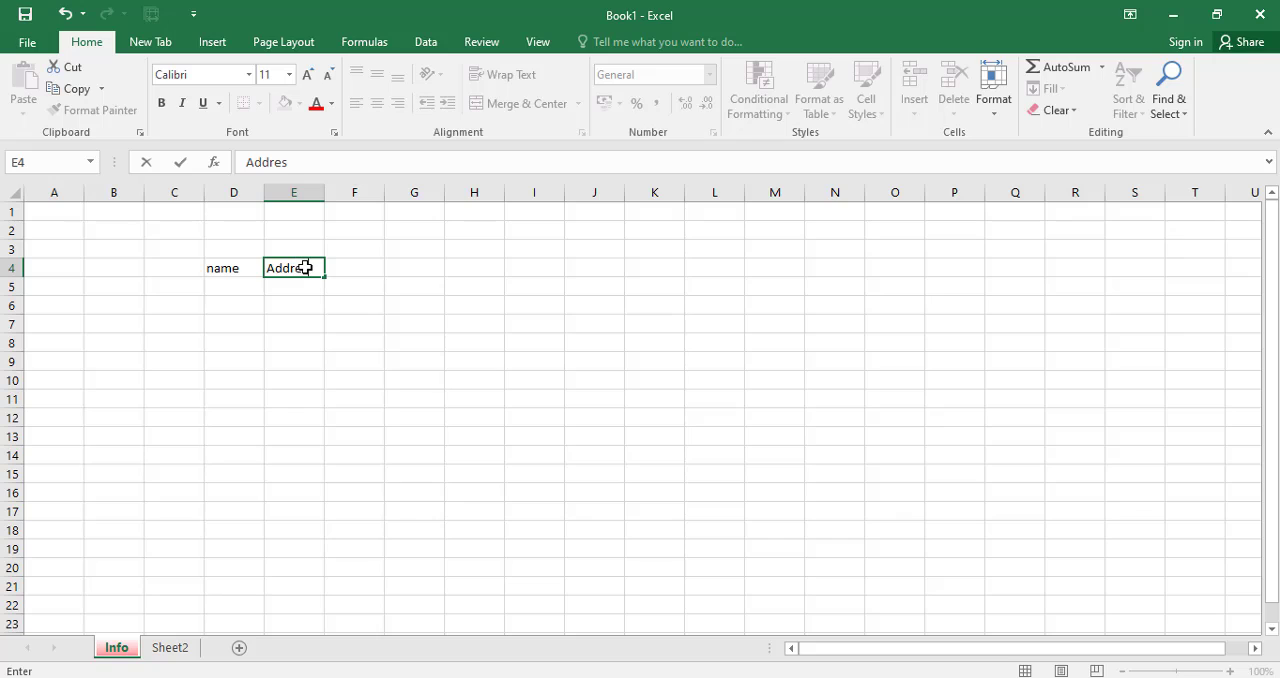
type("s")
left_click(355, 267)
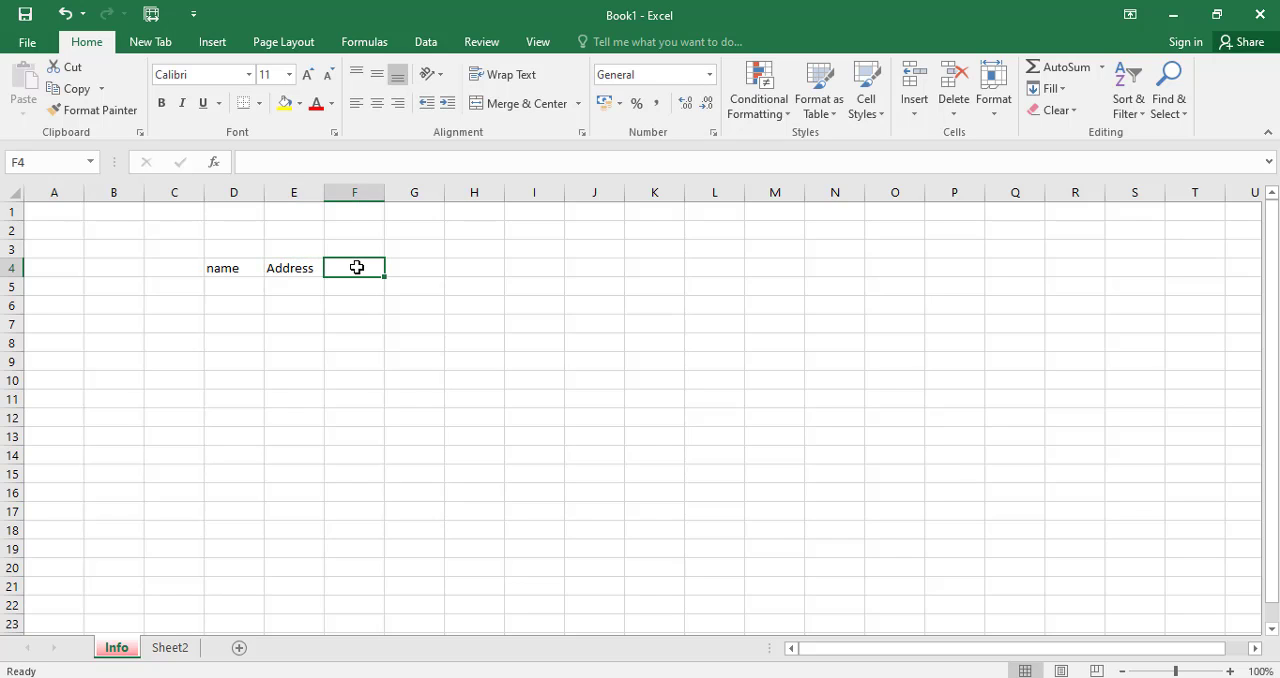
type("Tp no")
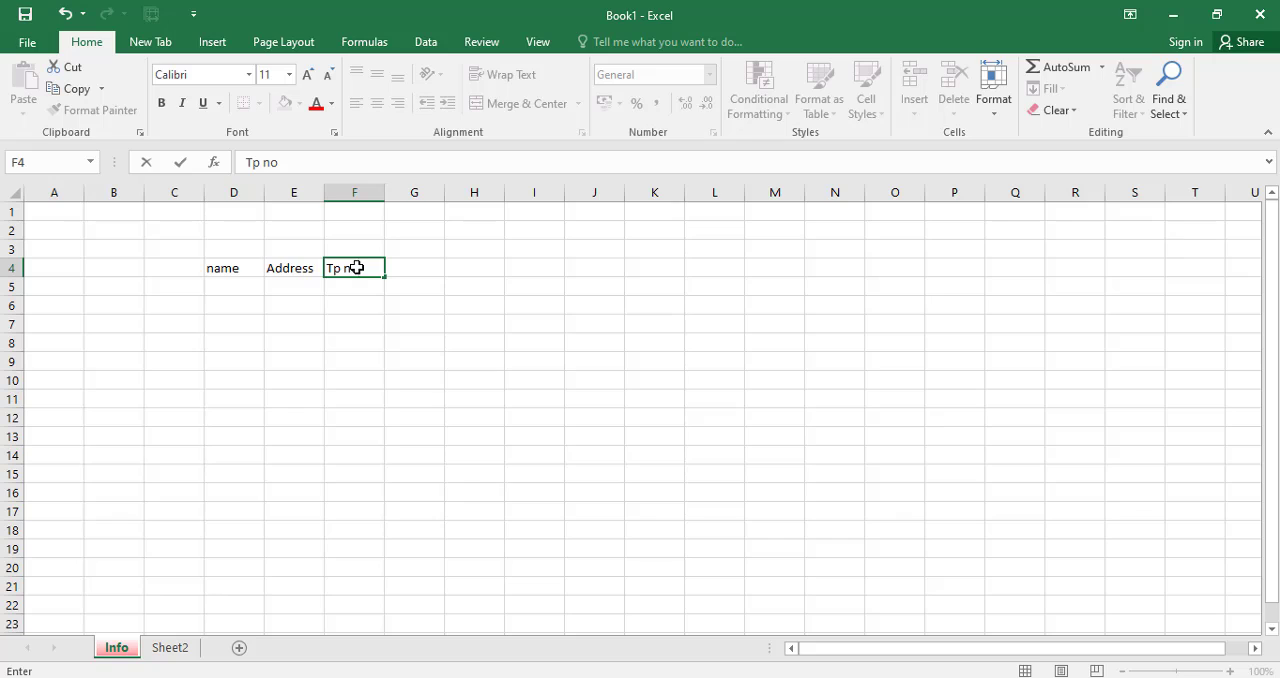
left_click(414, 318)
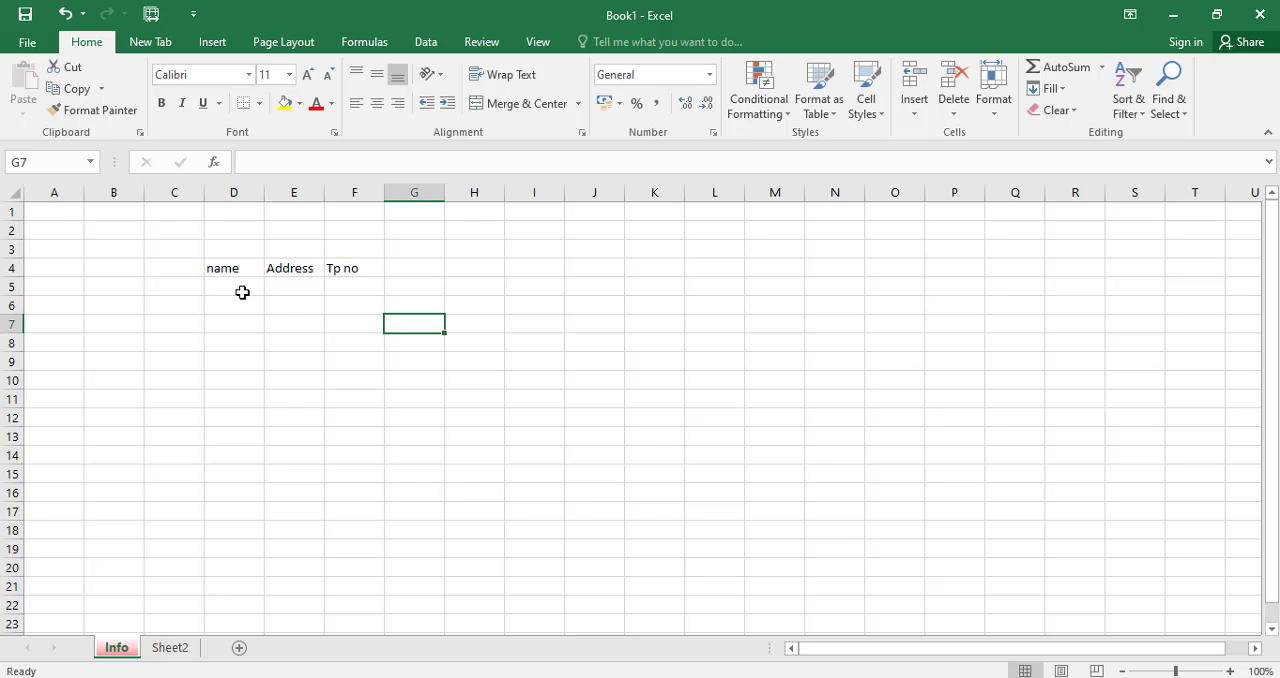
Enter the two people's first names in cells D5 and D6 under the name heading.
left_click(238, 290)
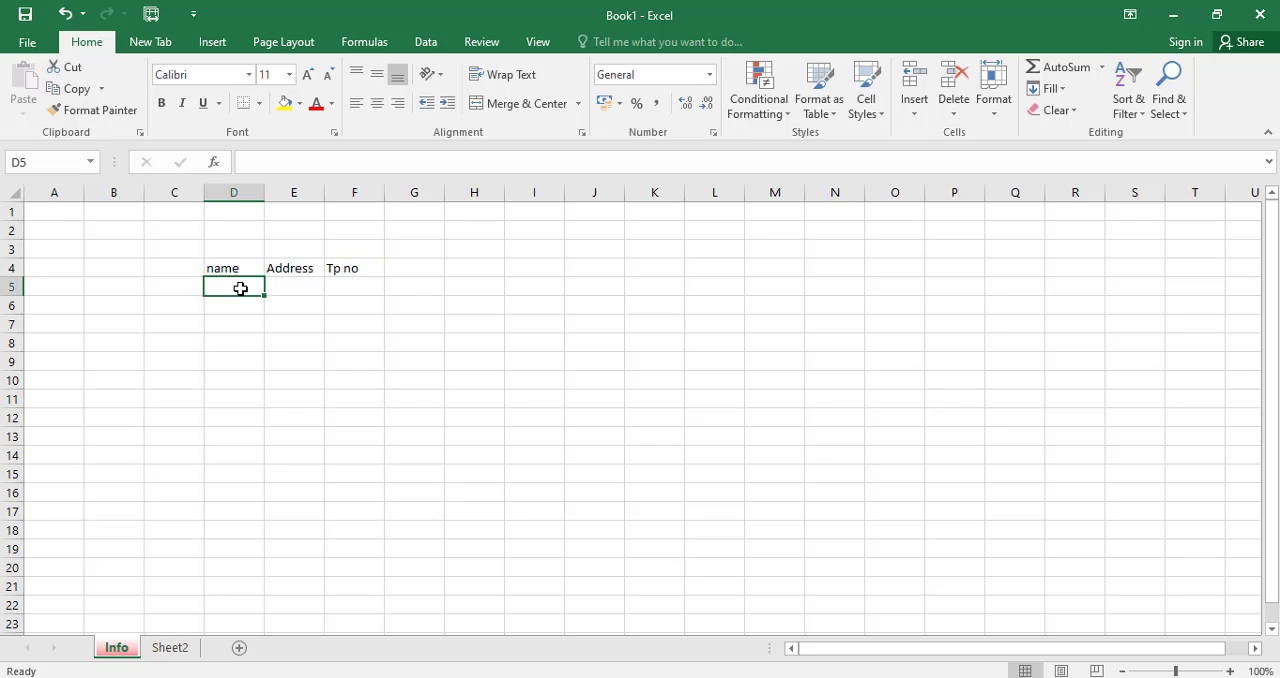
type("kan")
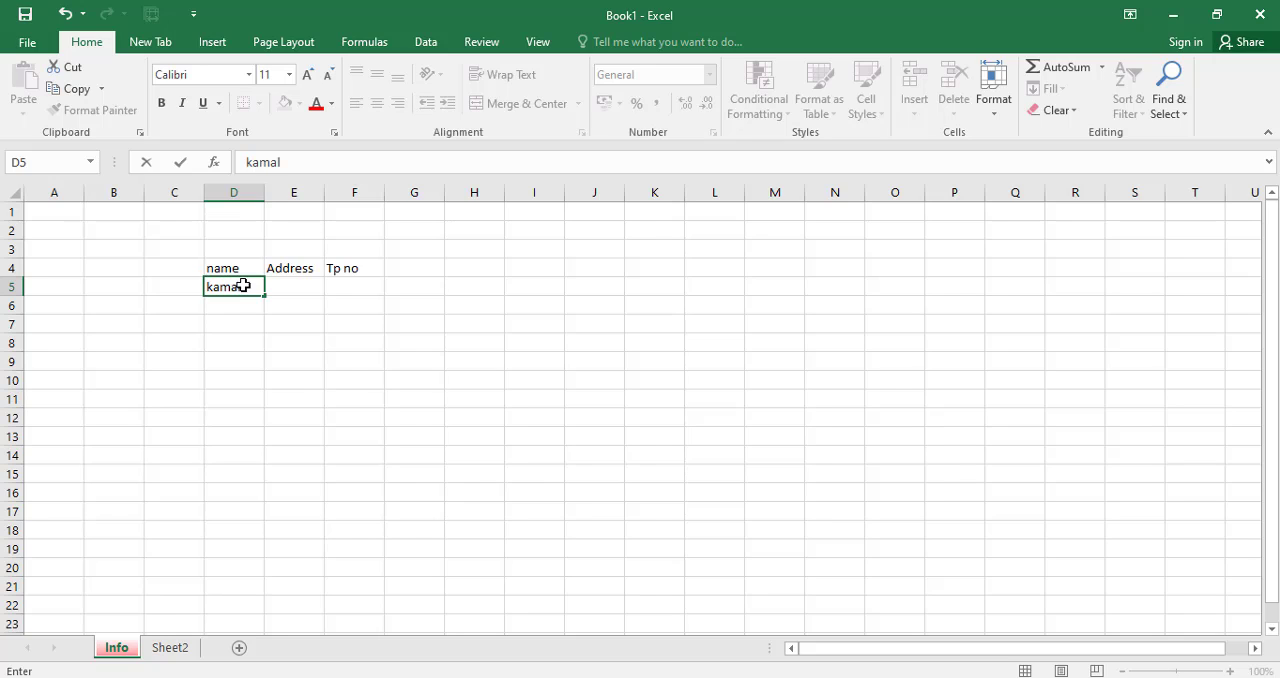
key("Return")
type("Moh")
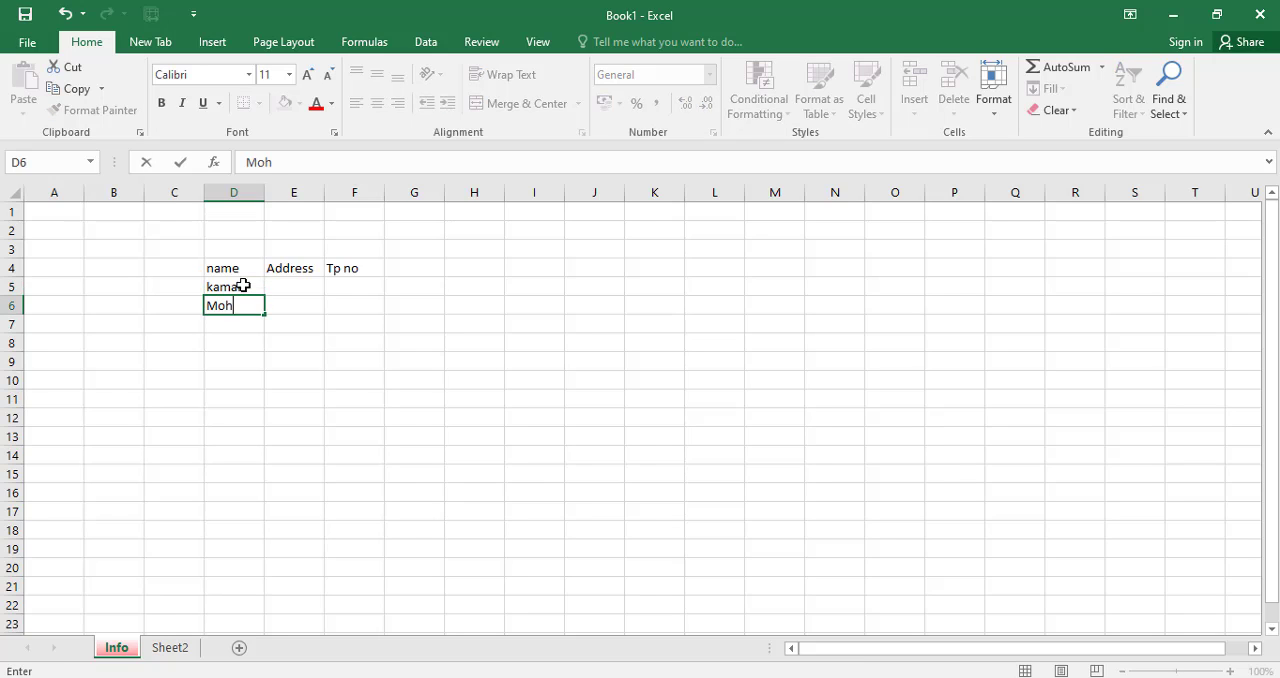
type("amed")
key("Return")
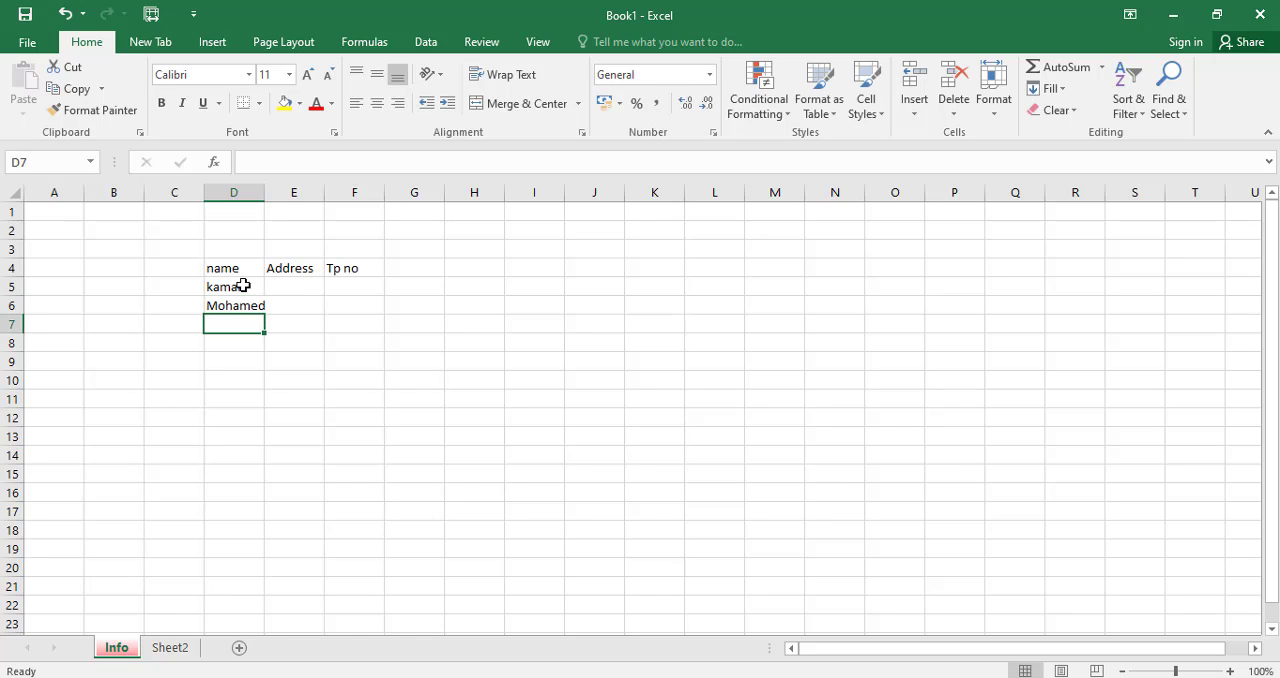
Enter the street address of each person in cells E5 and E6 under the Address heading.
left_click(293, 285)
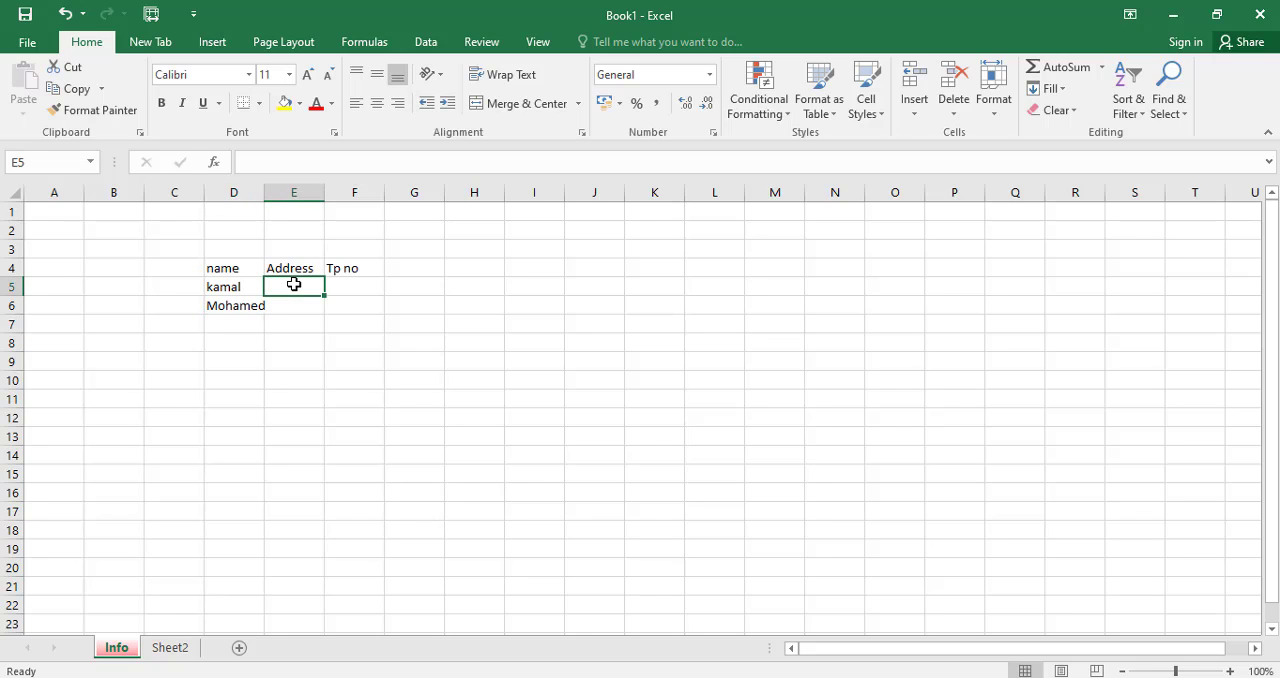
type("main Streat")
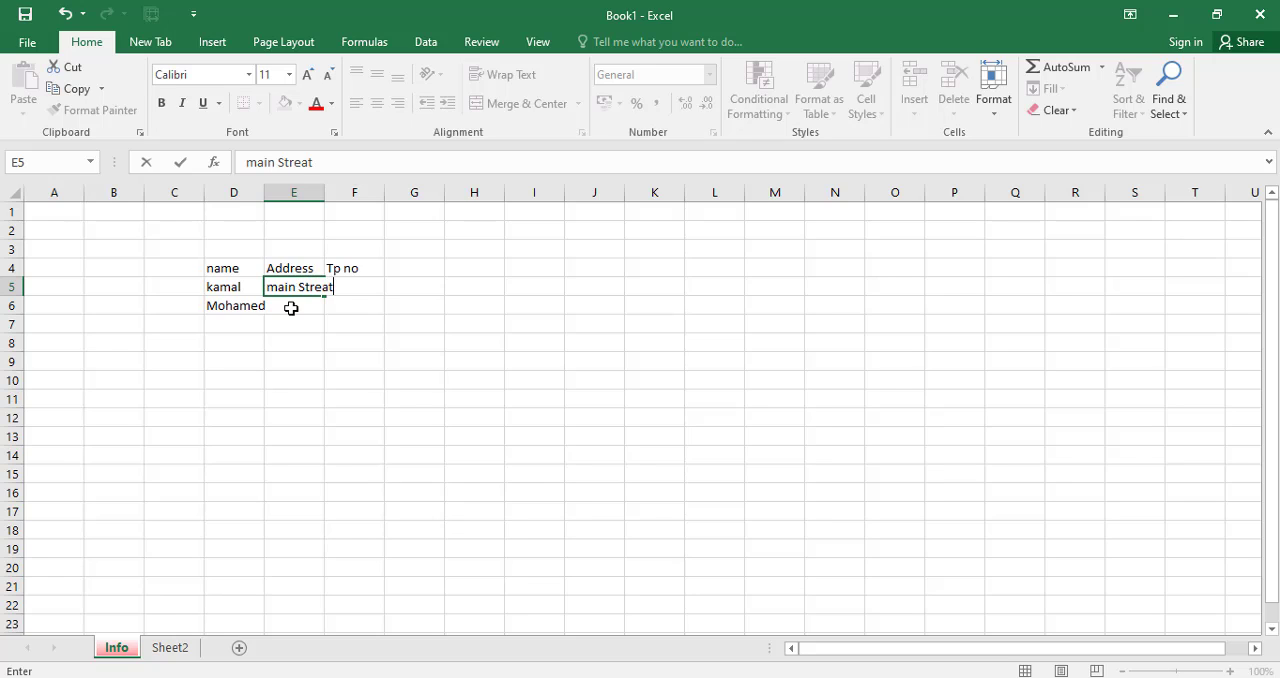
left_click(291, 307)
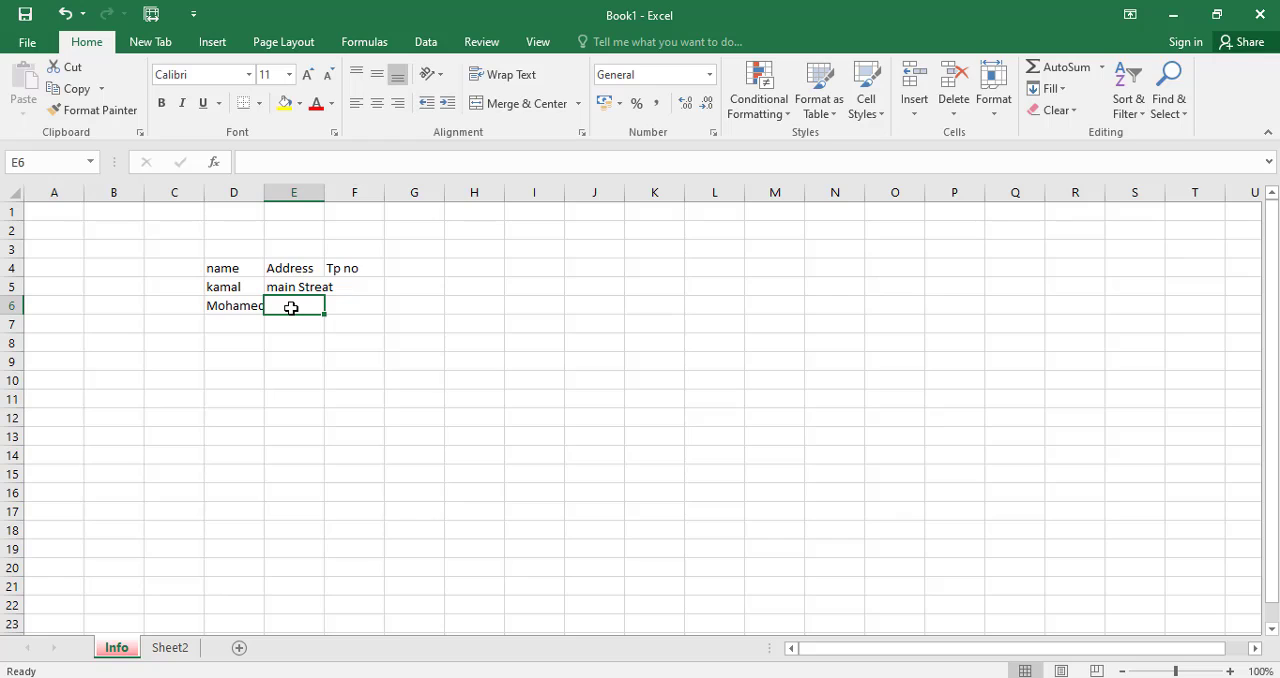
type("King stre")
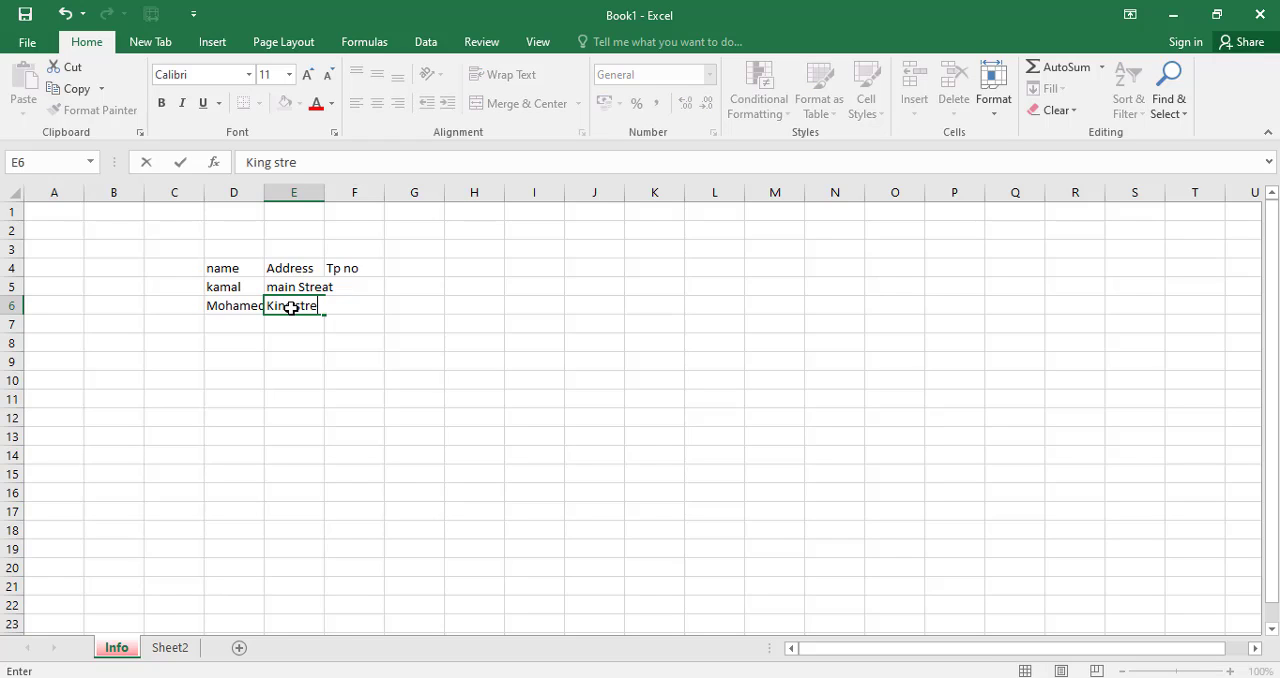
type("at")
left_click(391, 334)
key("Down")
key("Down")
key("Down")
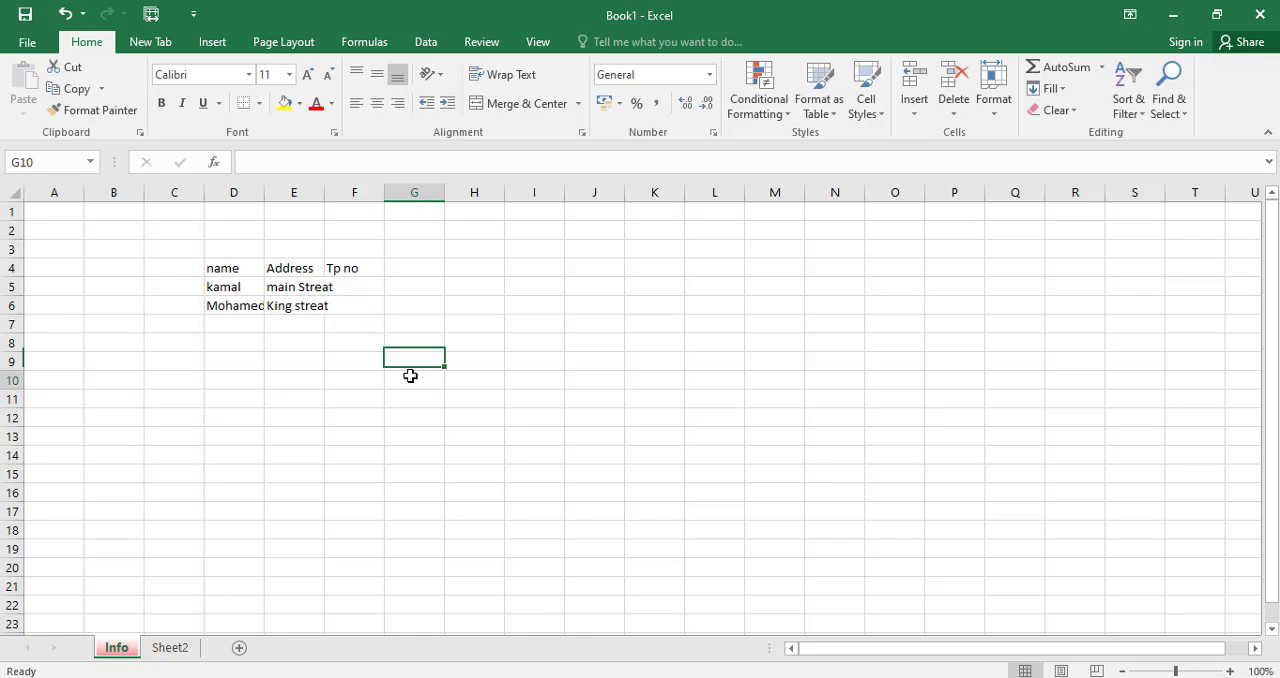
Enter the two people's phone numbers in cells F5 and F6 under the Tp no heading.
left_click(349, 288)
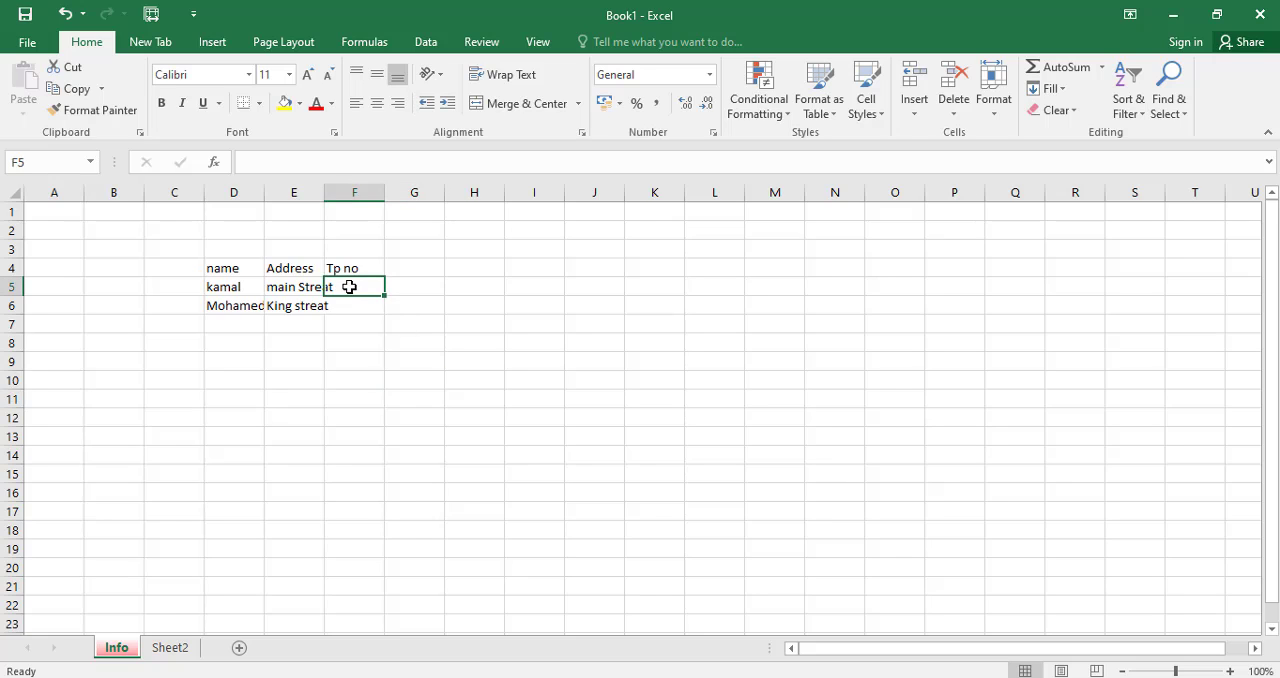
left_click(312, 322)
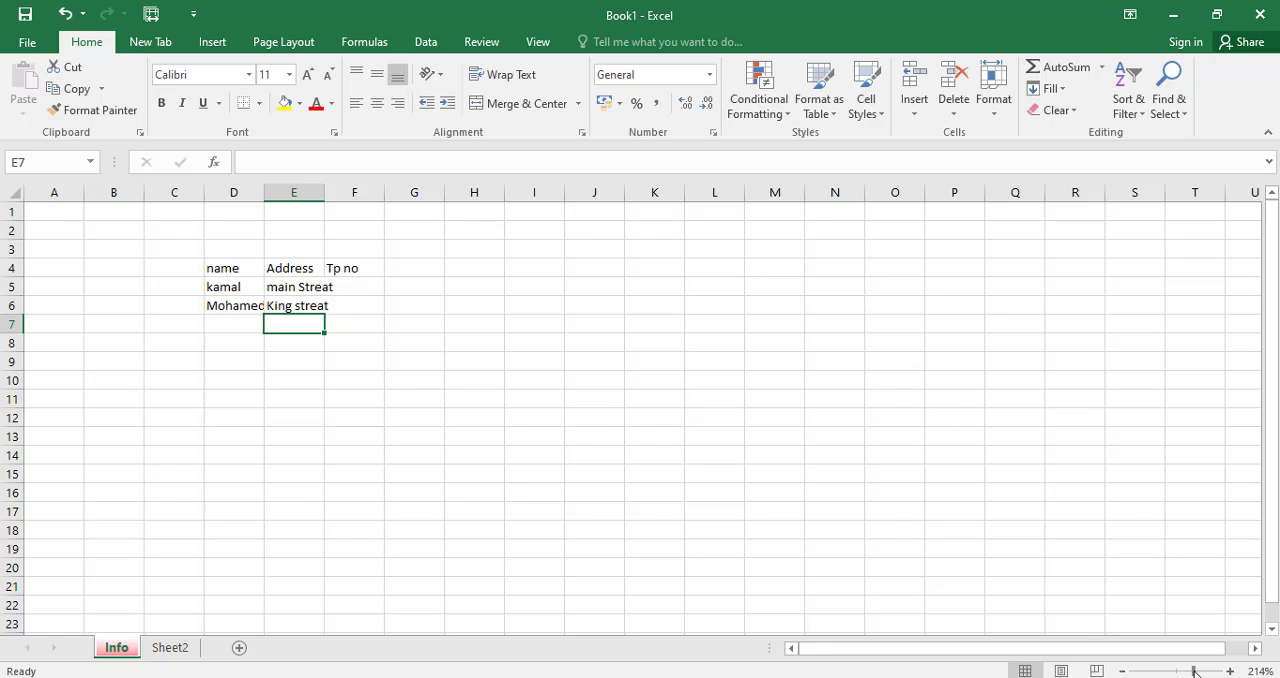
left_click_drag(1192, 672, 1187, 672)
left_click_drag(865, 655, 986, 657)
left_click(497, 375)
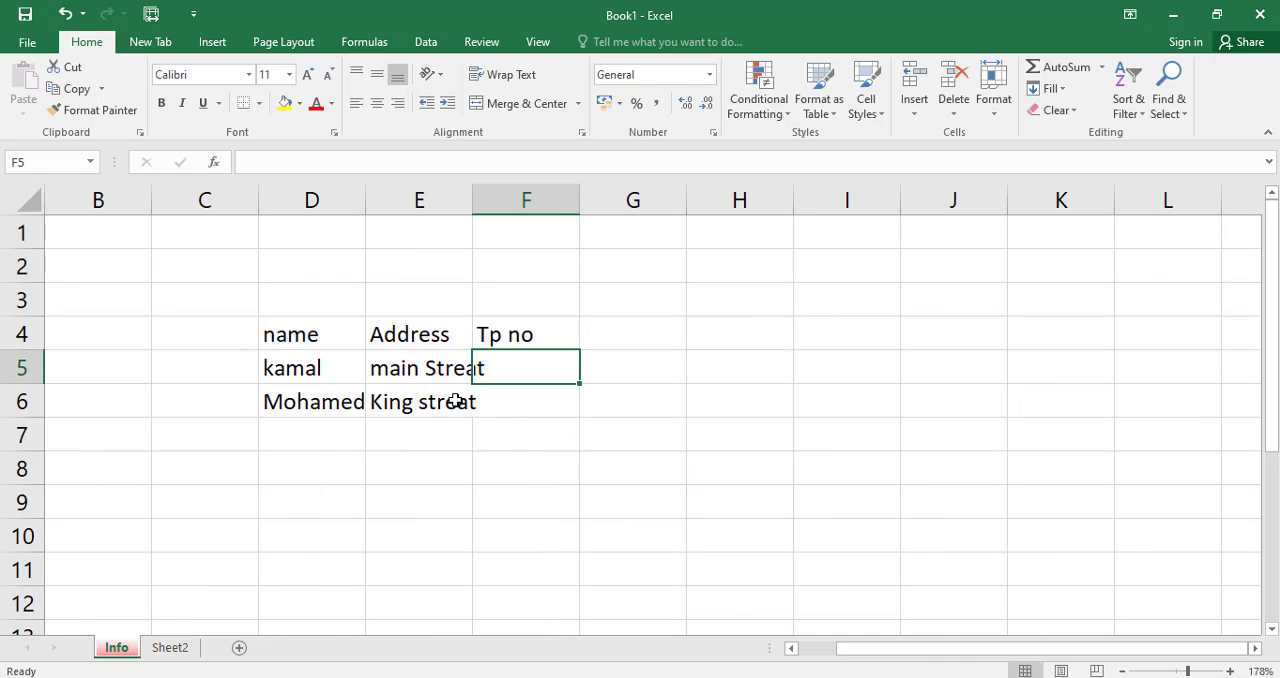
left_click_drag(514, 456, 510, 440)
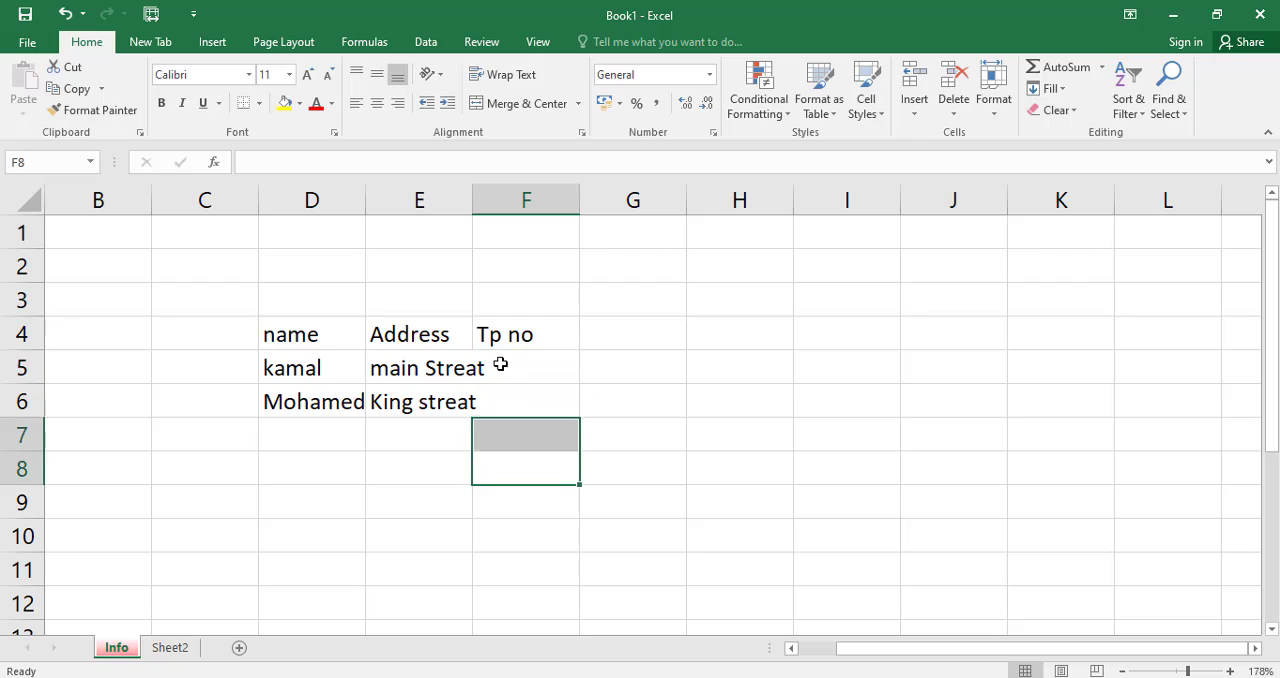
left_click(500, 364)
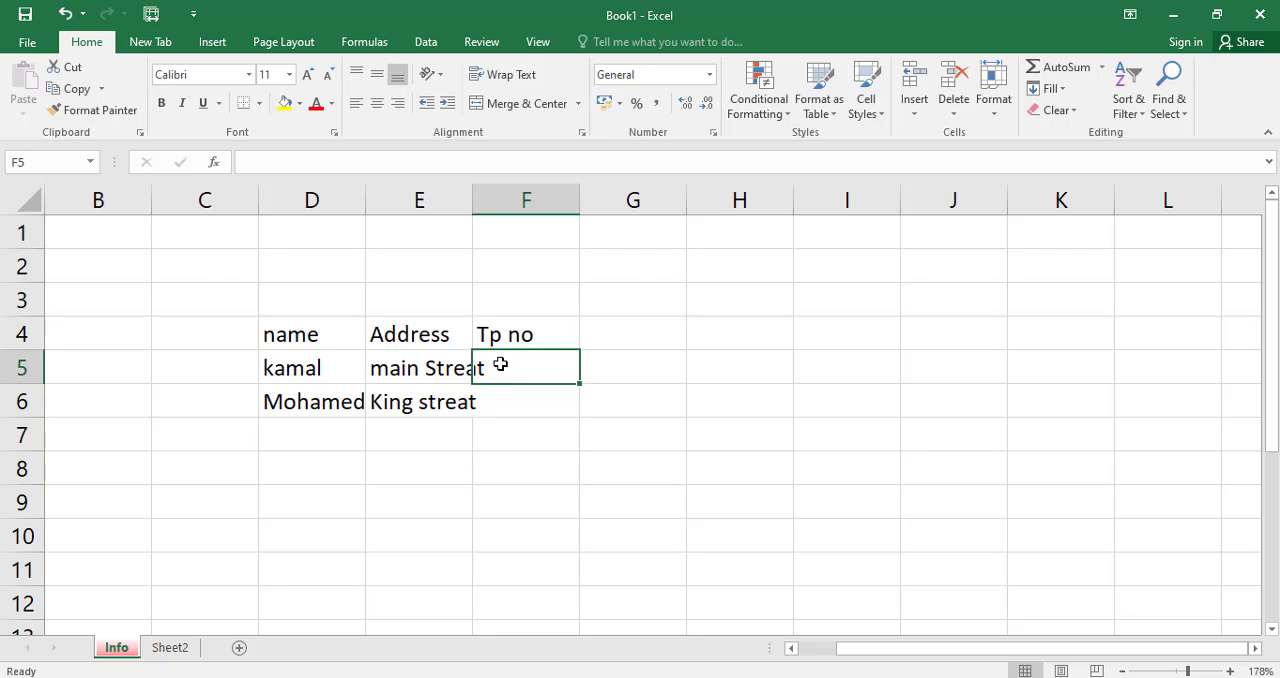
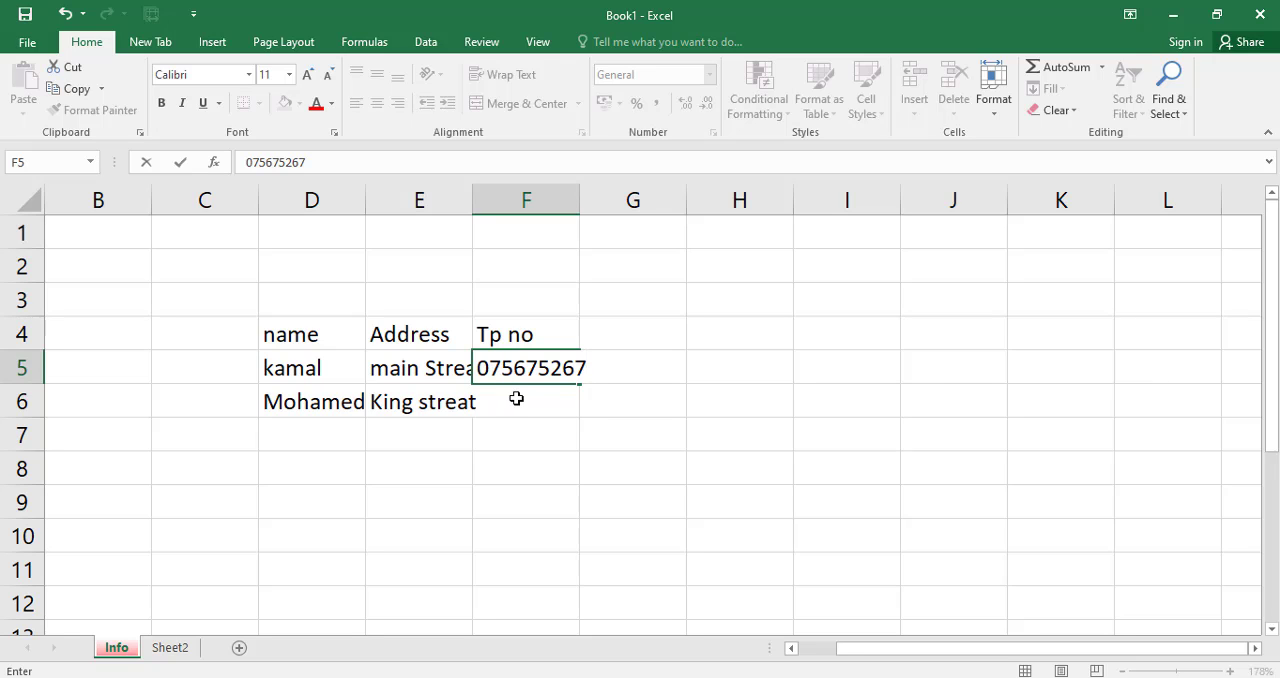
left_click(516, 398)
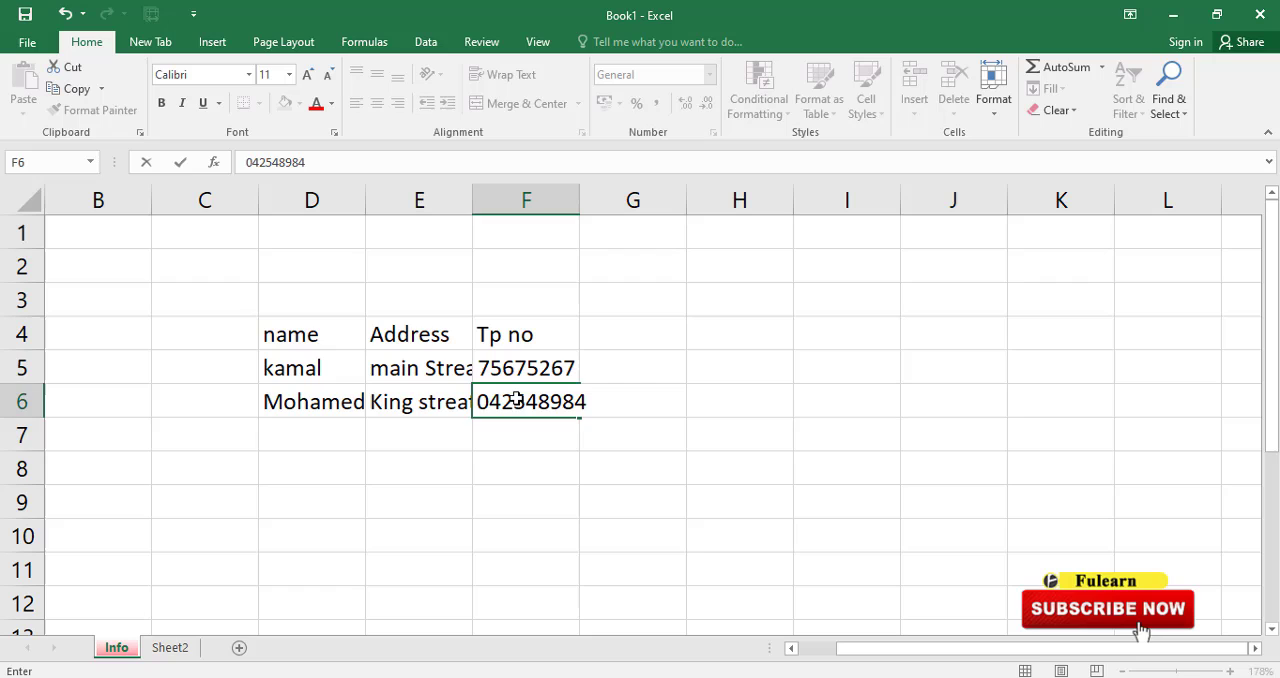
left_click(658, 476)
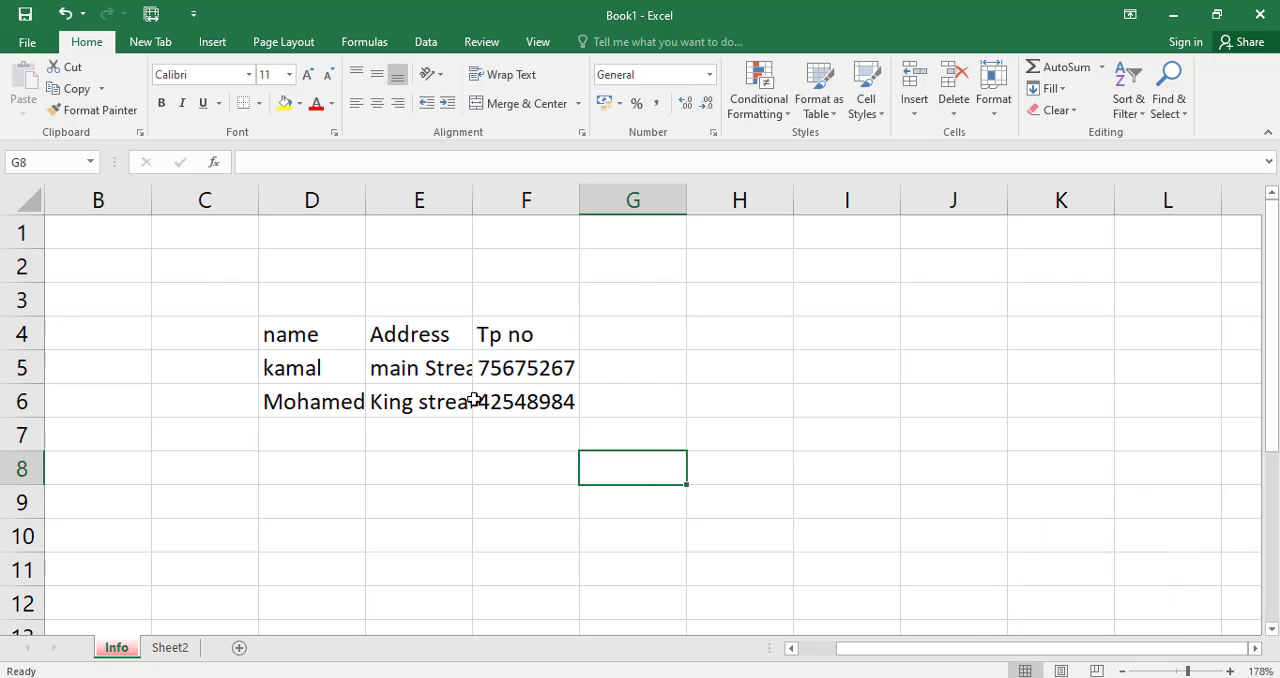
Widen column E enough to fit the full street addresses in E5 and E6.
left_click(486, 368)
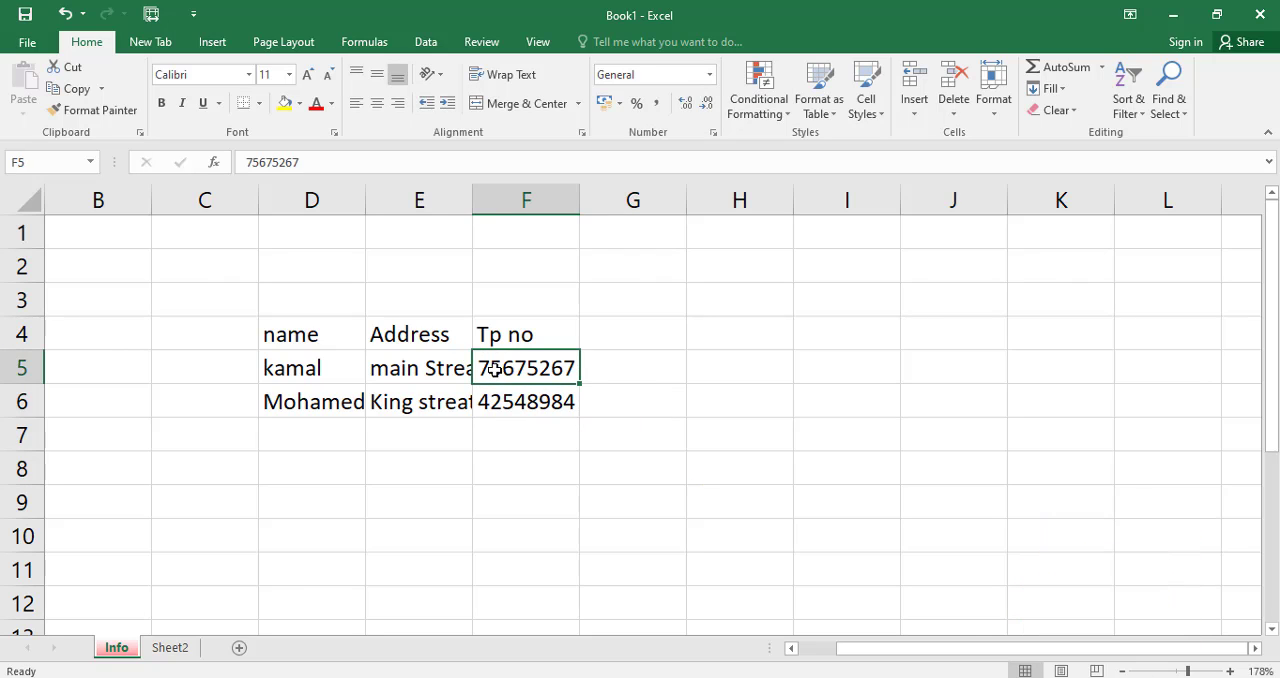
left_click(420, 368)
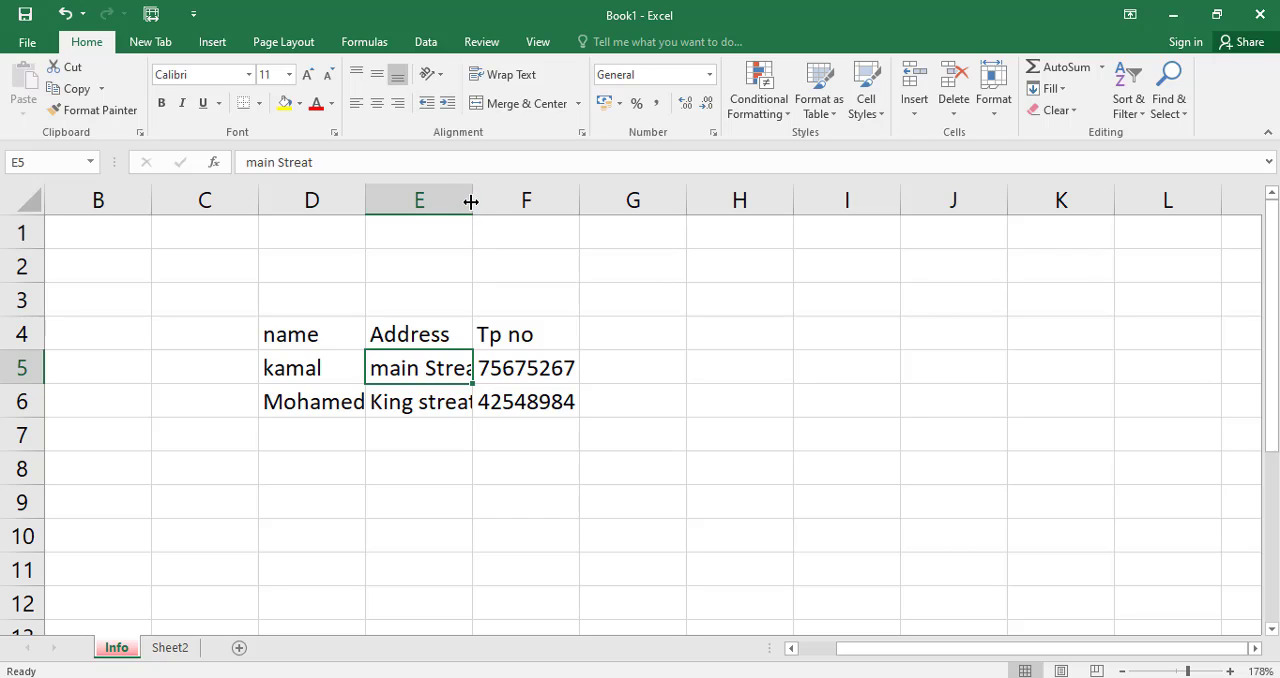
left_click_drag(471, 202, 496, 202)
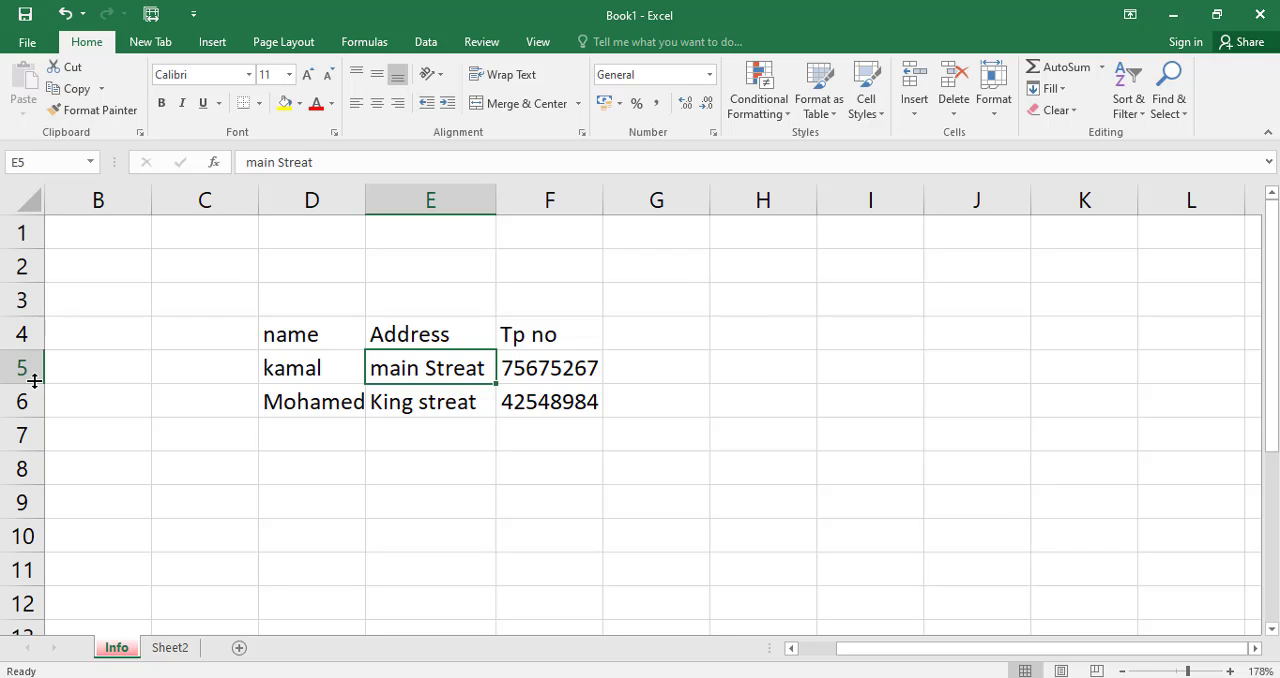
Make the heading row, row 4, slightly taller.
left_click_drag(36, 350, 42, 369)
left_click(543, 345)
key("Down")
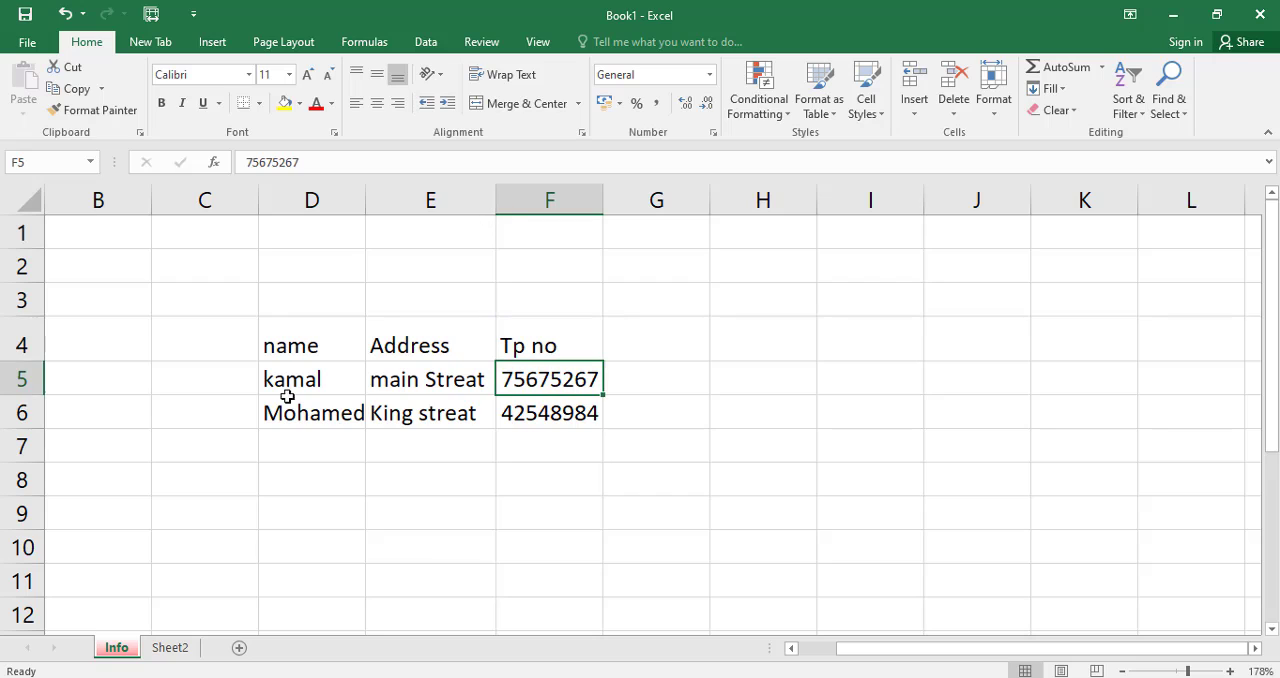
Overwrite the first person's name in cell D5 with the same name preceded by the title "Mr.".
left_click(273, 381)
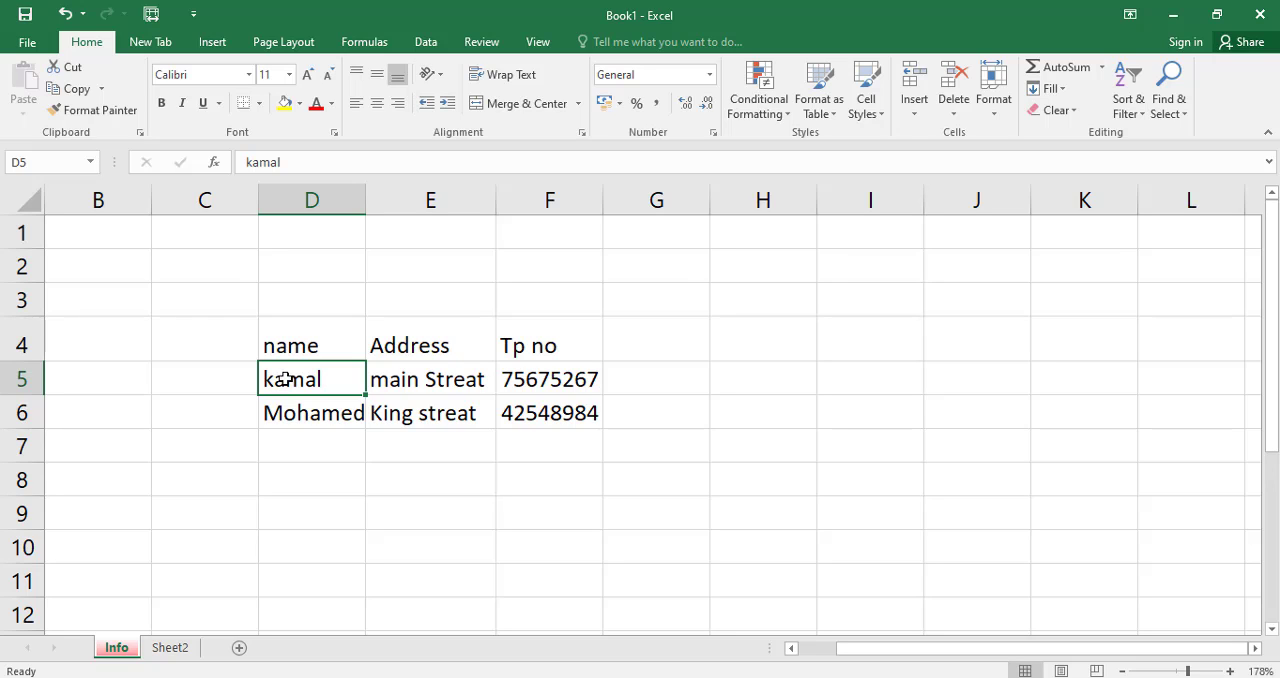
left_click(280, 449)
left_click(300, 375)
type("Mr")
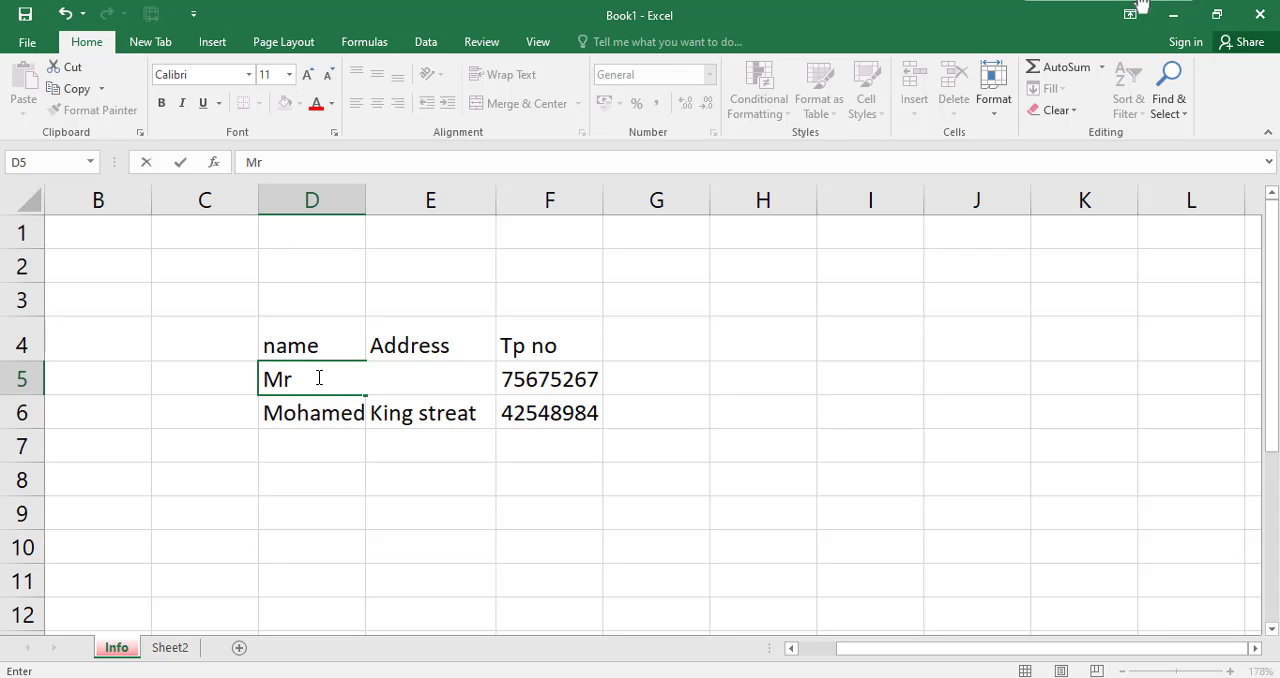
type(".ka")
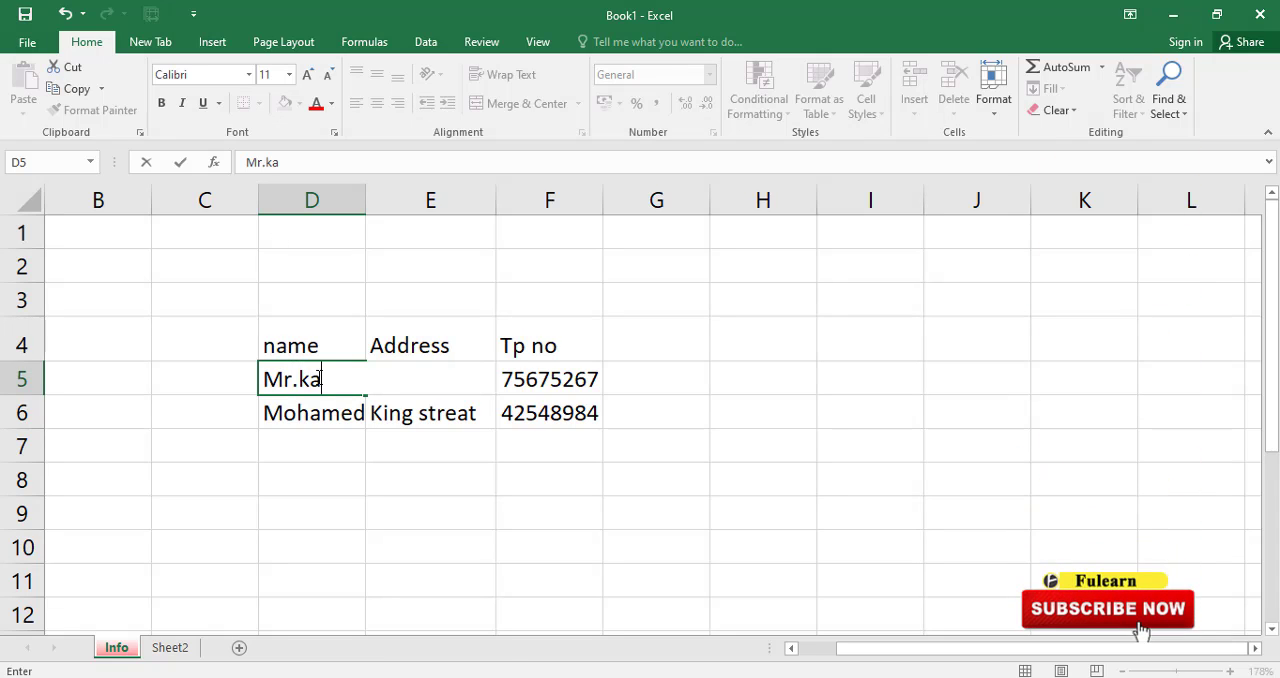
type("mal")
left_click(482, 503)
Add the title "Mr." in front of the second person's name in cell D6, keeping the existing name.
left_click(305, 418)
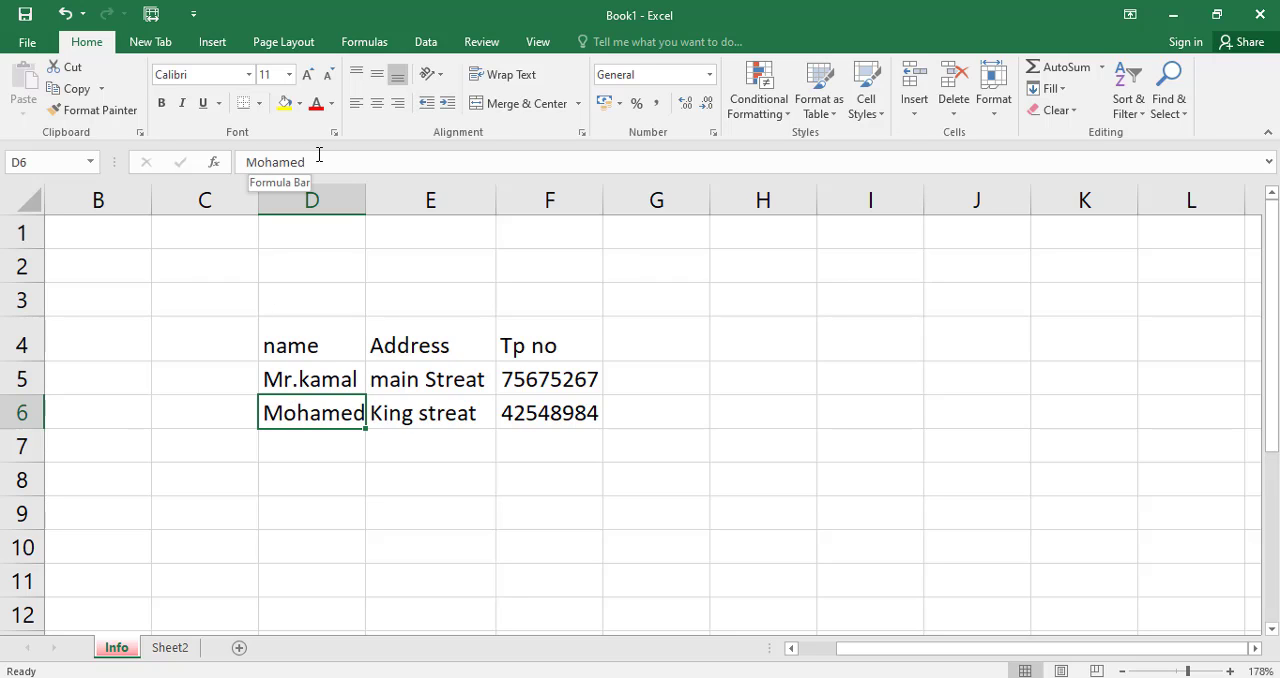
left_click(260, 162)
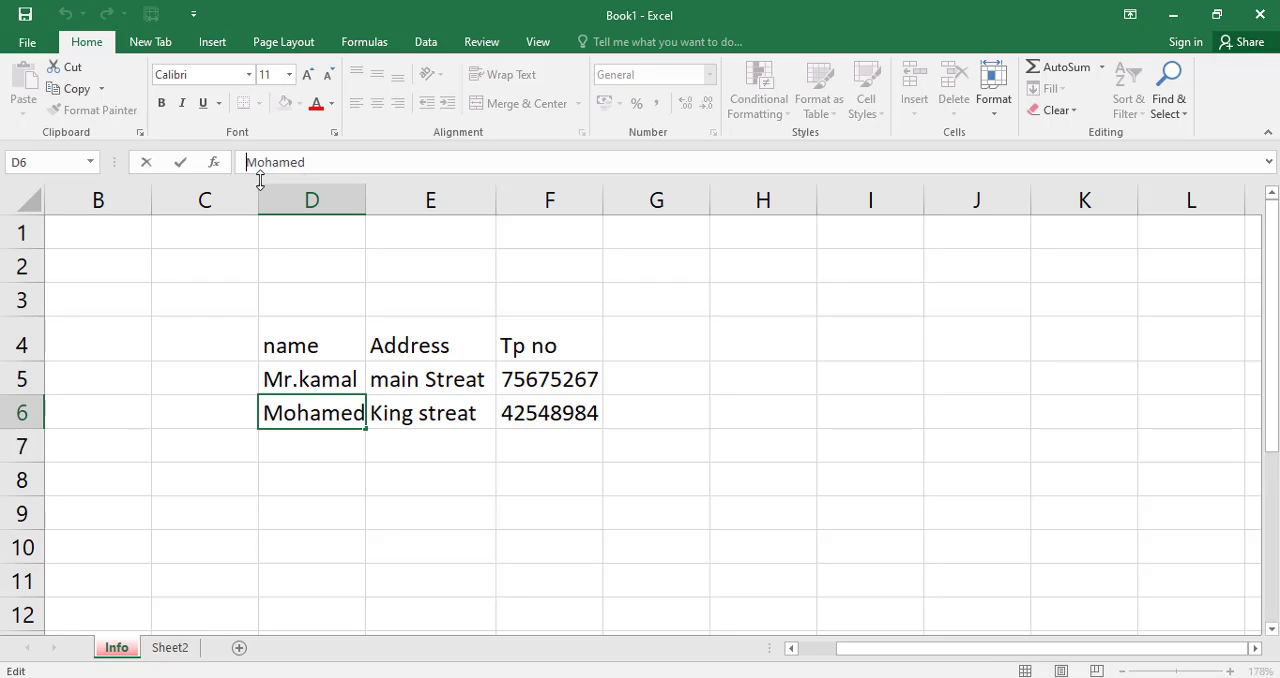
type("Mr.")
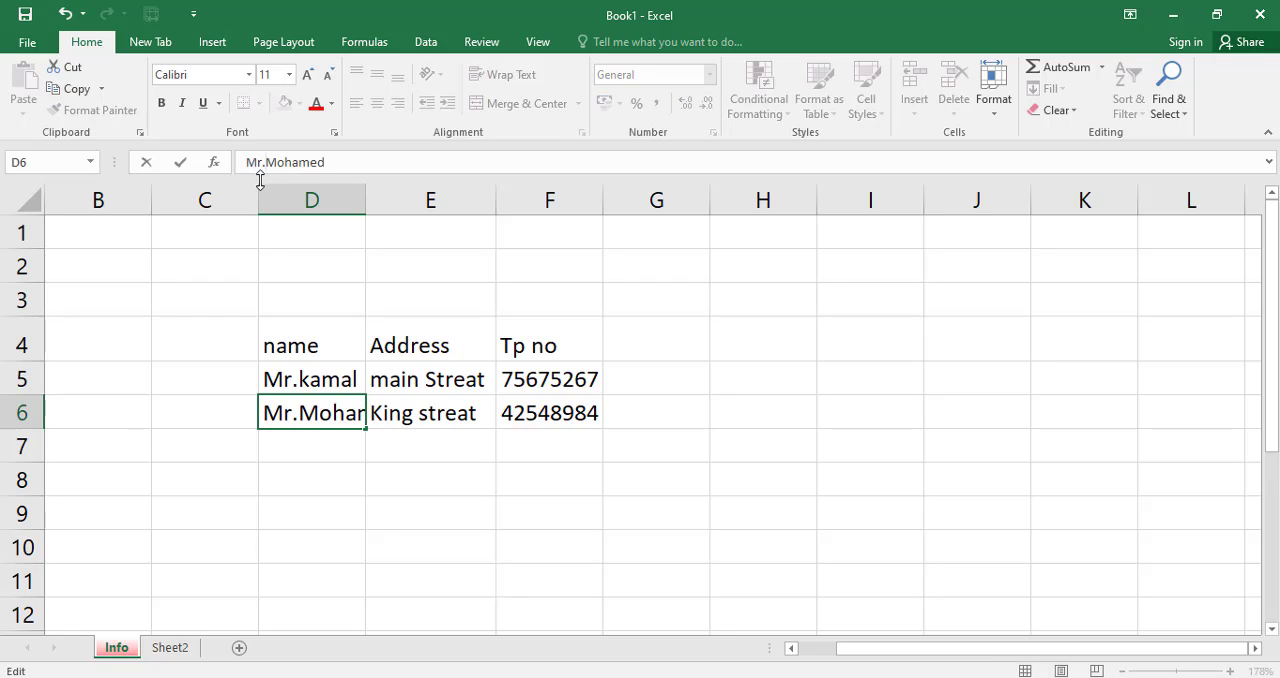
left_click(308, 370)
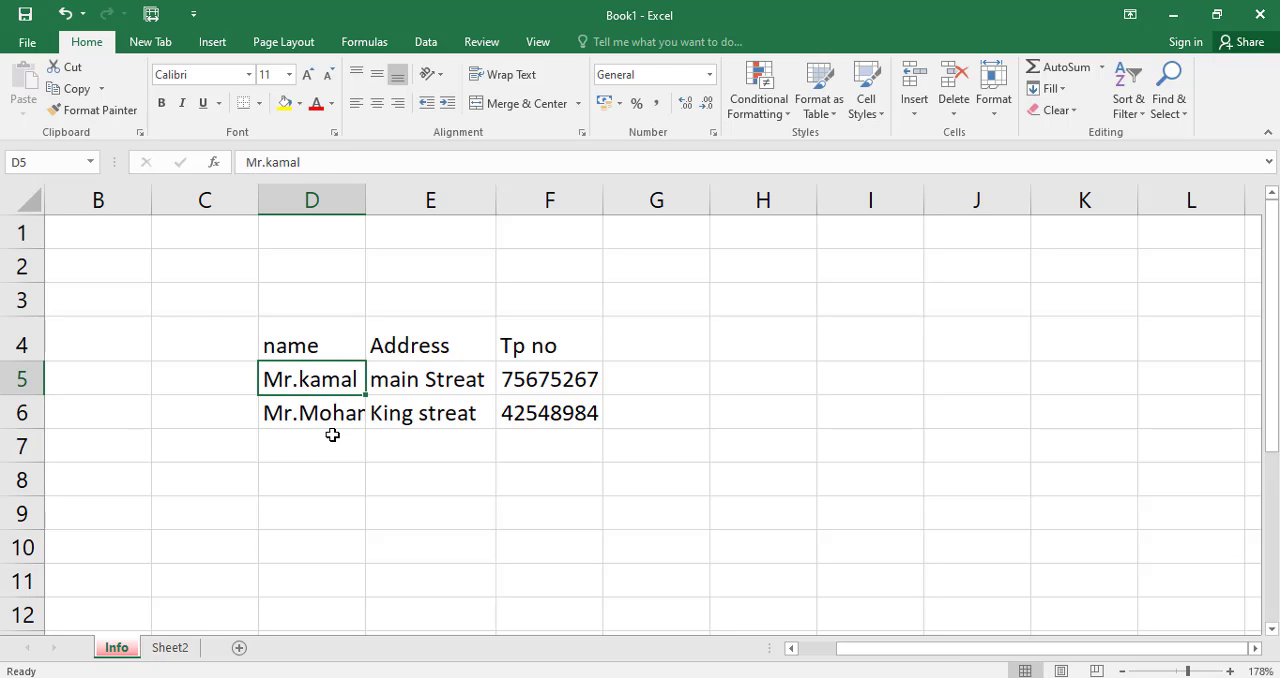
Insert the initial "T ." between the title and the name in cell D5, and fit column D's width to its contents.
double_click(336, 380)
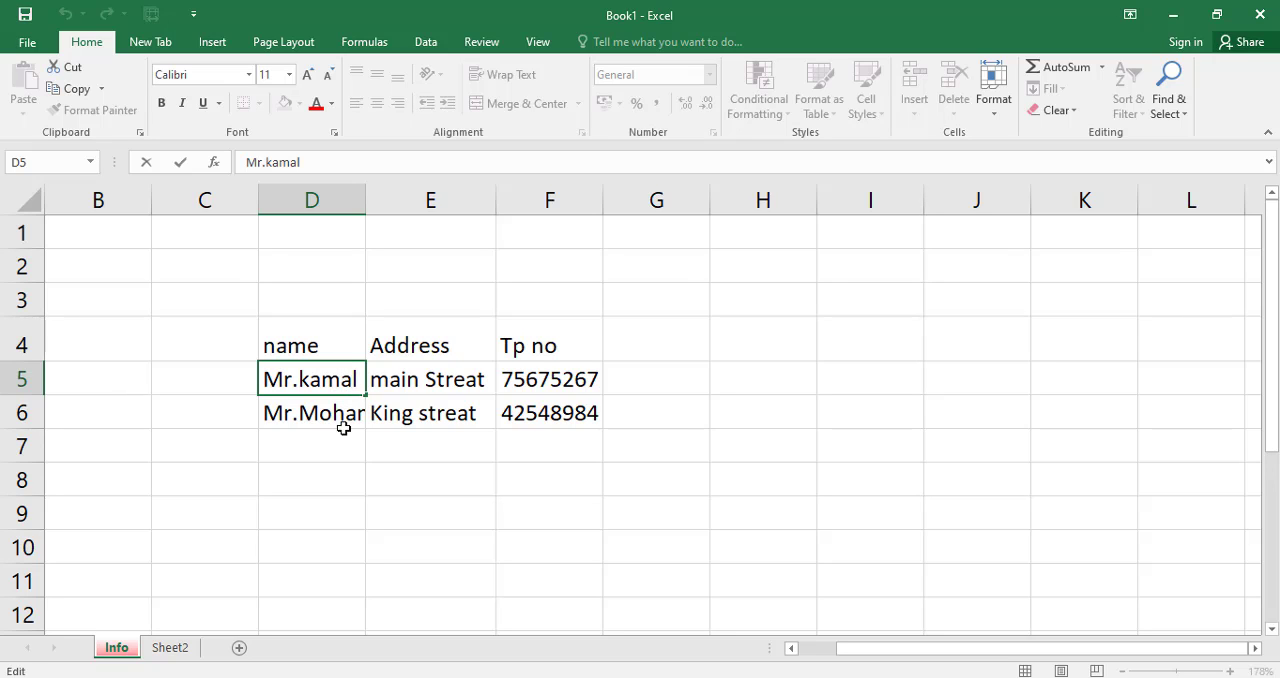
left_click(343, 429)
left_click(341, 378)
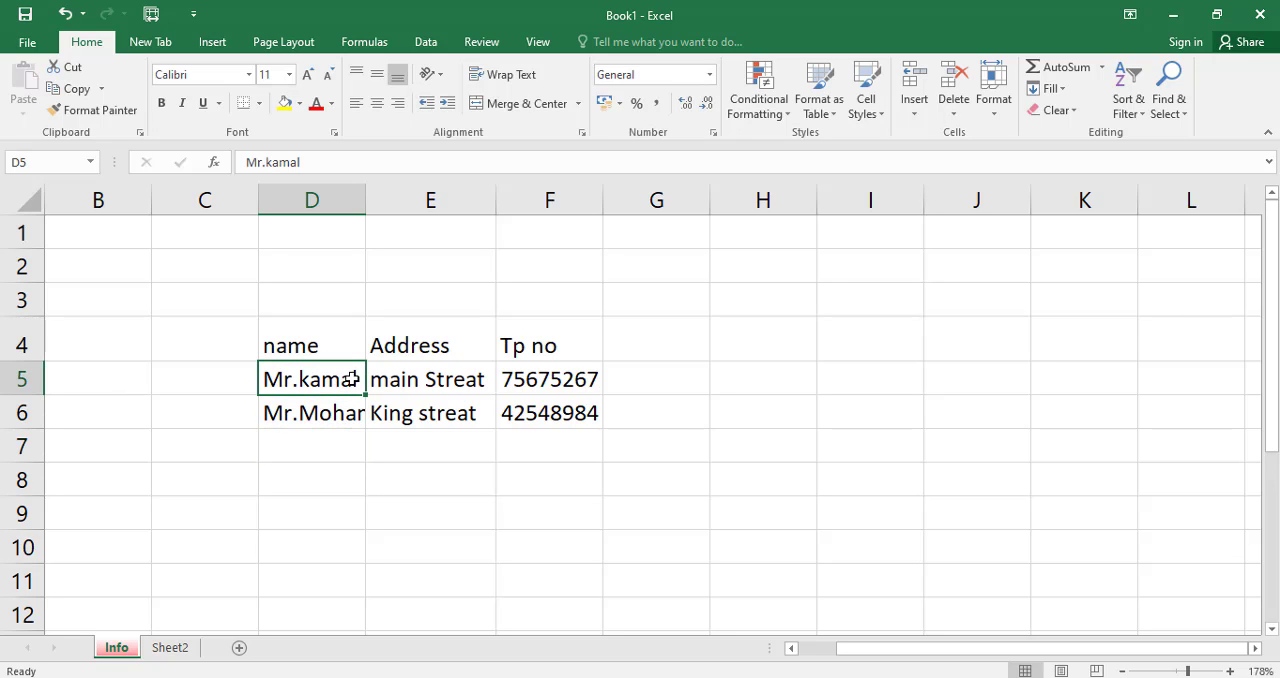
double_click(352, 379)
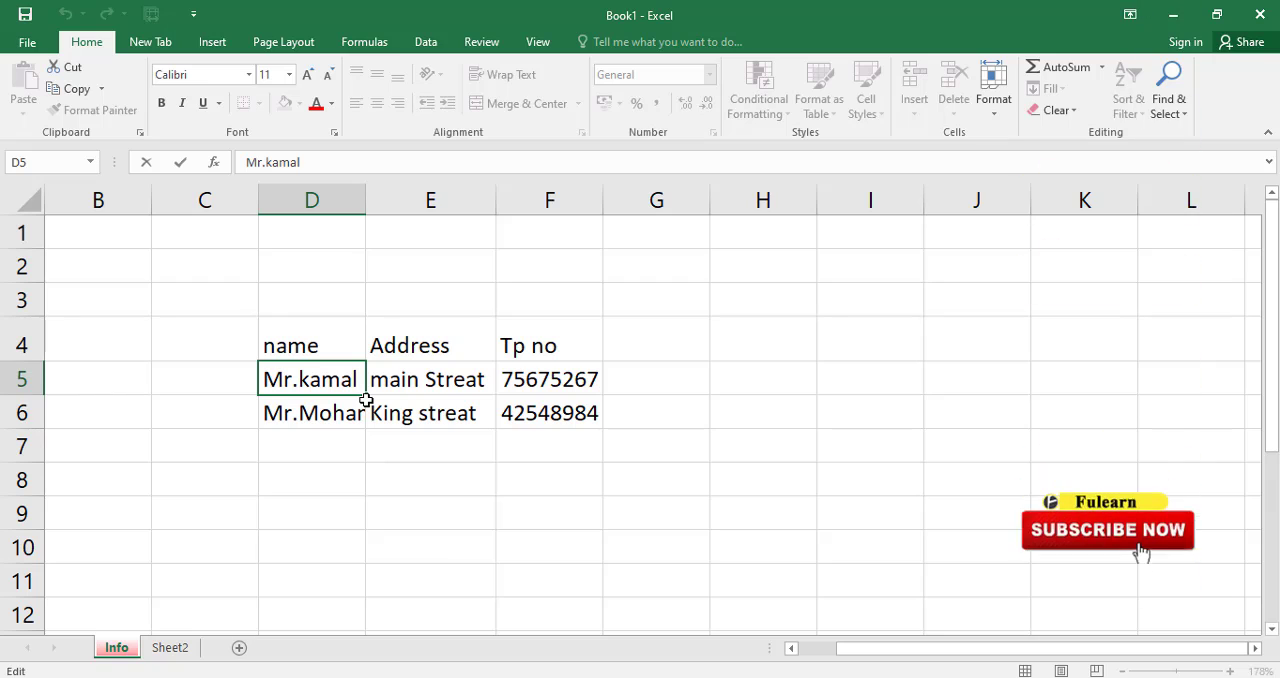
key("Left")
key("Left")
key("Left")
key("Left")
key("Left")
type("T ")
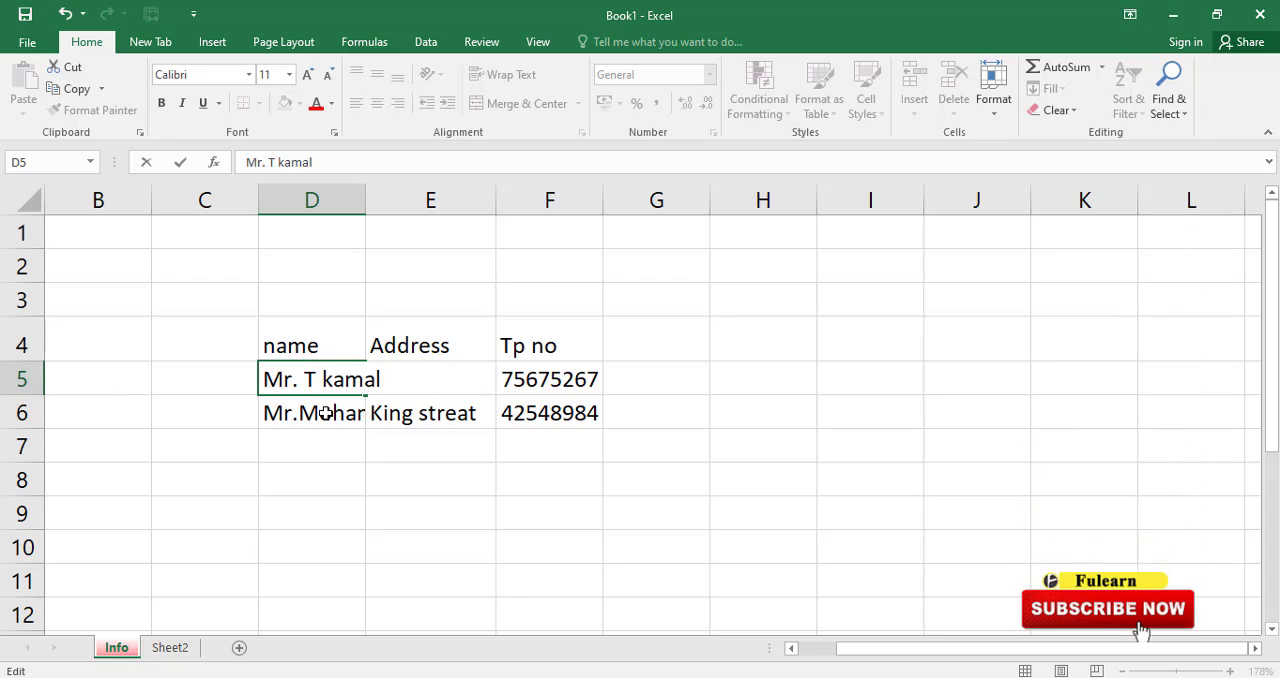
type(".")
key("Return")
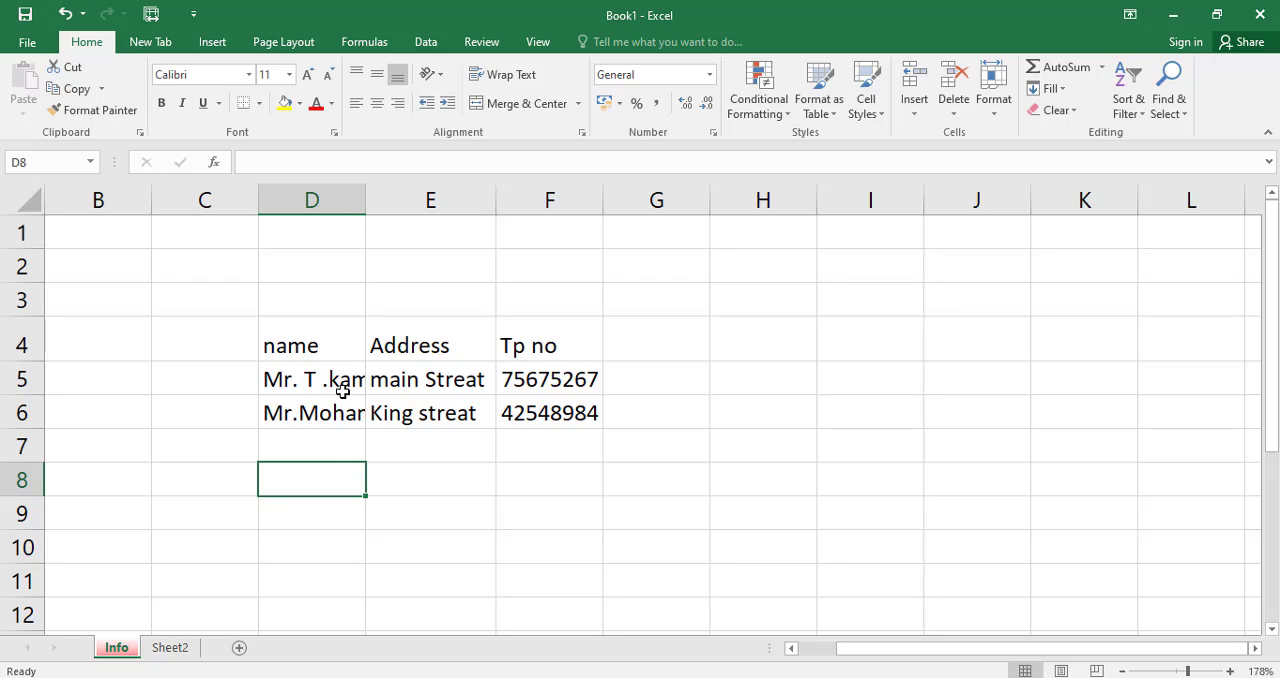
double_click(365, 207)
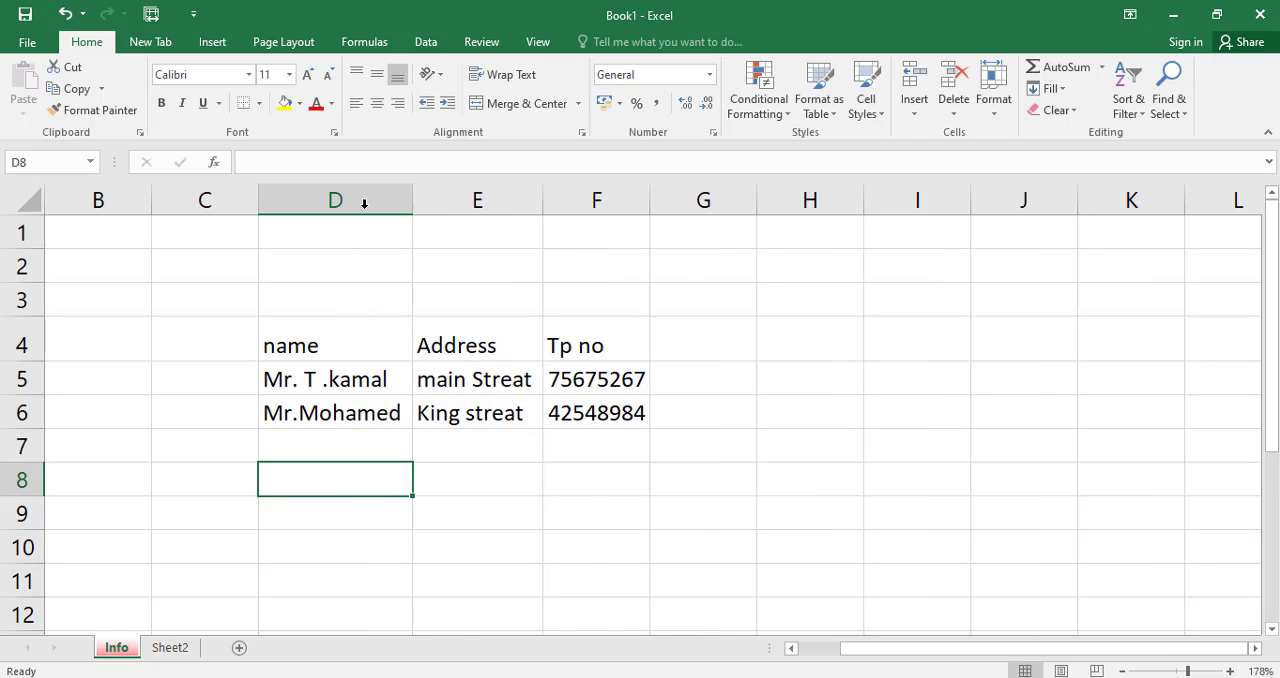
left_click(363, 414)
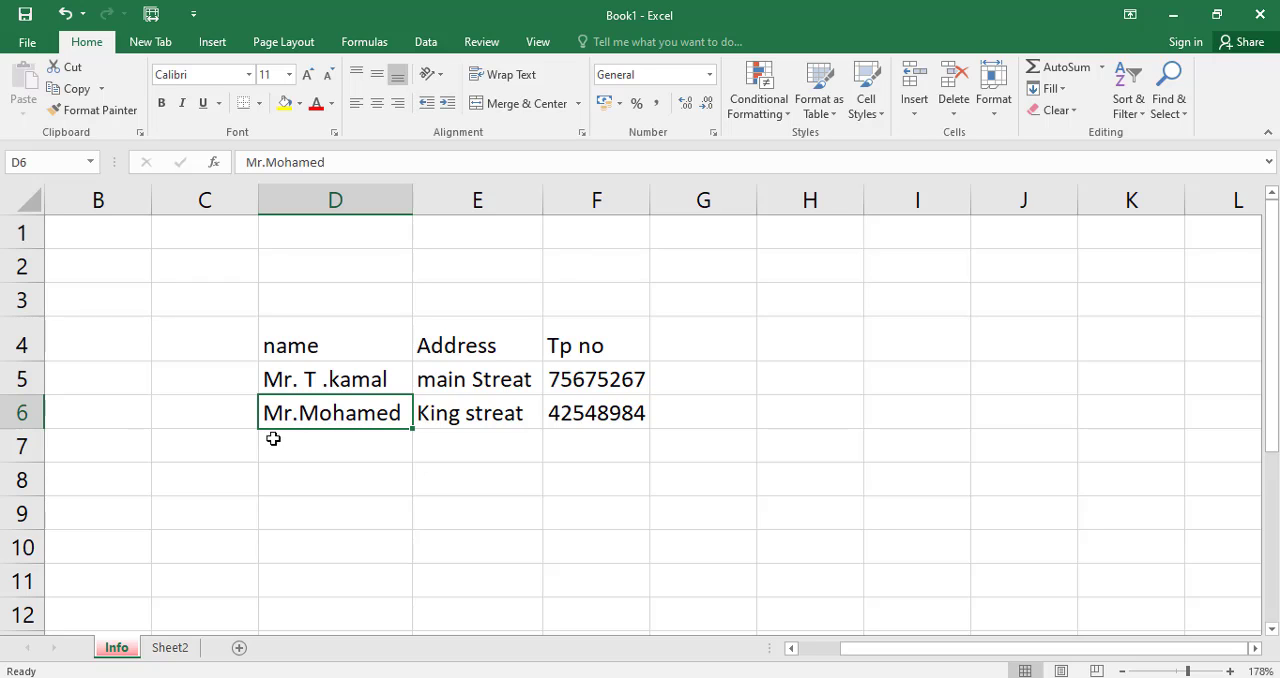
Enter the heading Date in cell C4 and the date 01/05/2020 beneath it in C5.
left_click(203, 342)
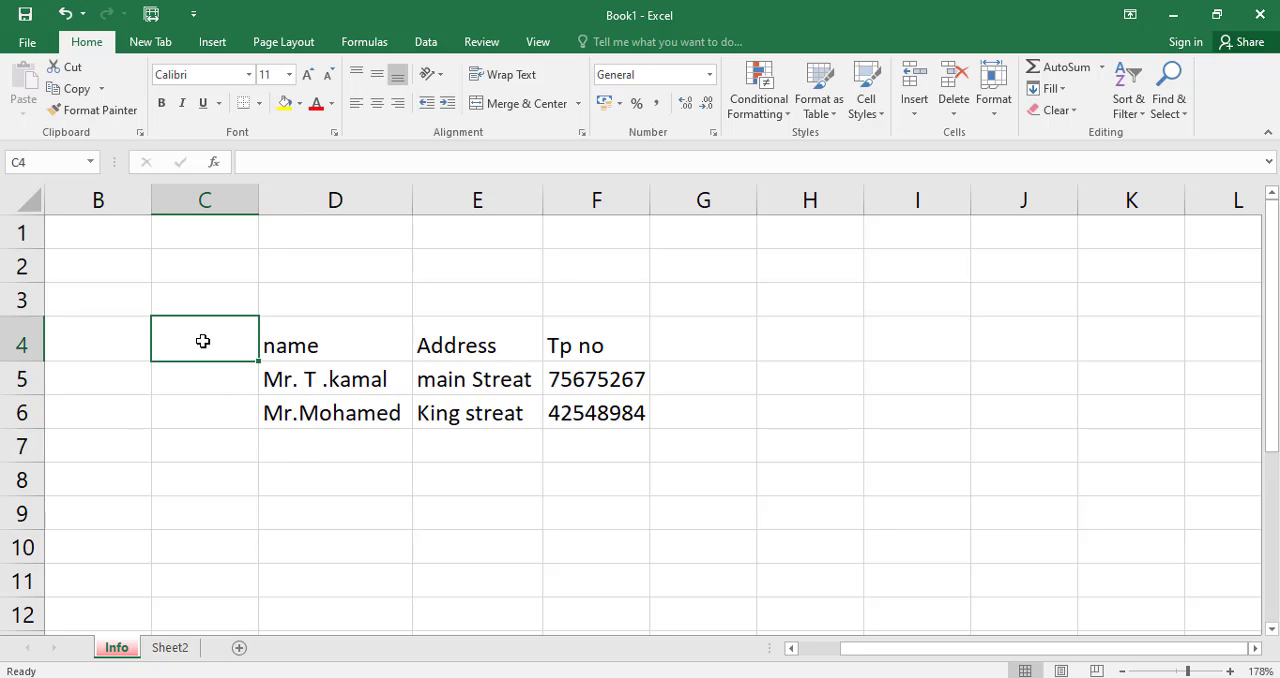
type("Date")
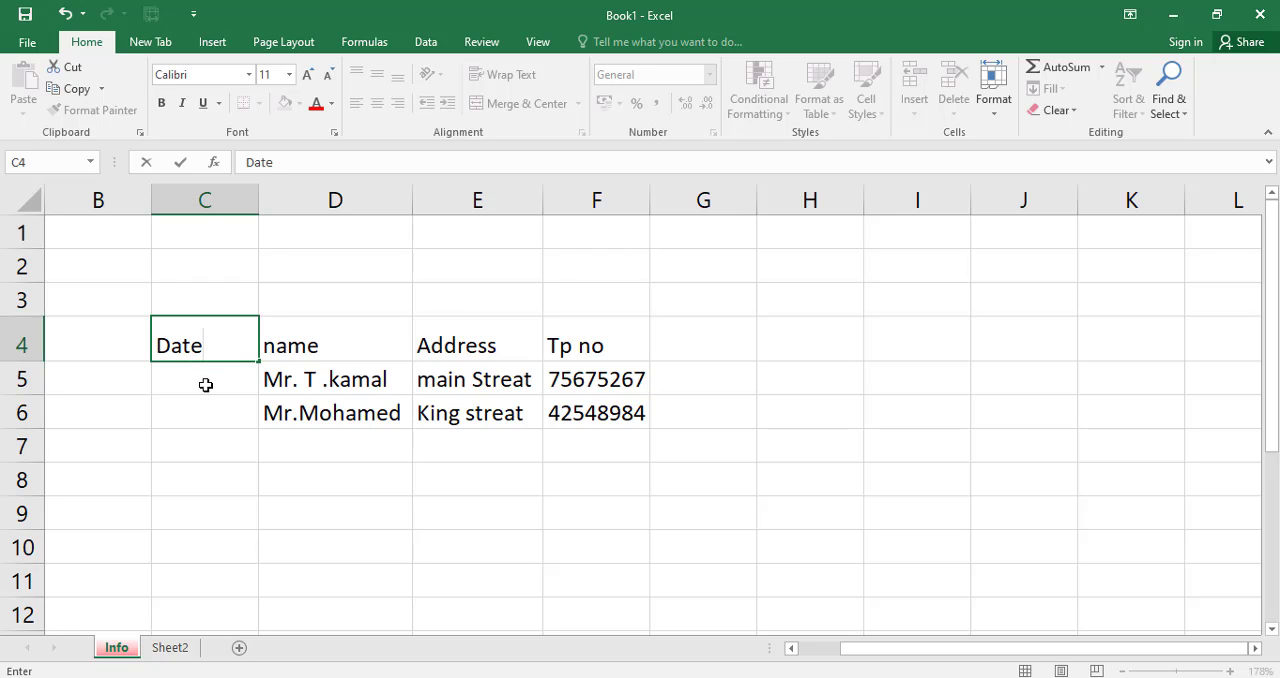
left_click(205, 386)
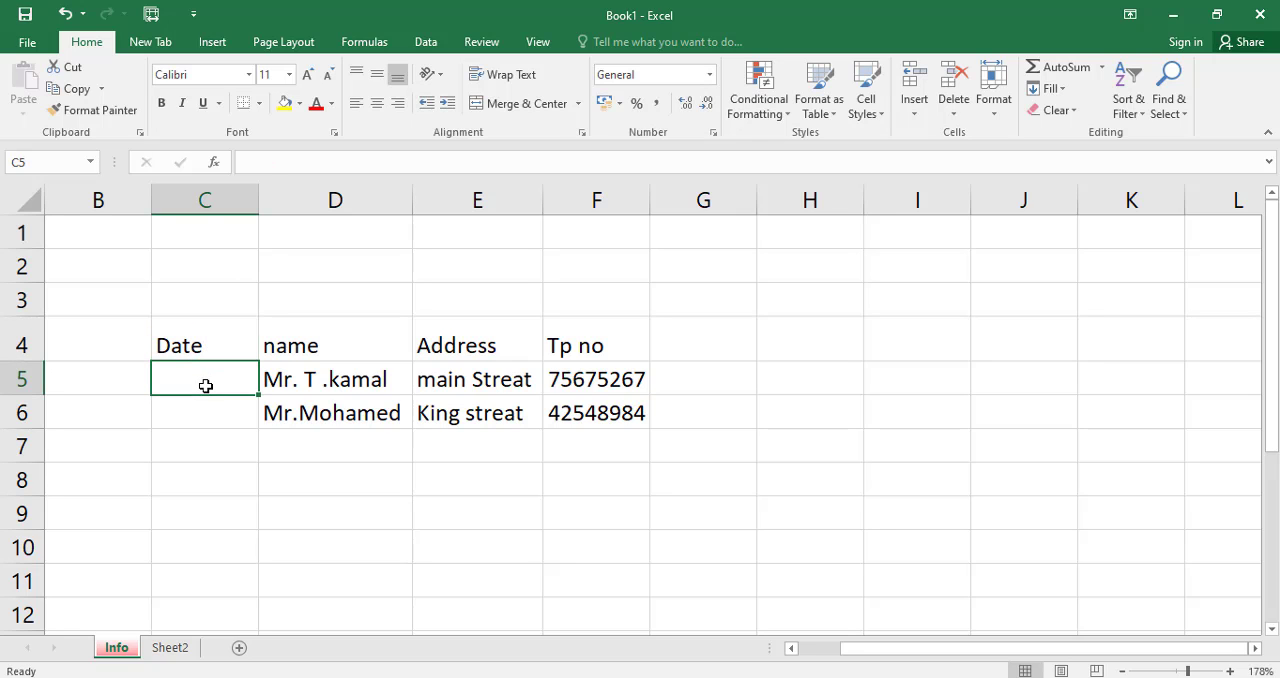
double_click(205, 386)
type("01/")
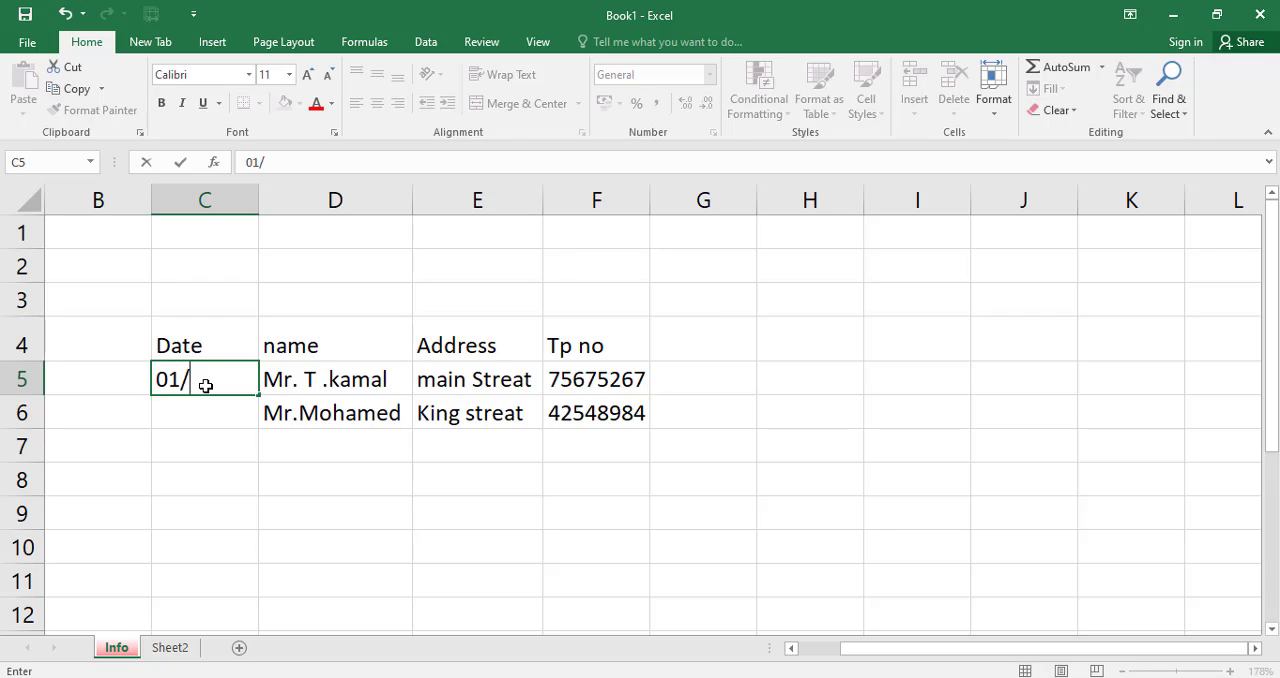
type("05/2")
type("020")
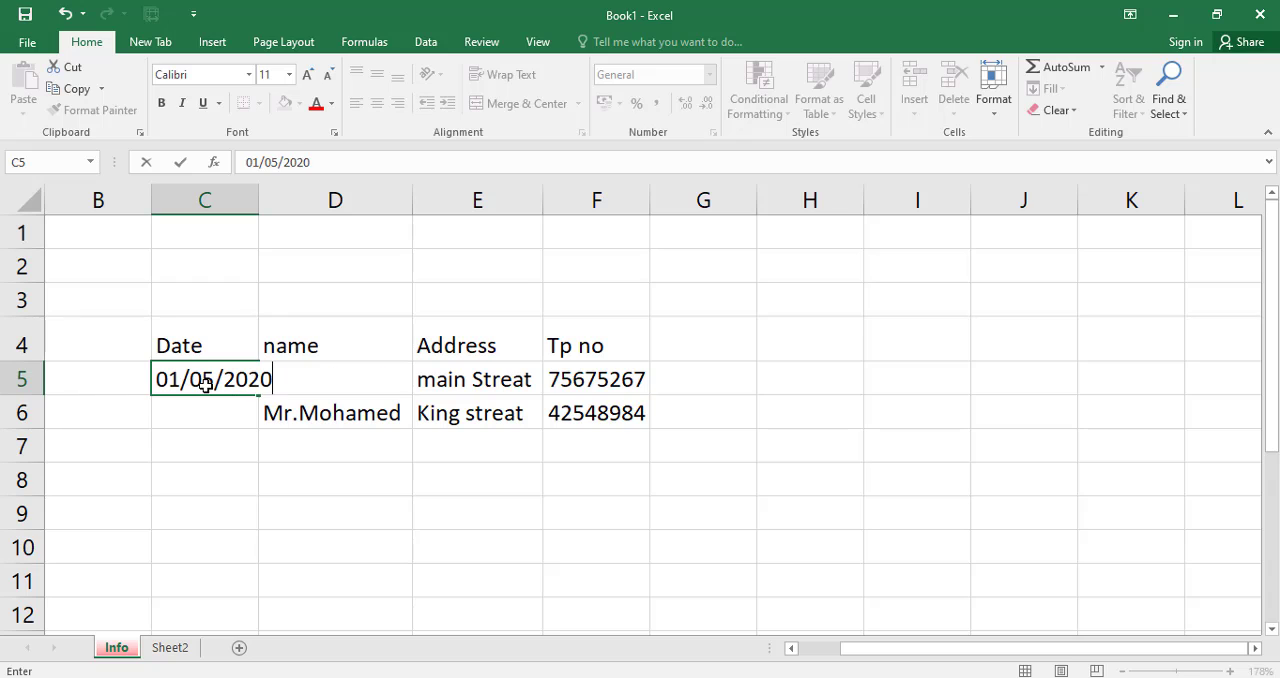
Enter the date 06/05/2020 for the second person in cell C6.
left_click(218, 411)
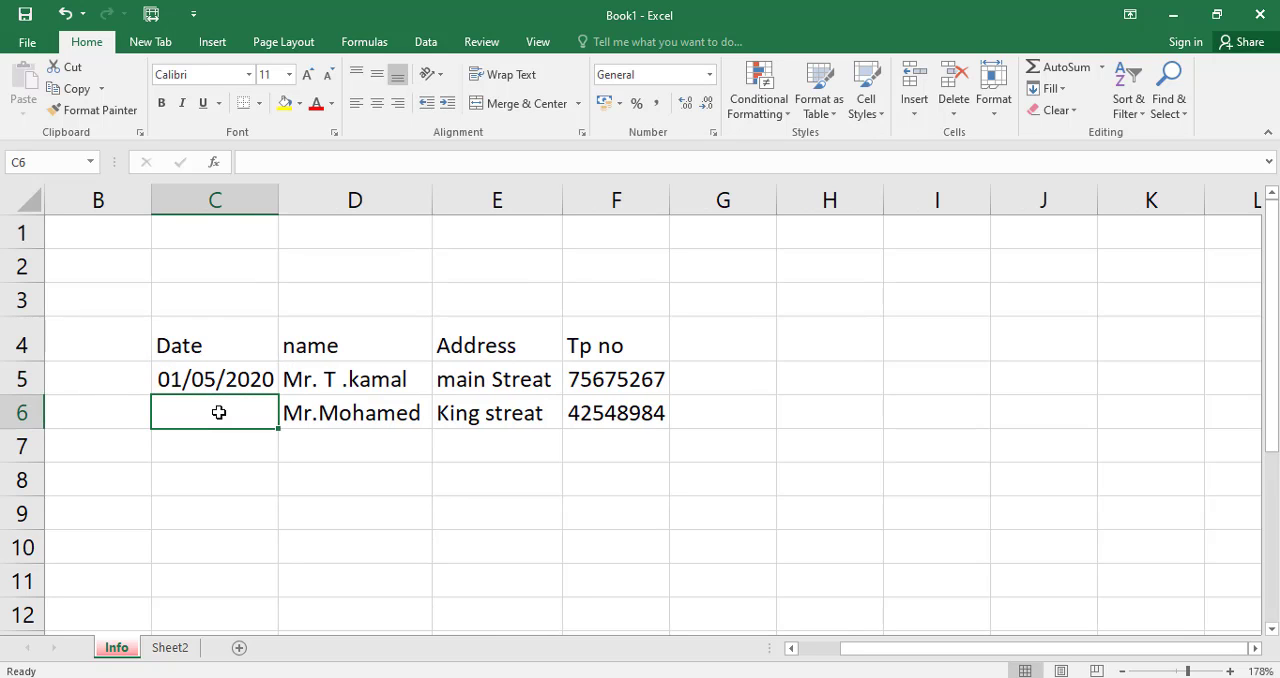
type("0")
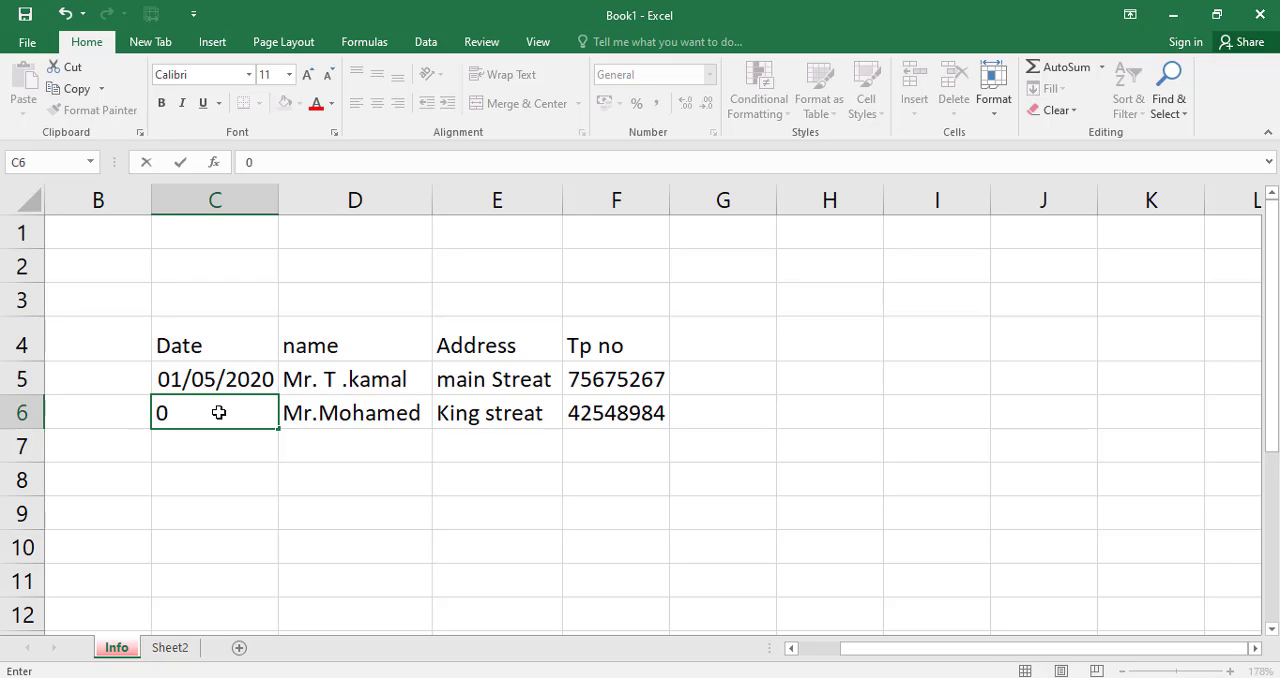
type("6/05/2020")
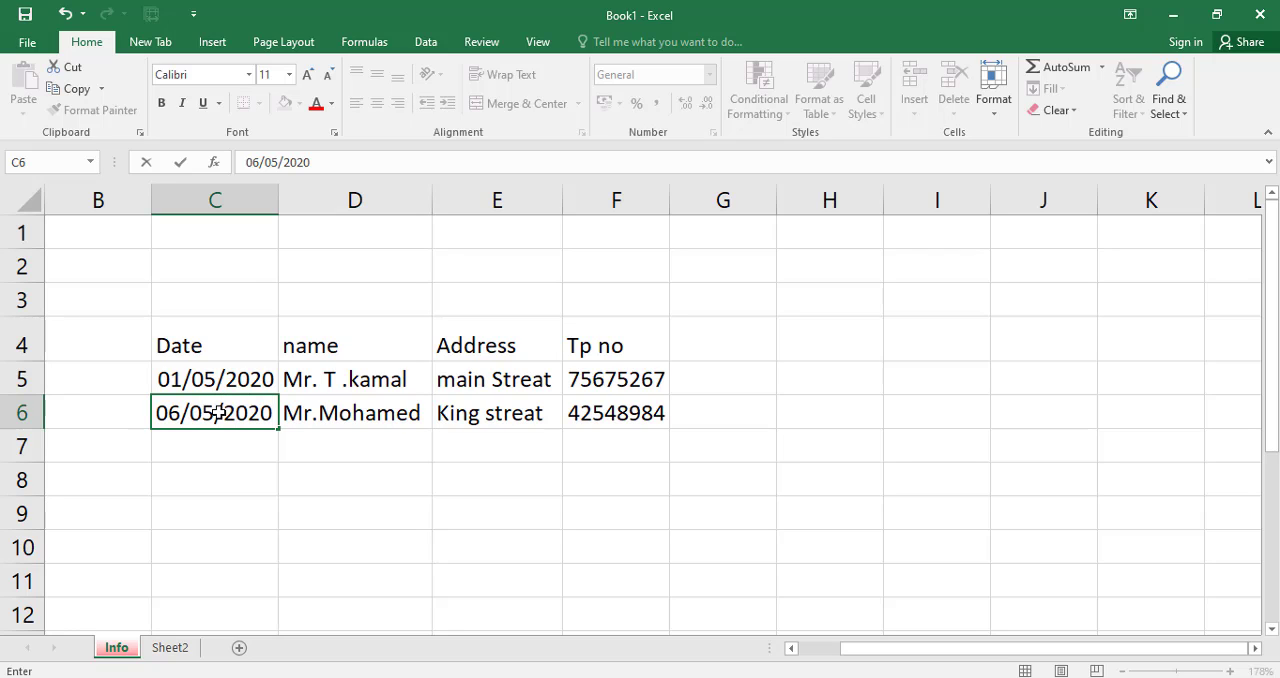
left_click(272, 472)
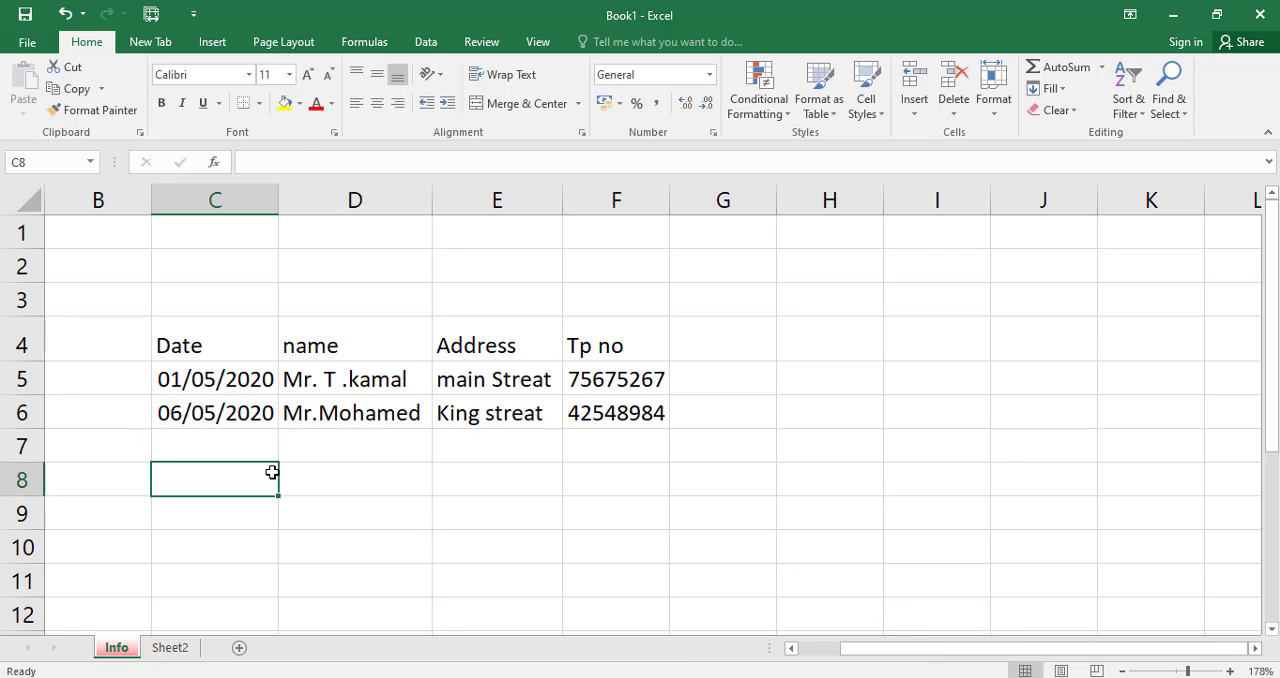
Add an Amount heading in cell G4 with the amounts 550 in G5 and 4500 in G6.
left_click(716, 349)
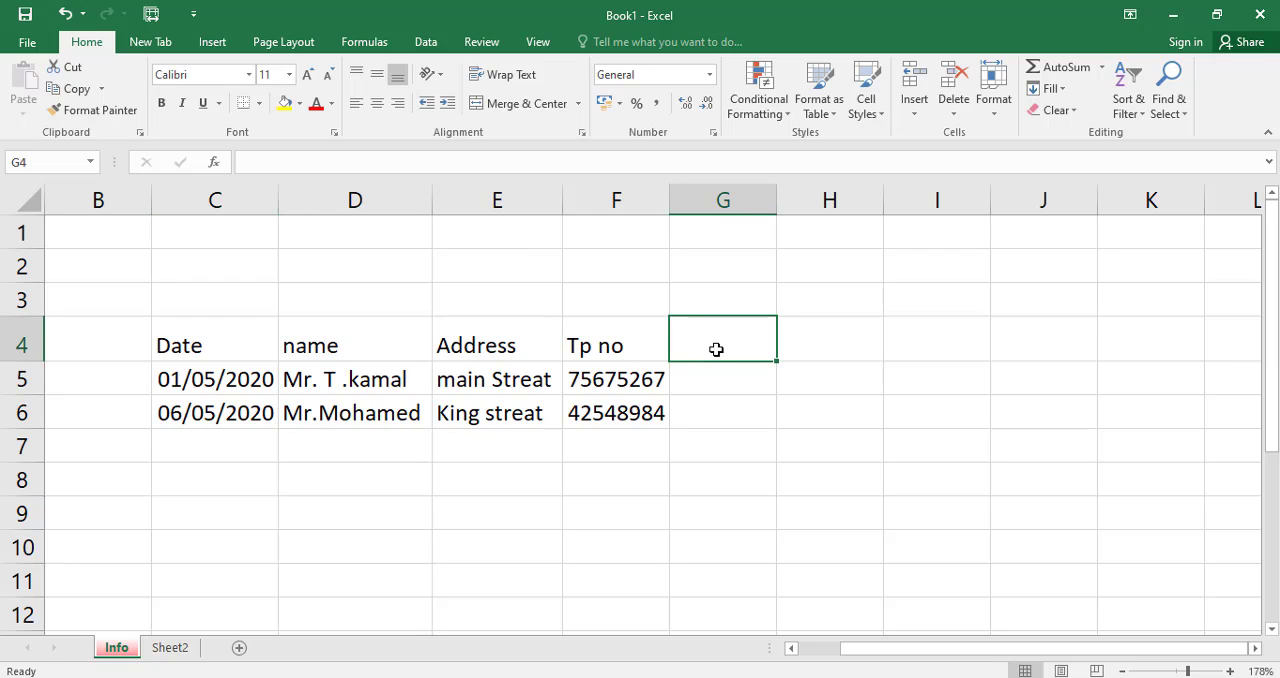
type("Amount")
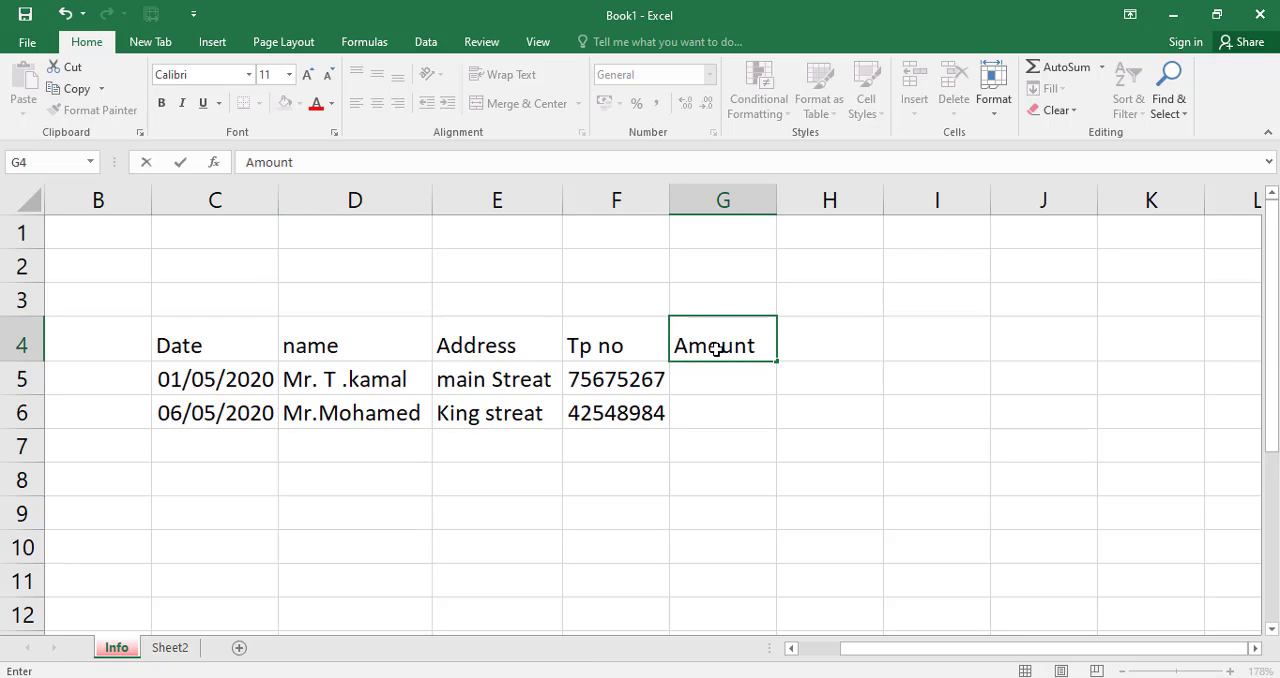
left_click(728, 382)
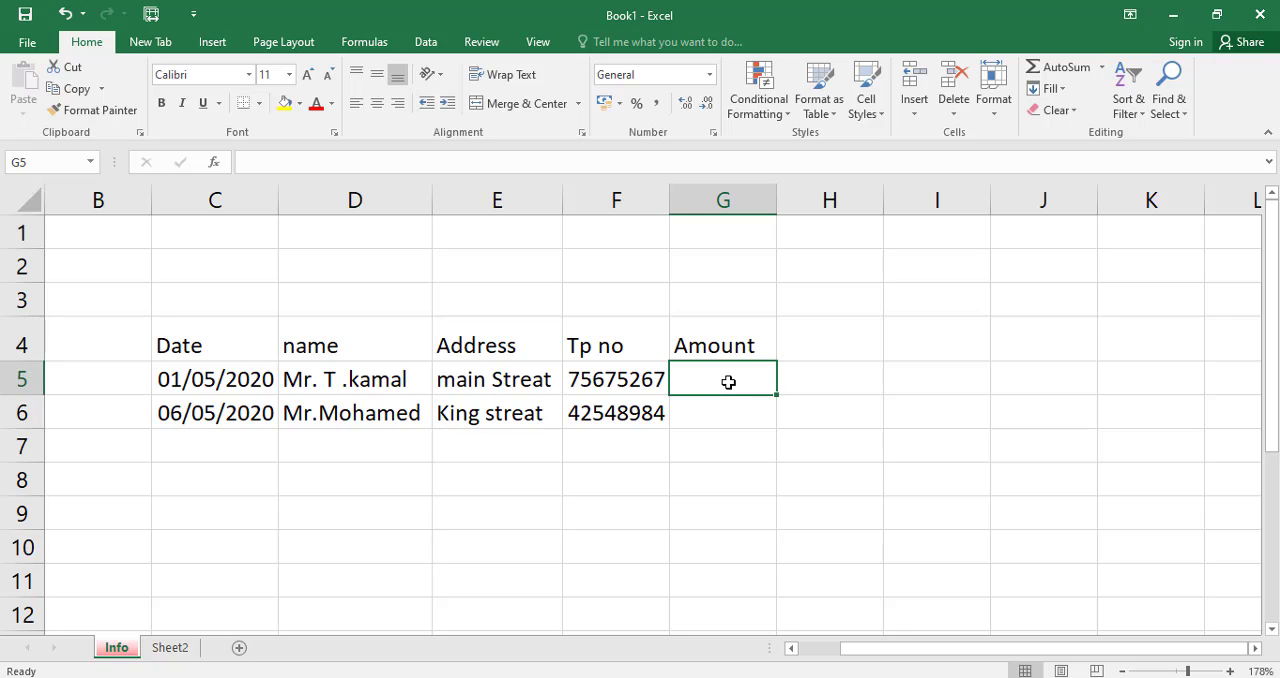
type("5")
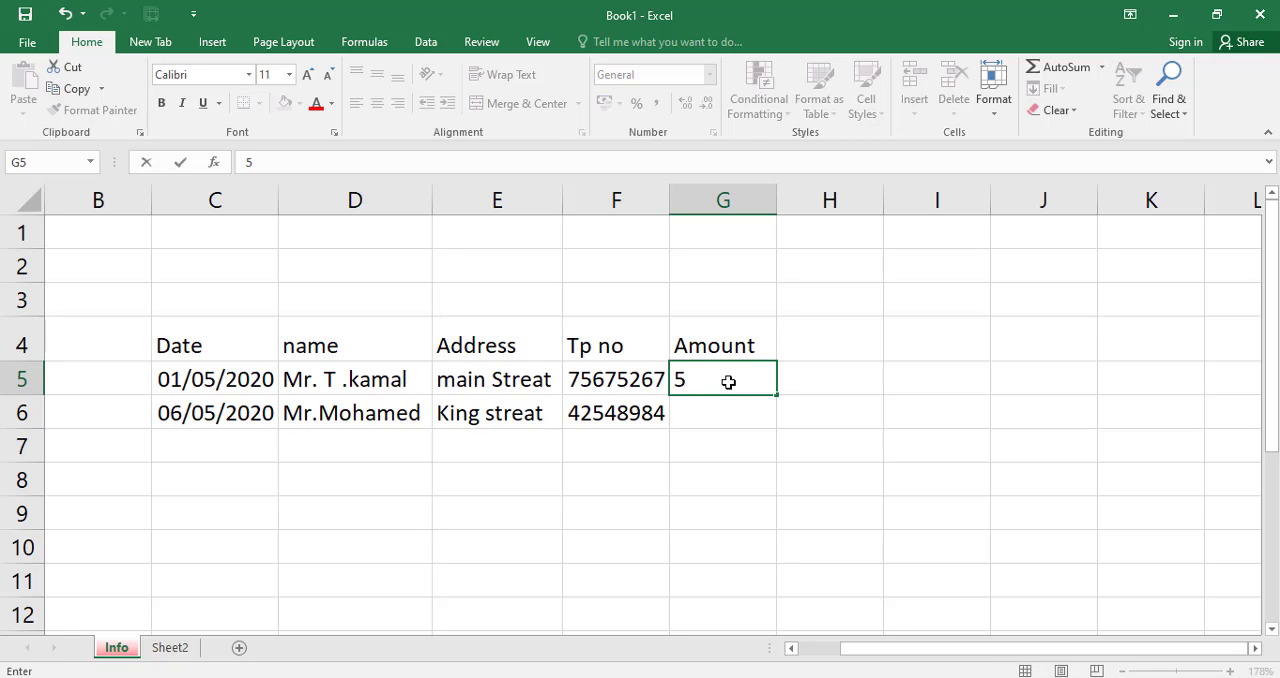
type("500")
left_click(723, 414)
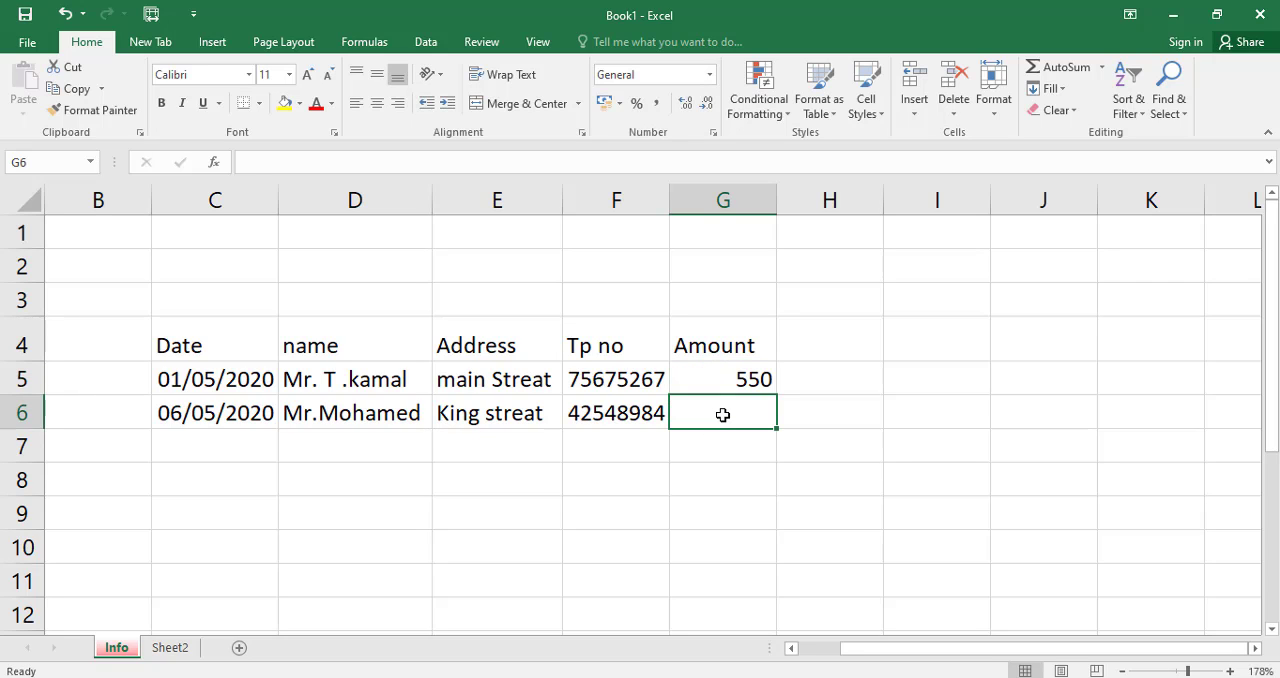
type("4500")
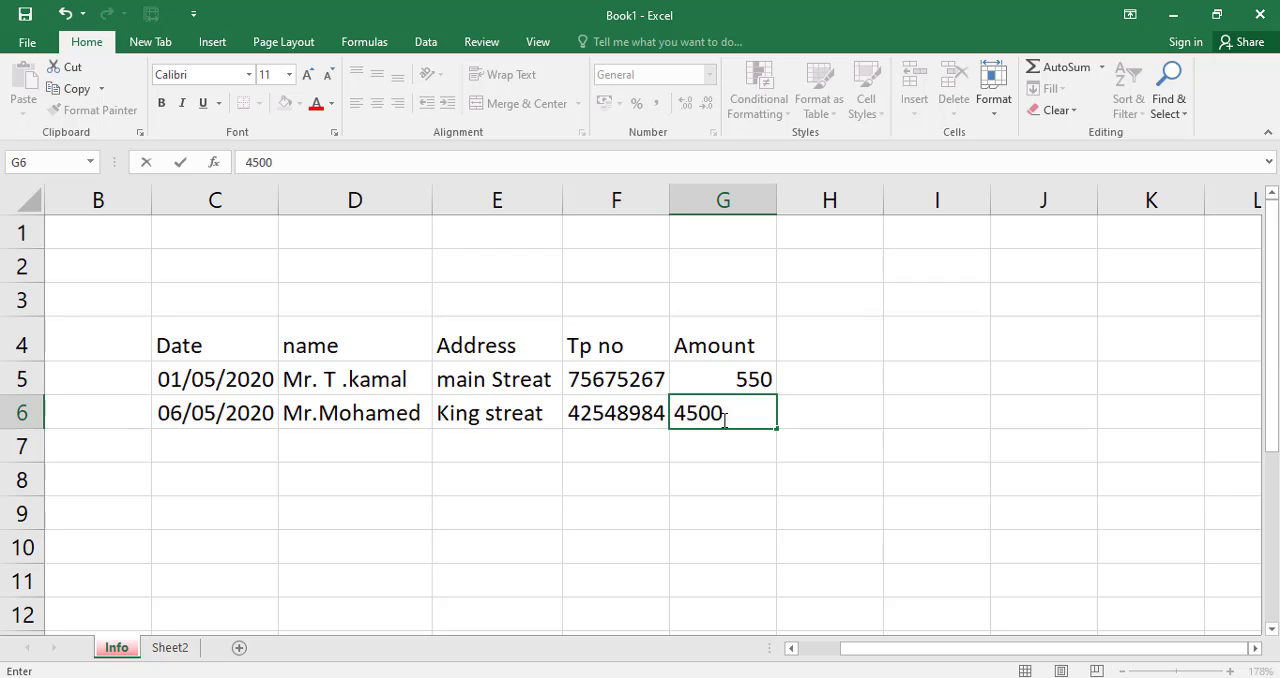
key("Return")
Overwrite the first person's amount in cell G5 with 0.
left_click(748, 379)
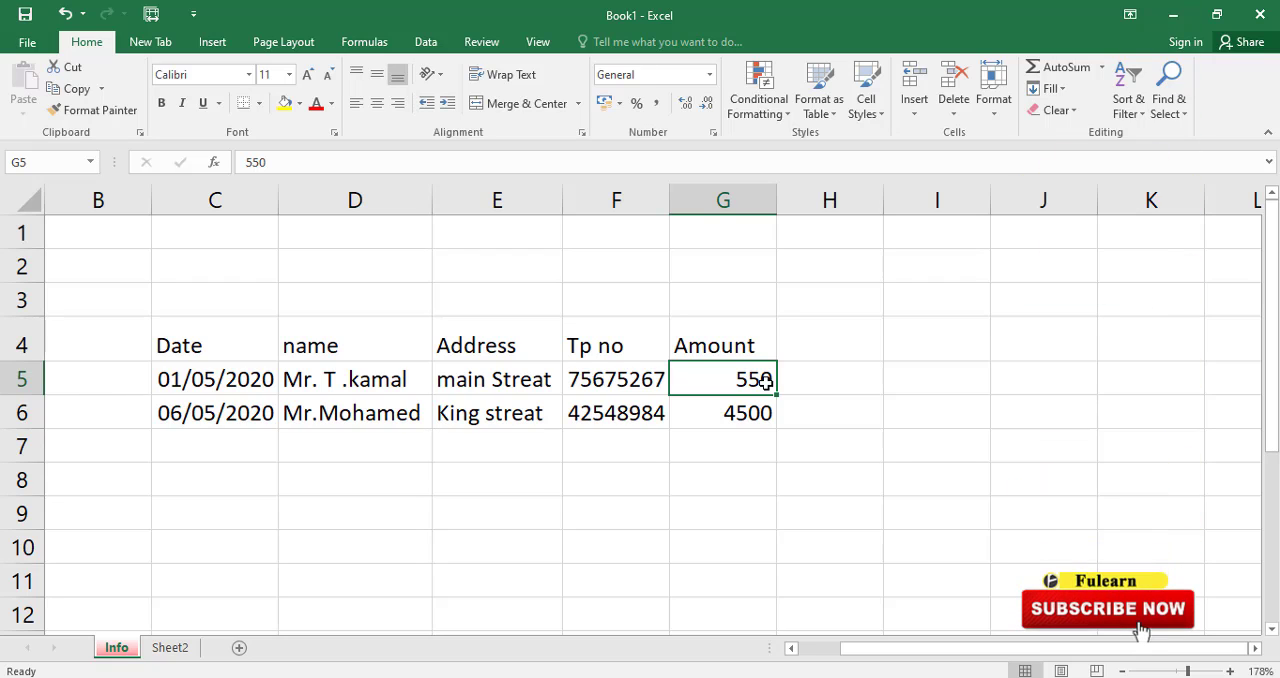
type("0")
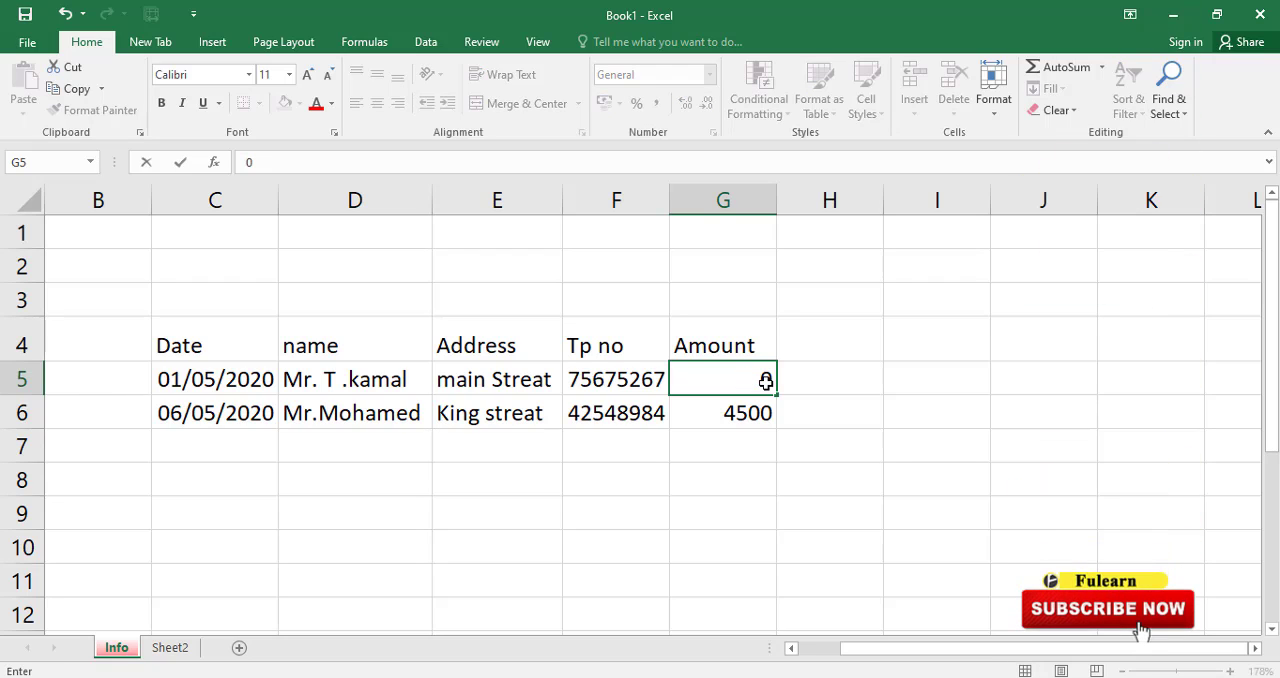
left_click(757, 440)
Set the first person's amount in cell G5 to 5500.
left_click(752, 380)
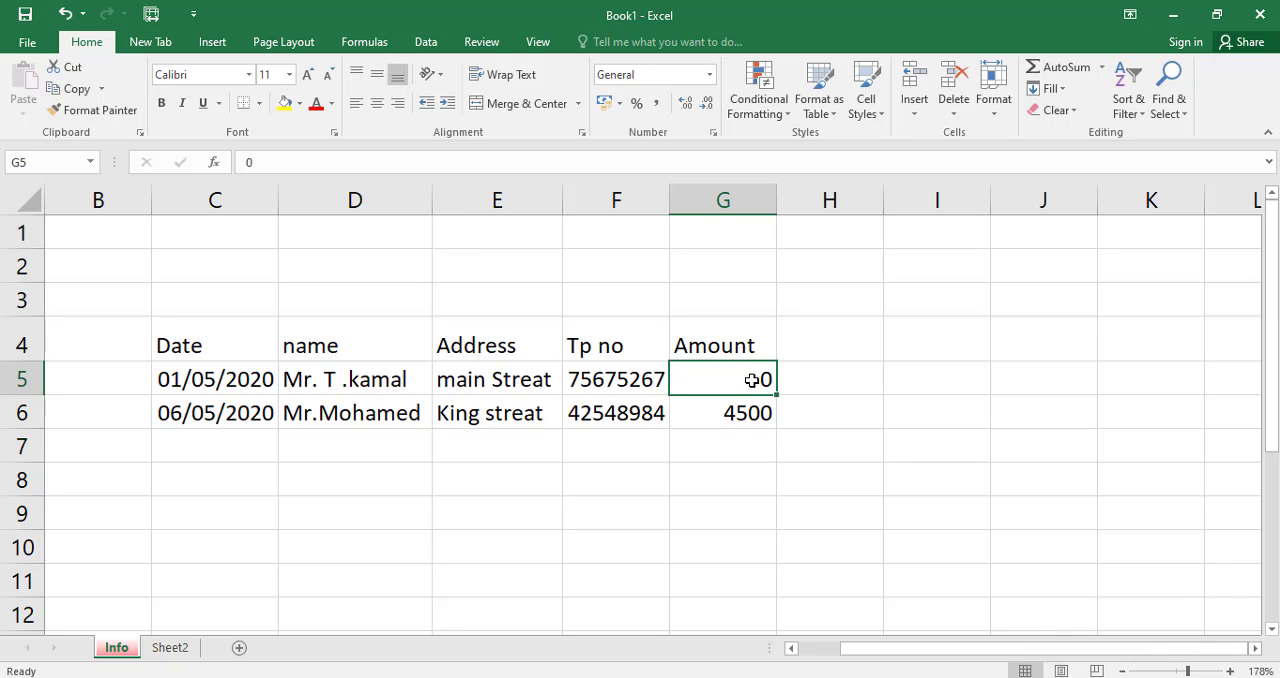
type("5500")
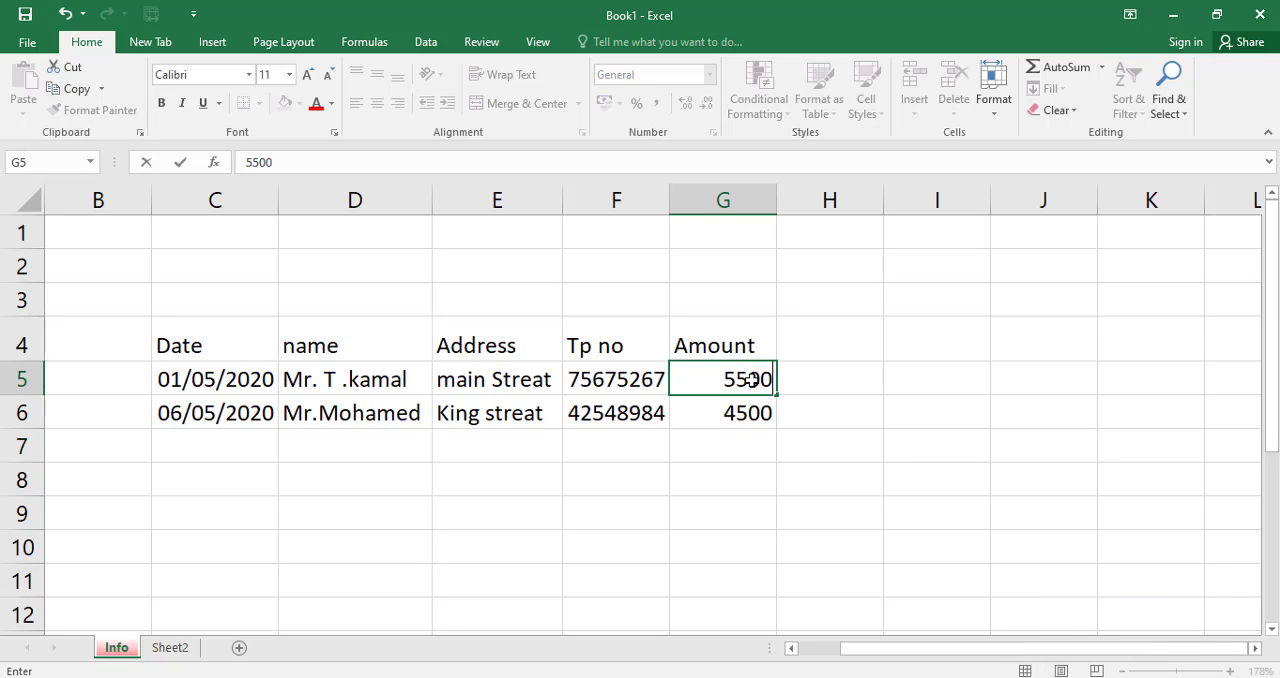
left_click(757, 440)
left_click(757, 380)
double_click(760, 380)
left_click(650, 503)
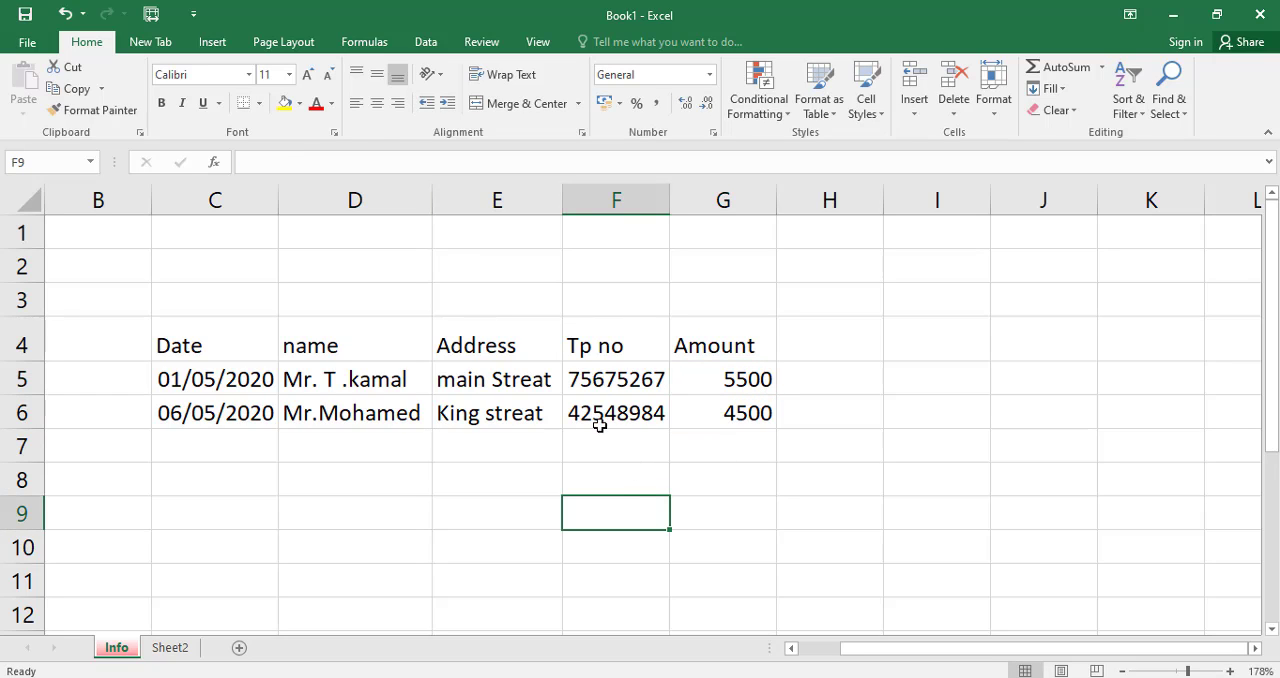
Insert a blank column between the name and Address columns and select its heading cell in row 4.
left_click(455, 346)
left_click(388, 337)
left_click(452, 340)
left_click(398, 343)
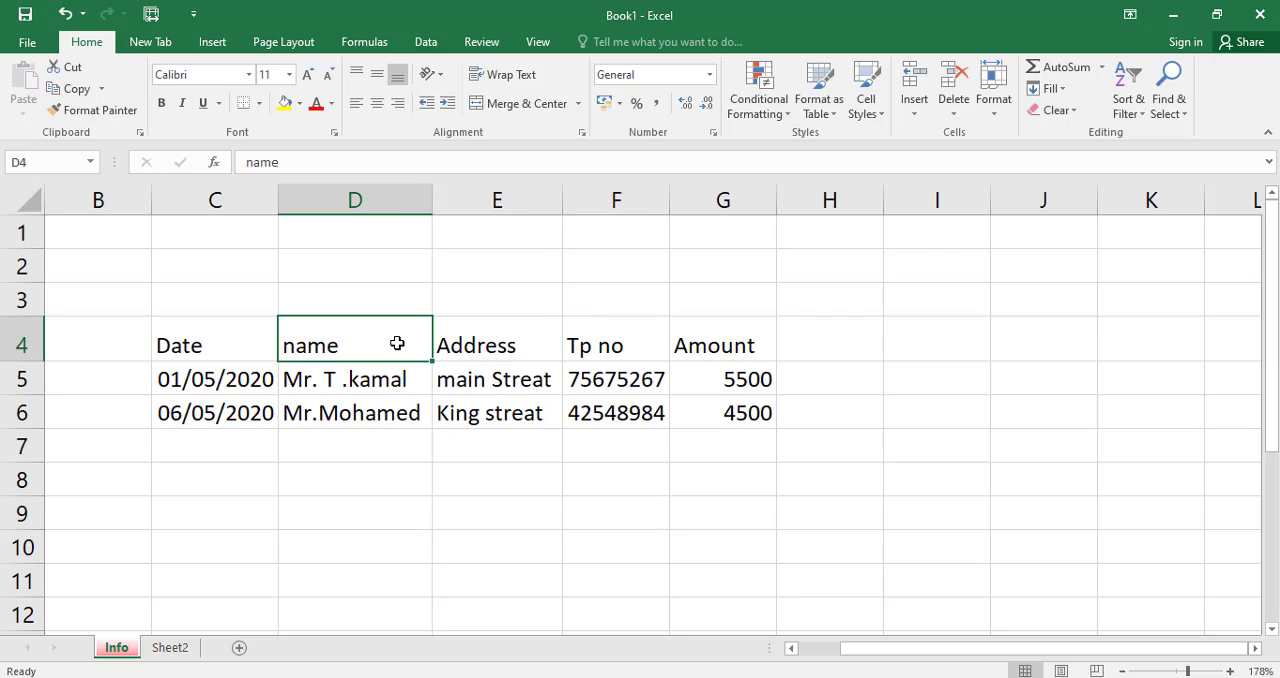
left_click(485, 344)
left_click(477, 197)
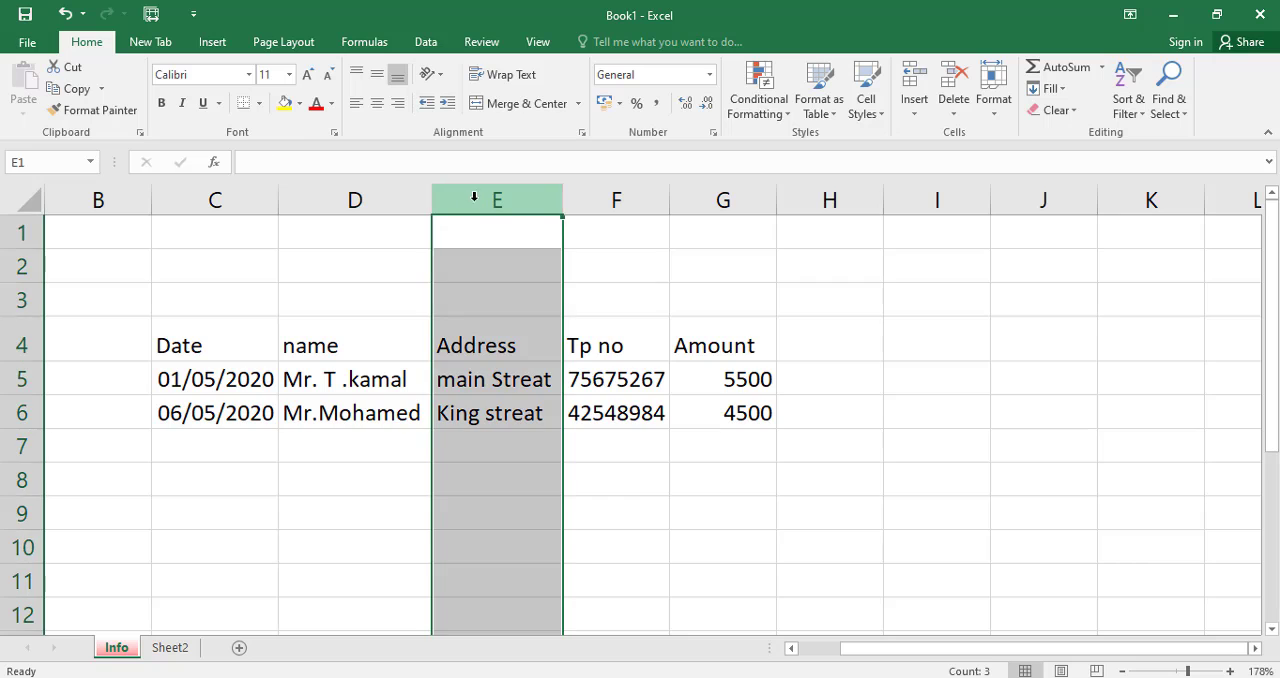
right_click(477, 197)
left_click(520, 328)
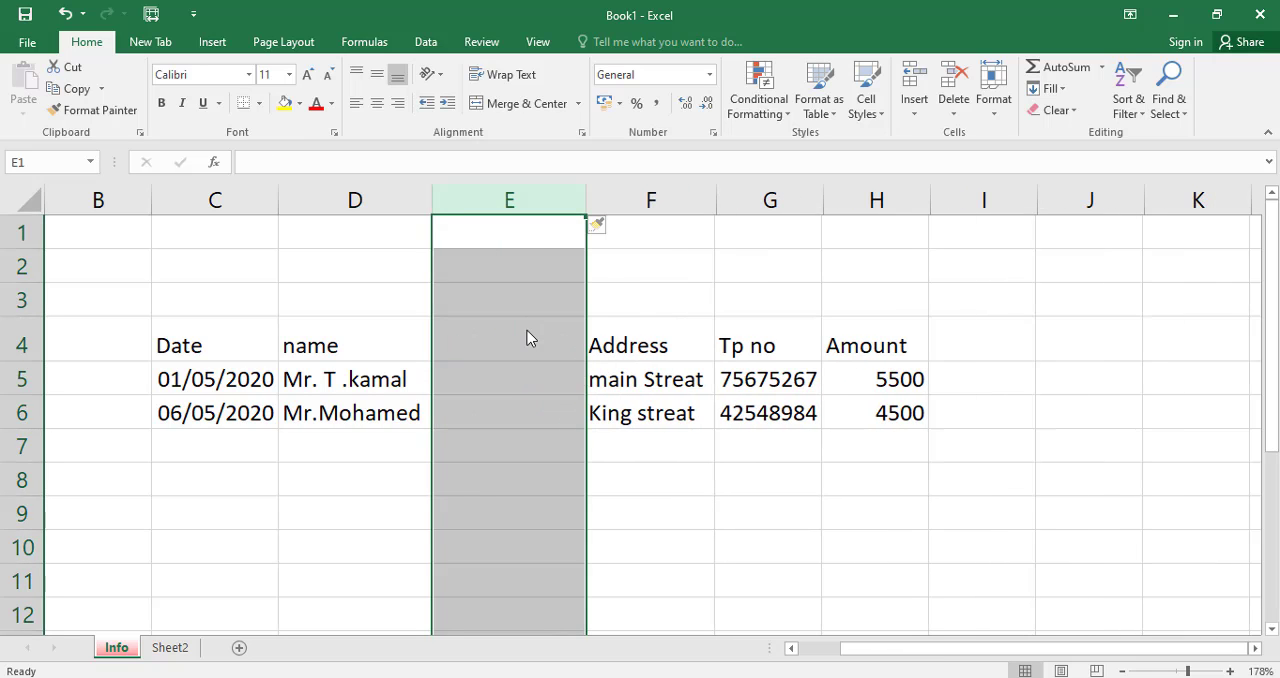
left_click(499, 339)
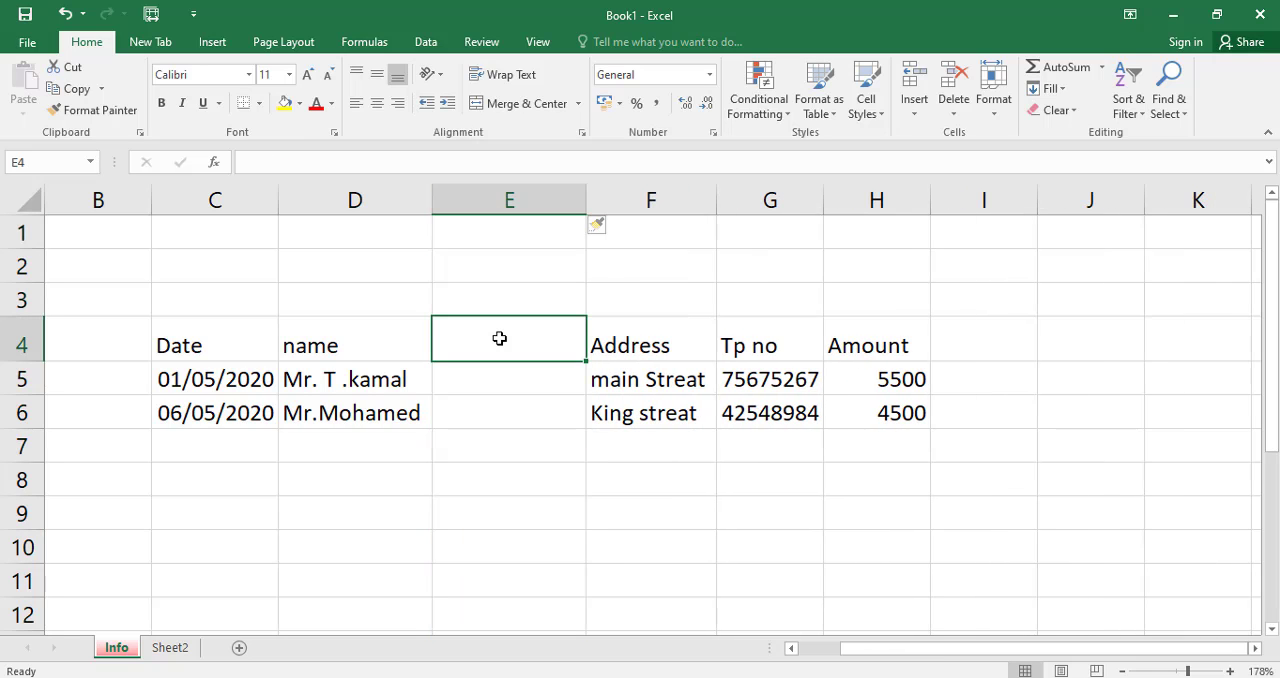
Add a City heading in cell E4 with the entries agg in E5 and hhy in E6.
type("City")
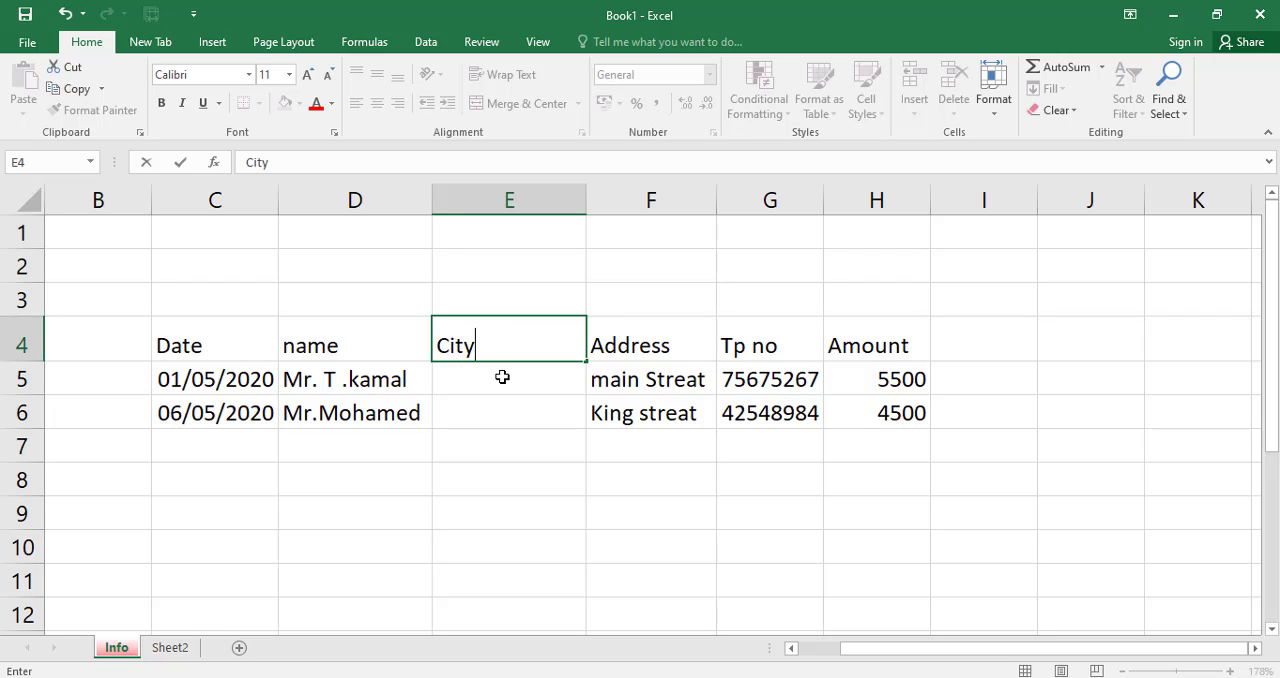
left_click(502, 377)
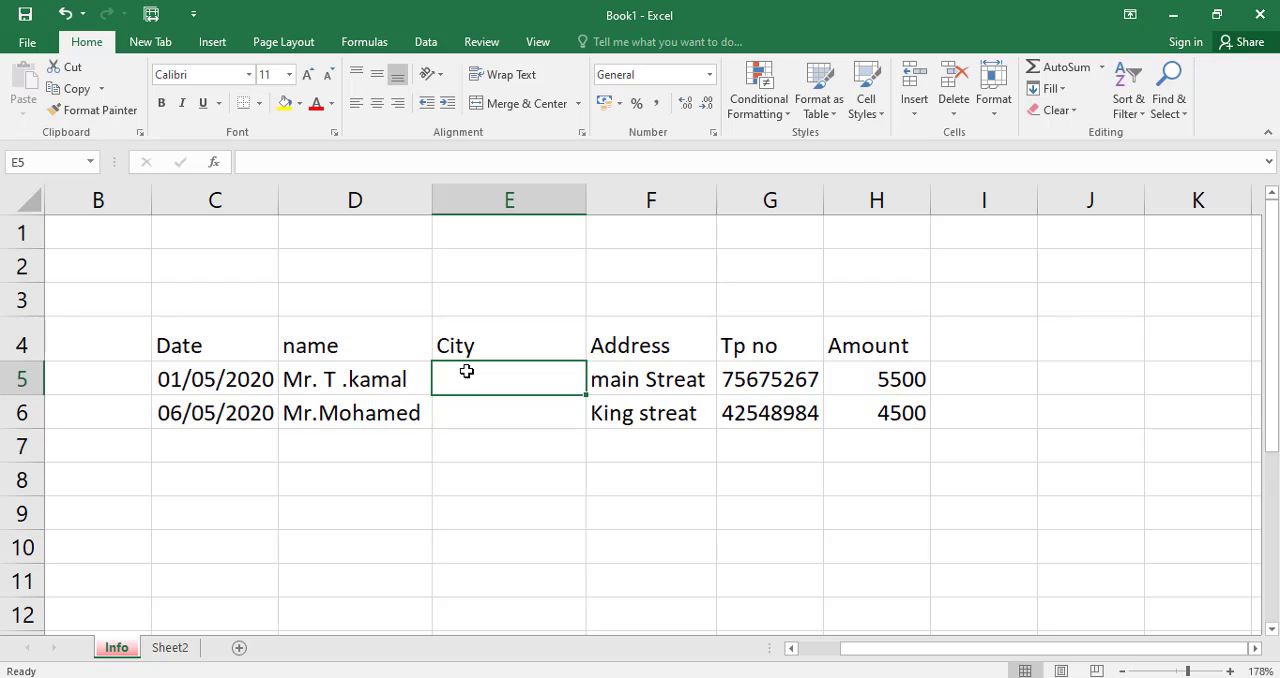
type("a")
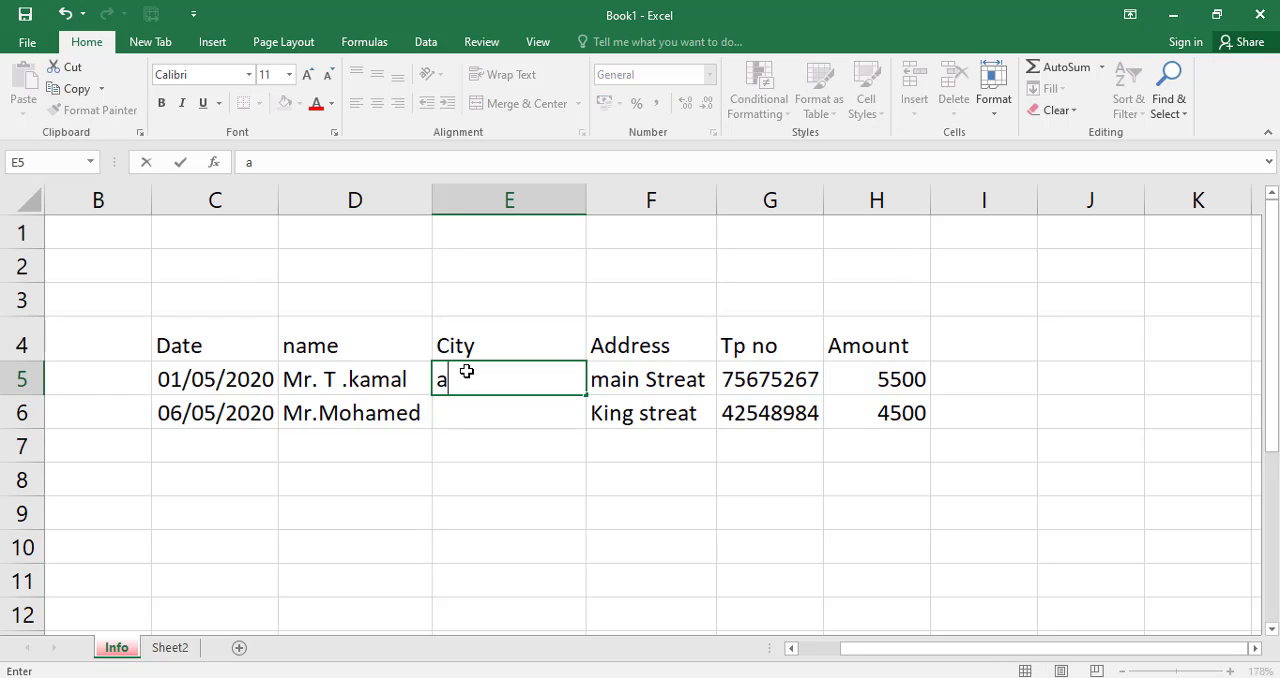
type("gg")
left_click(459, 410)
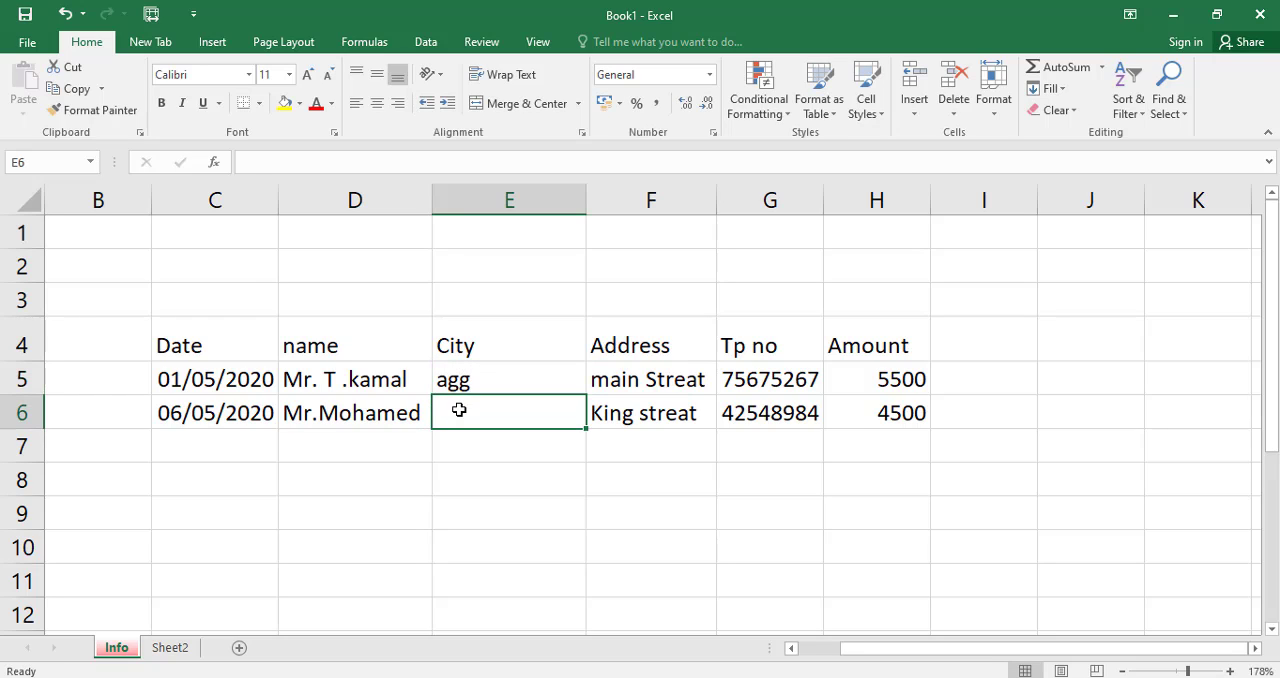
type("hhy")
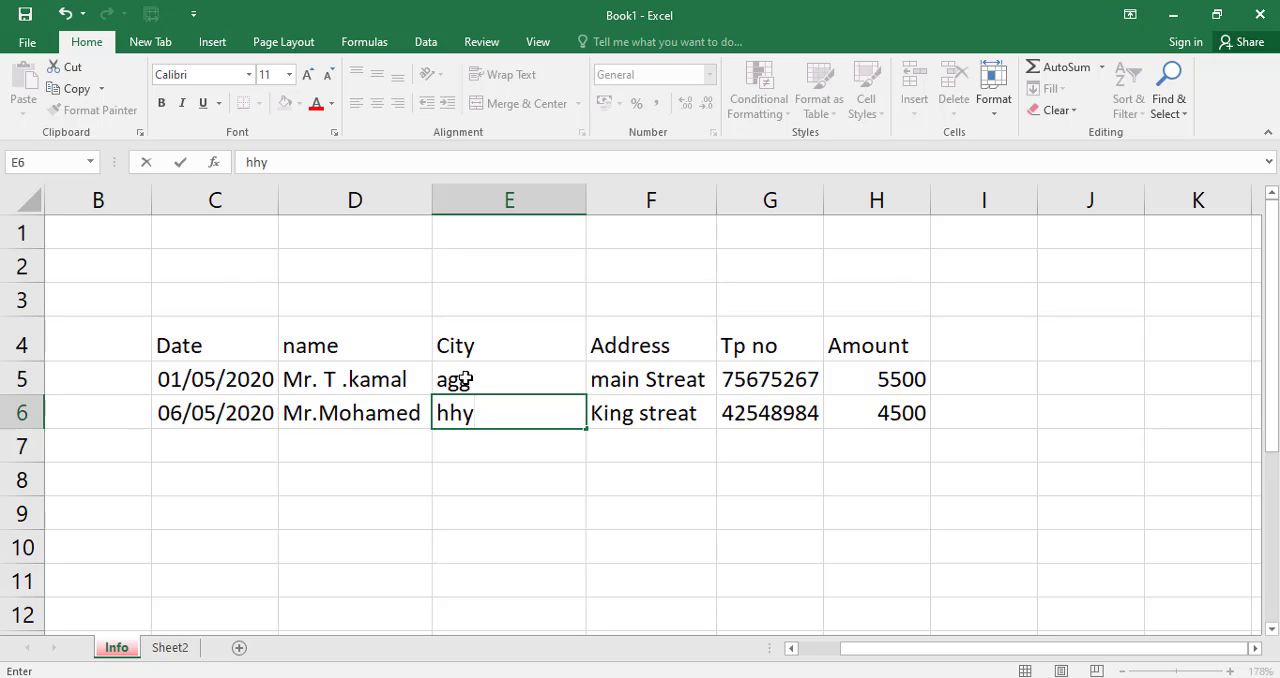
left_click(482, 445)
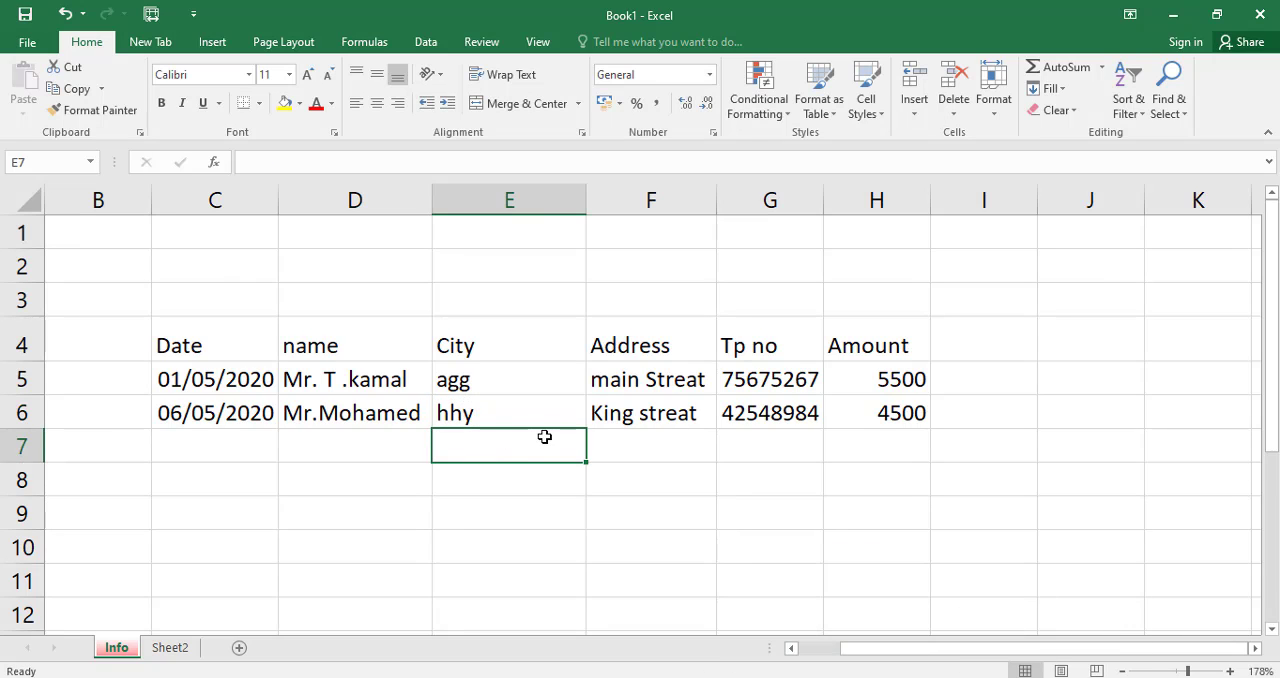
Apply the Currency number format to the first person's amount in cell H5.
left_click(890, 379)
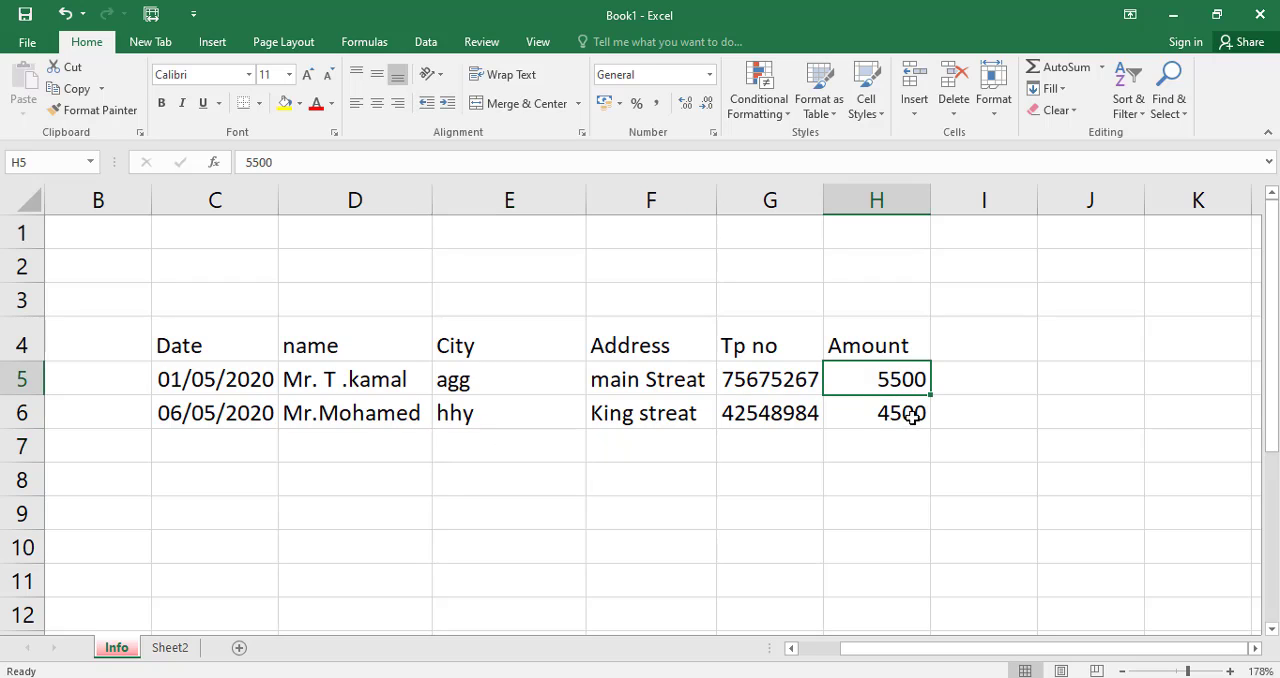
left_click(912, 416)
left_click(890, 379)
left_click(895, 405)
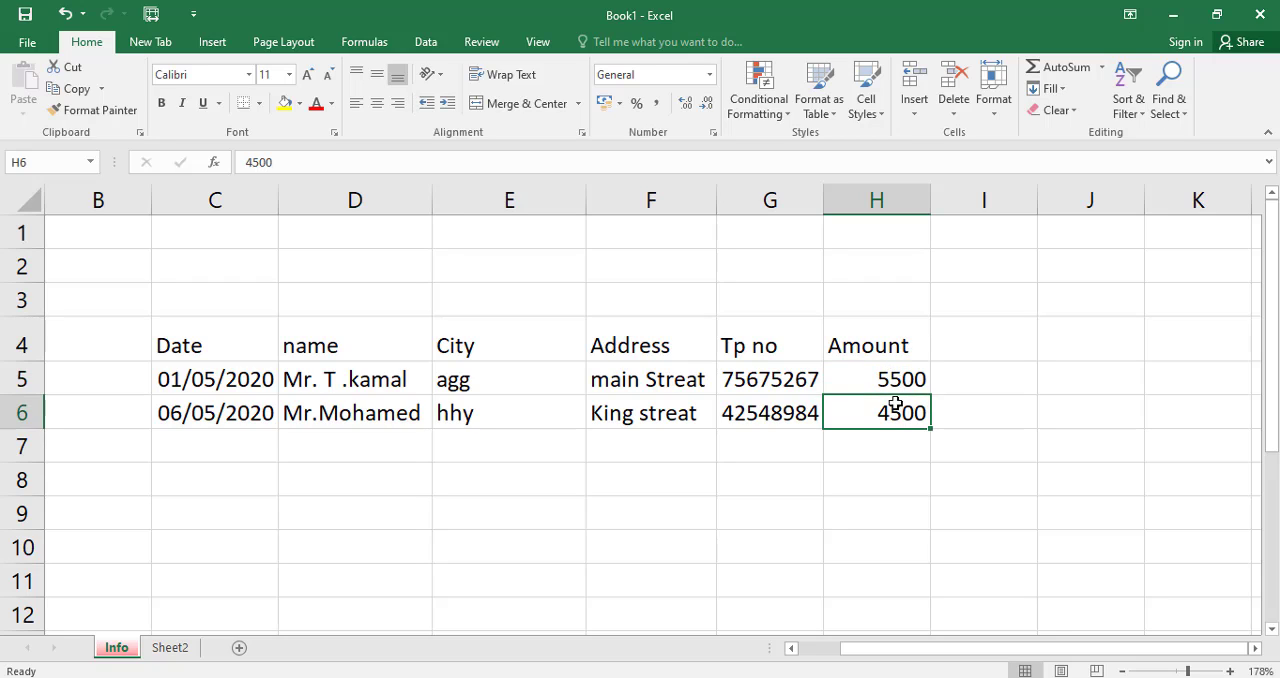
left_click(894, 381)
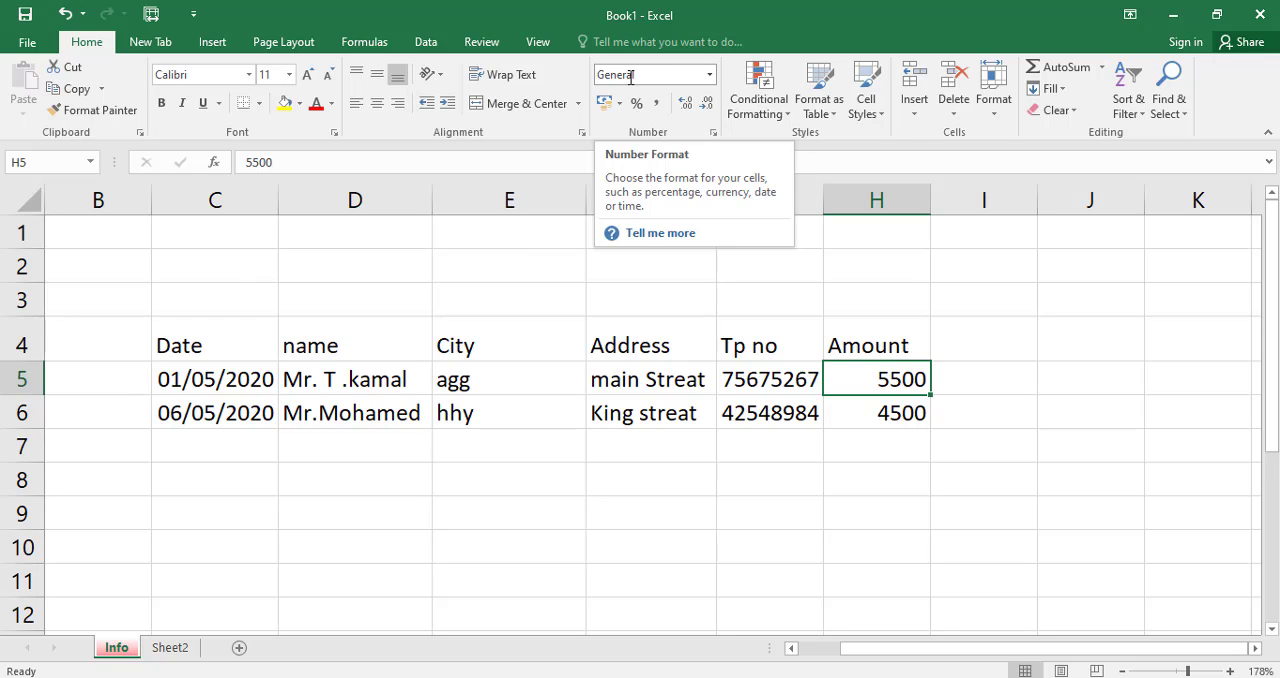
left_click(709, 76)
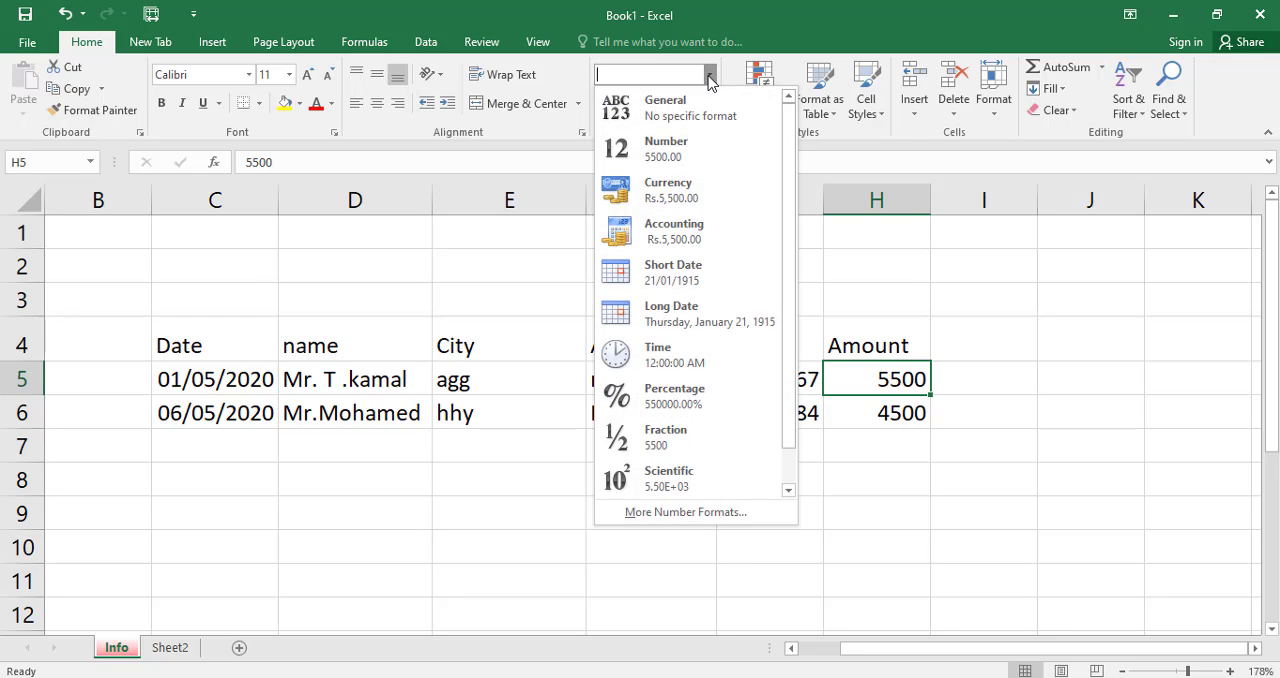
left_click(668, 192)
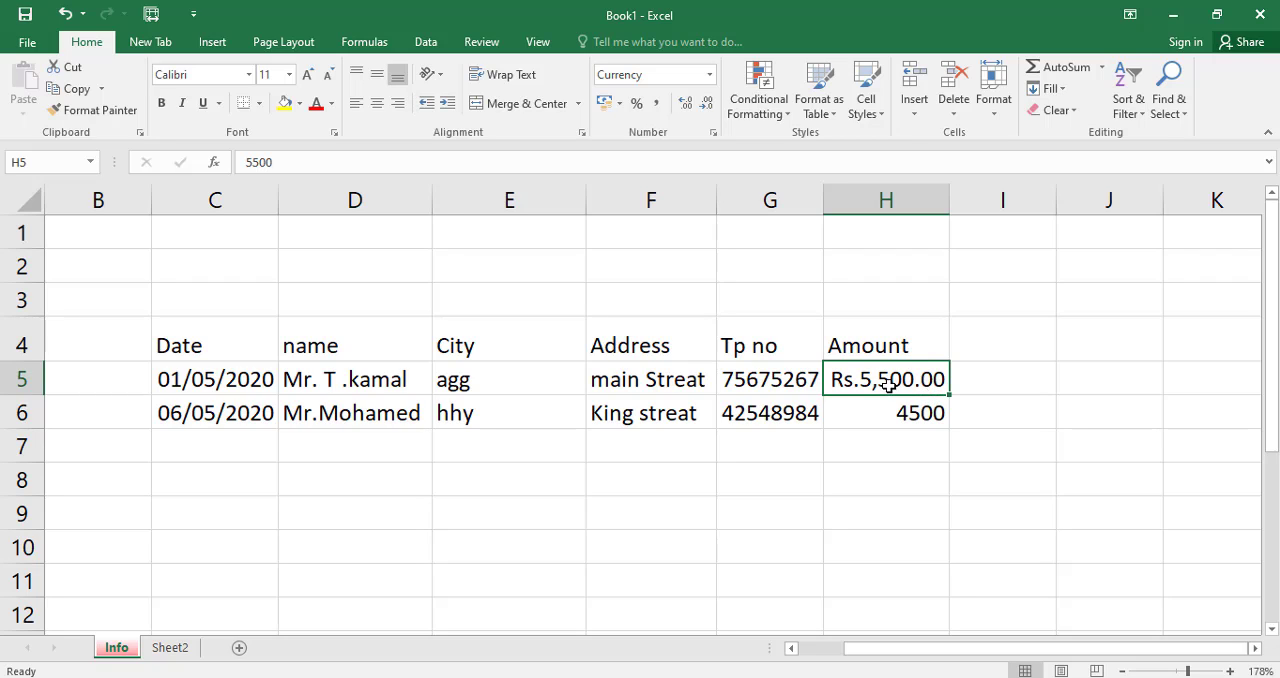
Vary the decimal places of the amount in H5 between none and three, and reapply the default Currency format.
left_click(705, 106)
left_click(705, 106)
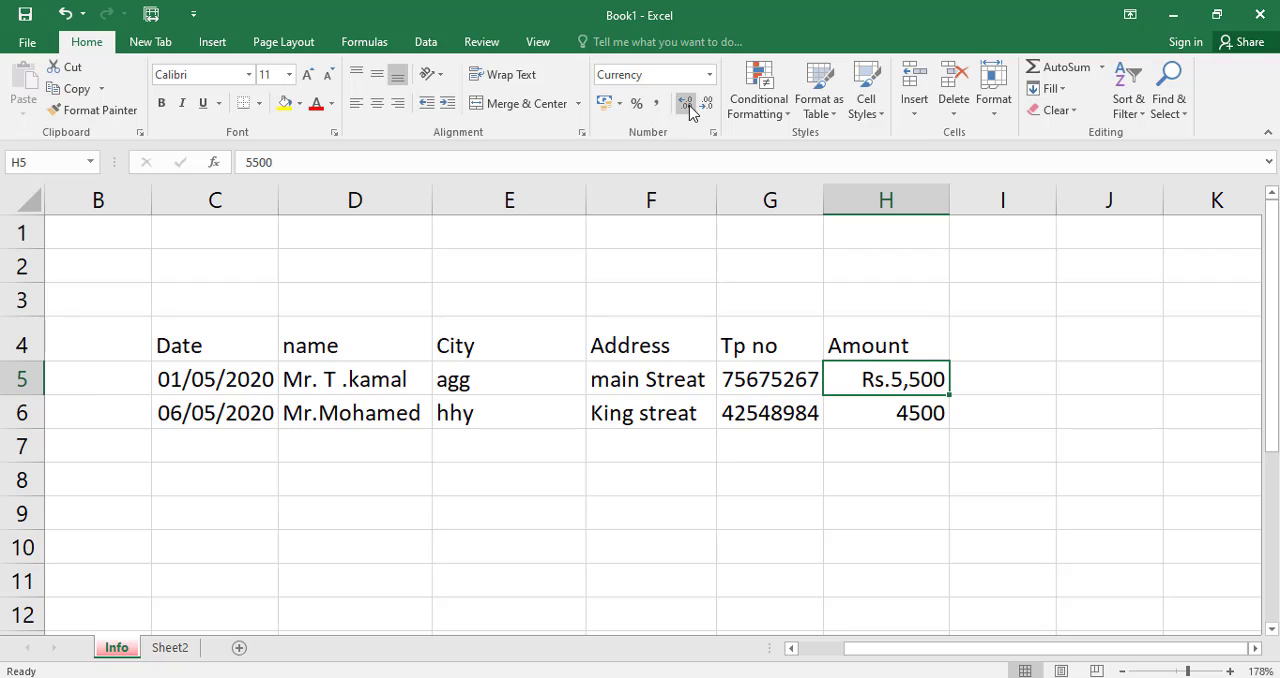
left_click(688, 106)
left_click(688, 106)
left_click(688, 106)
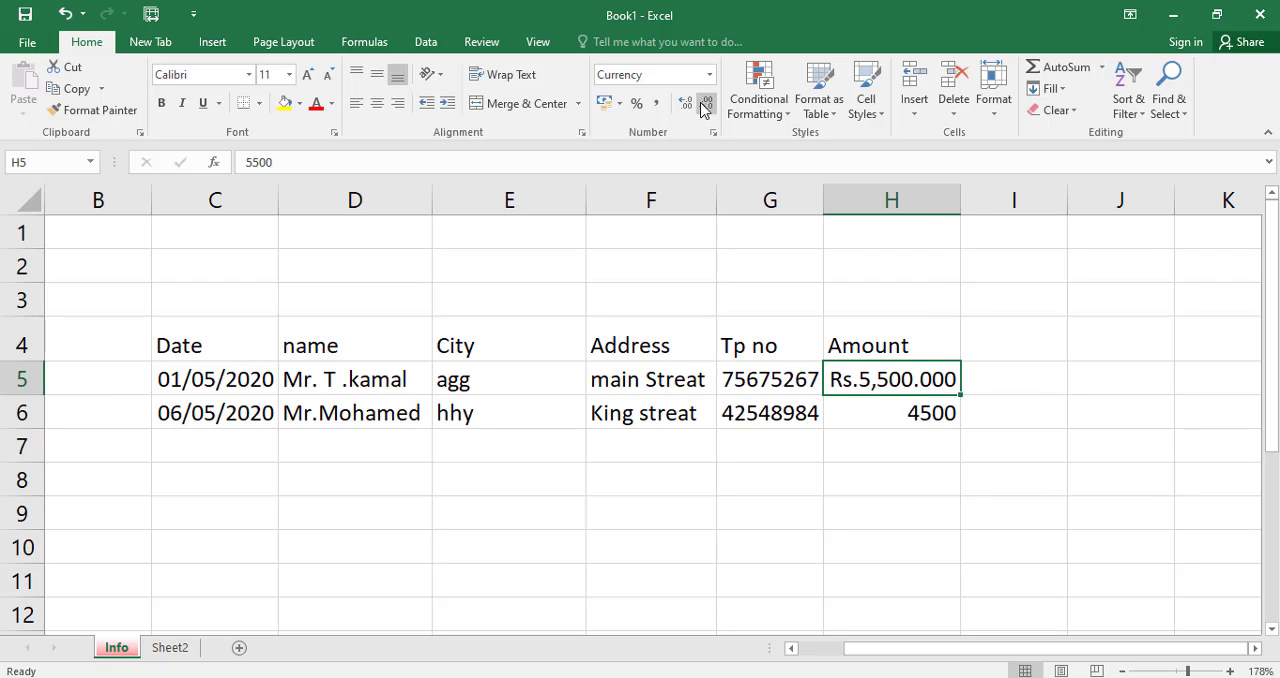
left_click(705, 106)
left_click(705, 106)
left_click(705, 106)
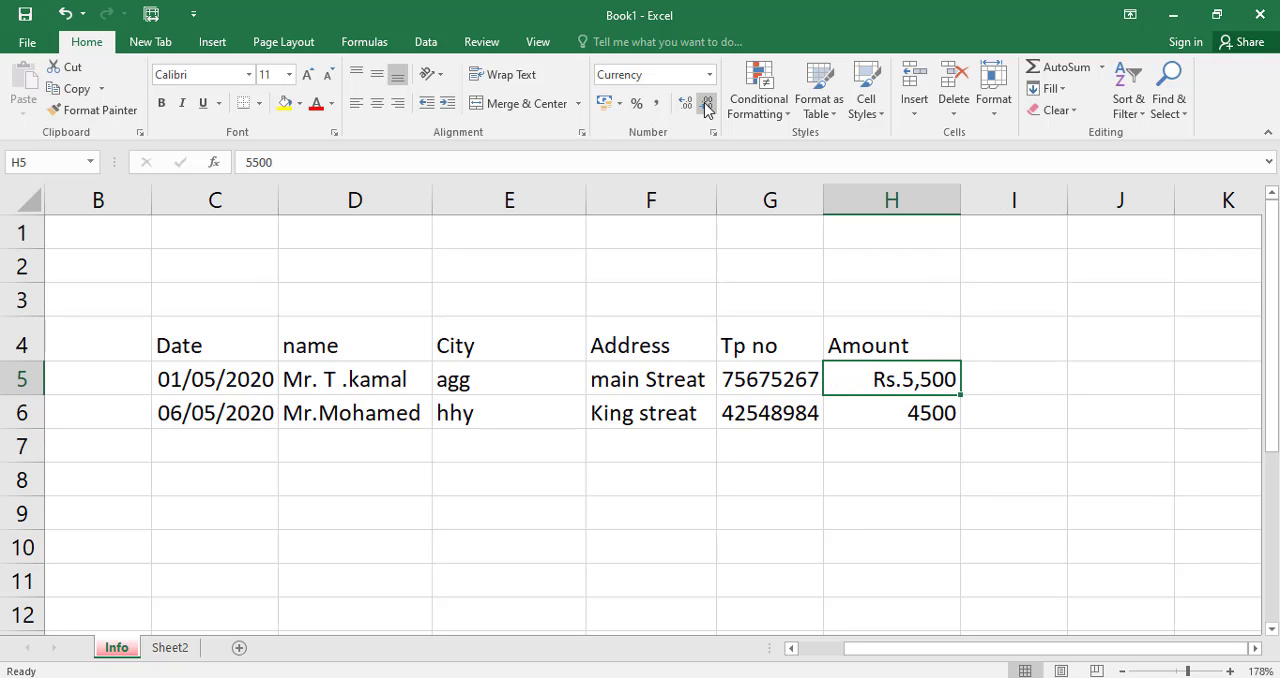
left_click(709, 75)
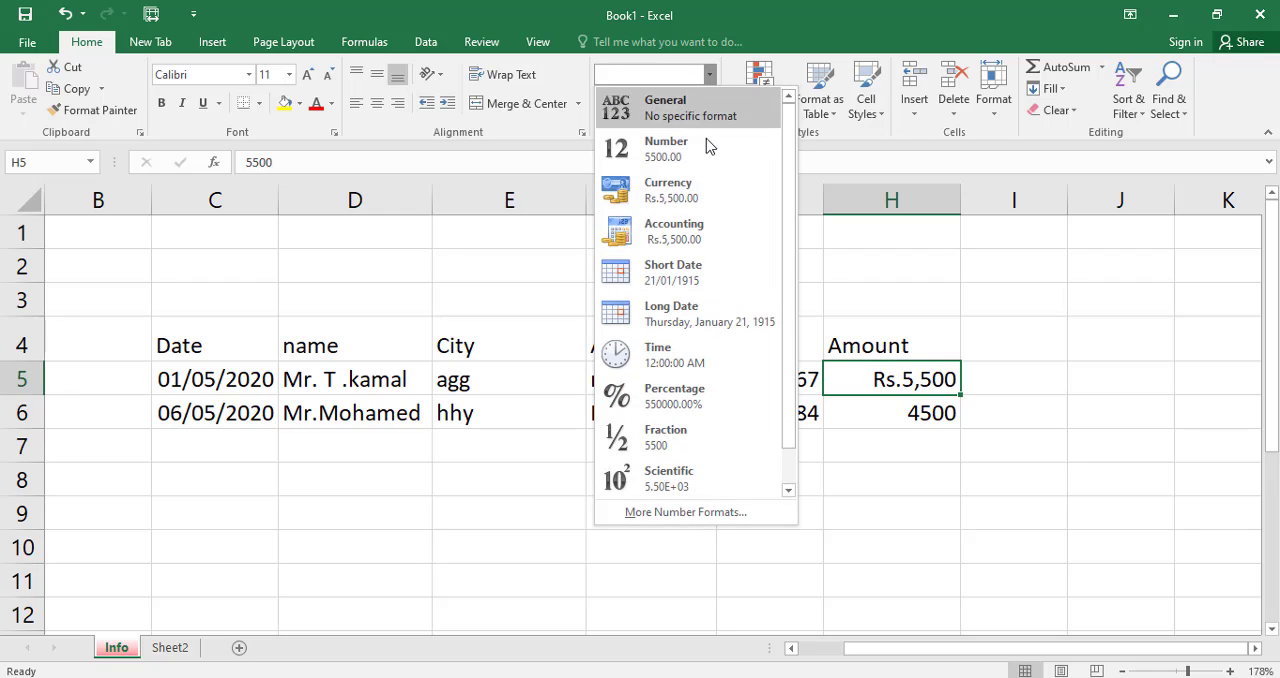
left_click(692, 190)
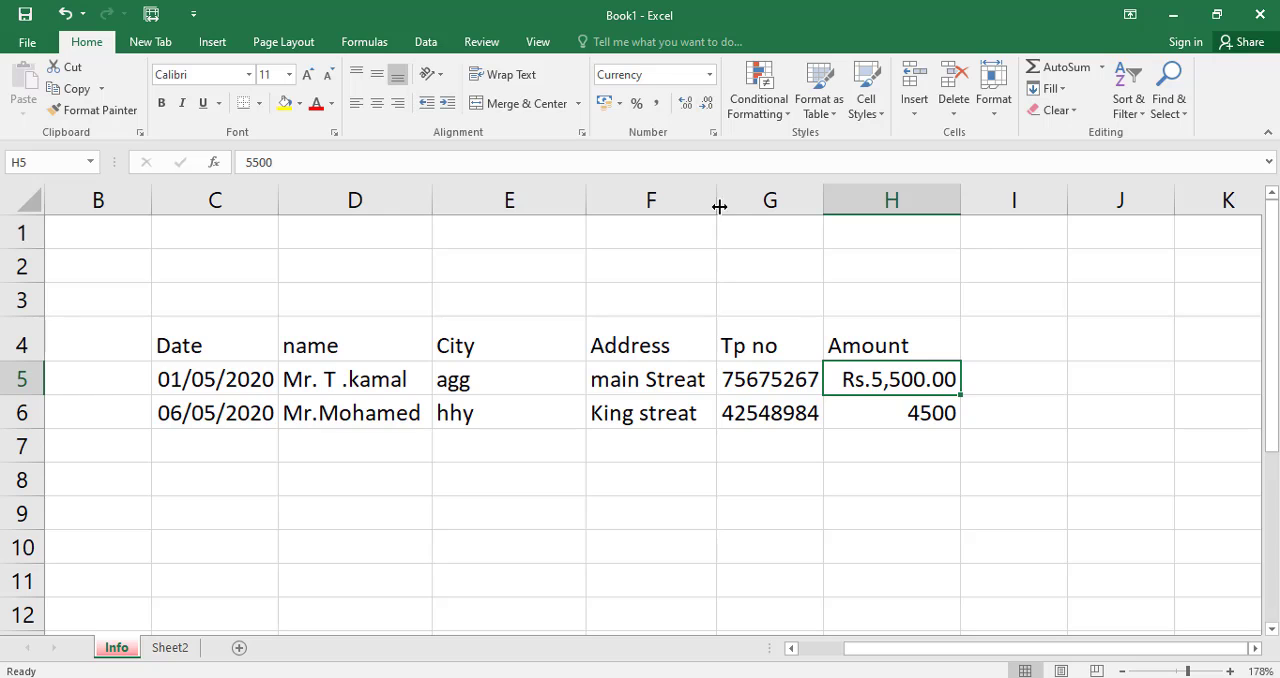
Change the currency symbol of the amount in cell H5 to $ in the cell format settings.
left_click(713, 134)
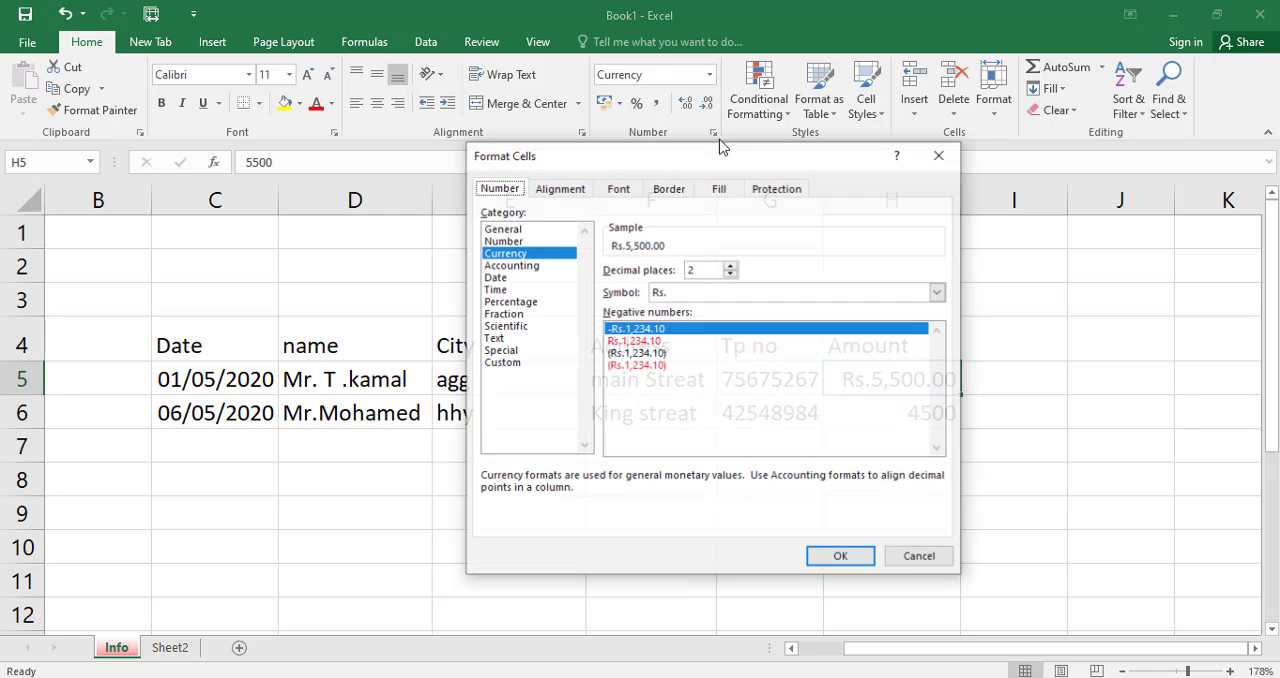
left_click(697, 293)
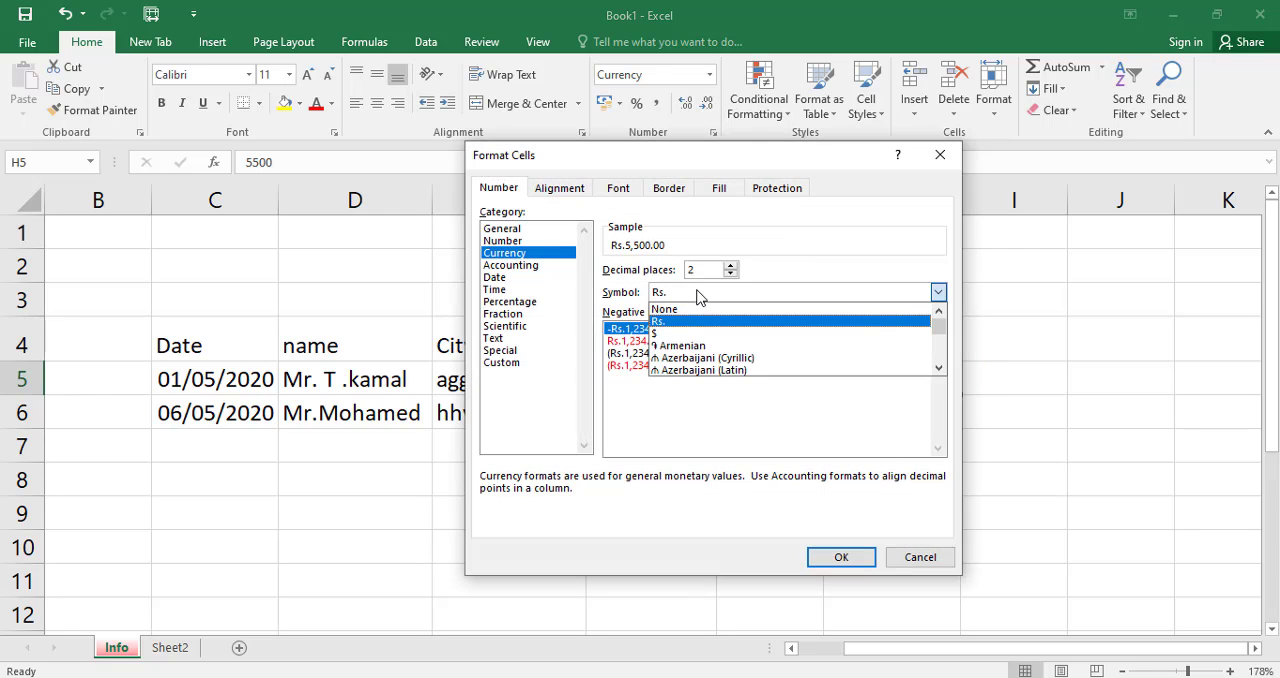
left_click(667, 333)
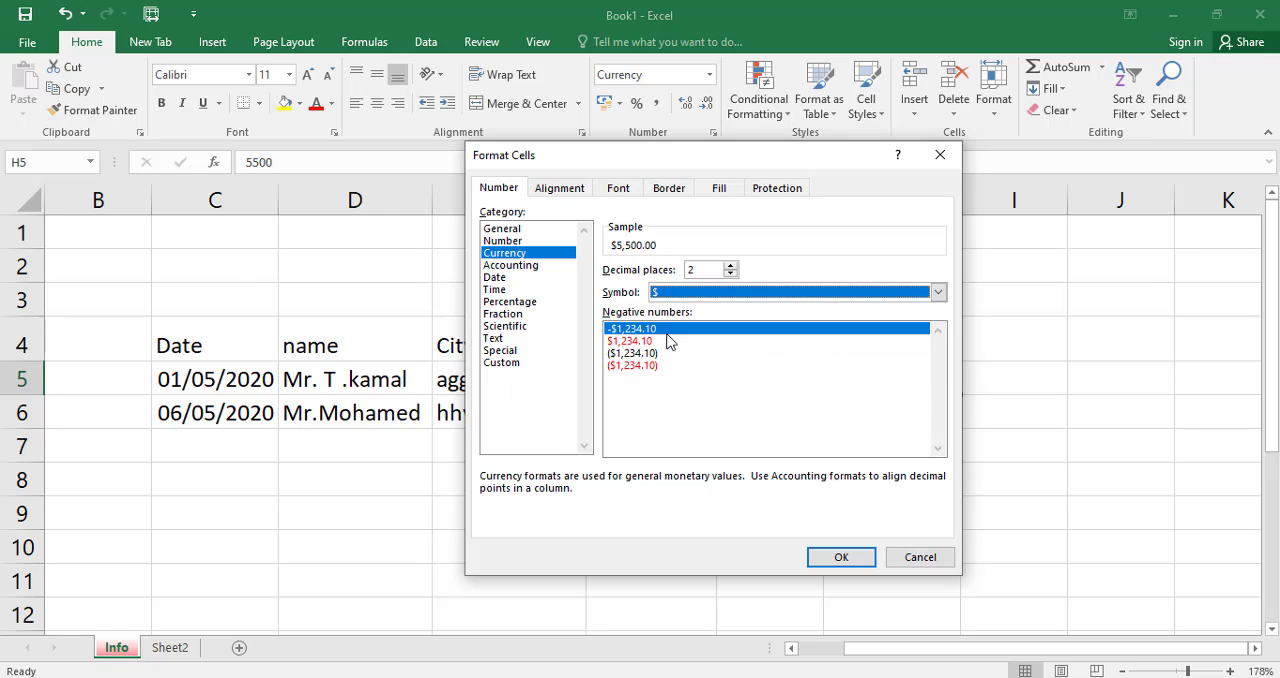
left_click(938, 293)
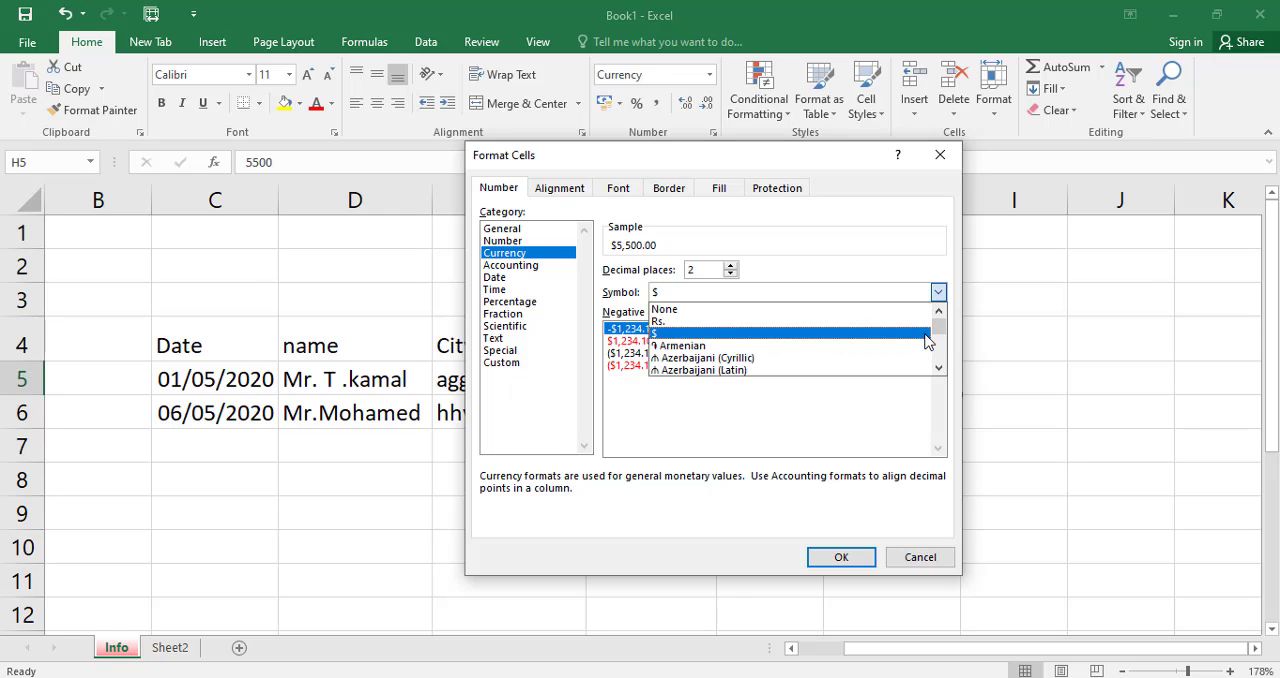
left_click_drag(938, 325, 936, 342)
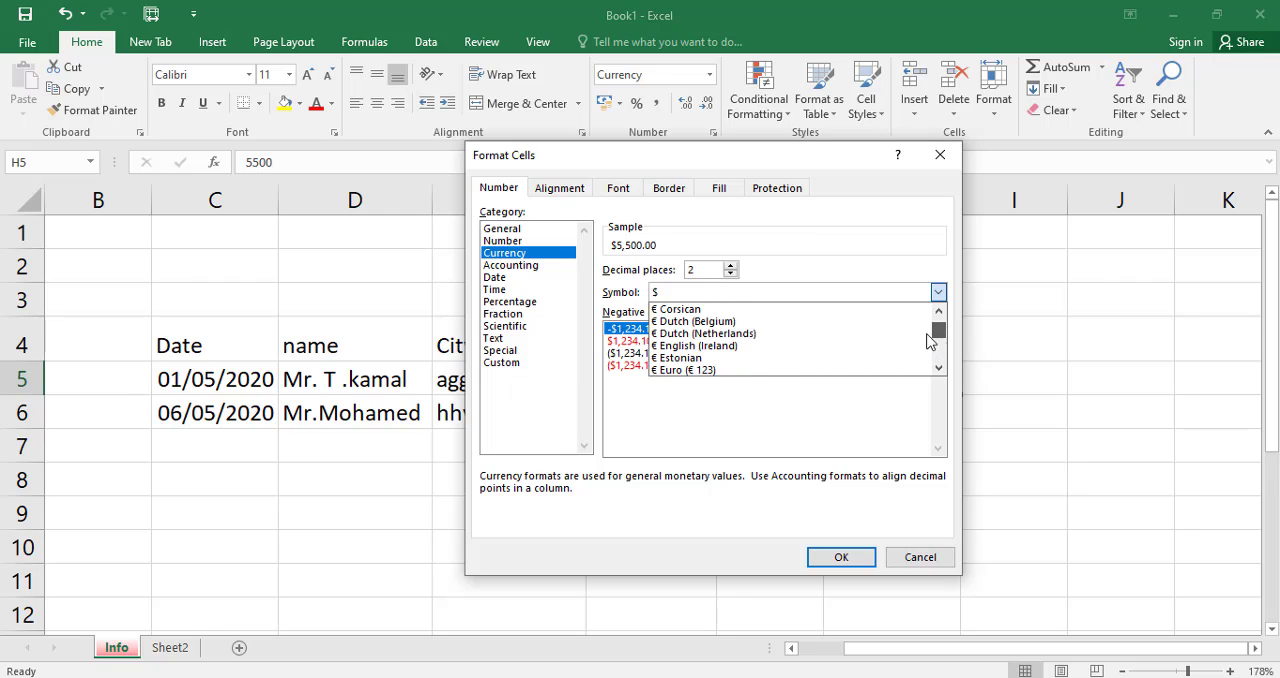
scroll(672, 344, "up", 10)
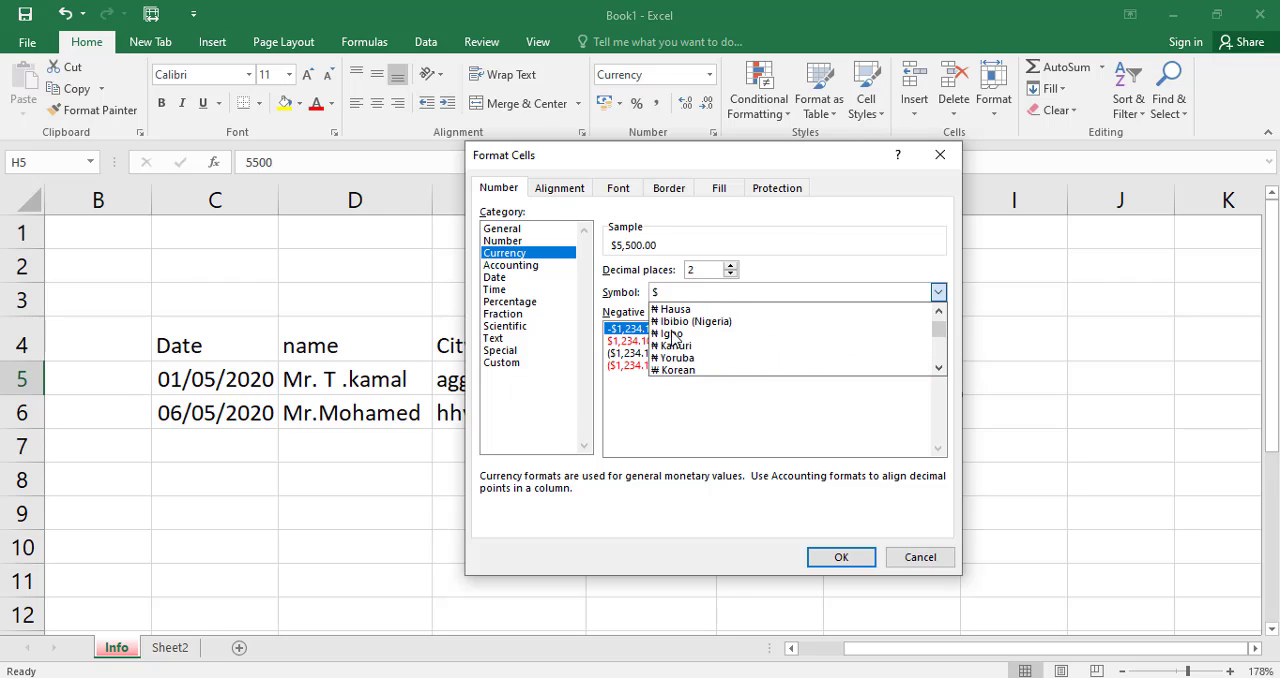
left_click(845, 252)
left_click(838, 557)
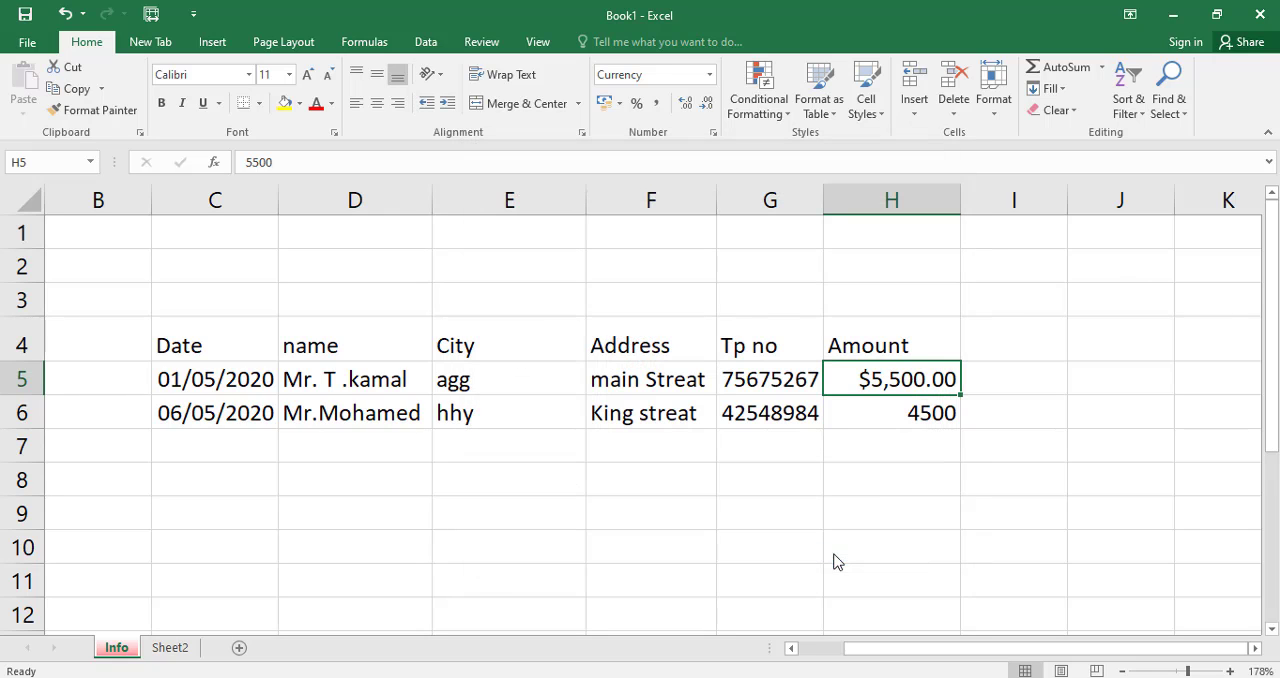
Format the second person's amount in cell H6 as Currency with the $ symbol.
left_click(867, 408)
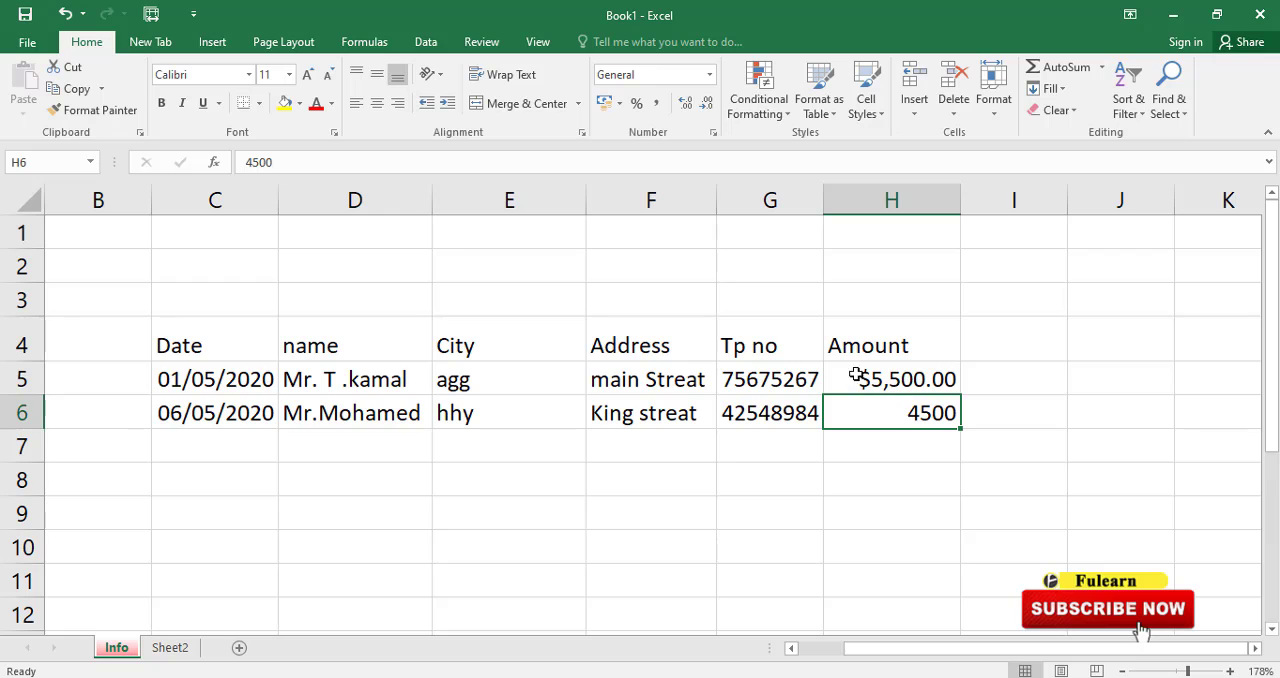
left_click(709, 74)
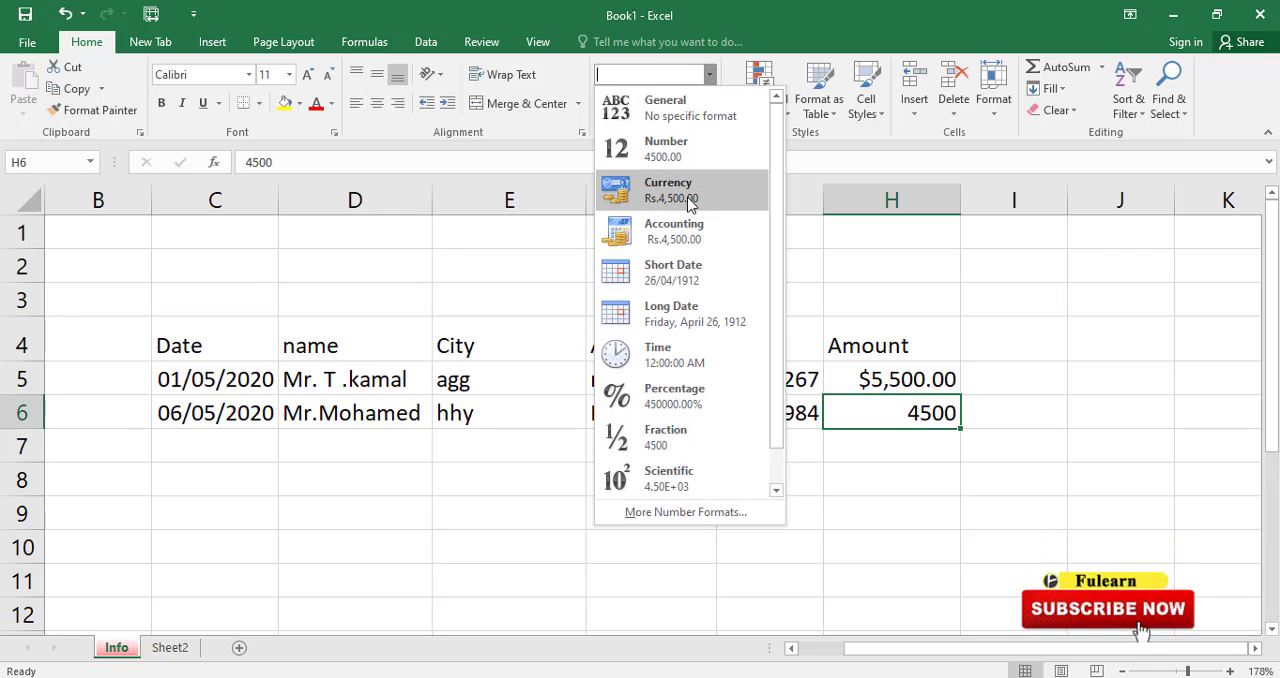
left_click(818, 152)
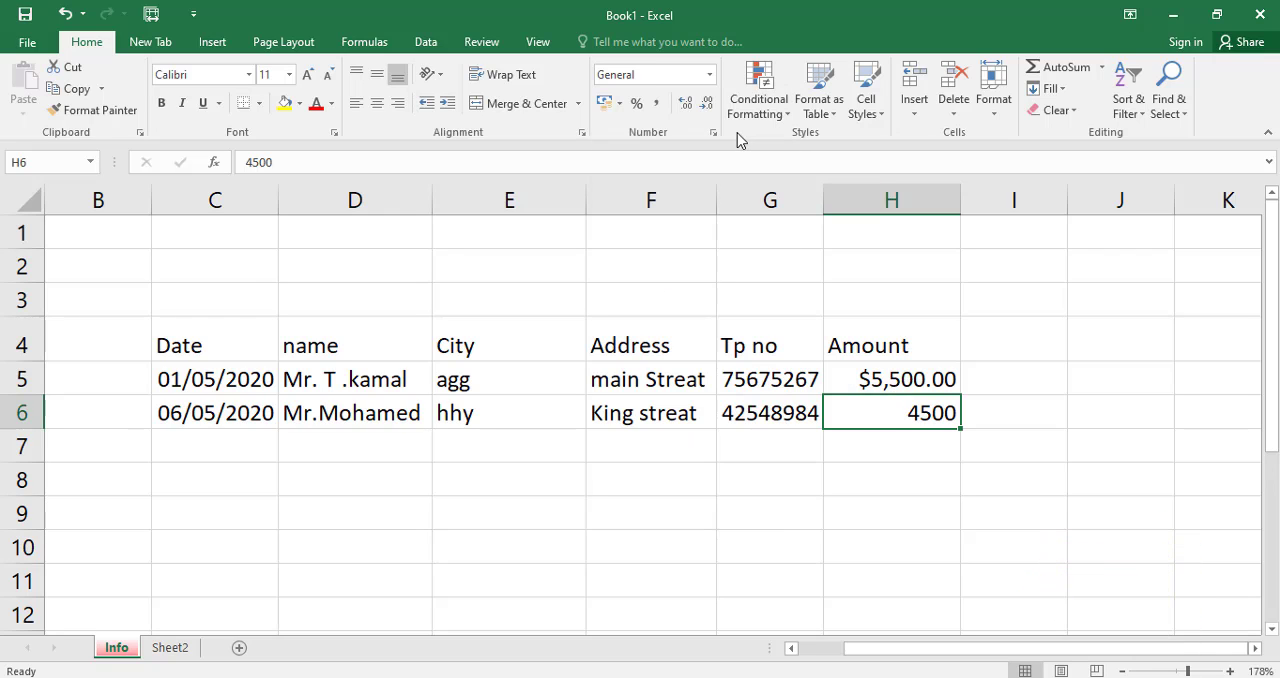
left_click(713, 132)
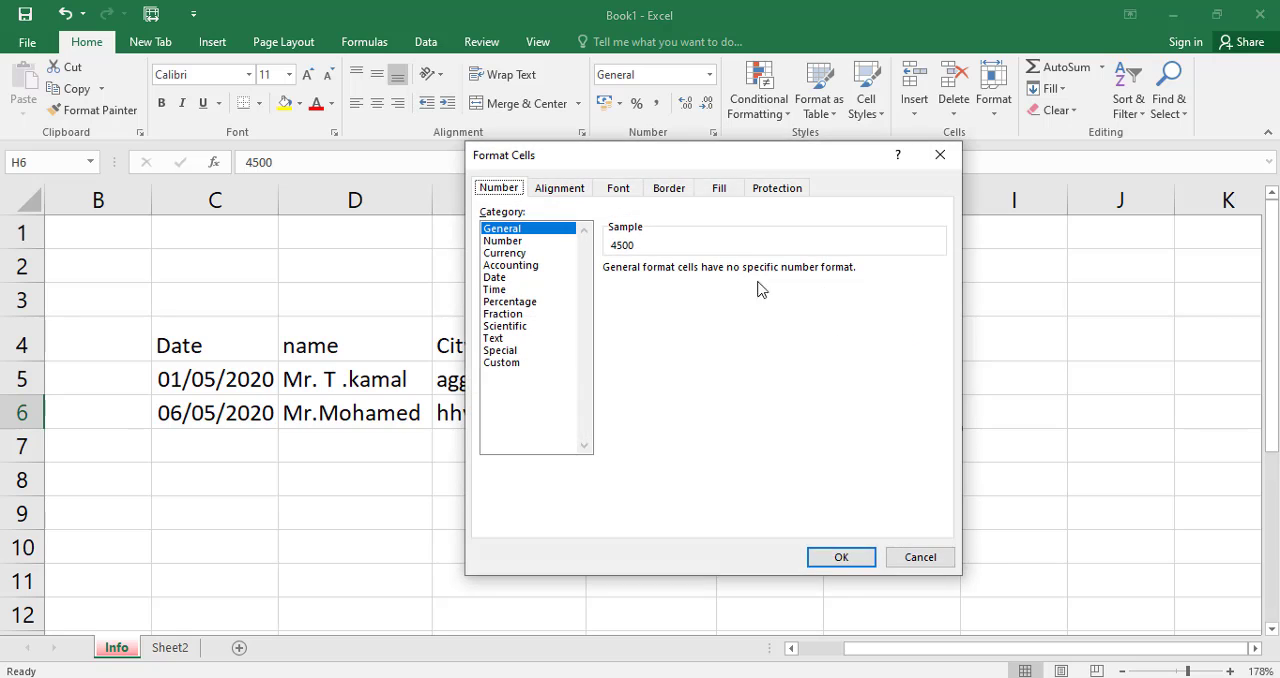
left_click(510, 253)
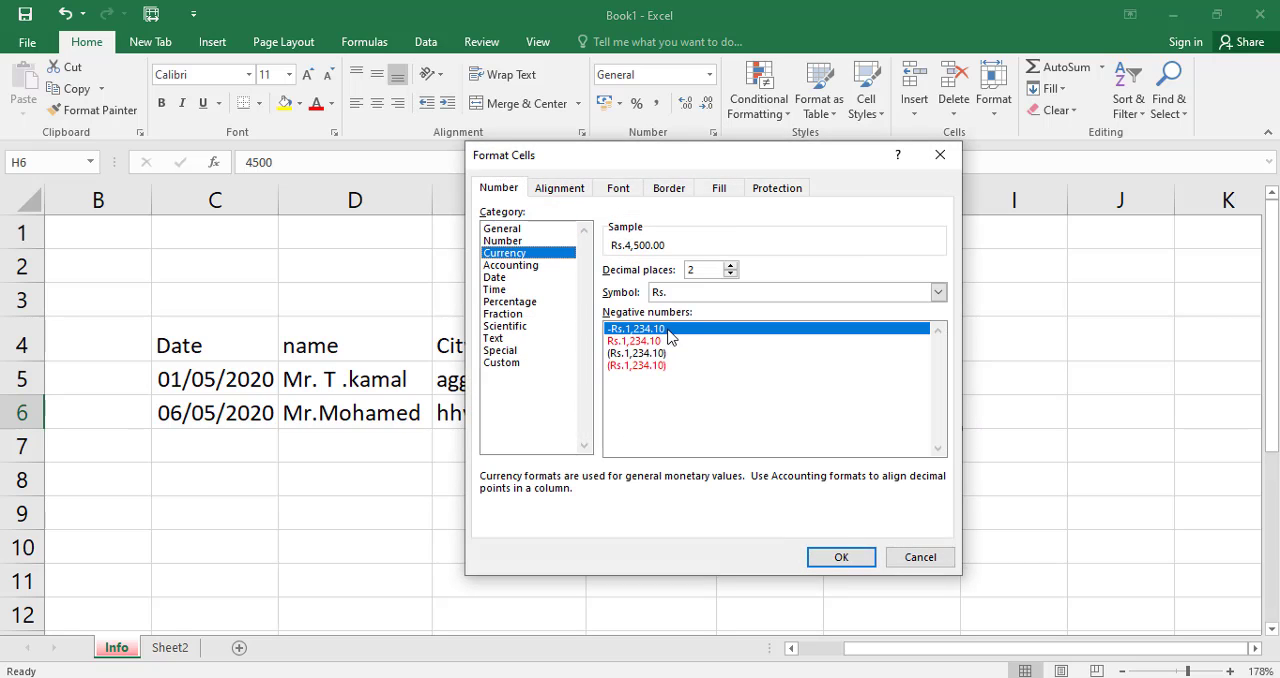
left_click(691, 294)
left_click(686, 320)
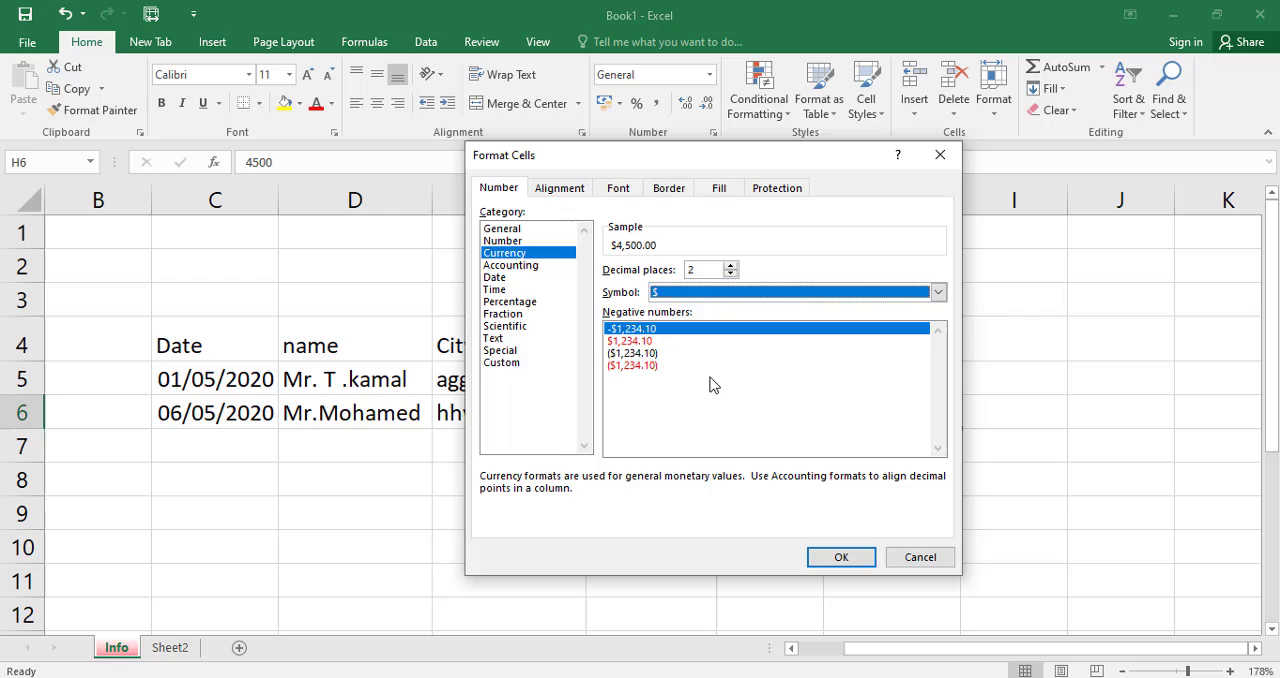
left_click(840, 557)
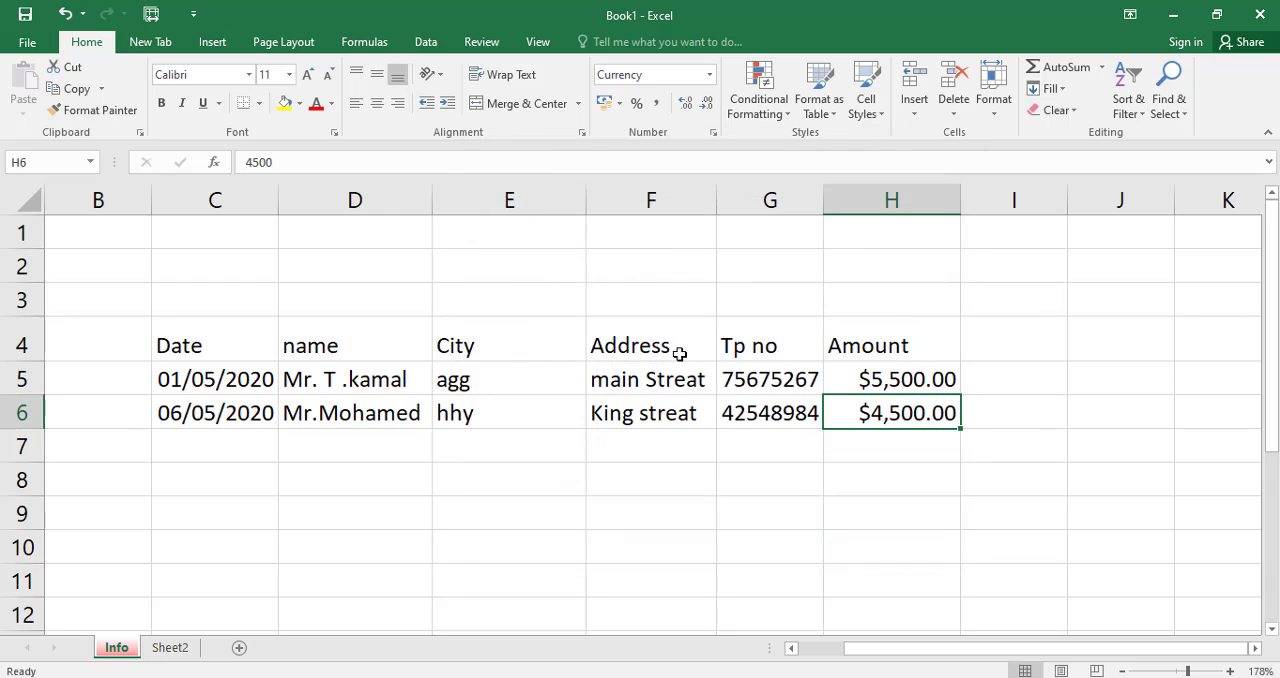
Apply the Long Date format to the first date in cell C5.
left_click(863, 390)
left_click(231, 380)
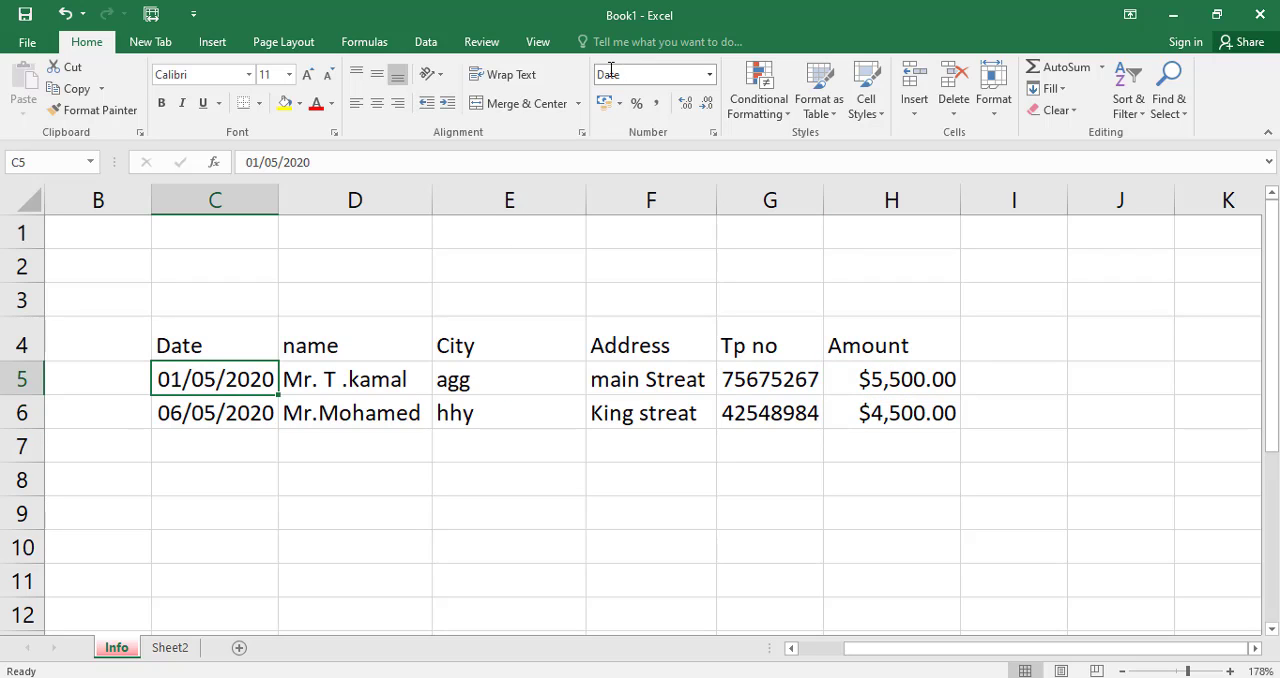
left_click(708, 76)
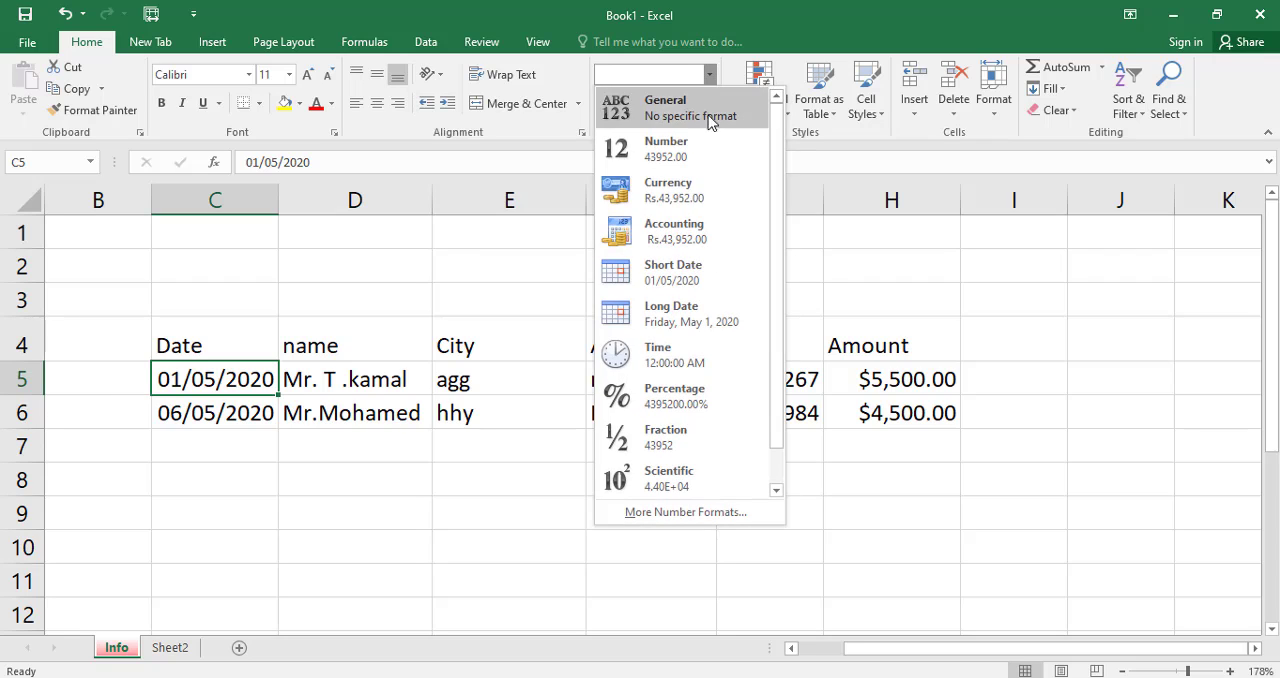
left_click(664, 318)
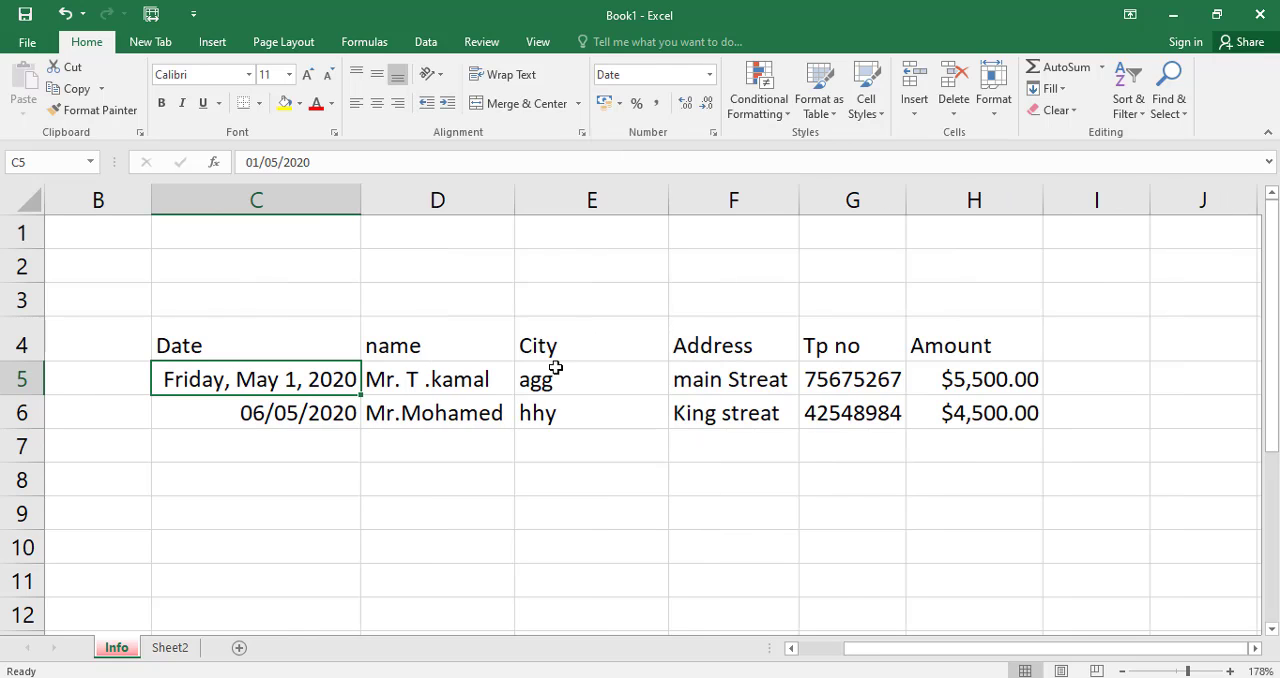
Format both dates in C5:C6 with the 14-Mar-12 date type in the cell format settings.
left_click(252, 413)
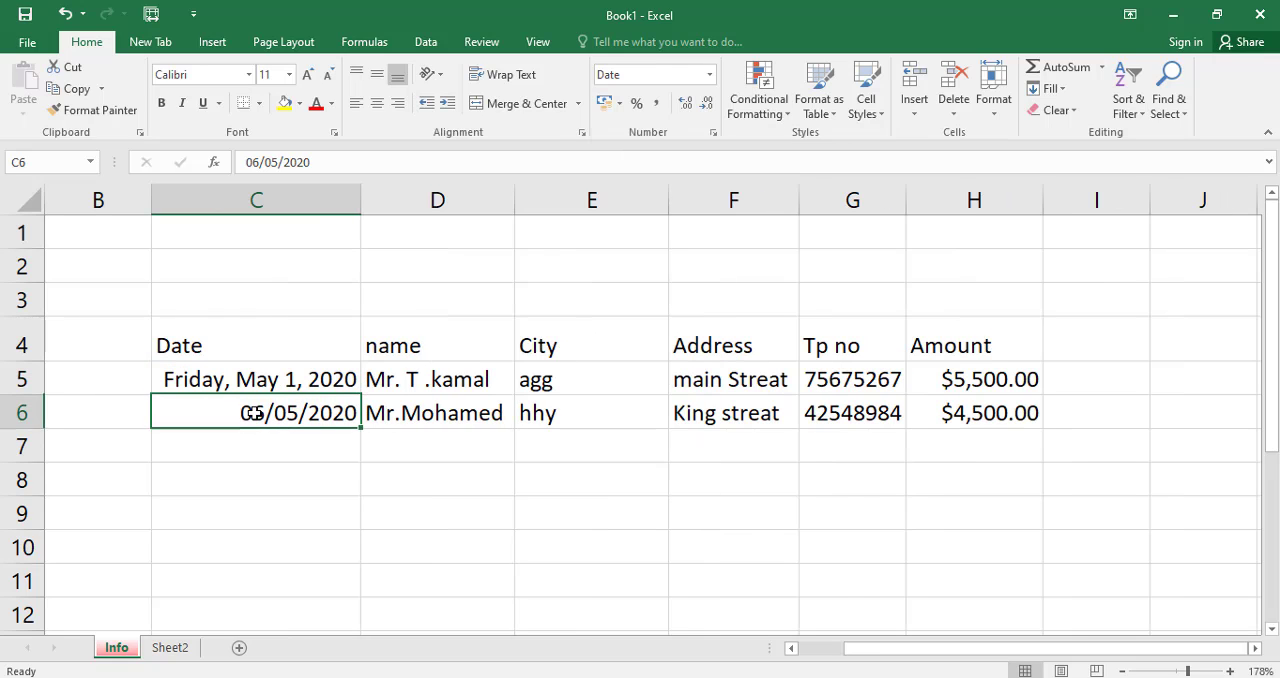
left_click_drag(266, 378, 258, 412)
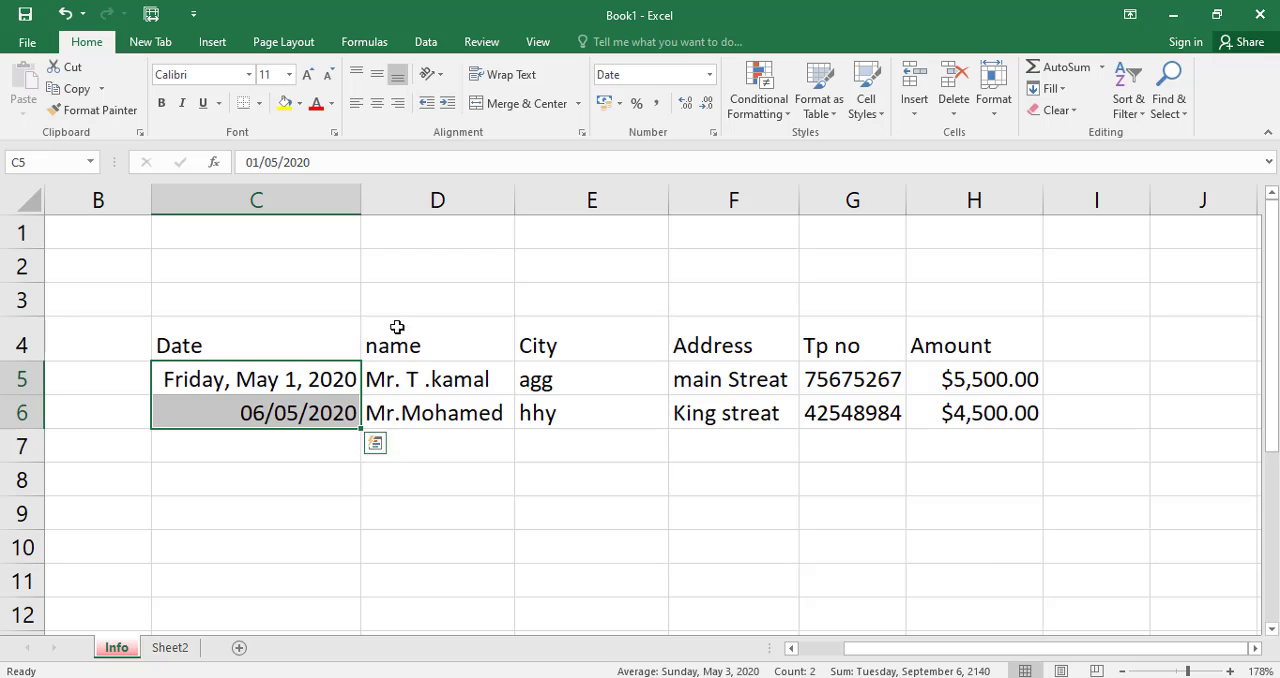
left_click(713, 133)
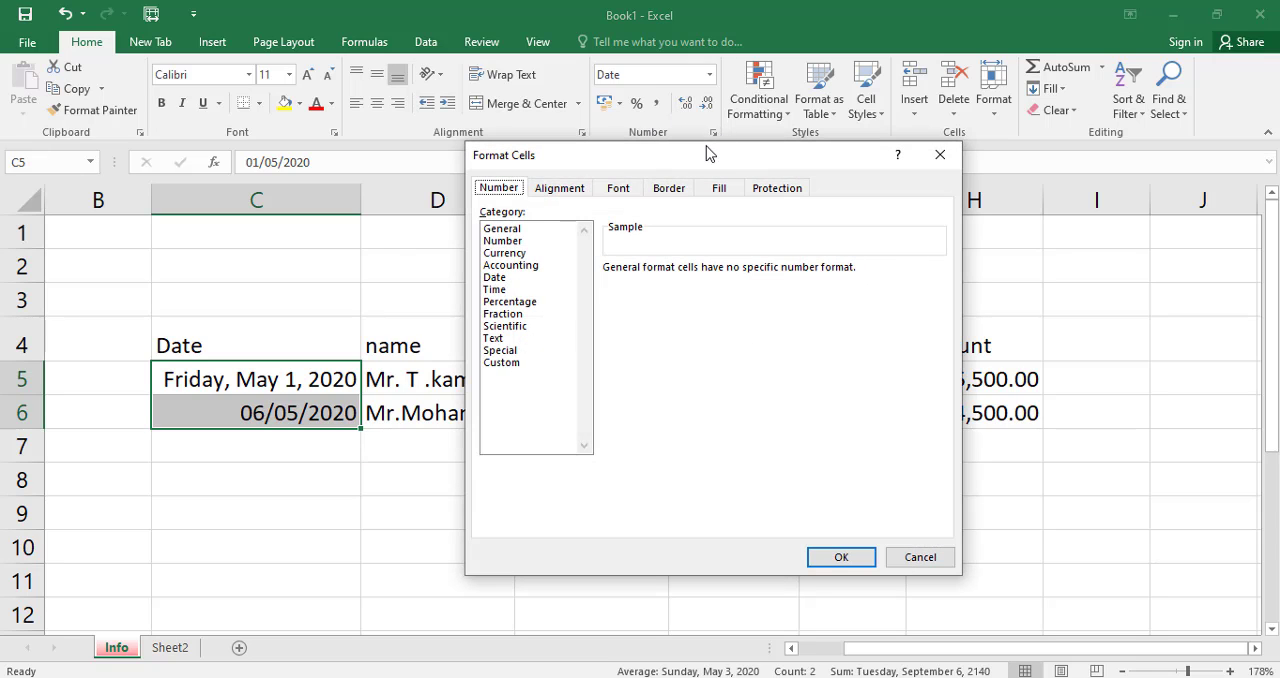
left_click(496, 278)
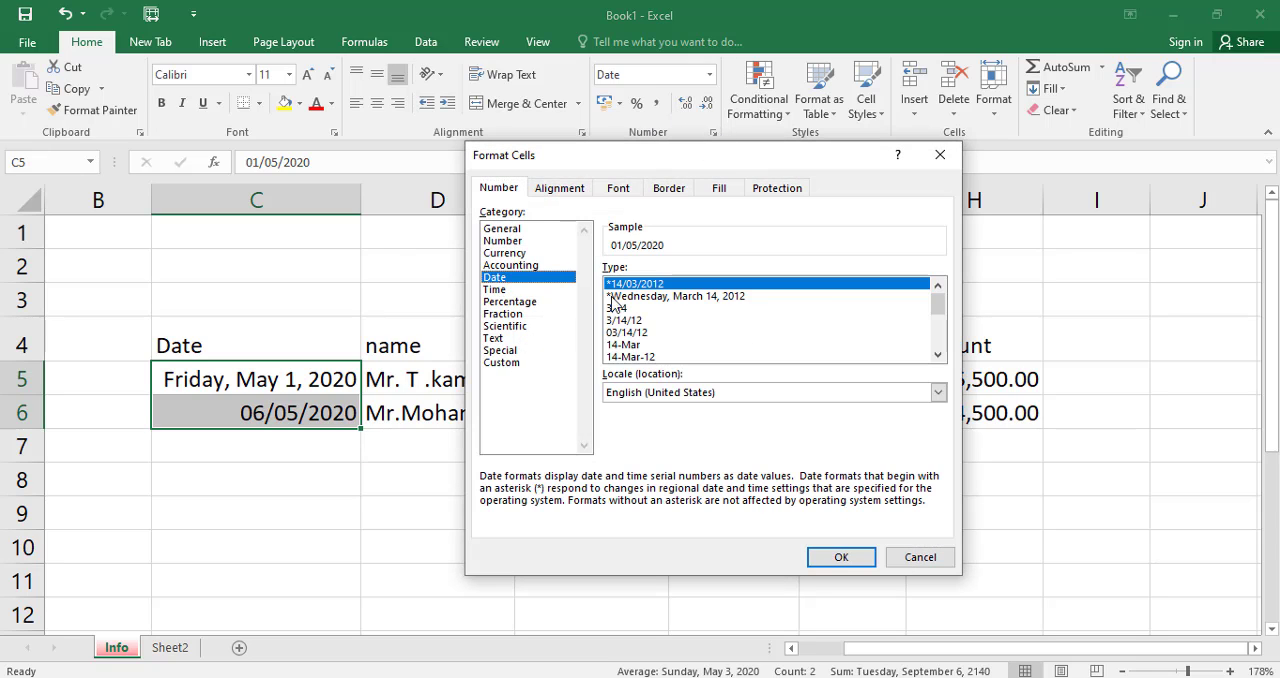
left_click(625, 332)
left_click(630, 320)
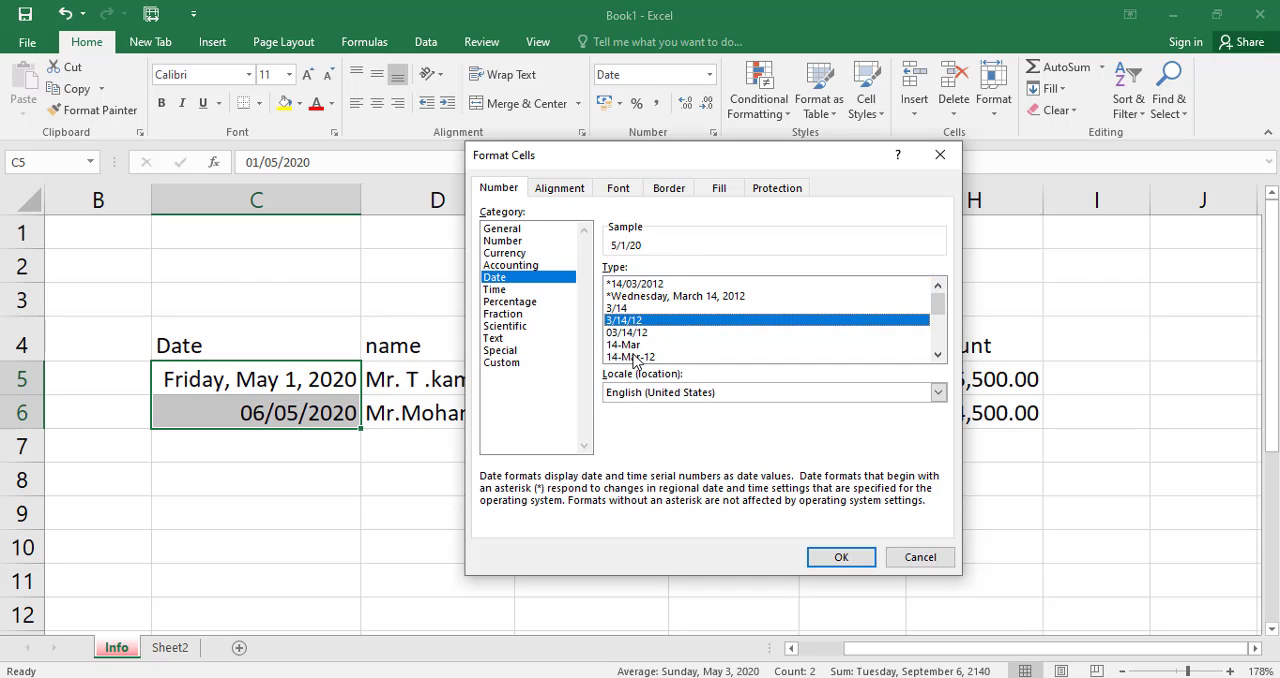
left_click(634, 357)
left_click(831, 557)
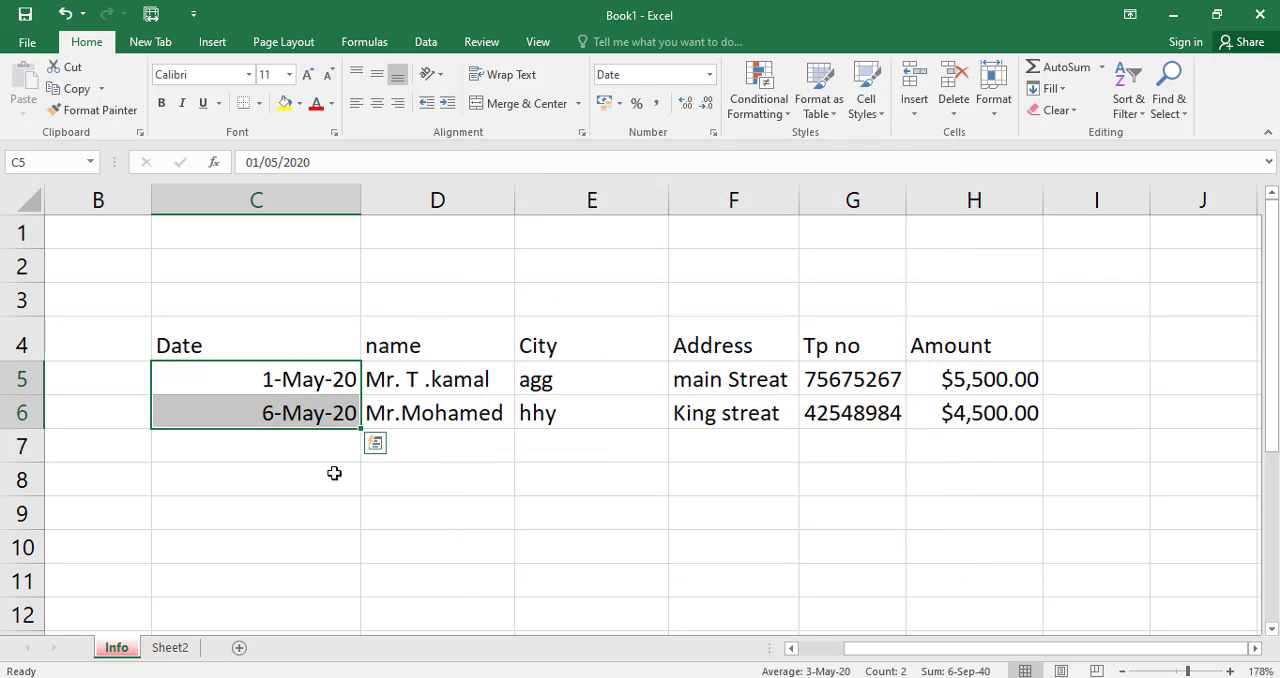
left_click(709, 74)
scroll(770, 180, "up", 1)
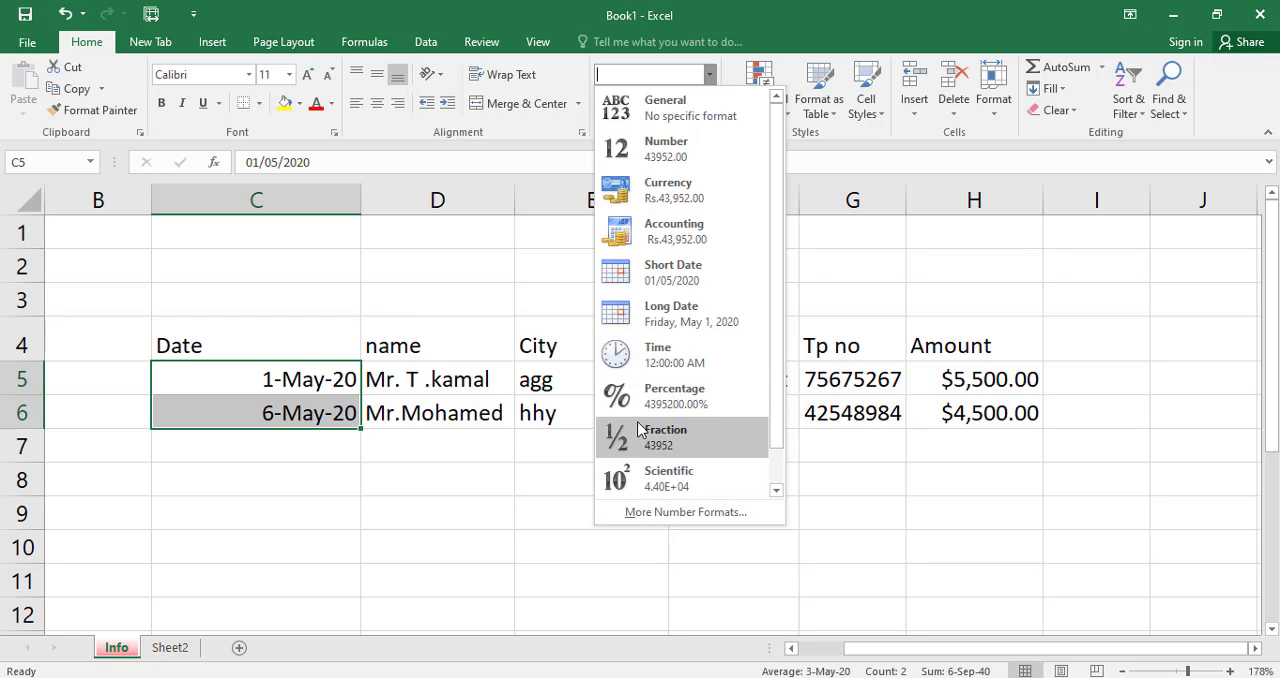
key("Escape")
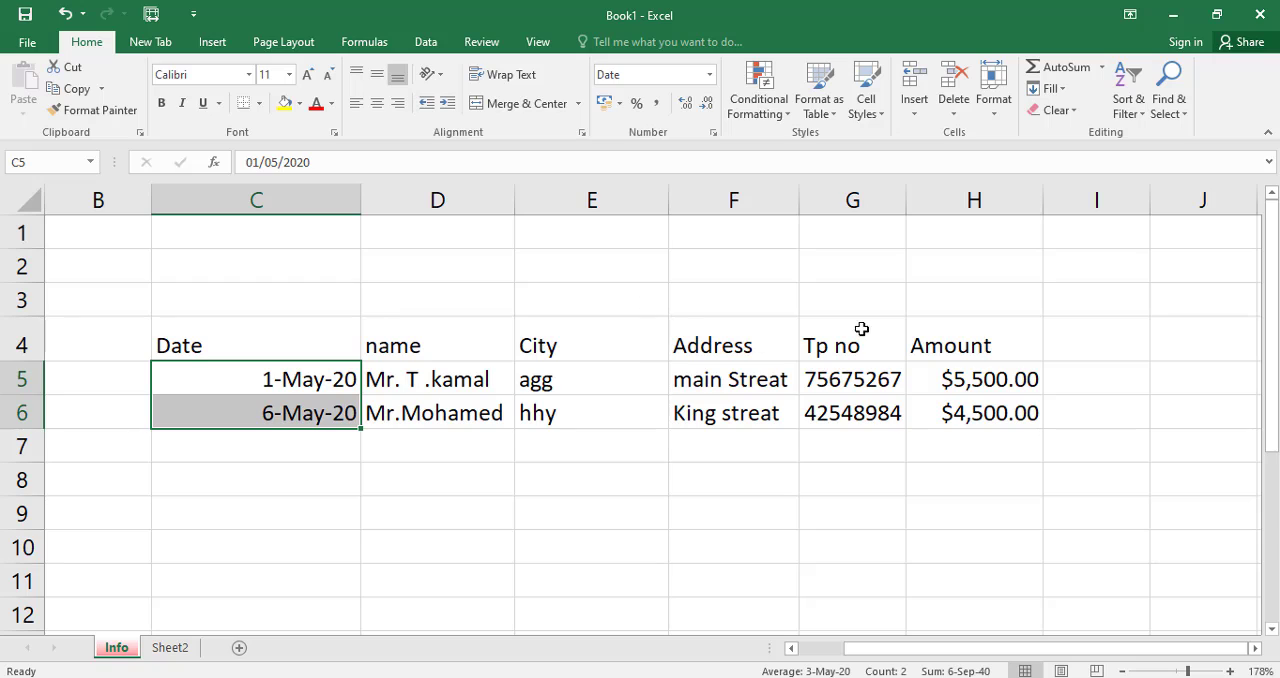
Replace the Amount header in H4 with nos, and enter 50 in H5 and 64 in H6.
left_click(919, 337)
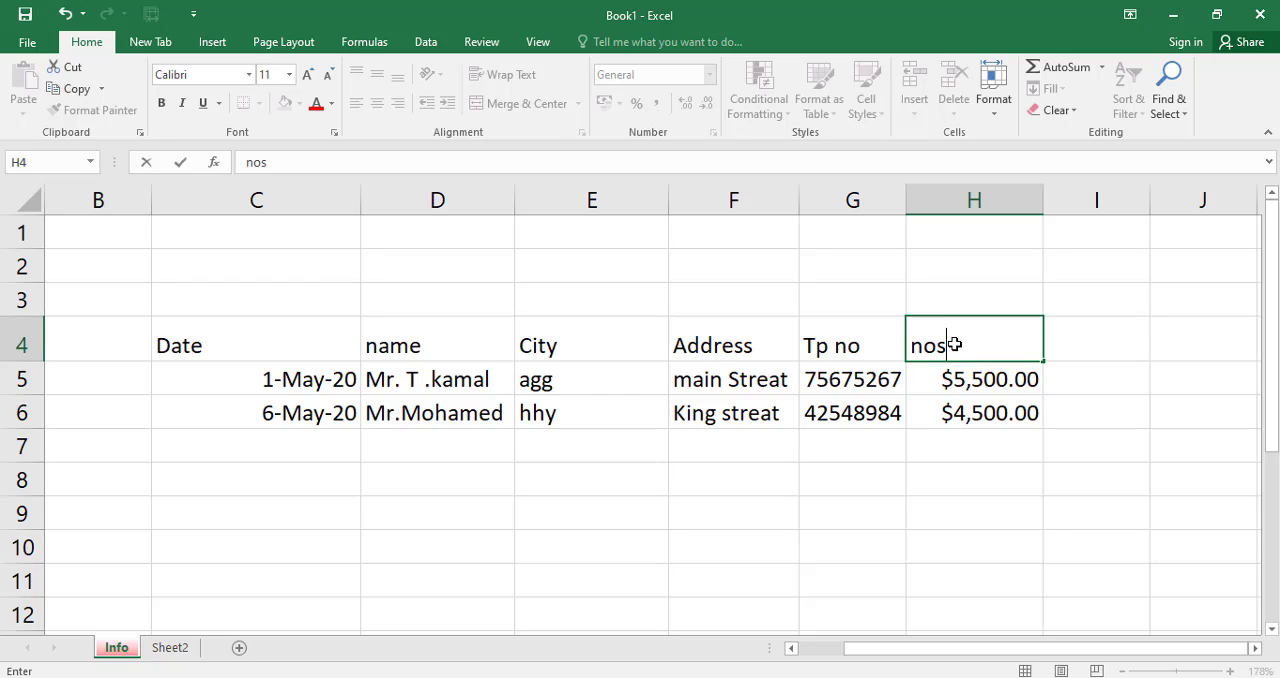
left_click(975, 387)
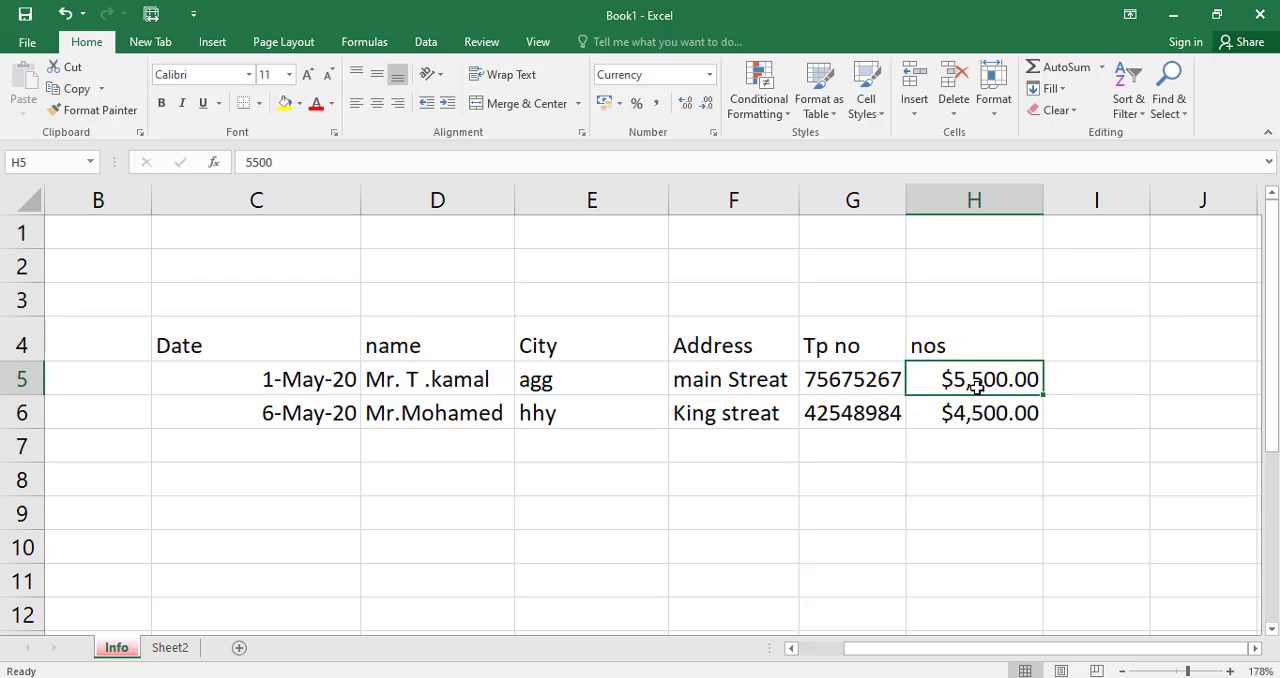
type("50")
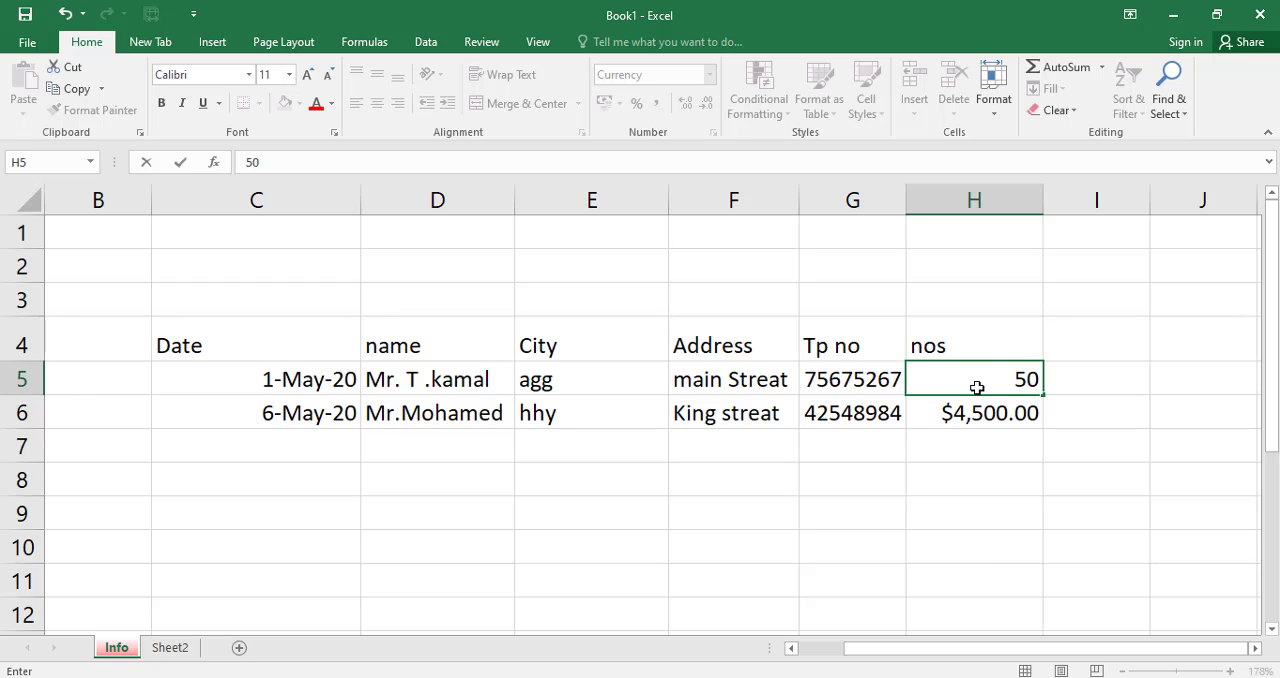
left_click(997, 452)
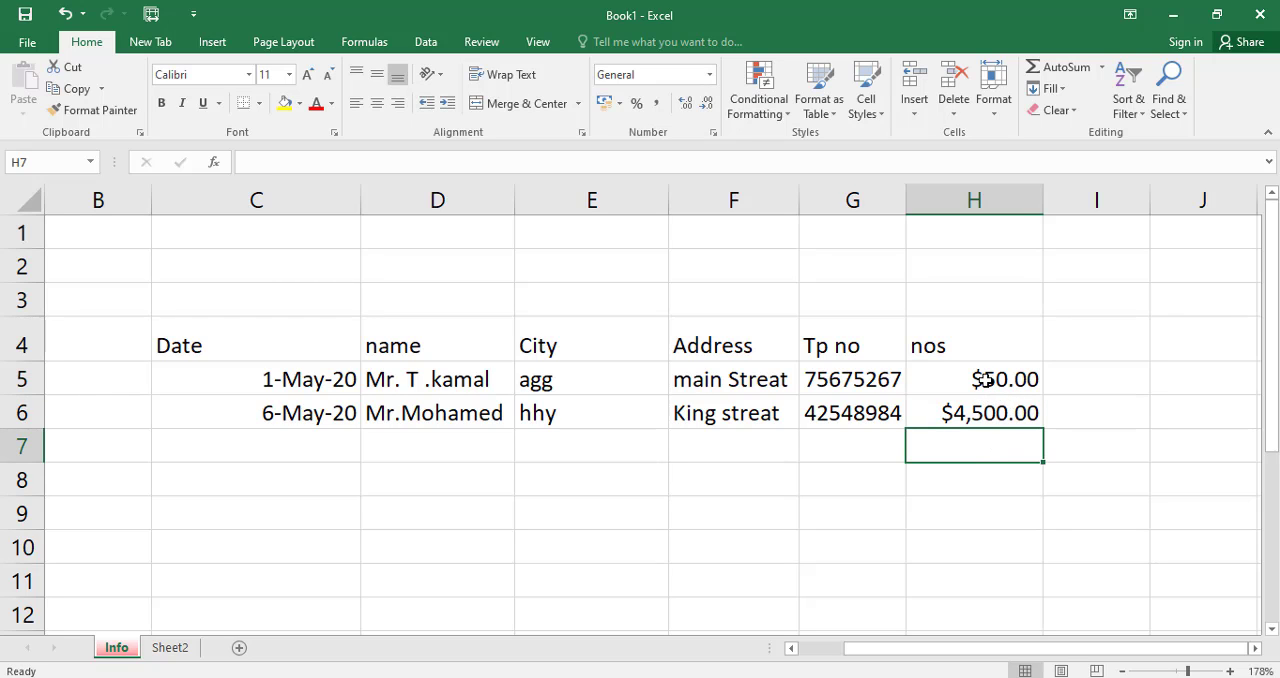
left_click(986, 418)
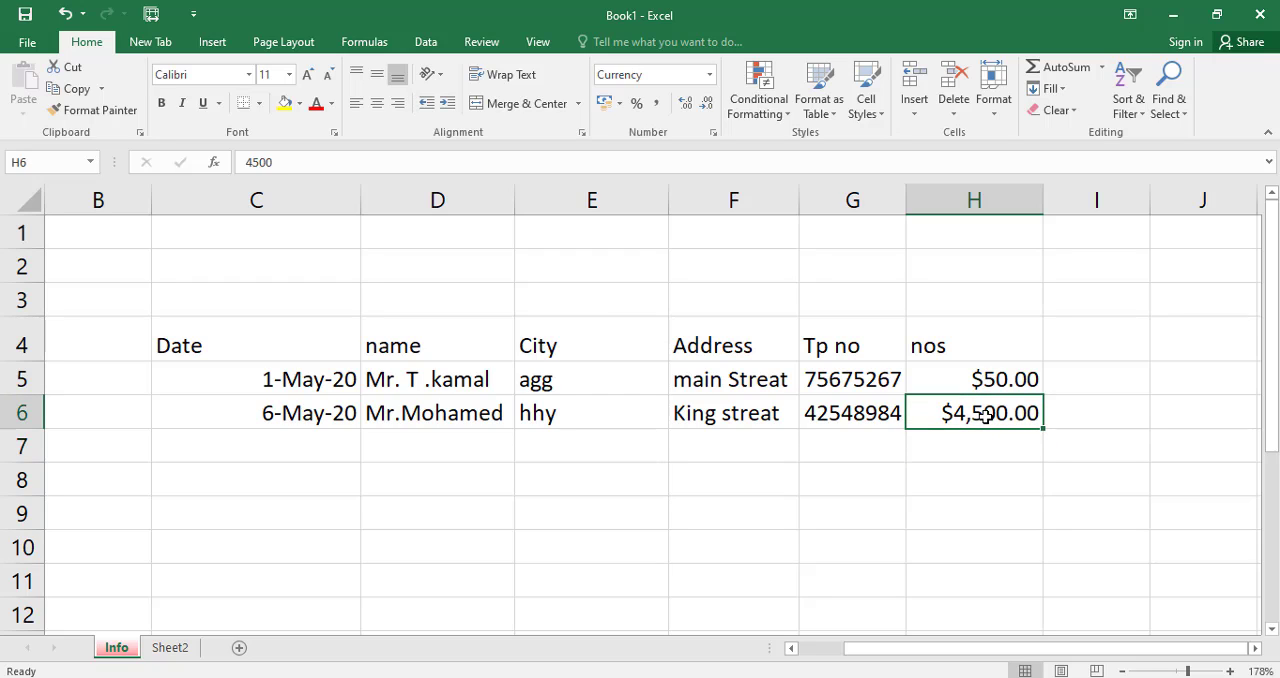
type("6")
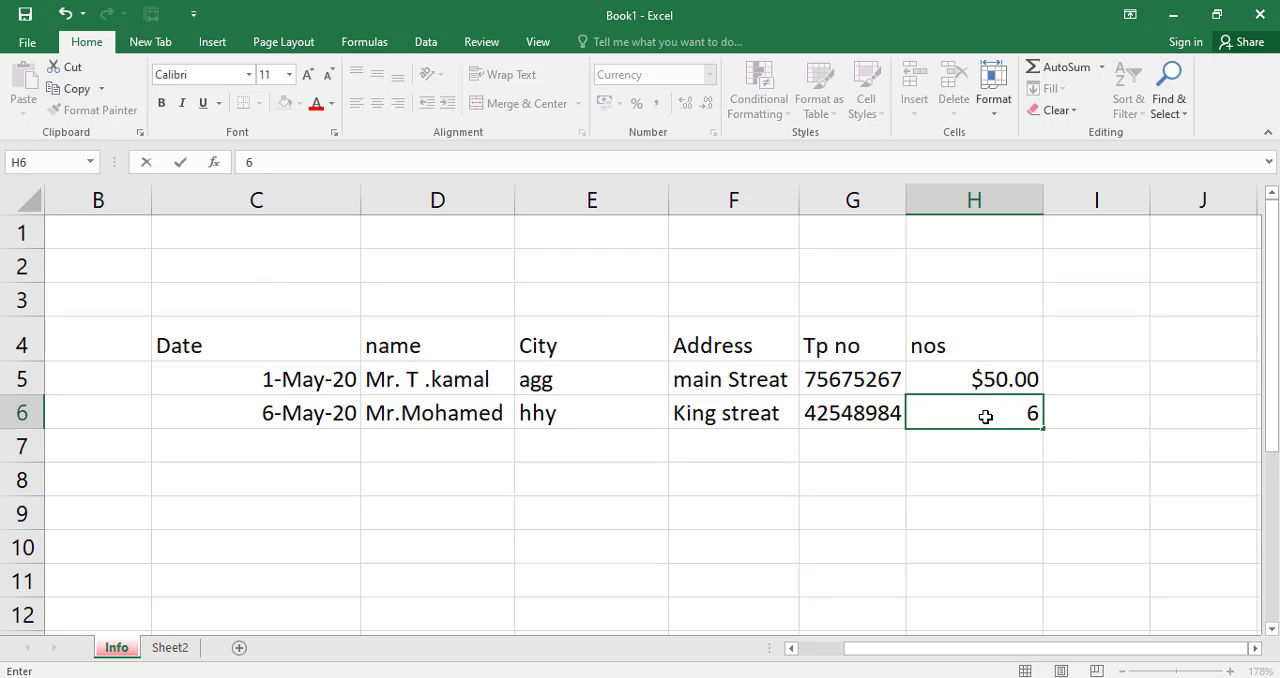
type("4")
left_click(986, 475)
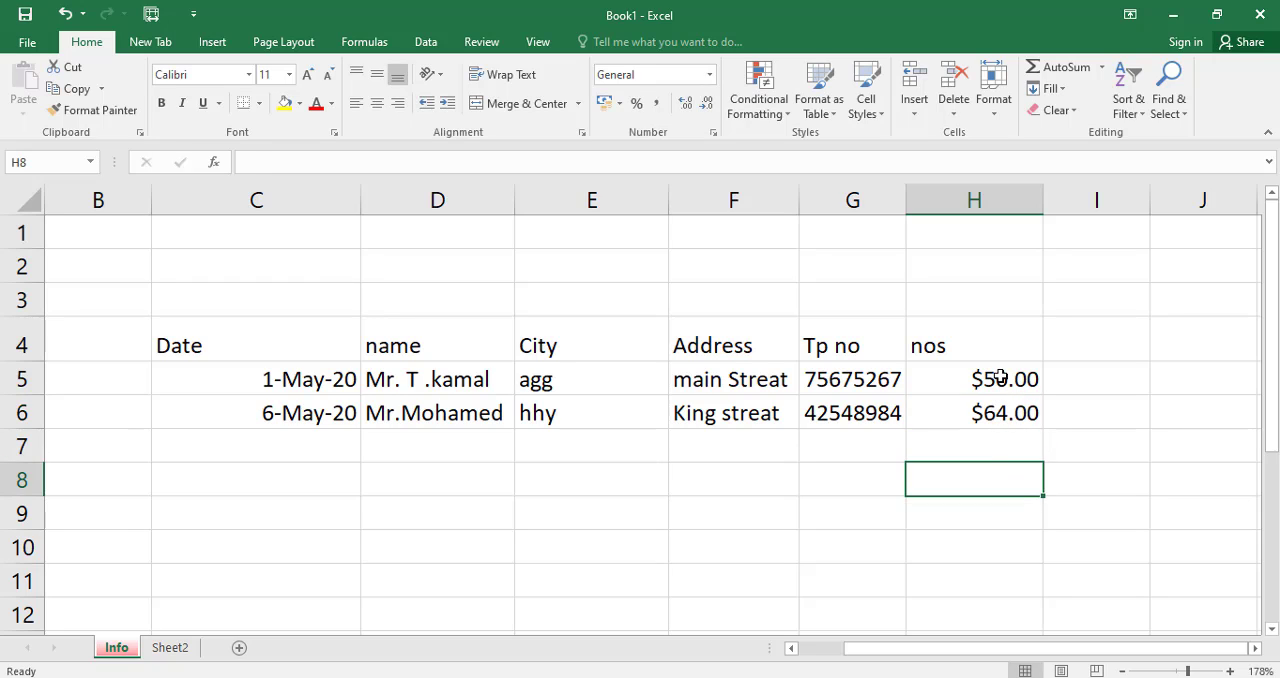
Set the number format of cells H5 and H6 to General, and undo both format changes.
left_click(1000, 377)
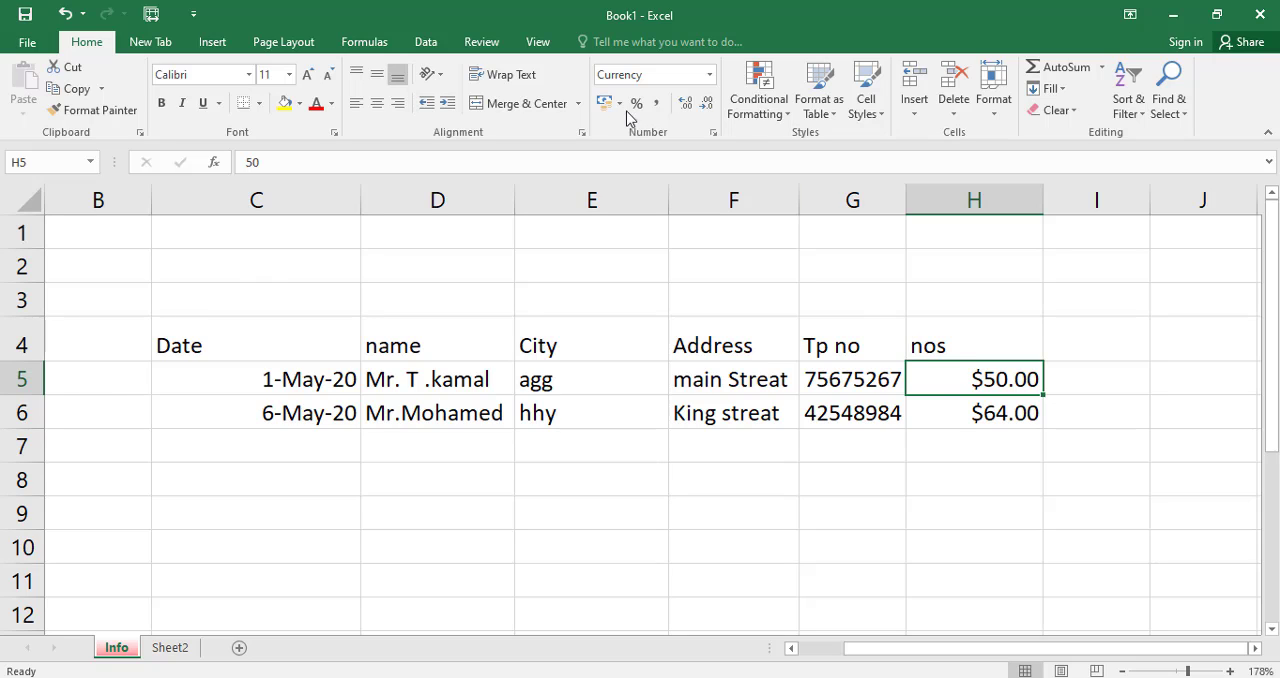
left_click(709, 76)
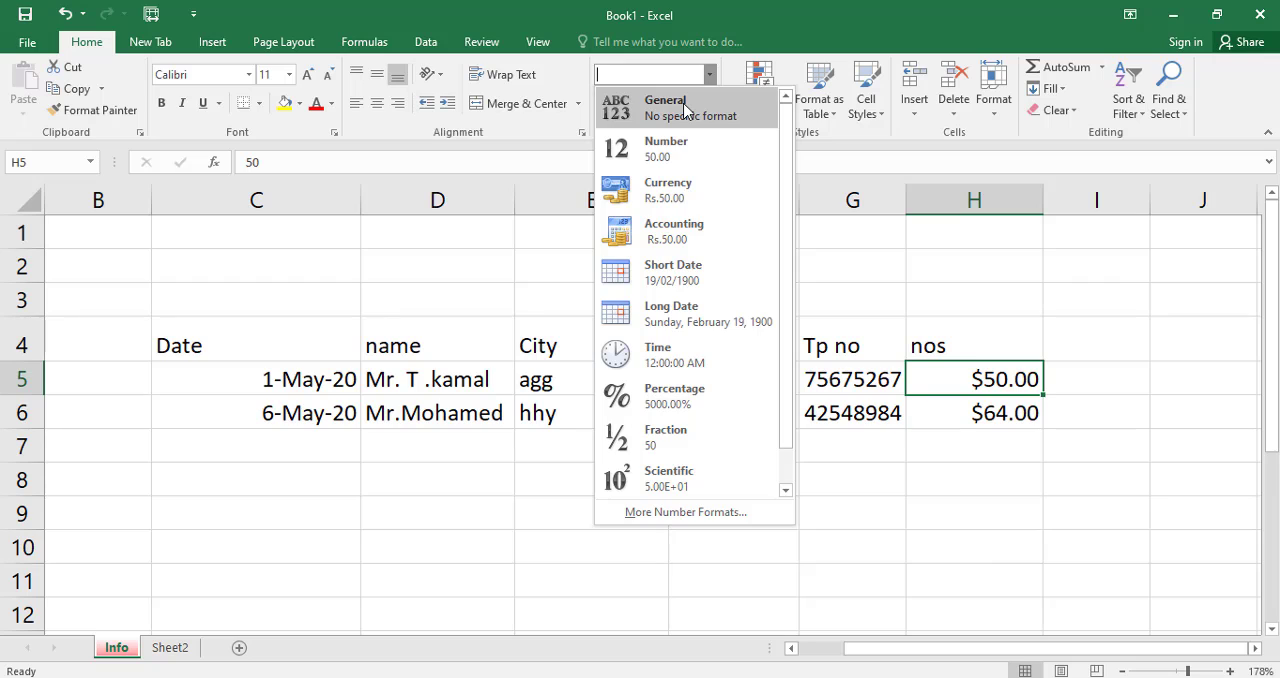
left_click(685, 110)
left_click(1004, 417)
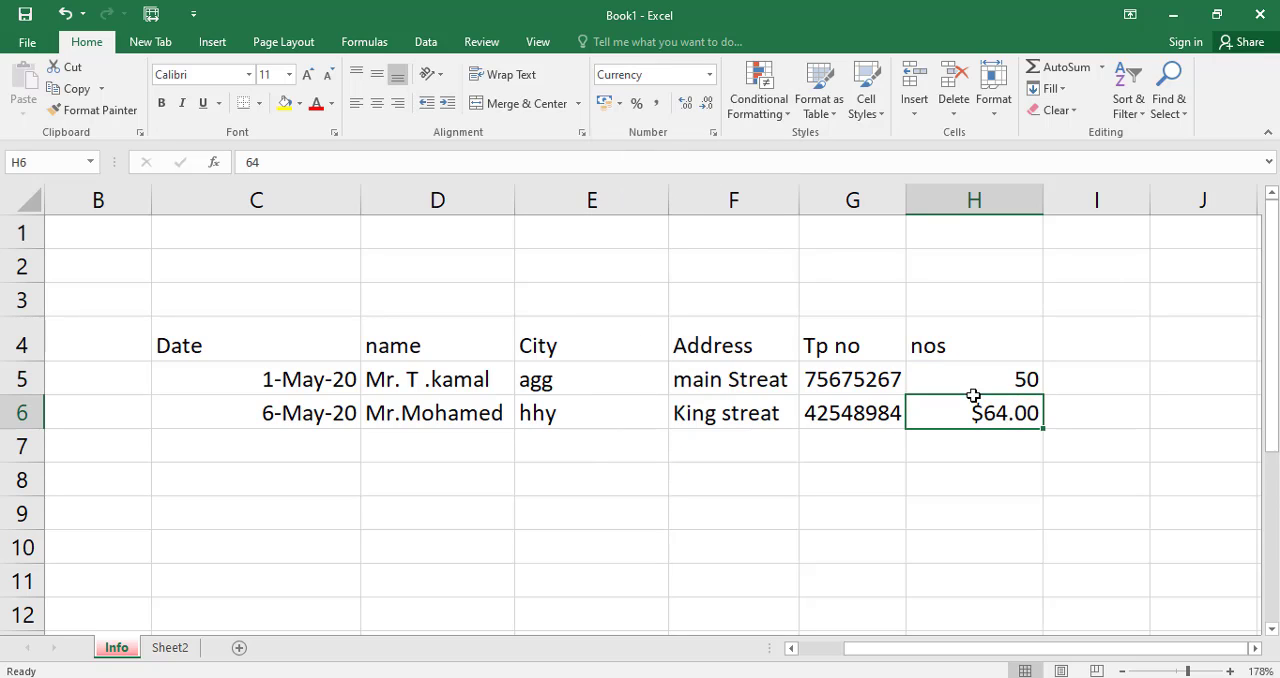
left_click(711, 78)
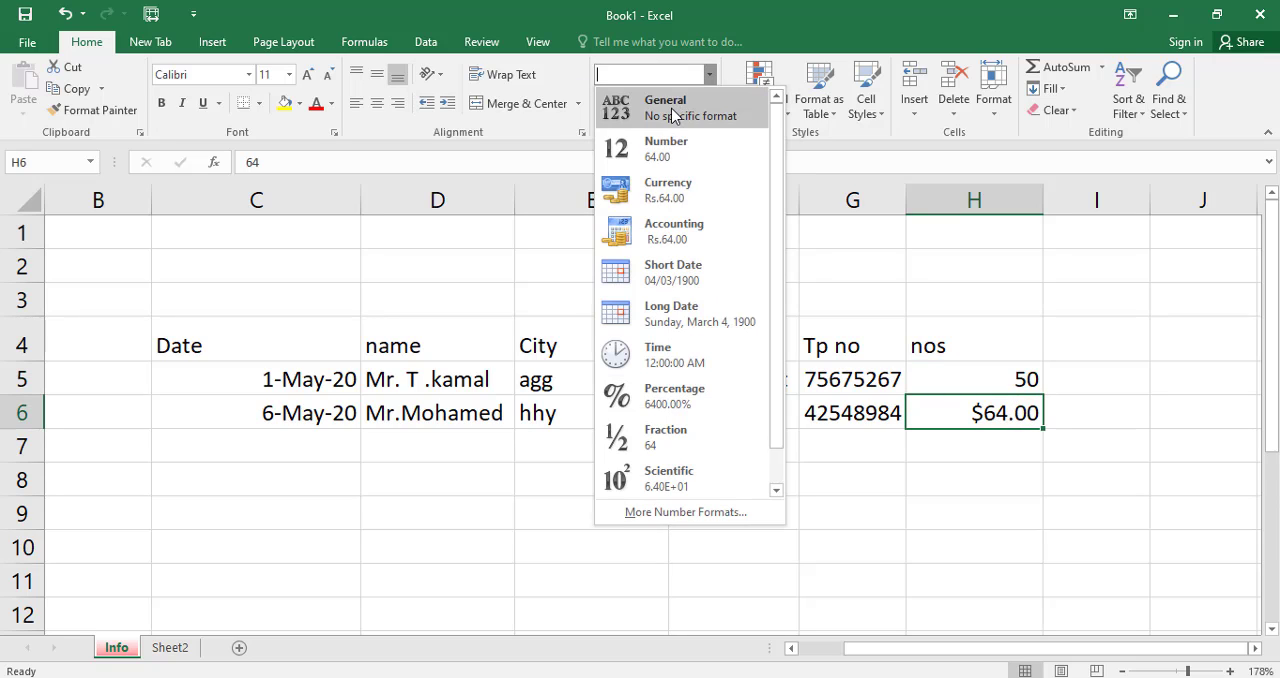
left_click(692, 107)
left_click(1003, 476)
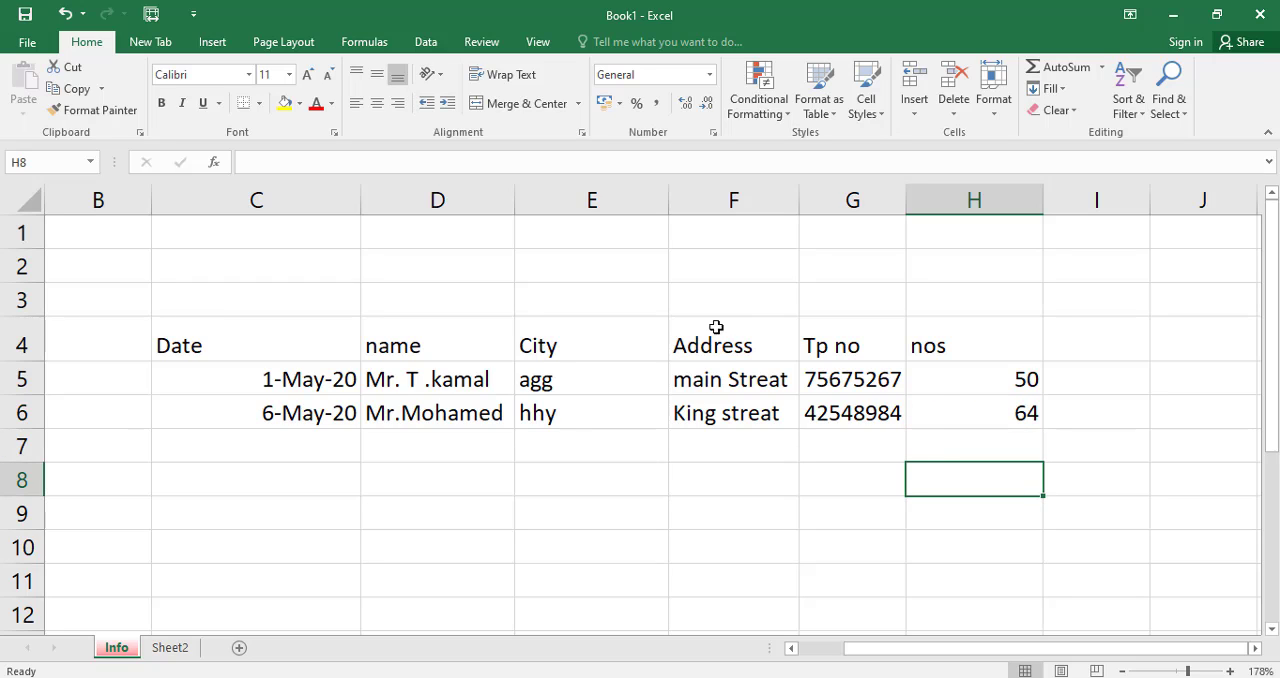
left_click(64, 14)
left_click(64, 14)
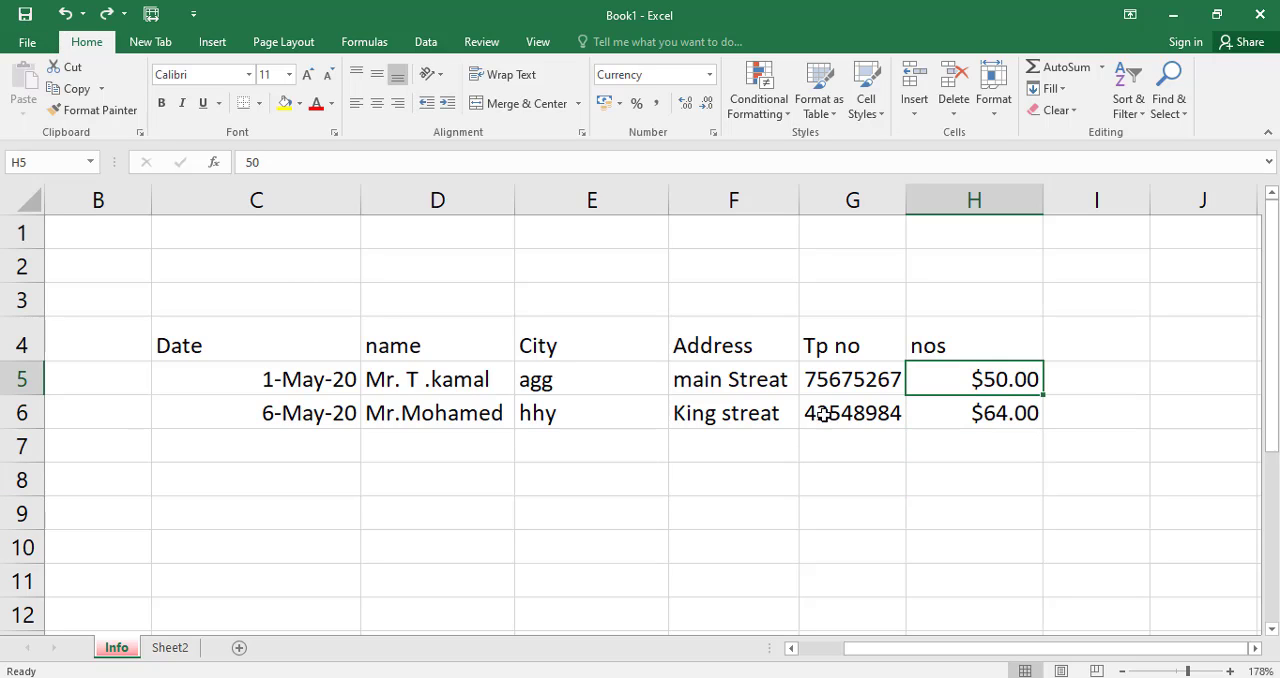
left_click(1003, 477)
Clear only the formats of the cells H5:H6 under the nos header, and undo the clearing.
left_click(995, 380)
left_click_drag(995, 397, 997, 409)
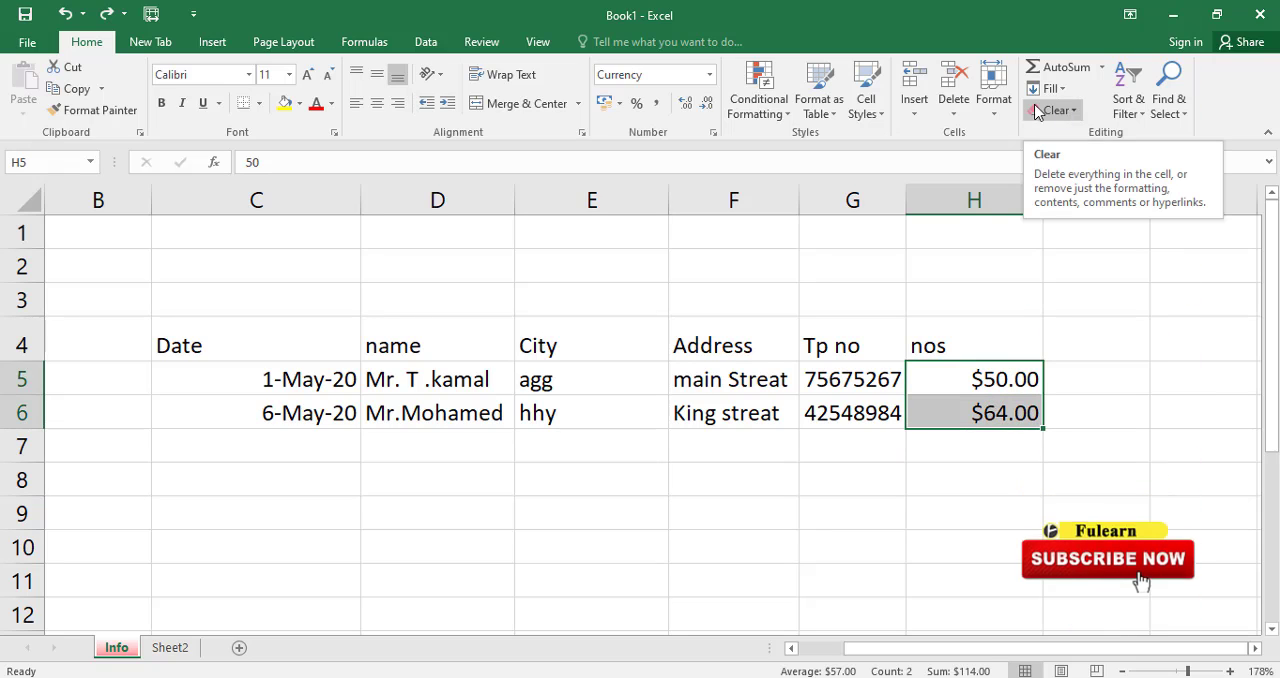
left_click(1074, 111)
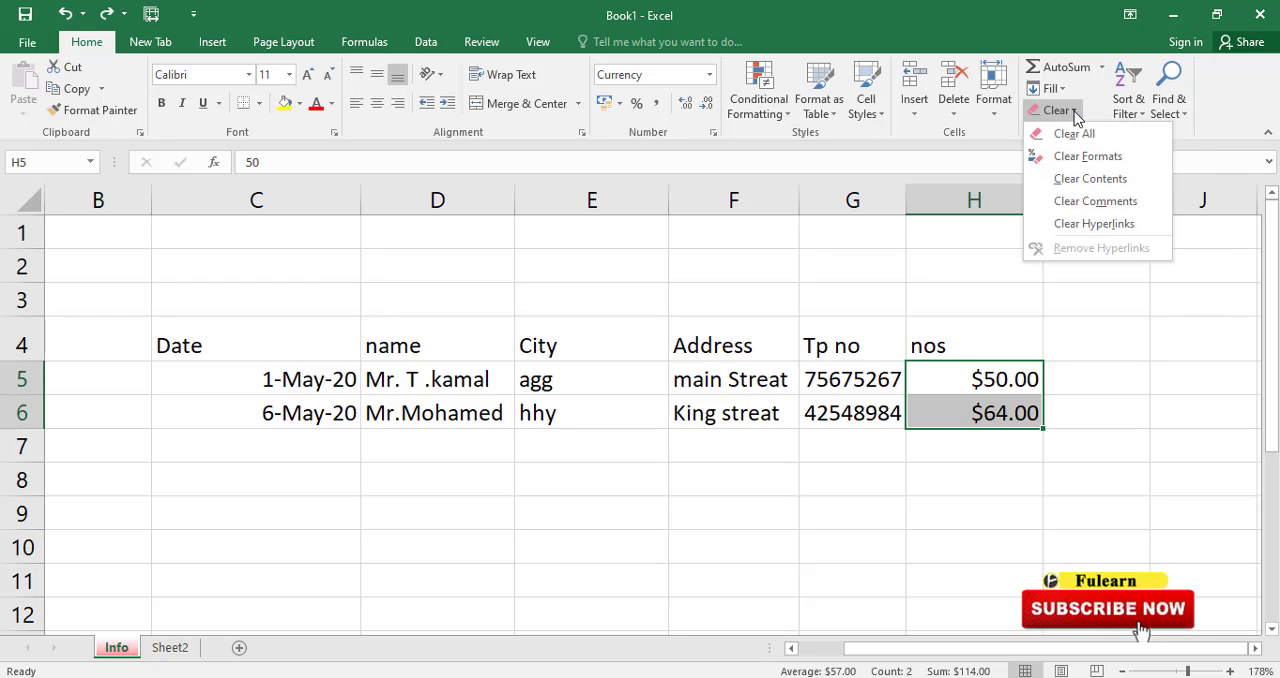
left_click(1088, 160)
left_click(1106, 455)
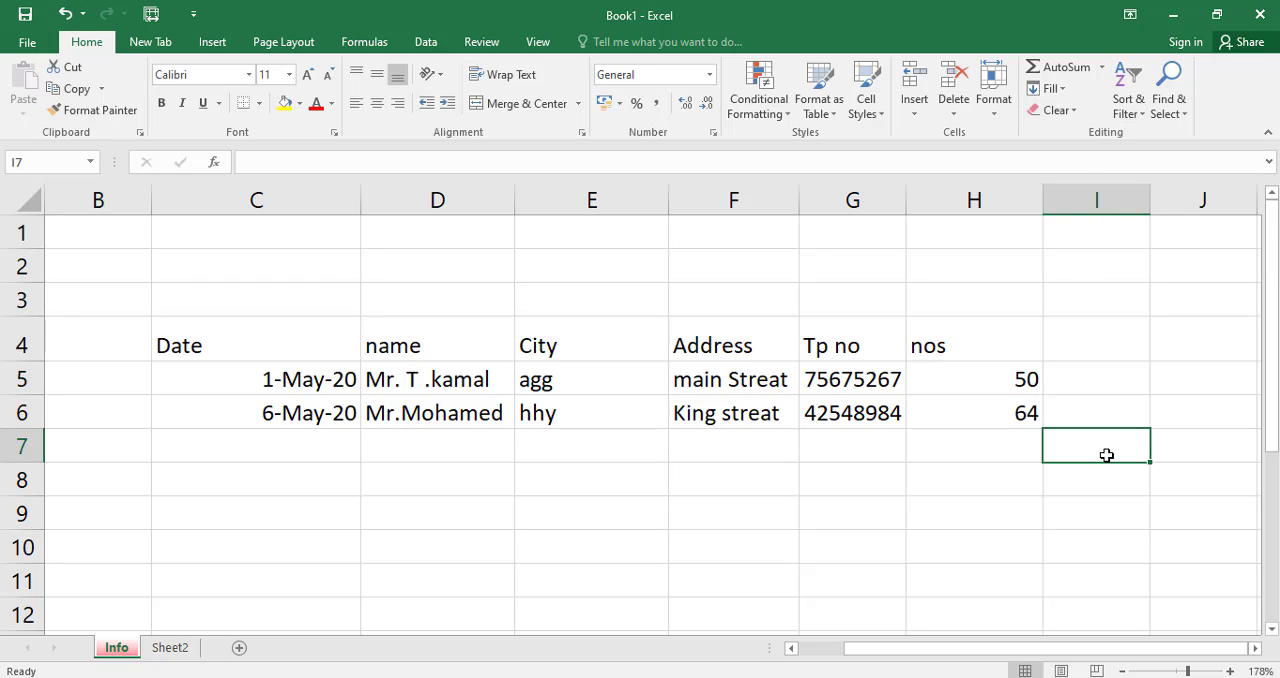
left_click(271, 386)
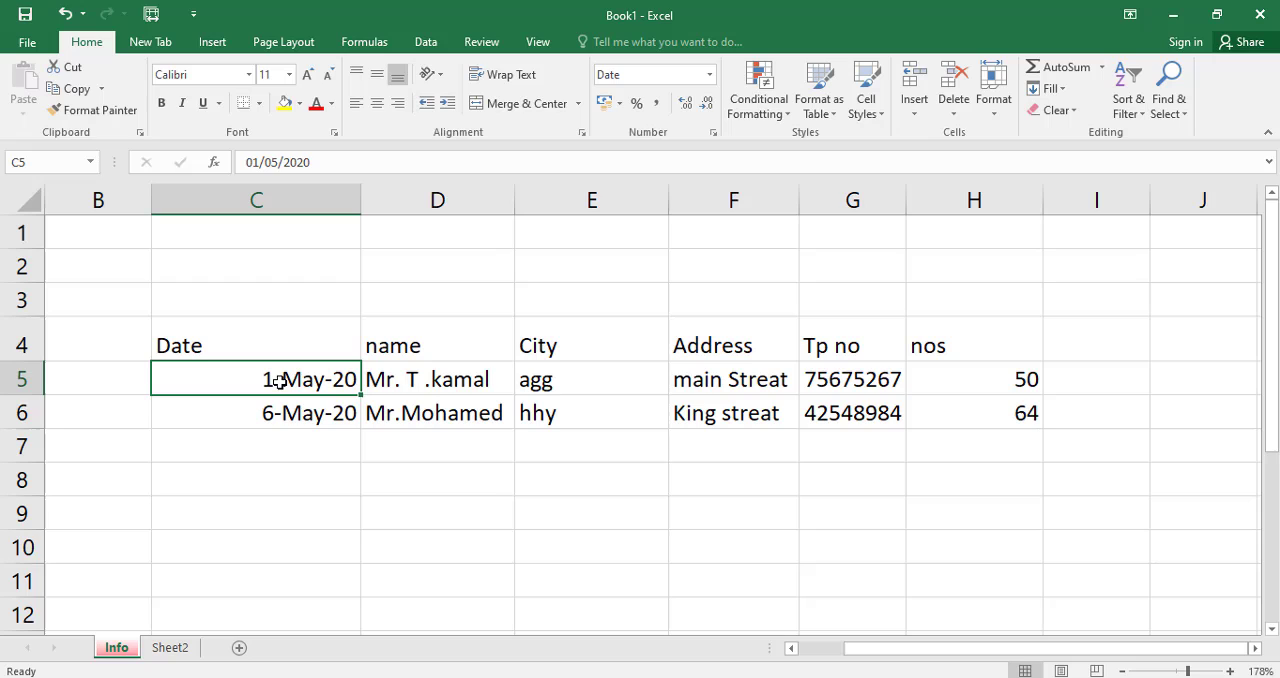
left_click(61, 16)
left_click(968, 490)
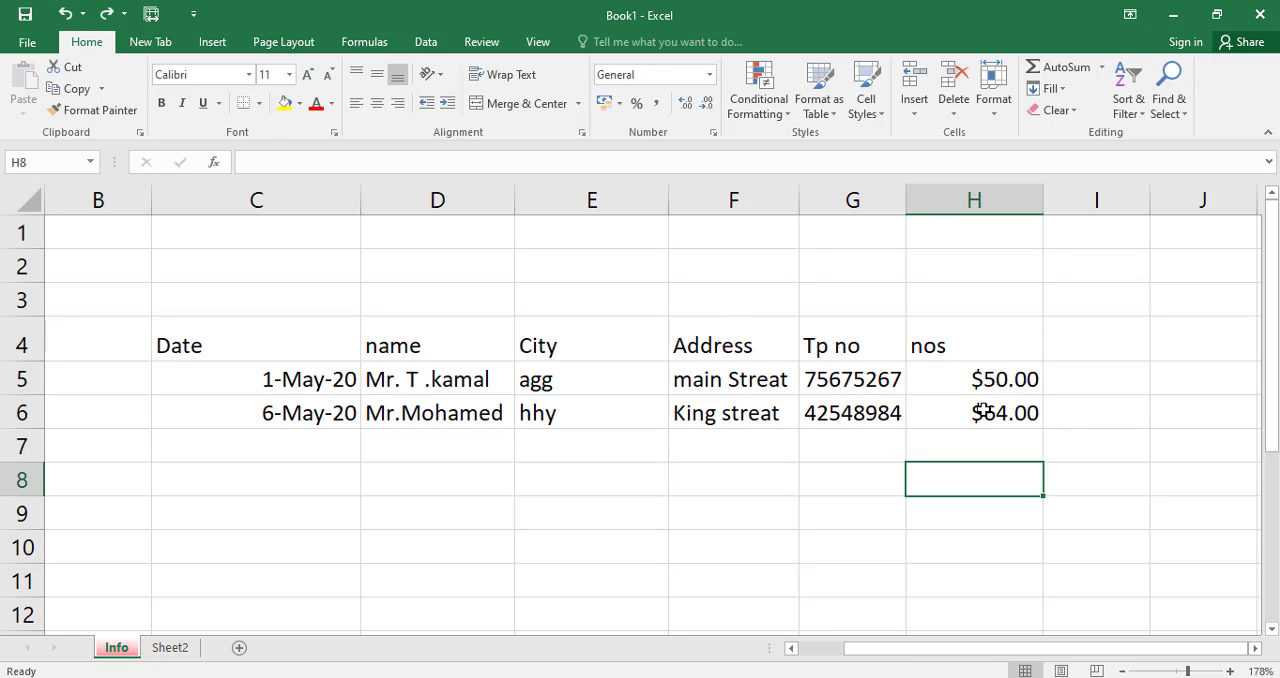
Delete the contents of cells H5 and H6 while keeping their currency formatting.
left_click(1000, 376)
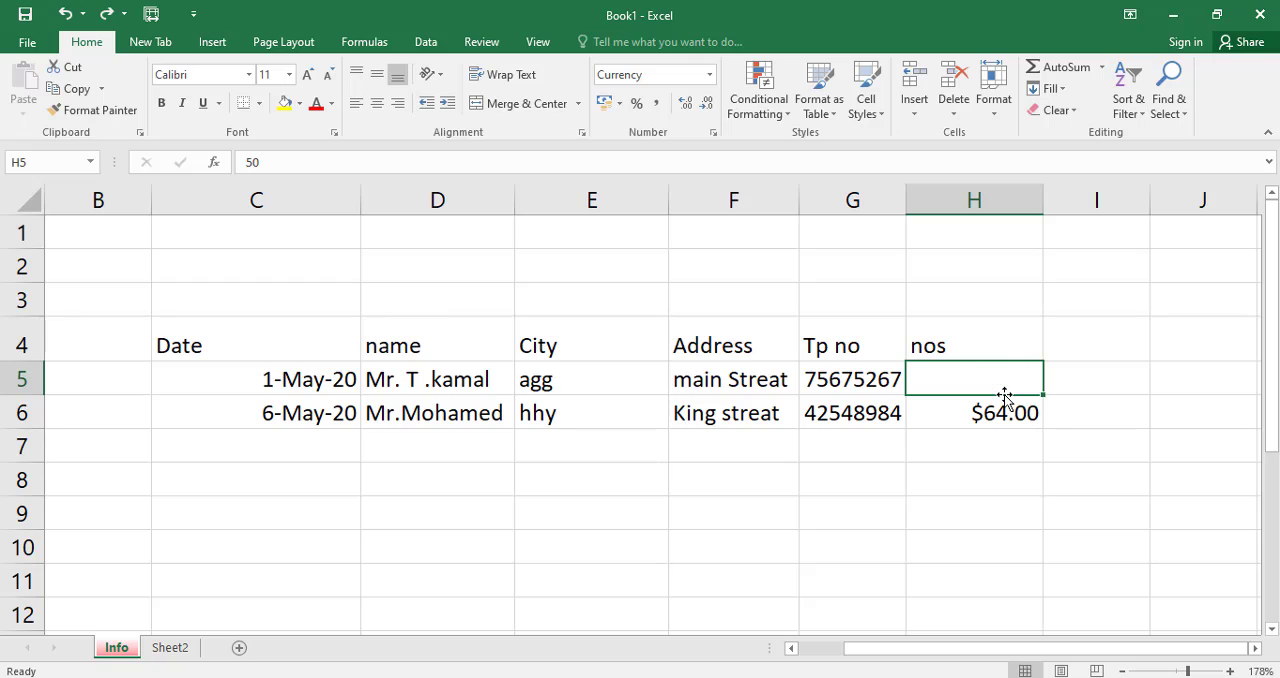
left_click(1004, 413)
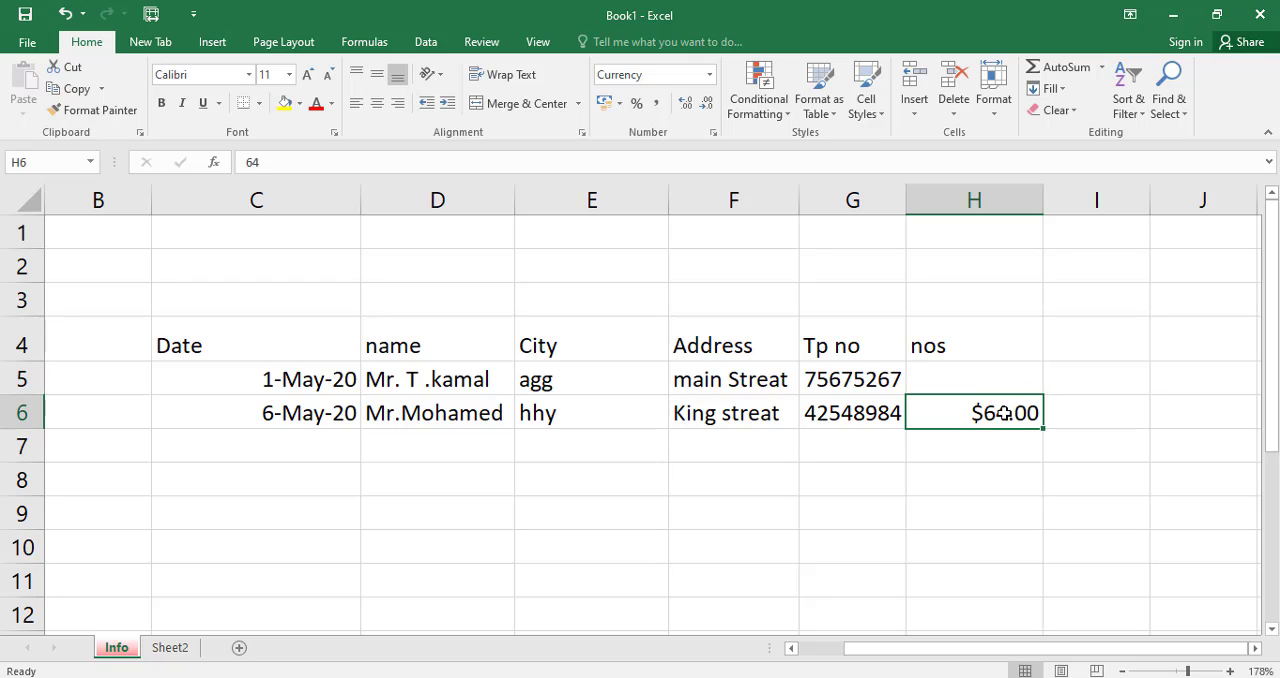
key("Delete")
left_click(1010, 490)
Enter 78 in cell H5 and clear the cell's formats.
left_click(975, 371)
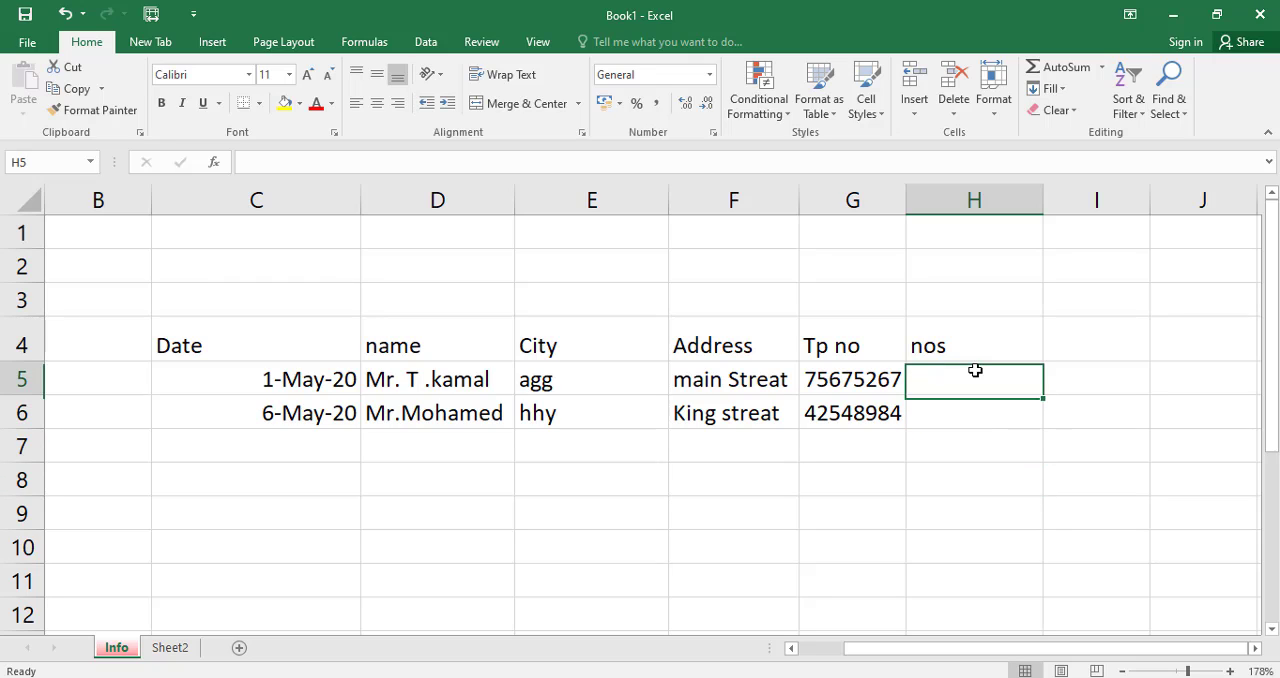
type("78")
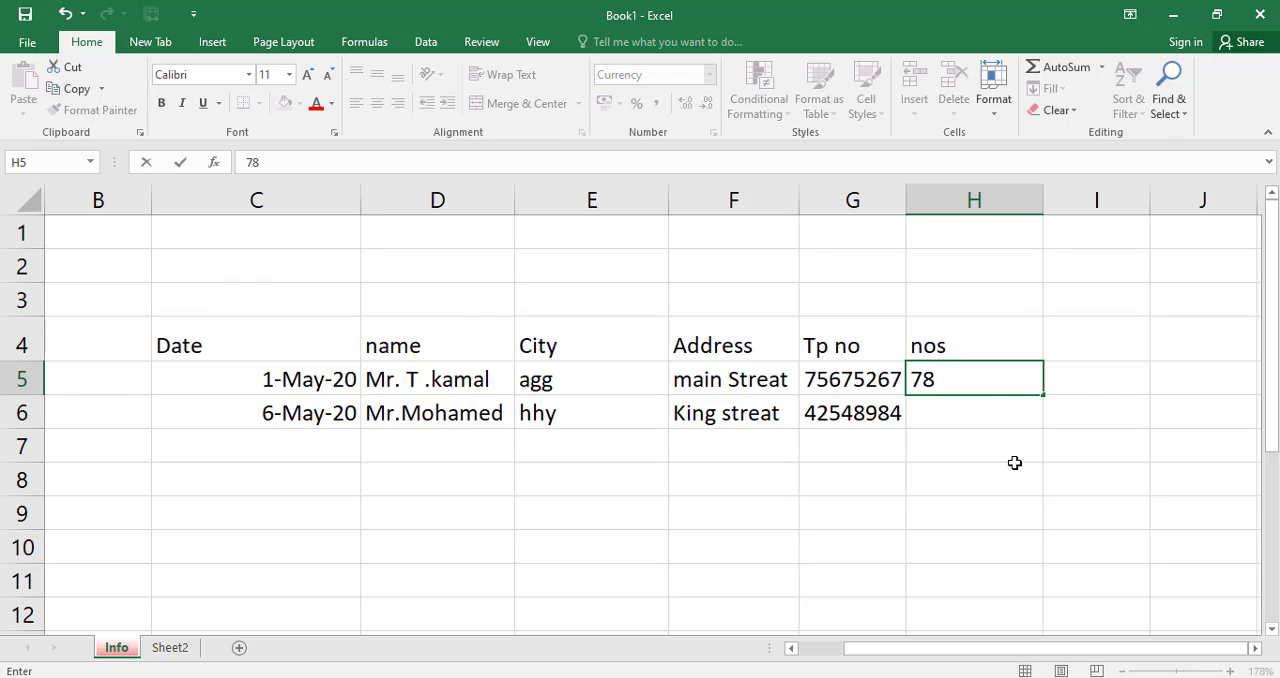
left_click(1013, 512)
left_click(997, 379)
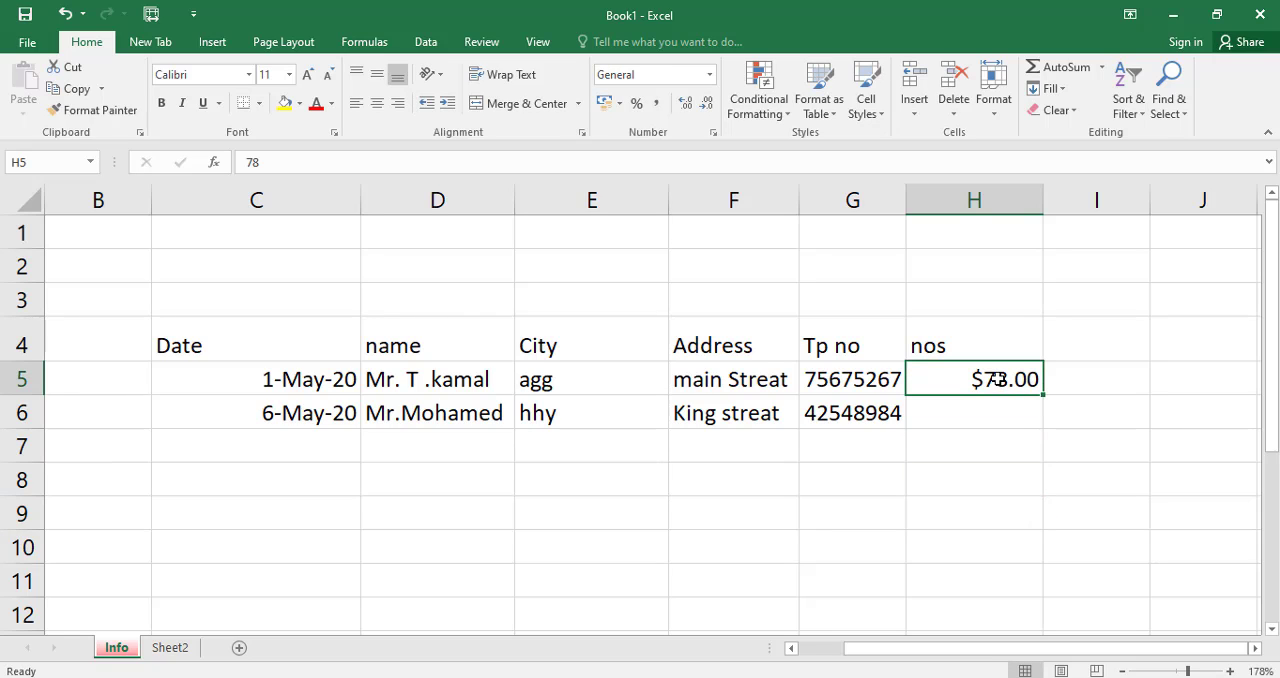
left_click(1058, 110)
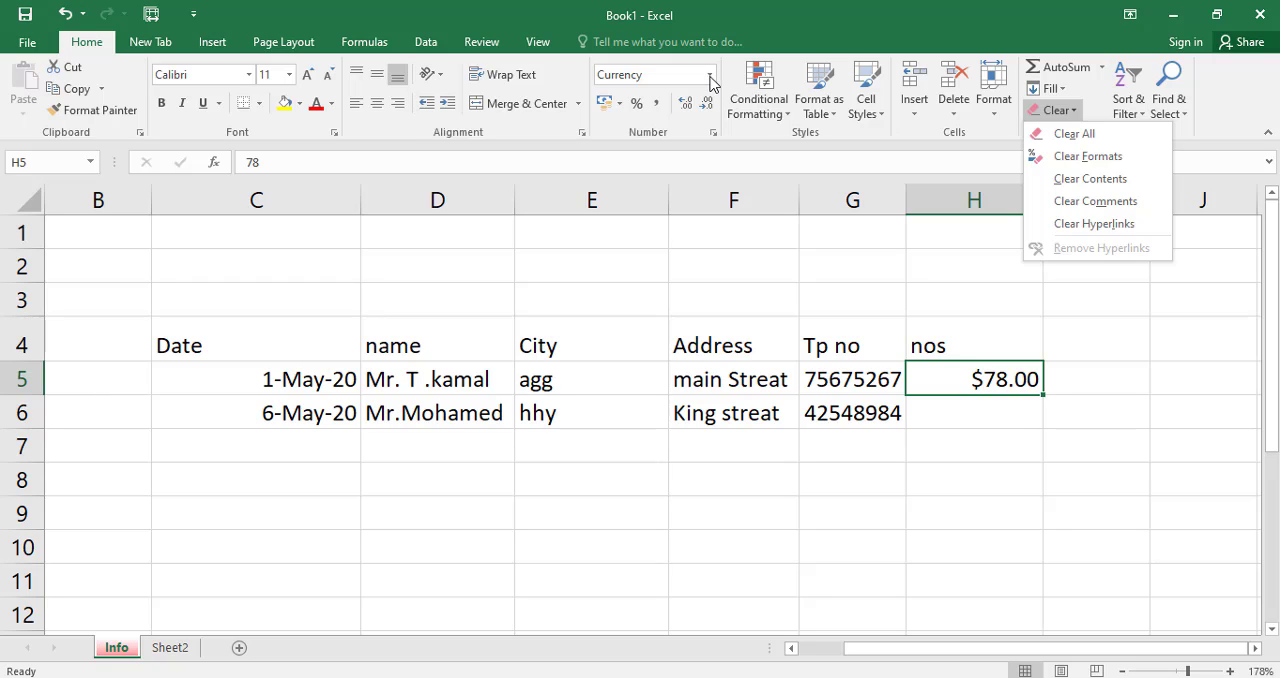
left_click(1113, 156)
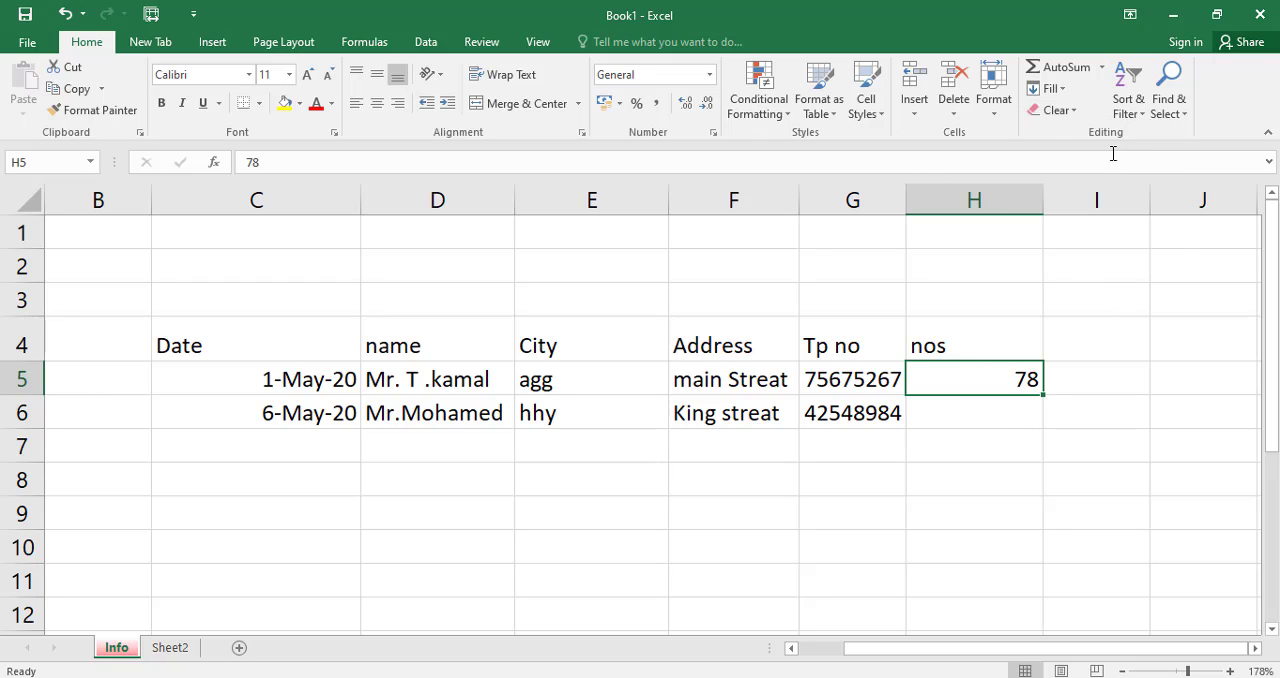
Apply Clear All to the empty cell H6 to remove its leftover currency format.
left_click(1000, 423)
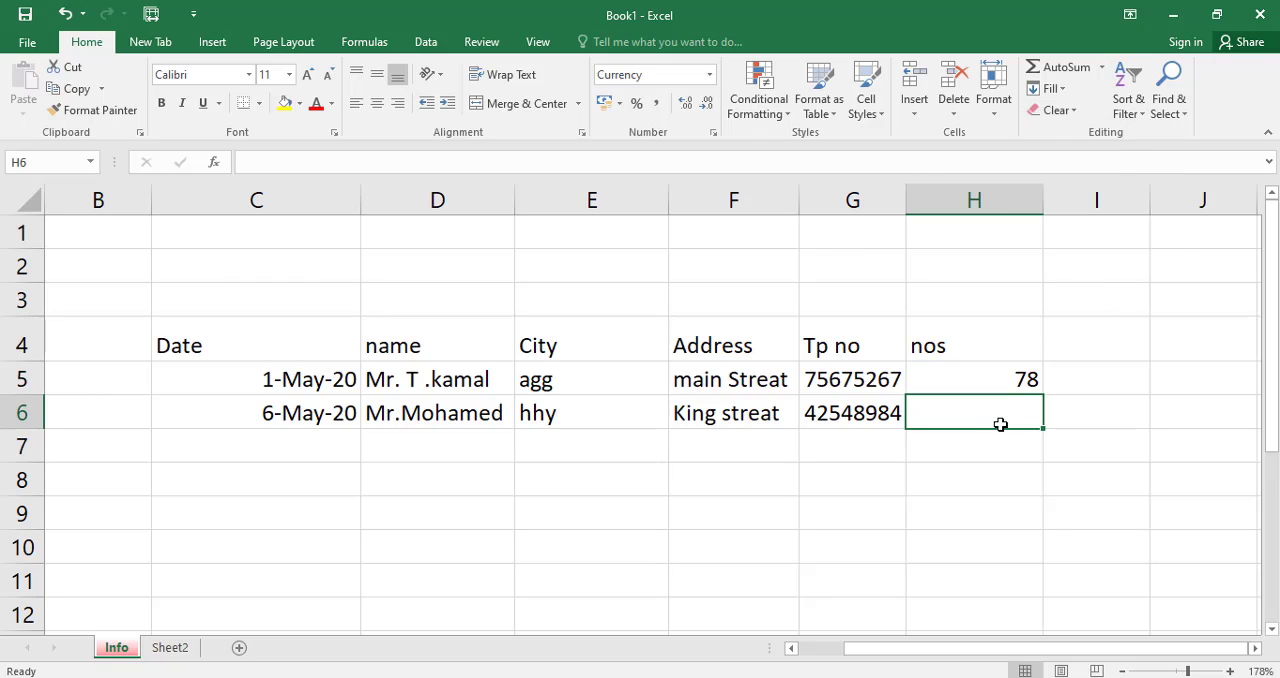
left_click(1068, 117)
left_click(1063, 131)
left_click(1008, 498)
left_click(984, 421)
Enter 48 in cell H6 under the nos header and check the number formats of H5 and H6.
type("48")
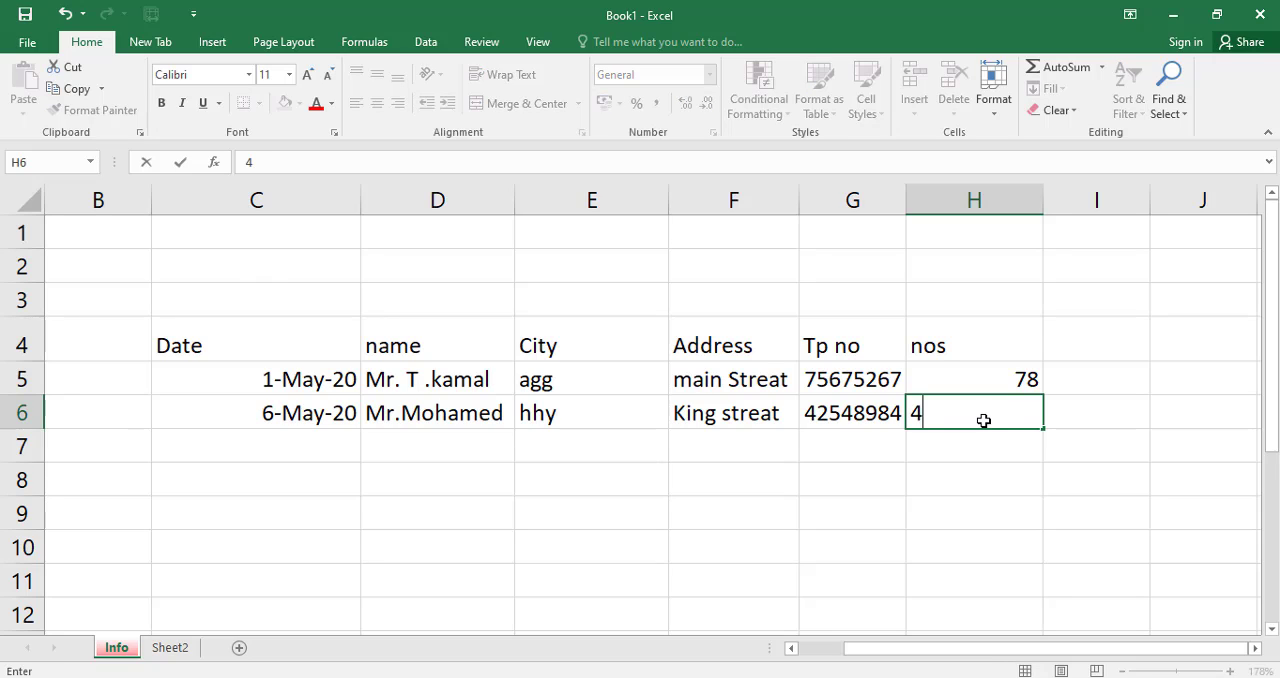
left_click(1013, 468)
left_click(980, 372)
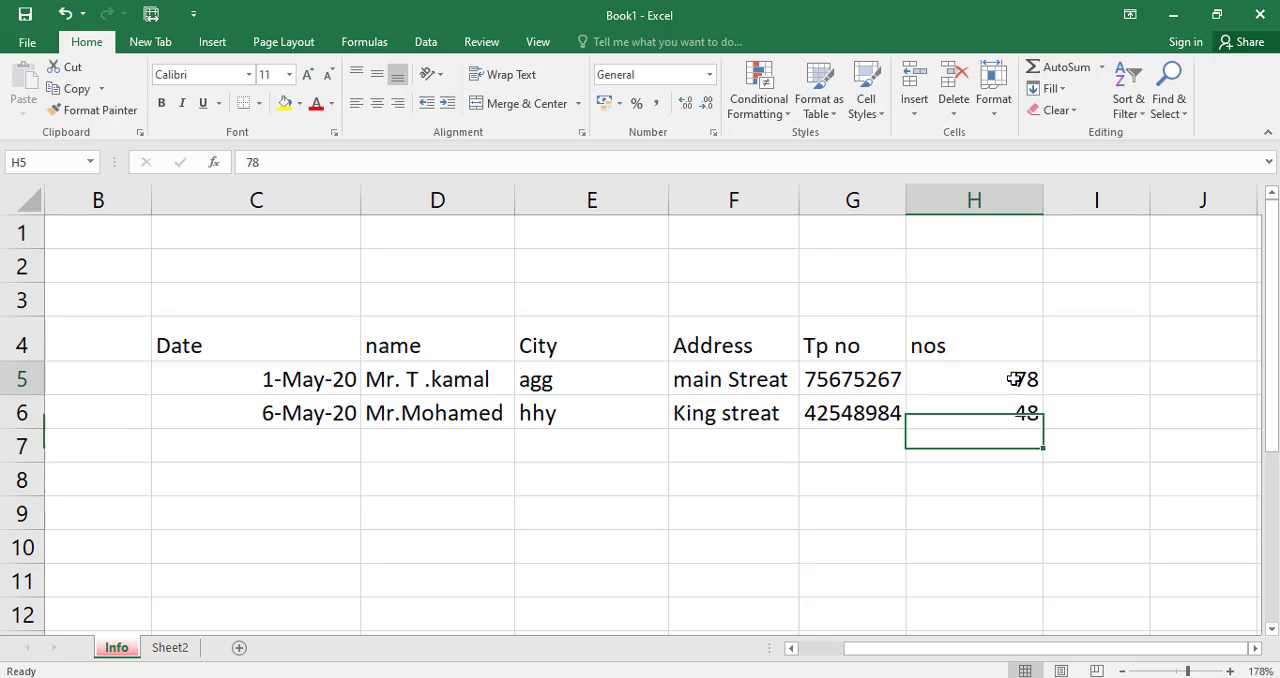
left_click(965, 411)
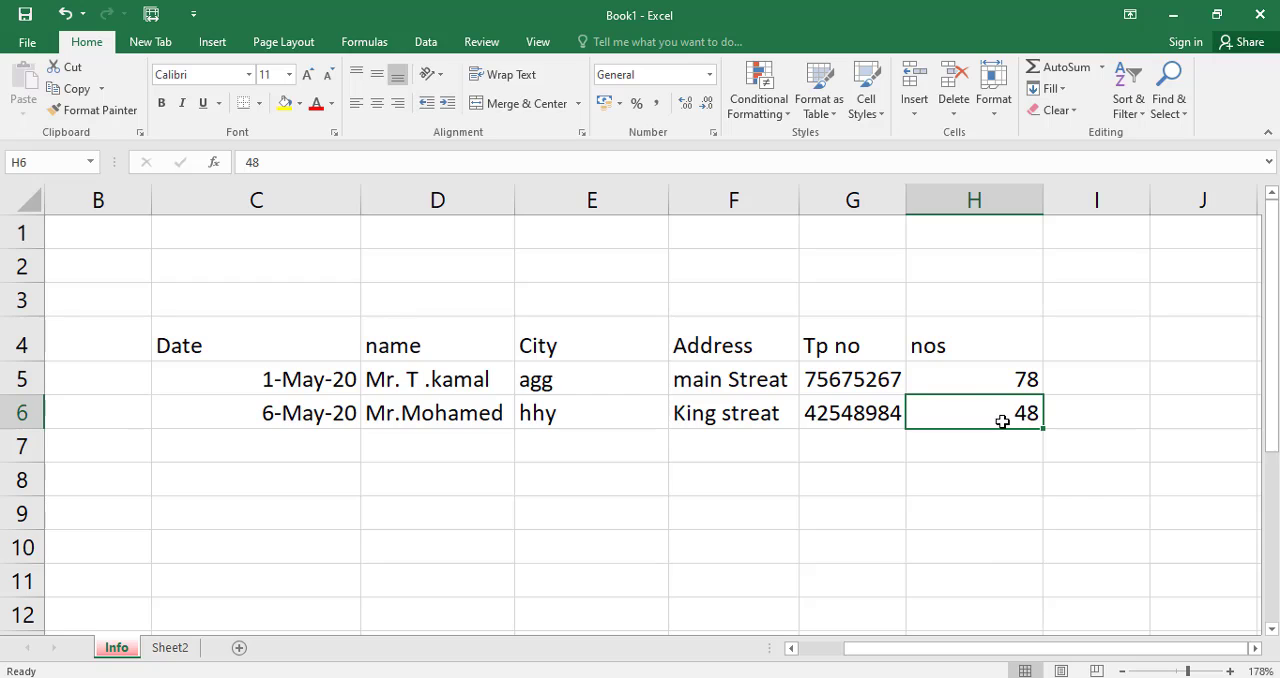
left_click(993, 375)
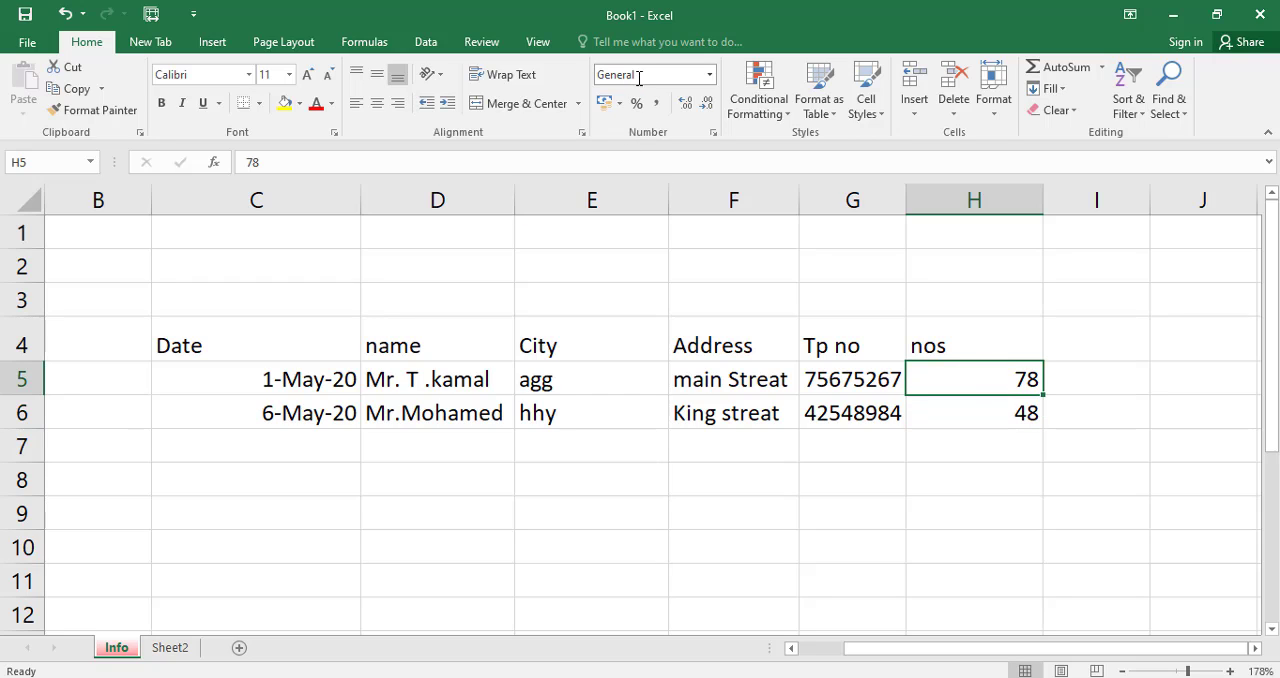
left_click(940, 514)
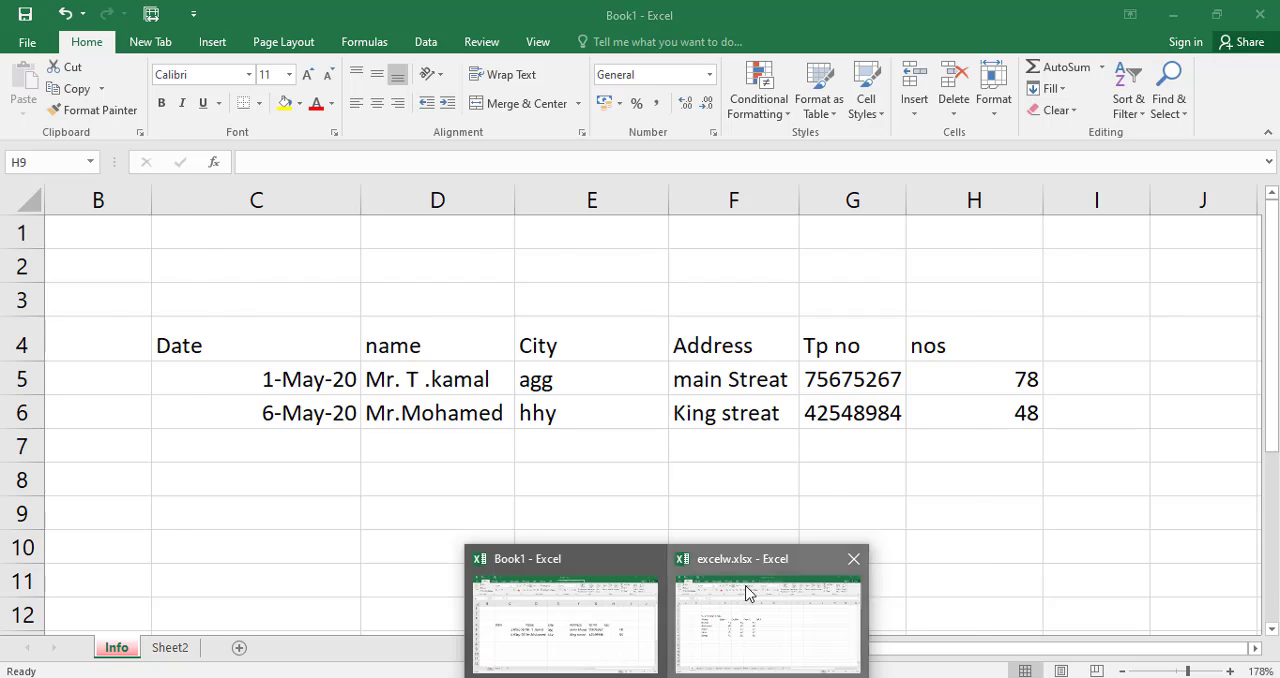
Switch to the excelw.xlsx workbook and copy the Year 11 Marks sheet table in C4:G10 of sheet m1.
left_click(748, 590)
left_click_drag(189, 282, 586, 409)
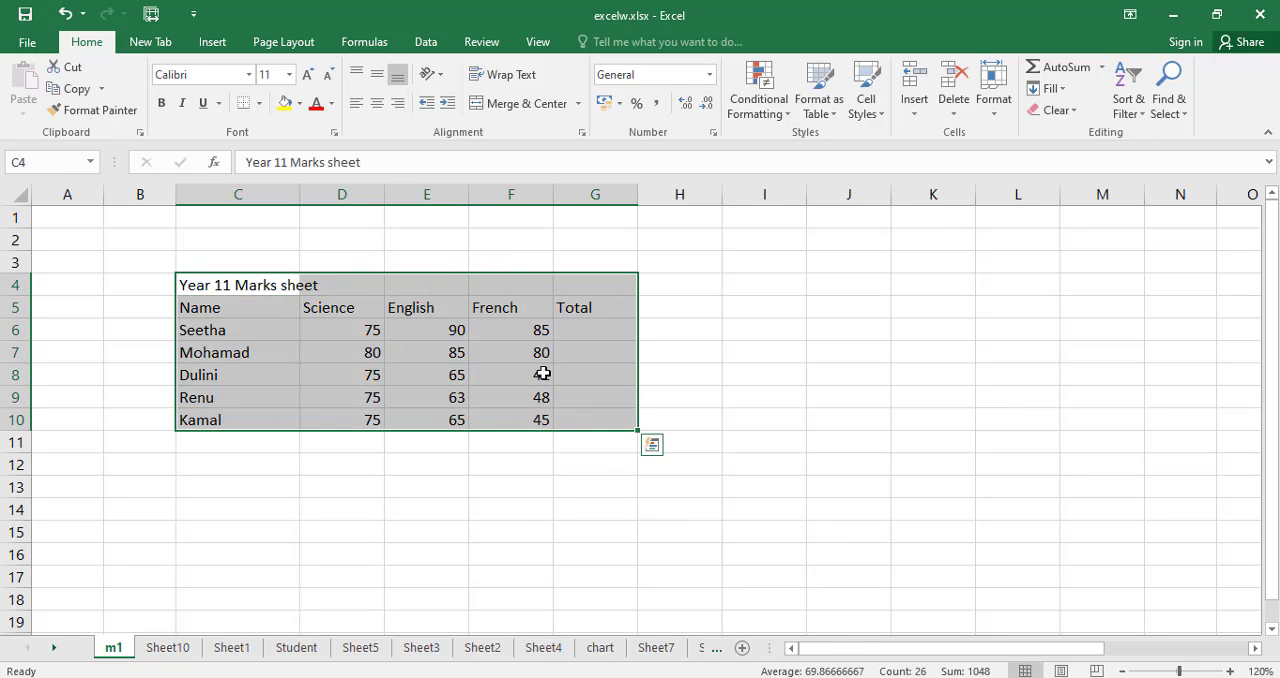
right_click(461, 333)
left_click(472, 312)
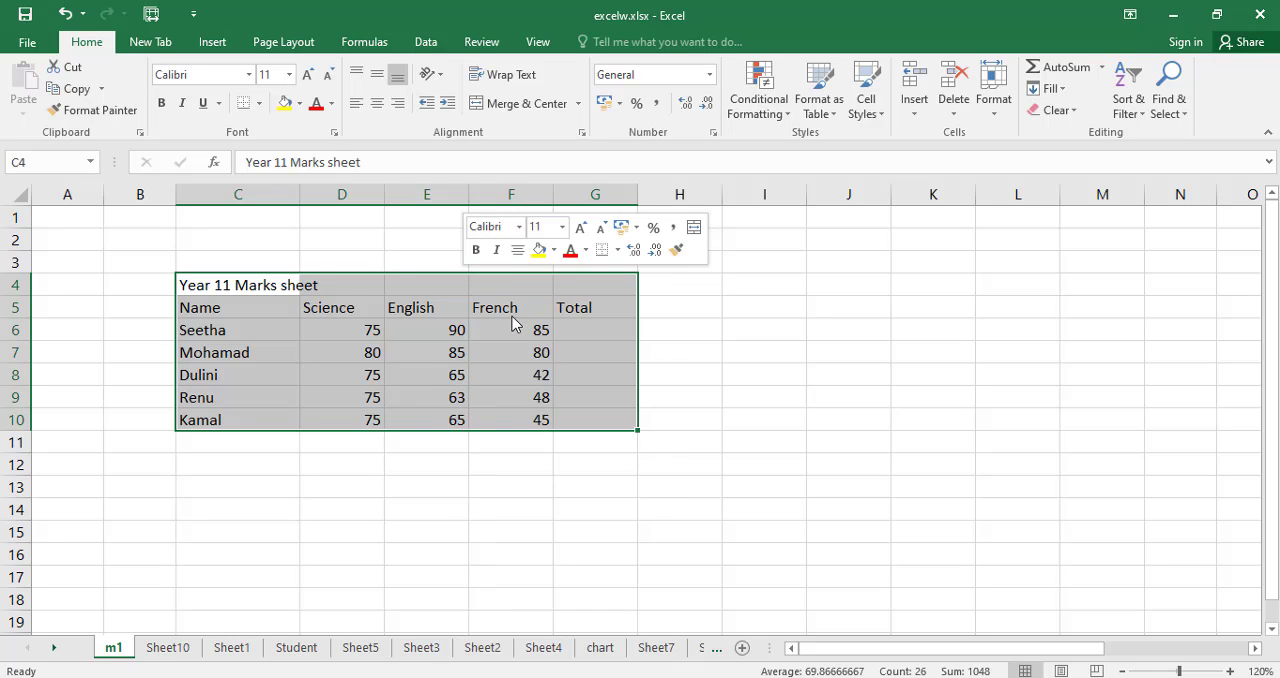
Paste the copied marks table into Sheet2 of the Book1 workbook, starting at cell D4.
left_click(665, 677)
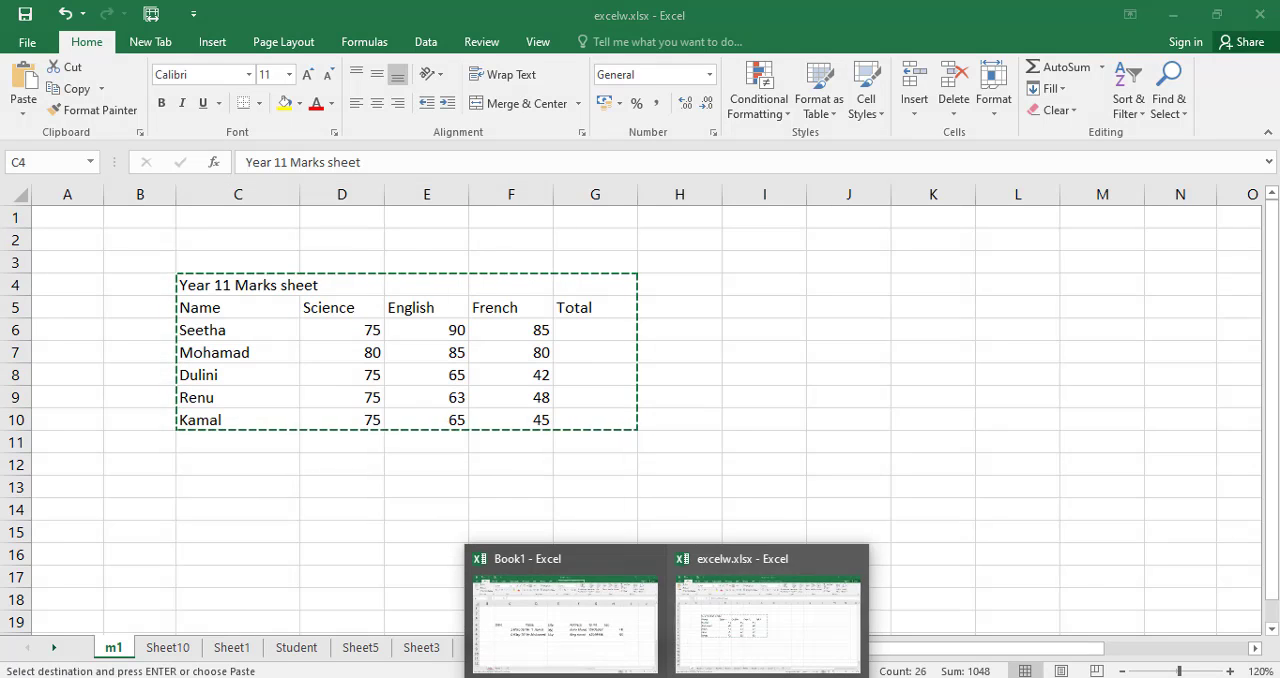
left_click(594, 612)
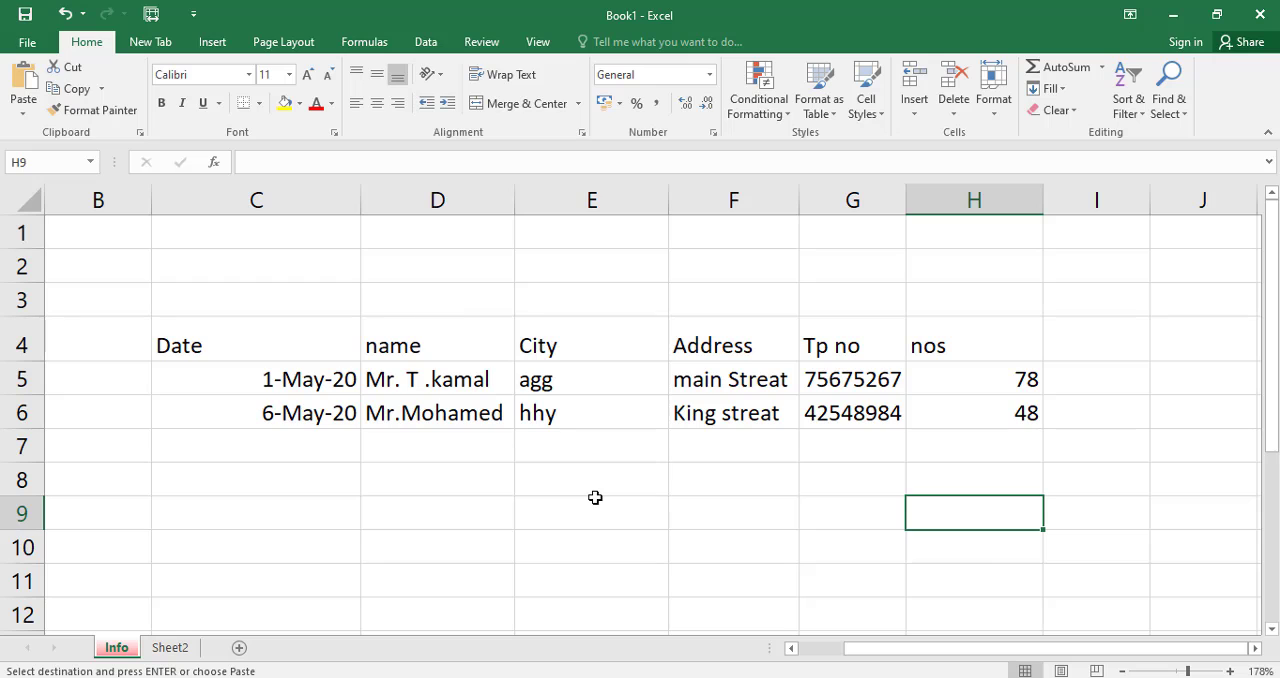
left_click(170, 648)
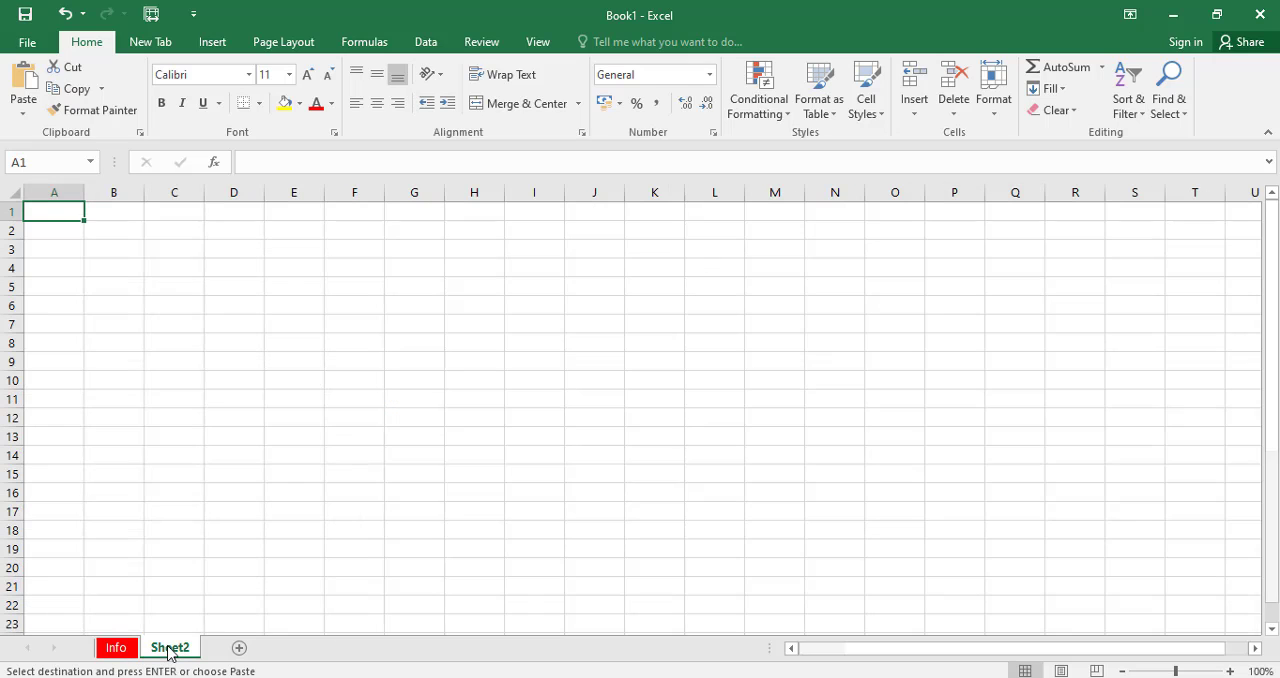
left_click(243, 267)
right_click(243, 265)
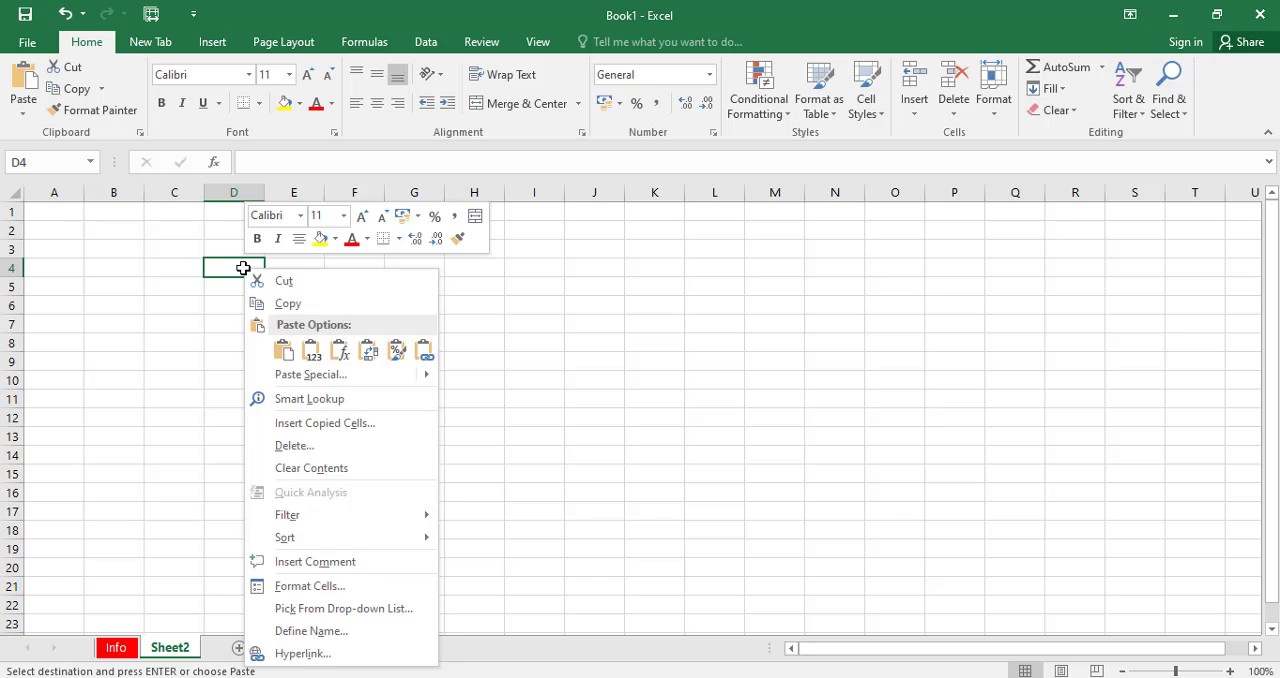
left_click(283, 352)
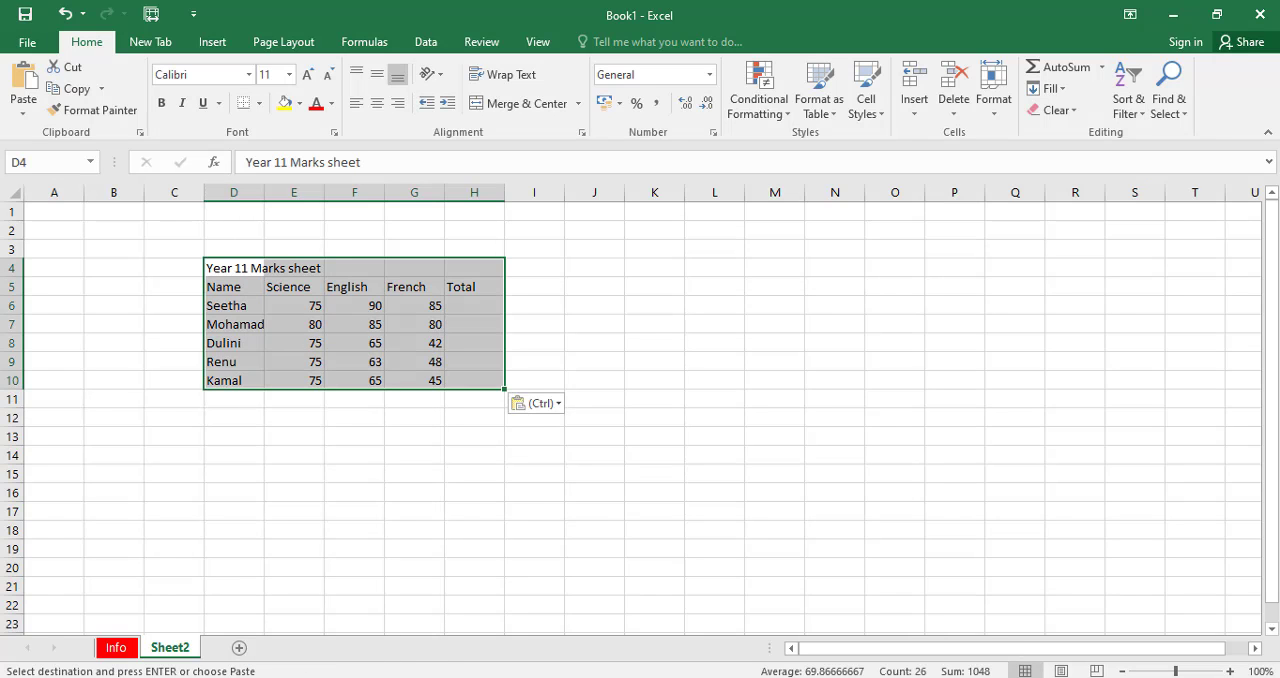
left_click_drag(1176, 672, 1184, 674)
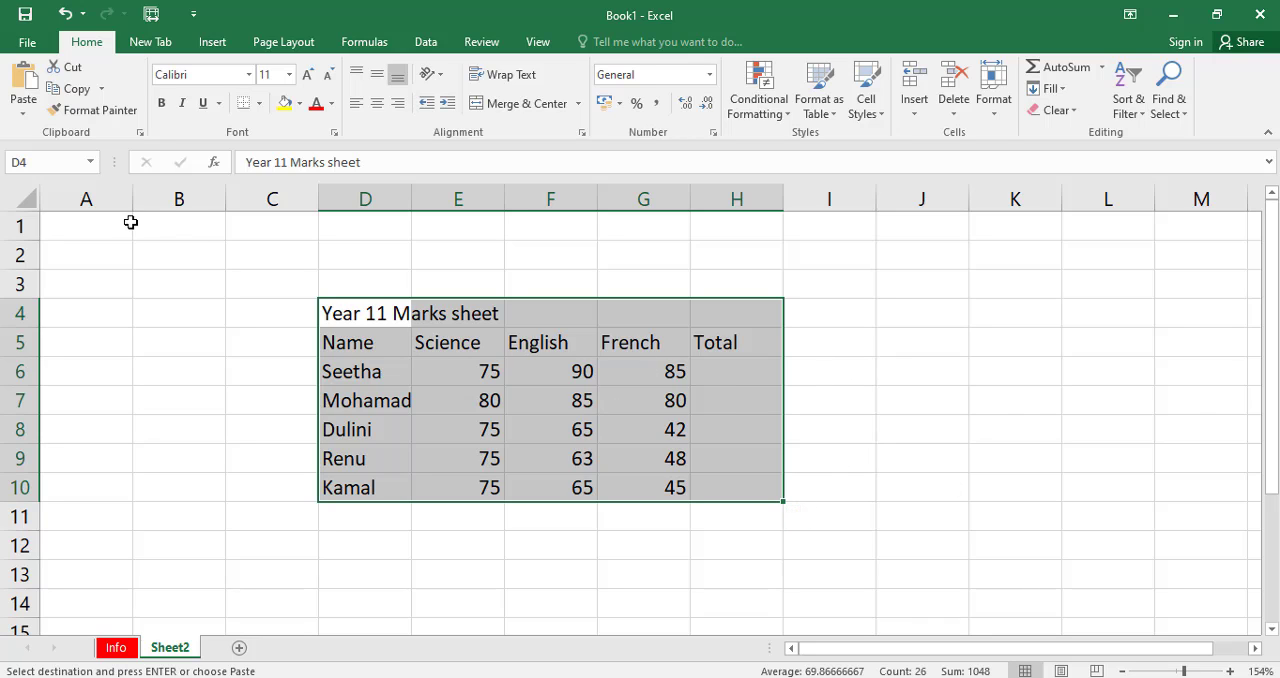
Examine the marks table's title, its name column, the Science marks and the empty Total column.
left_click(742, 368)
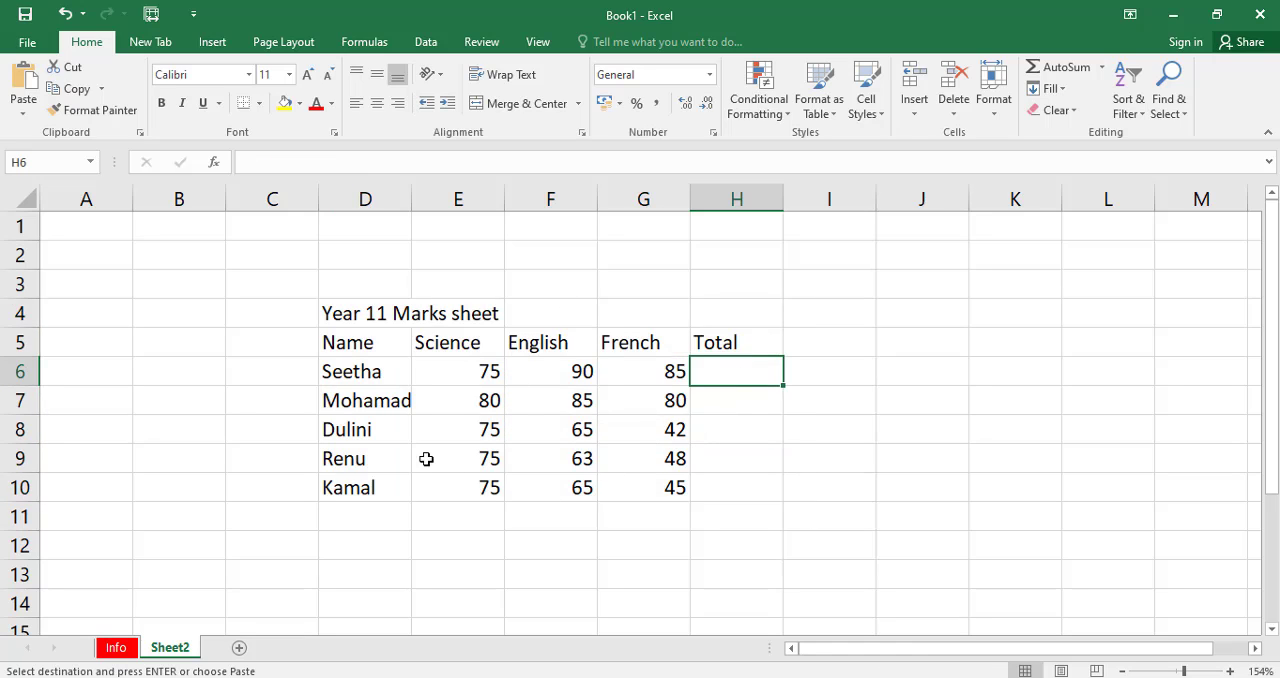
left_click(349, 313)
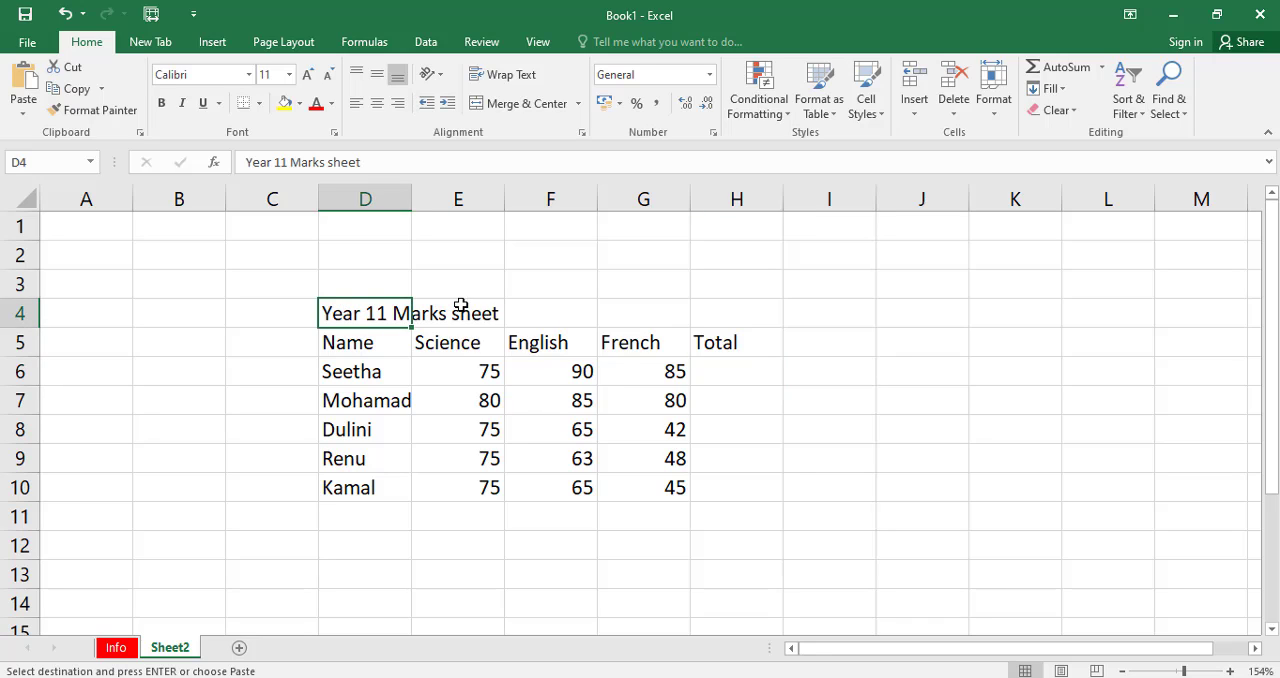
left_click(362, 341)
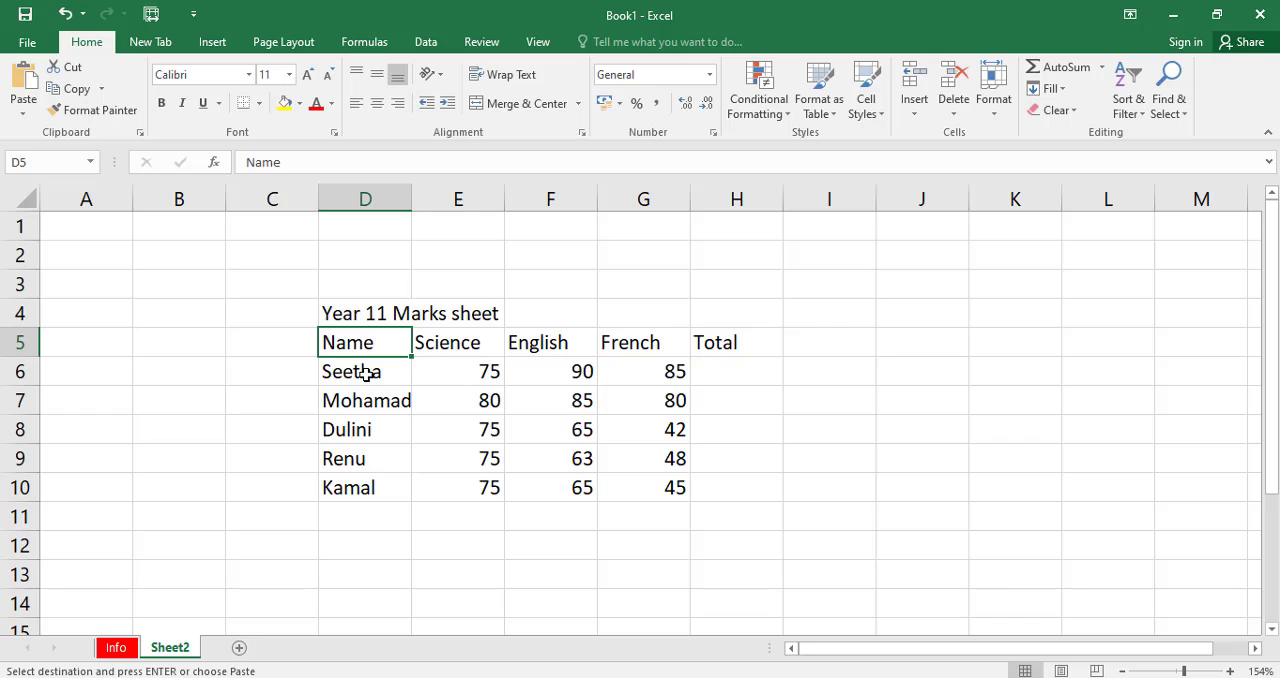
left_click(365, 374)
key("Down")
key("Down")
key("Down")
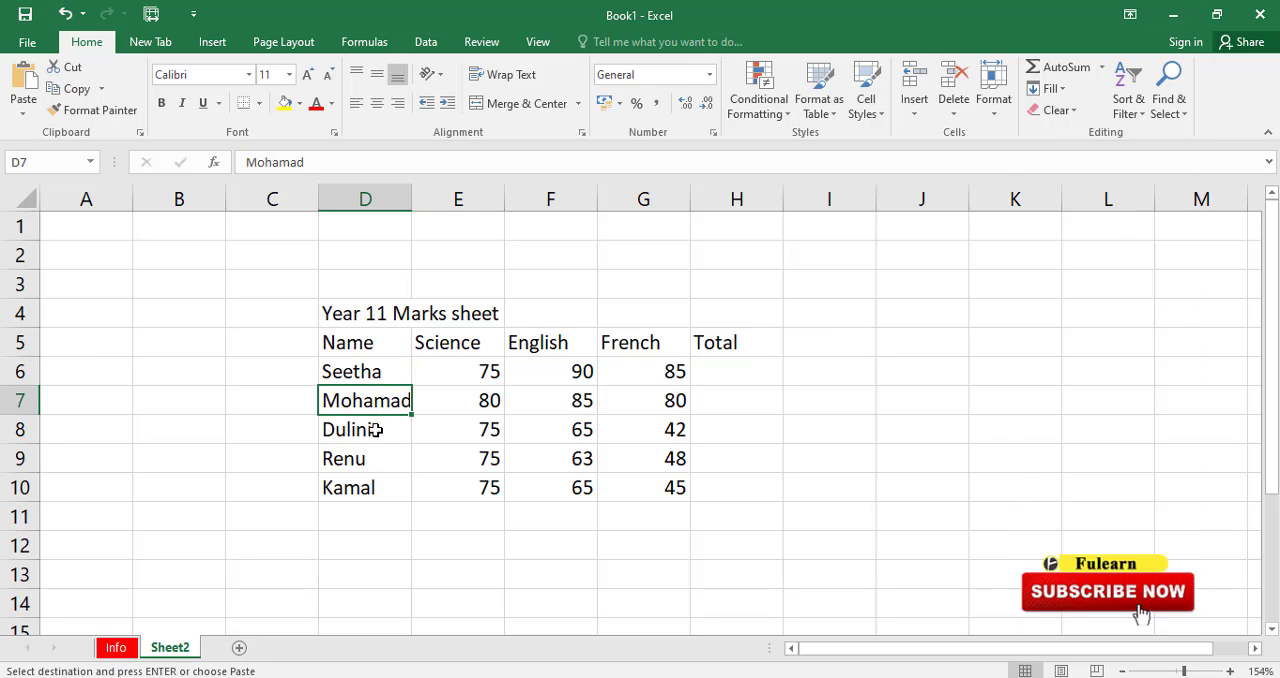
left_click(458, 348)
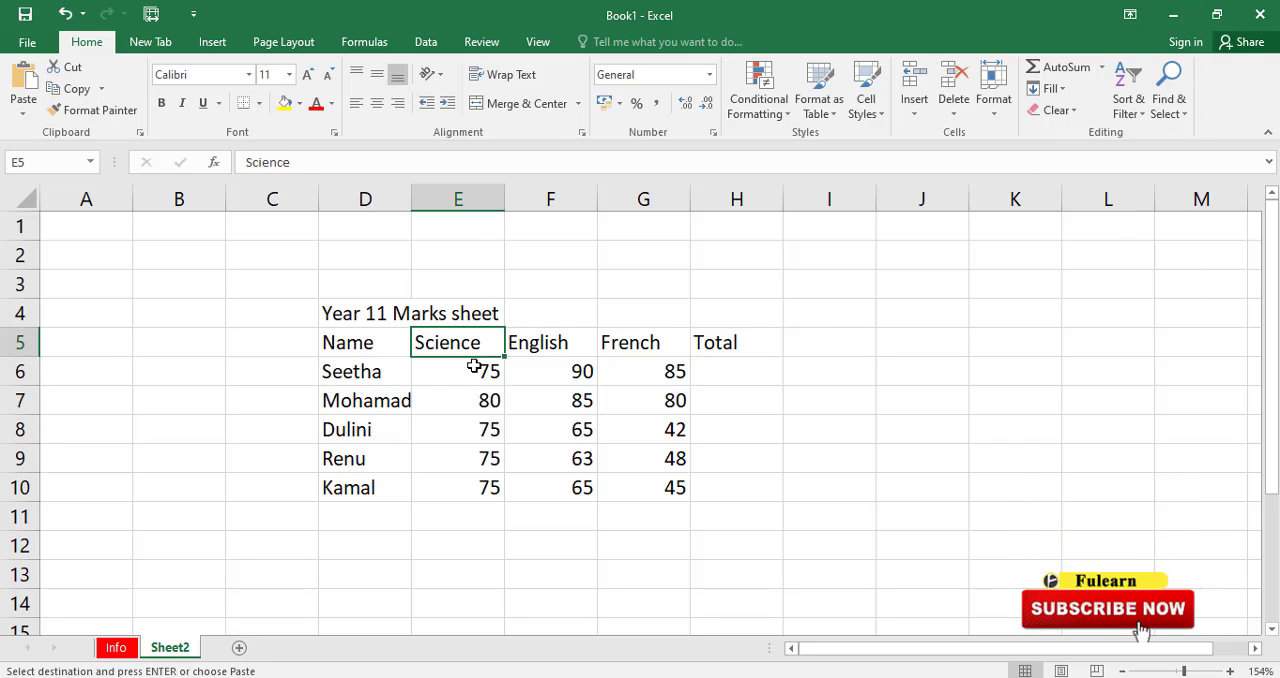
key("Down")
key("Down")
key("Down")
key("Down")
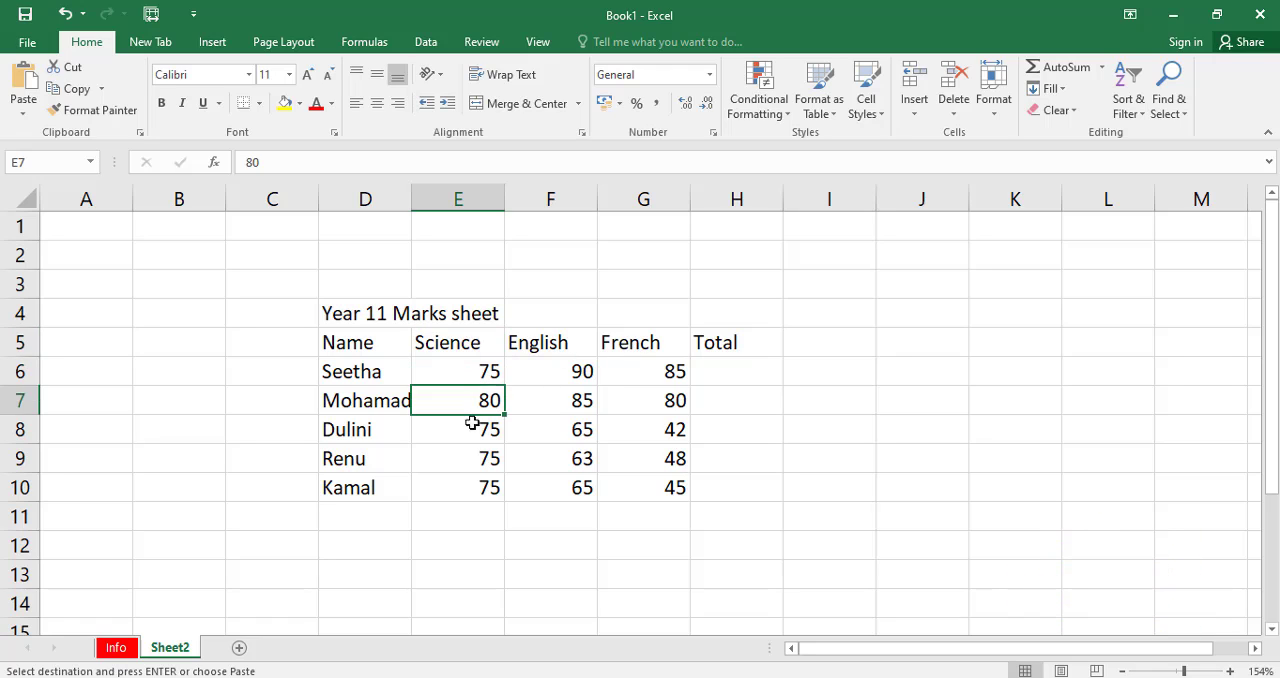
left_click(468, 491)
left_click(471, 429)
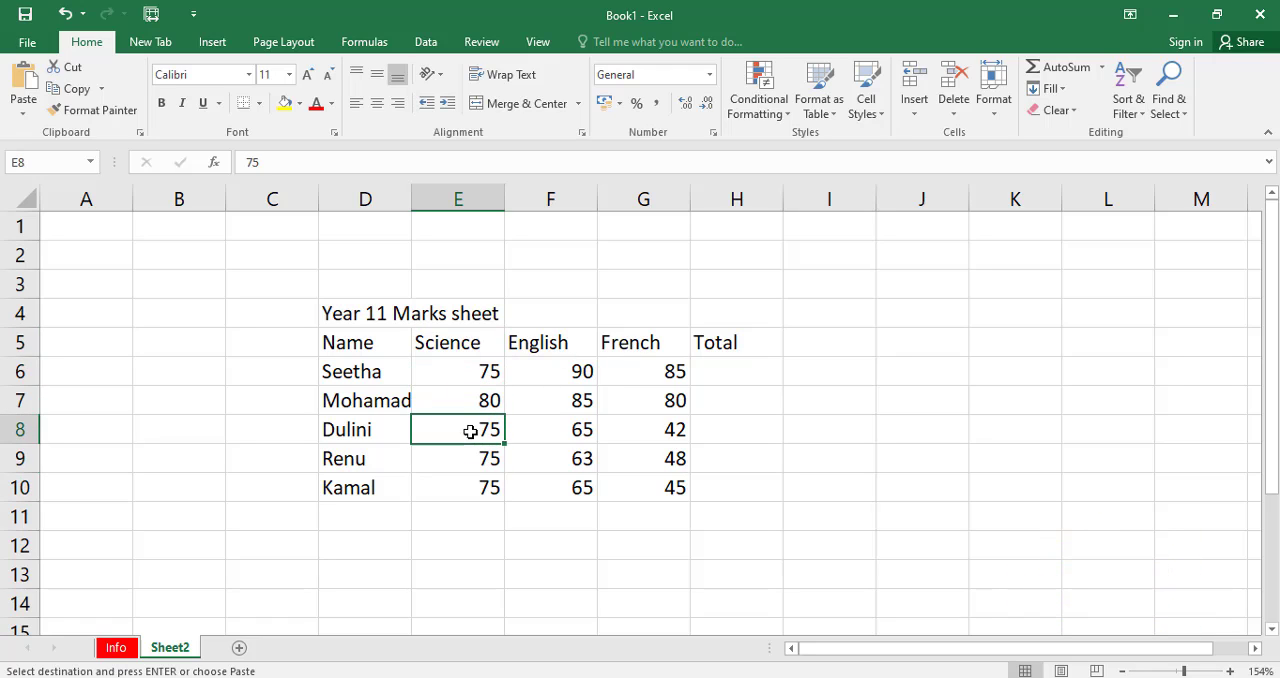
Change the Science mark in cell E9 to 56.
left_click(471, 466)
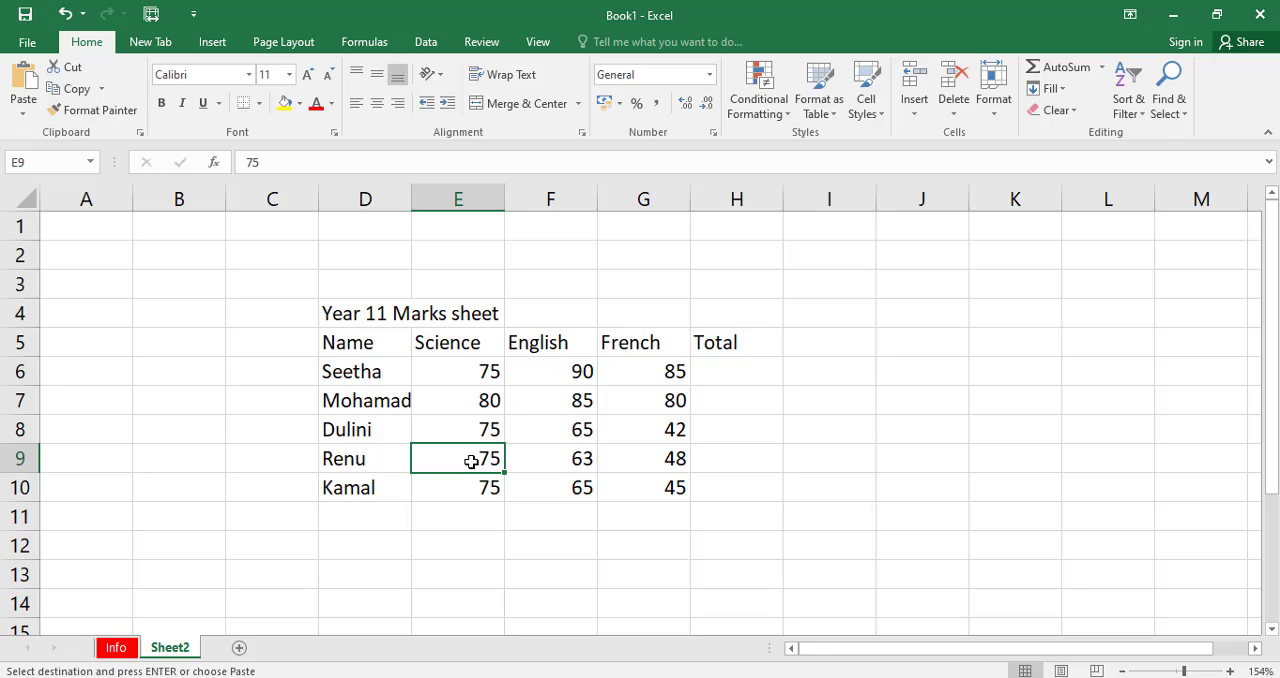
type("56")
left_click(575, 482)
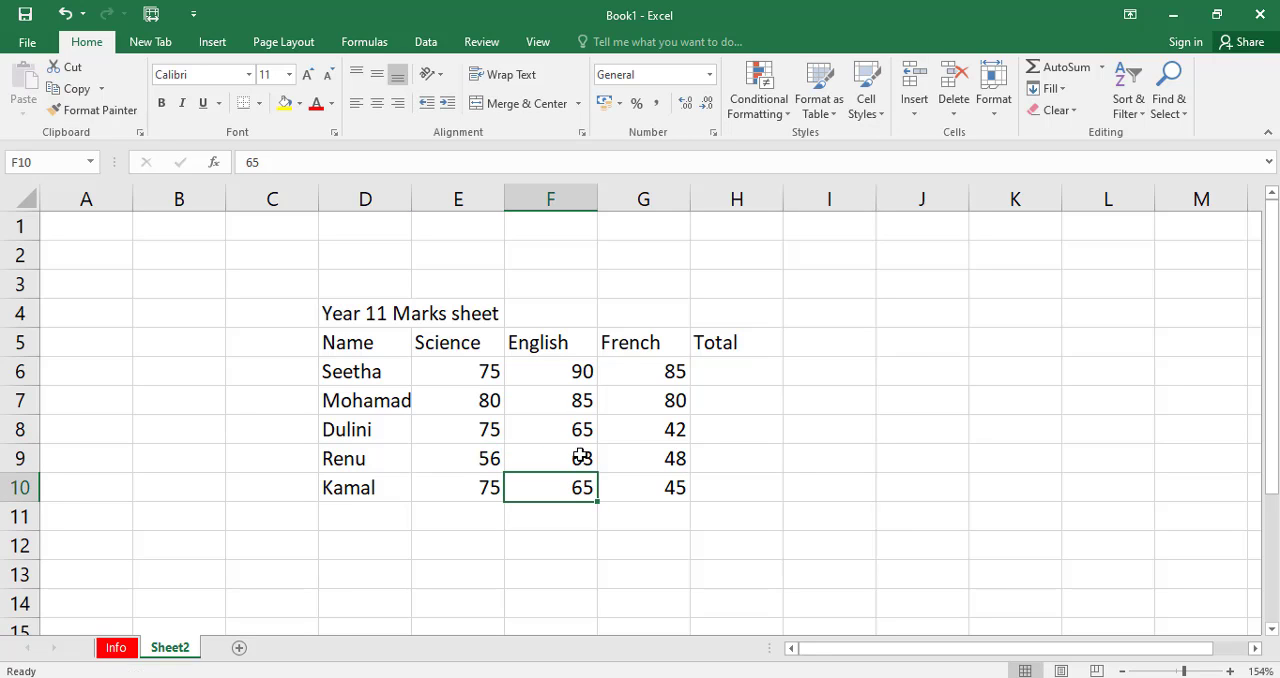
left_click(580, 456)
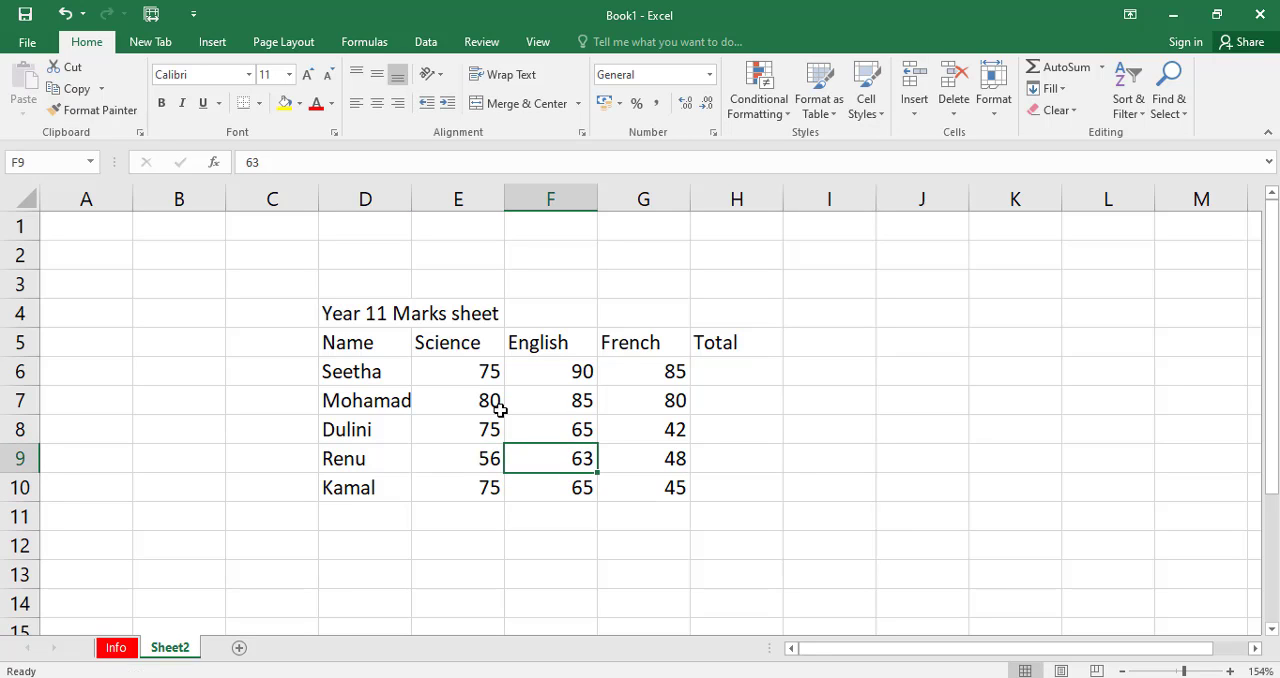
Merge and center the Year 11 Marks sheet title across cells D4:H4.
left_click(736, 372)
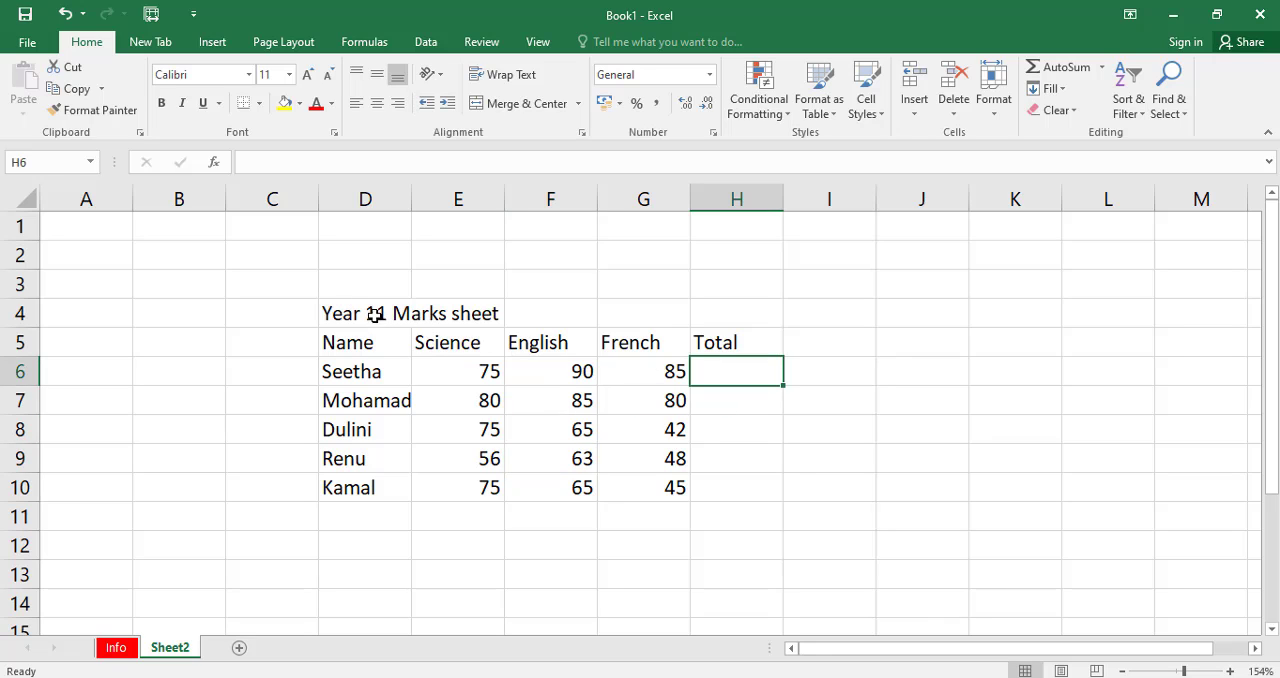
left_click_drag(372, 314, 711, 323)
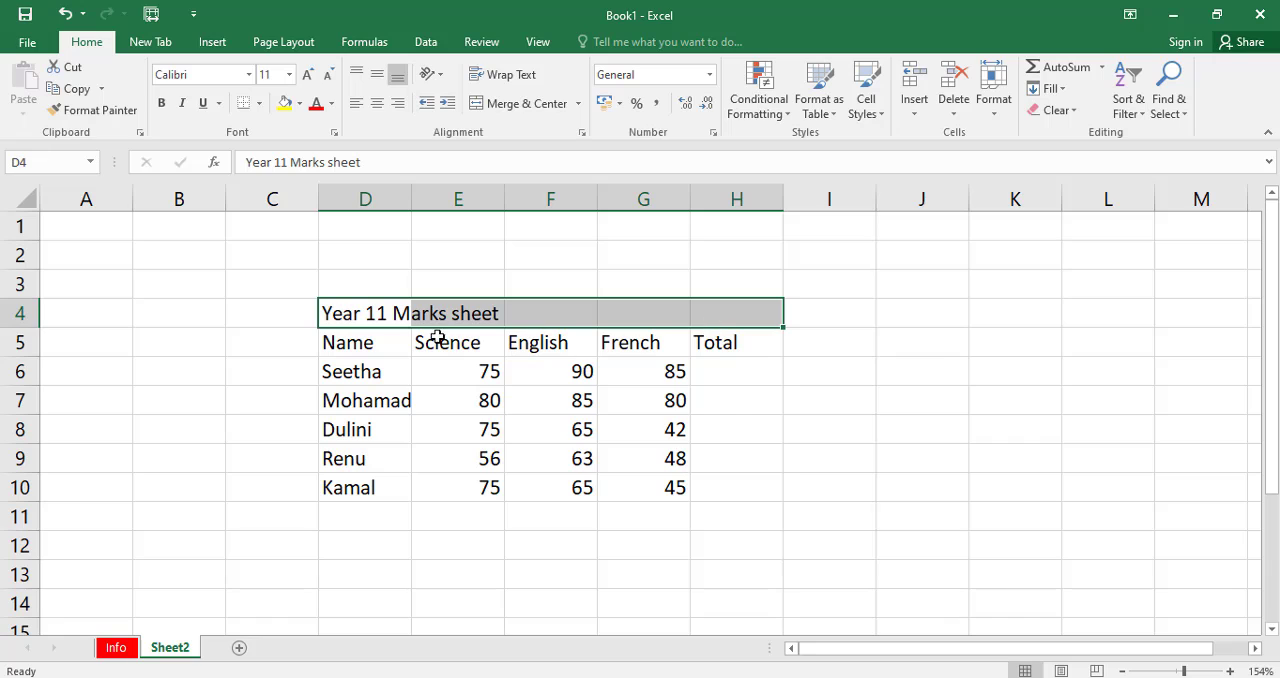
left_click(682, 314)
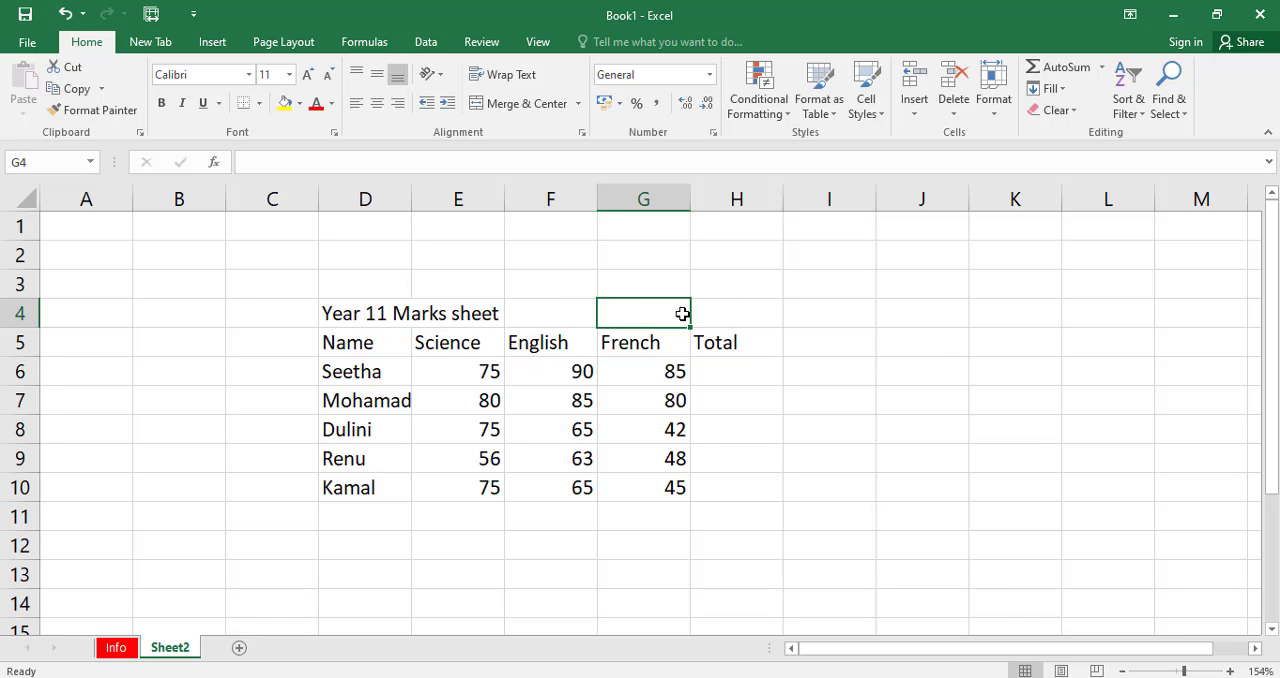
left_click_drag(372, 312, 732, 320)
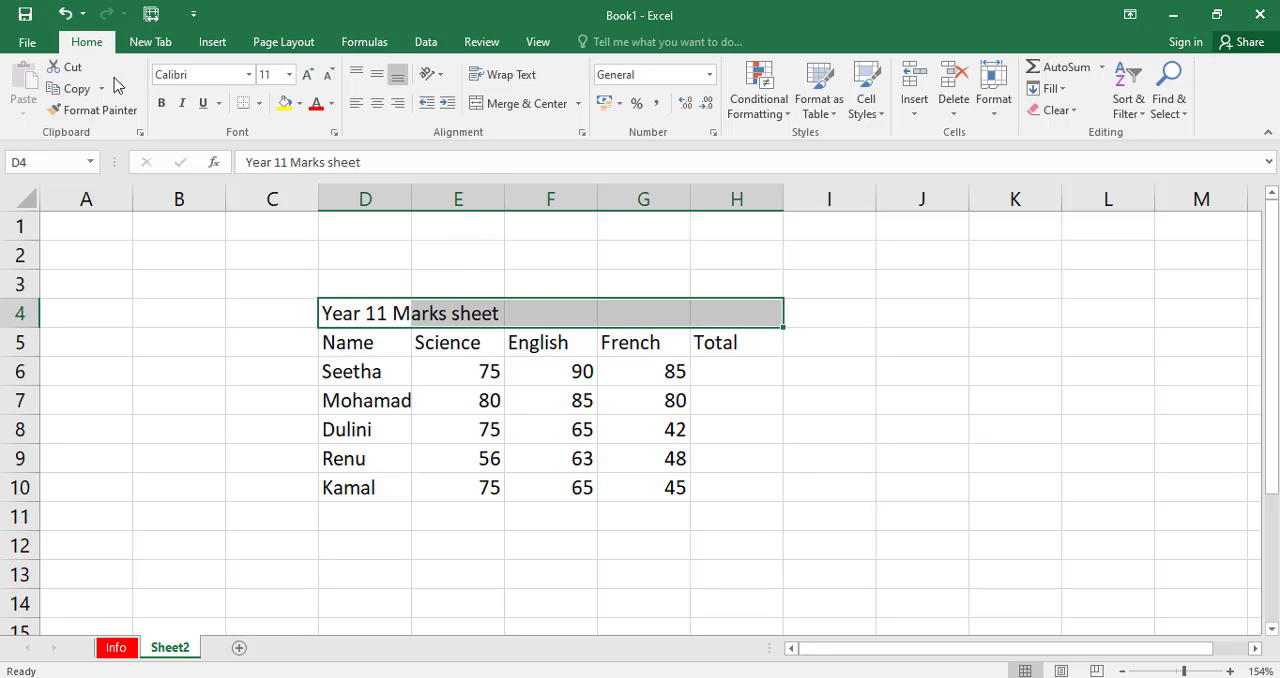
left_click(519, 101)
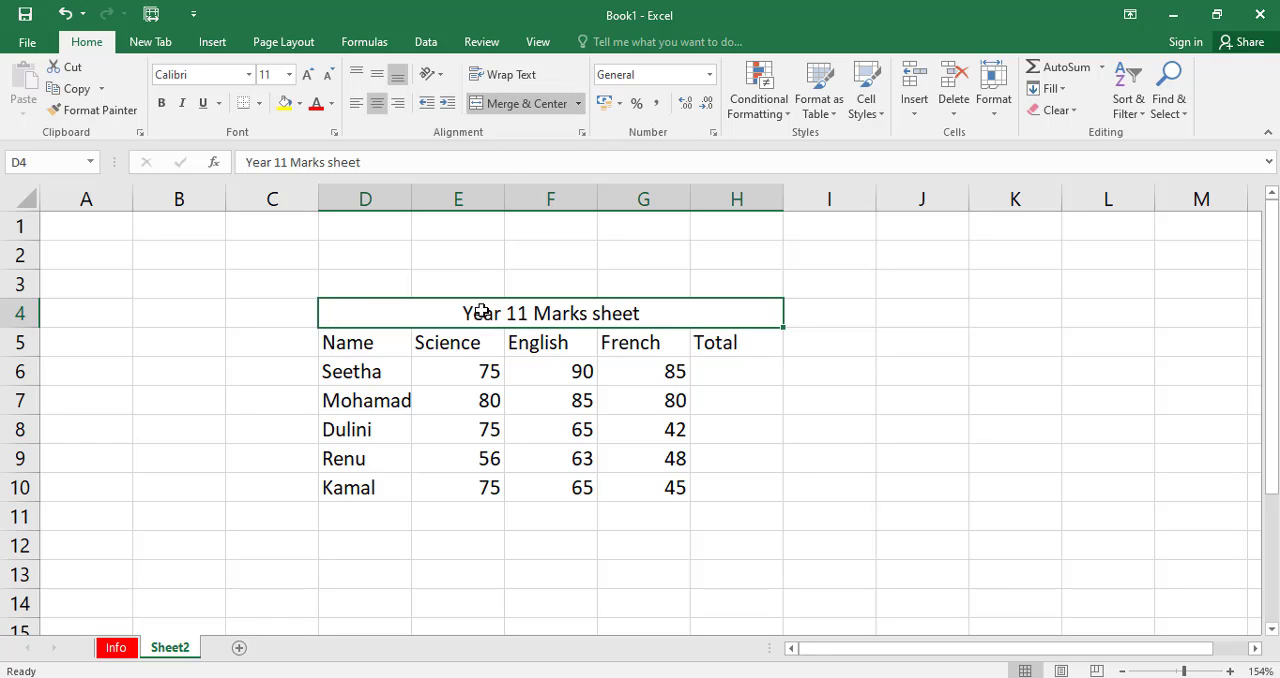
left_click(489, 392)
left_click(494, 311)
Enter the formula =E6+F6+G6 in cell H6 to total the first student's Science, English and French marks.
left_click(748, 373)
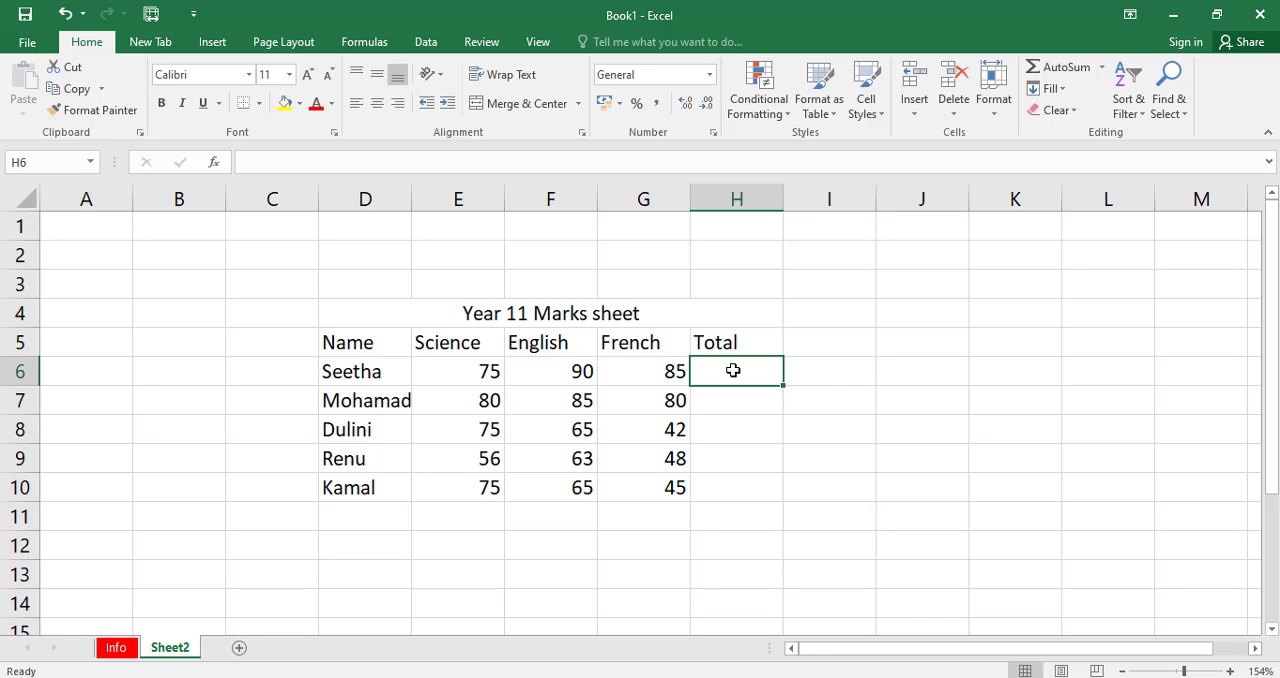
left_click(716, 422)
left_click(716, 380)
type("=")
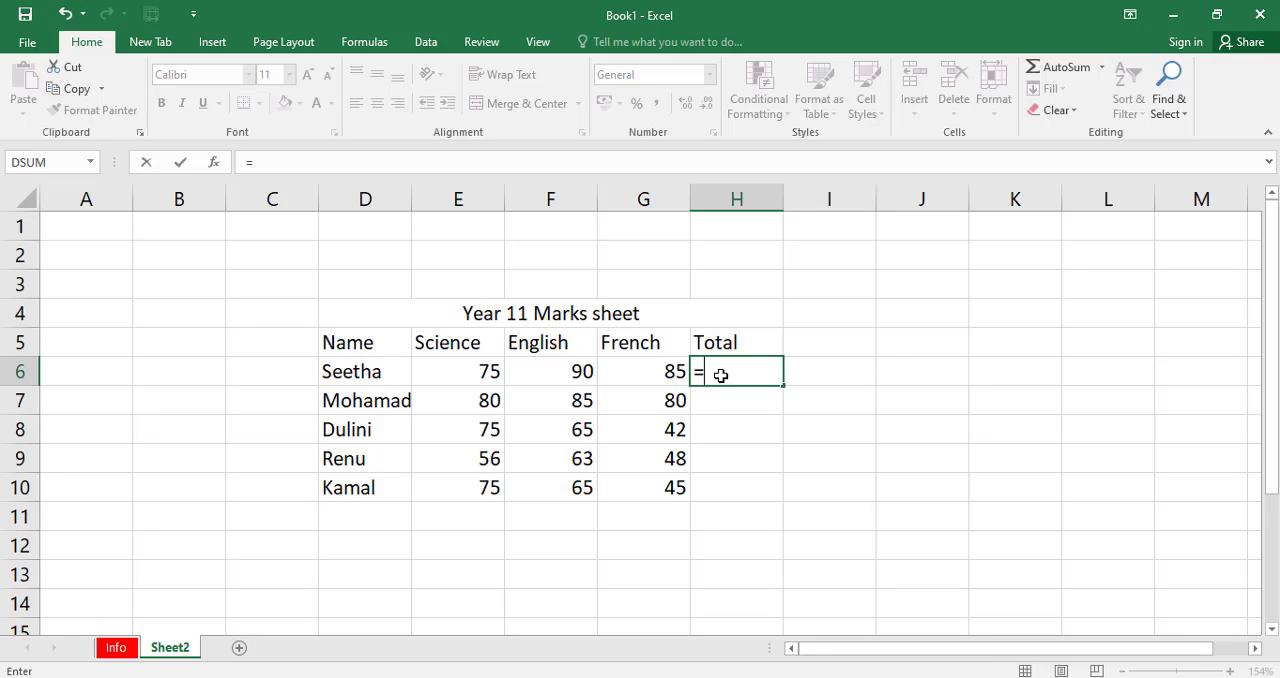
left_click(480, 372)
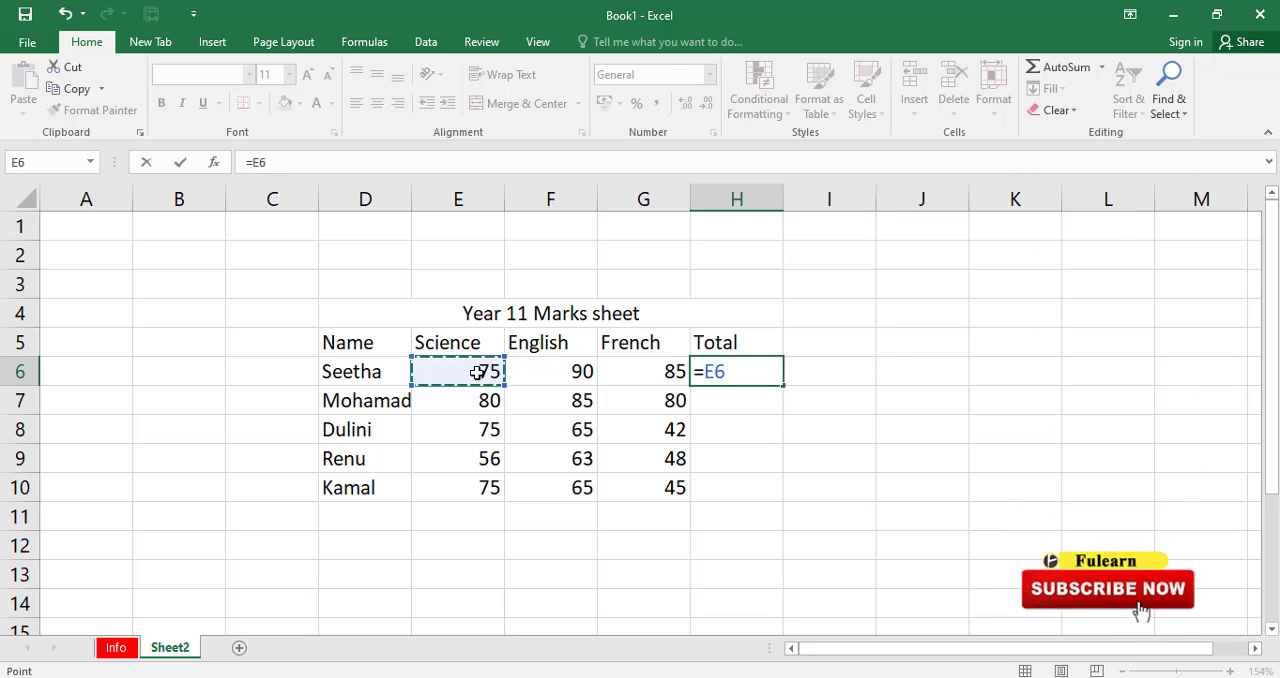
type("+")
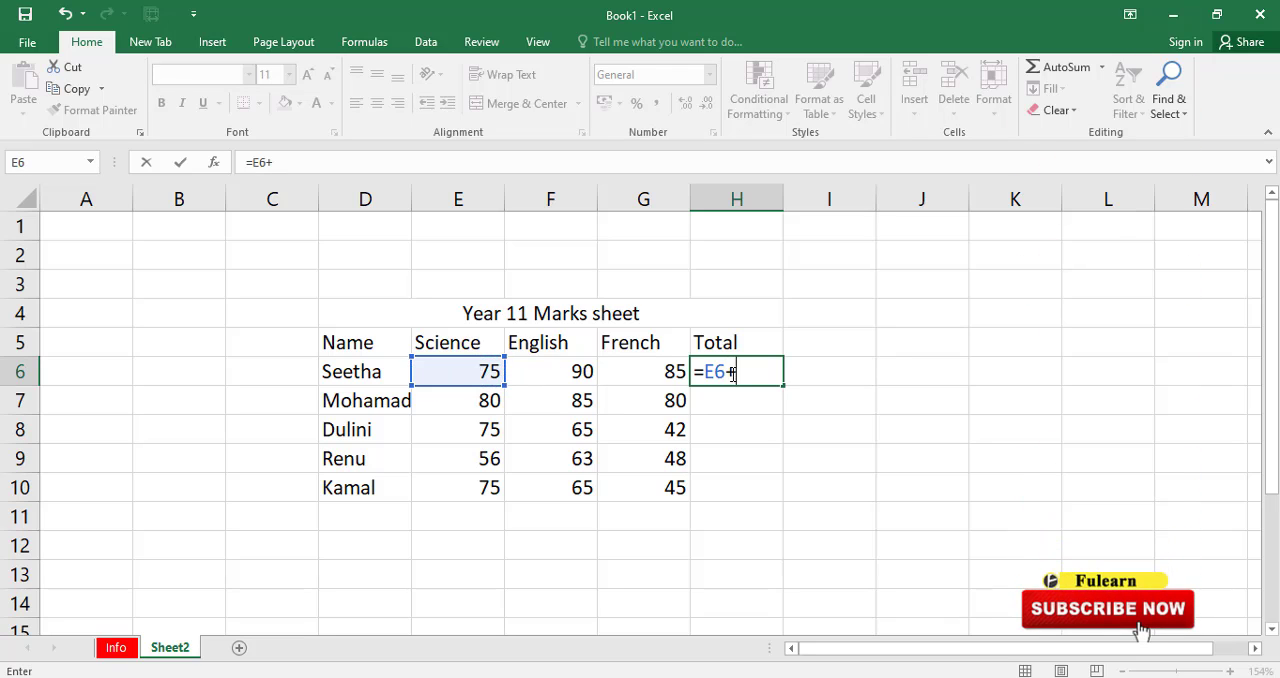
left_click(568, 371)
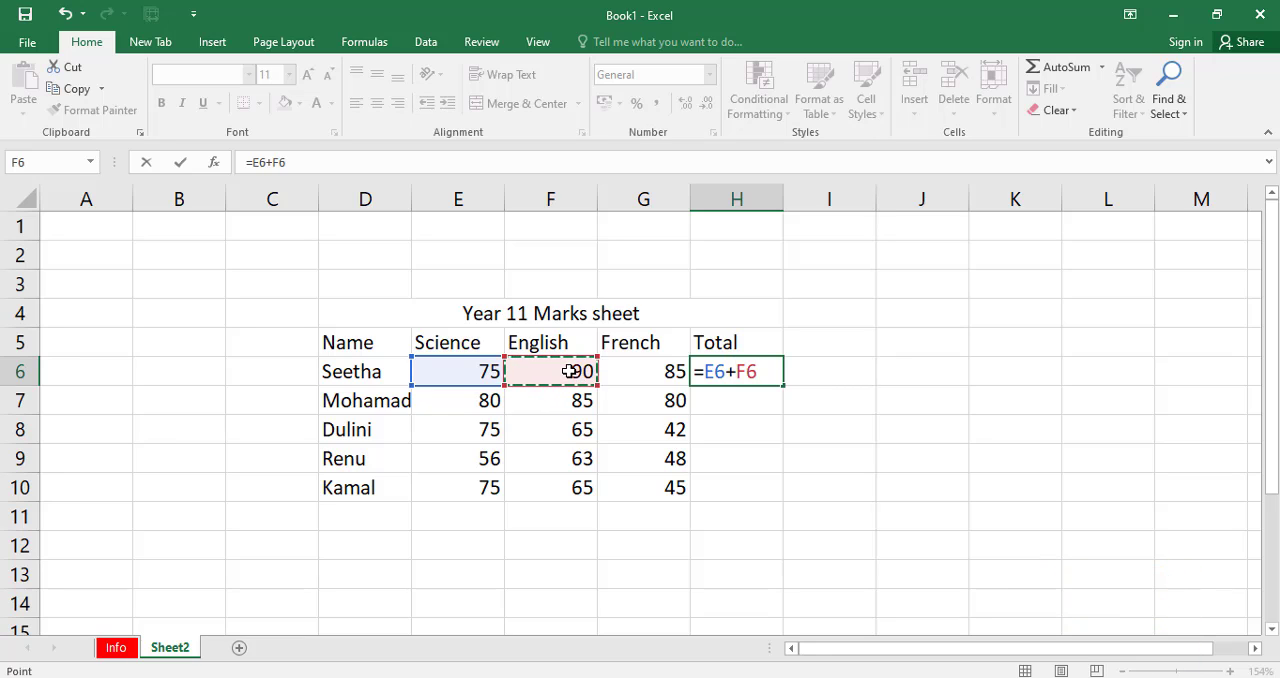
type("+")
left_click(636, 371)
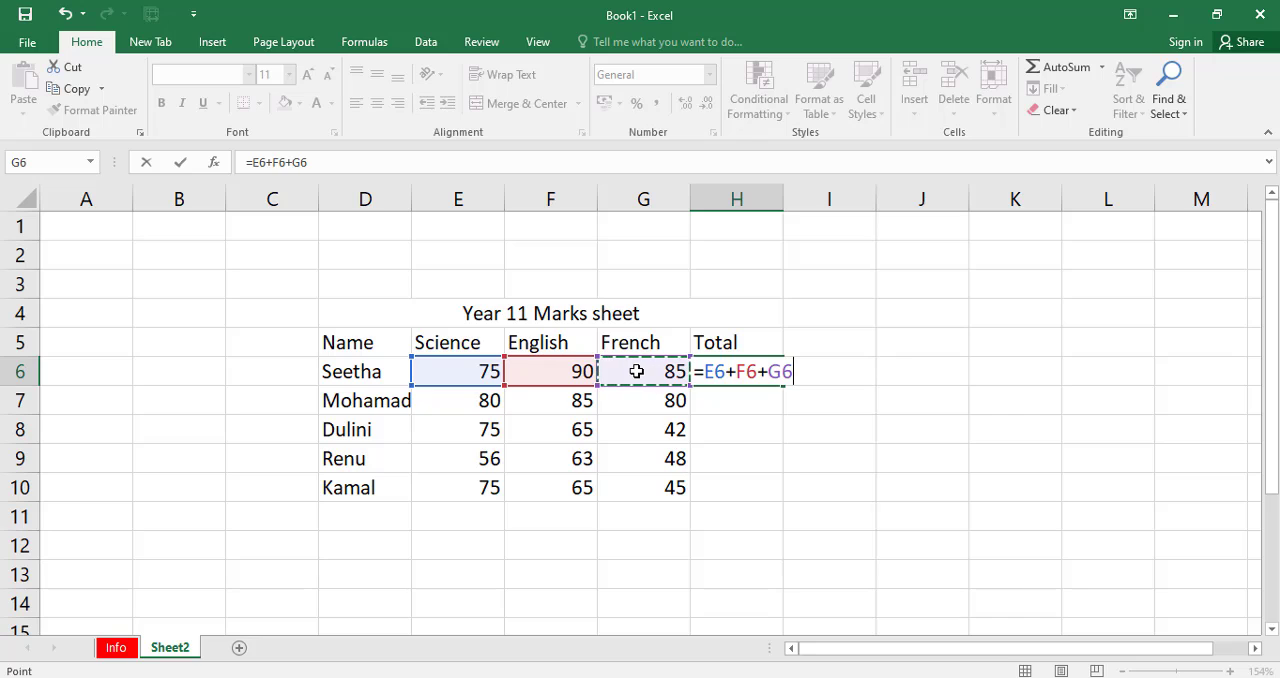
key("Return")
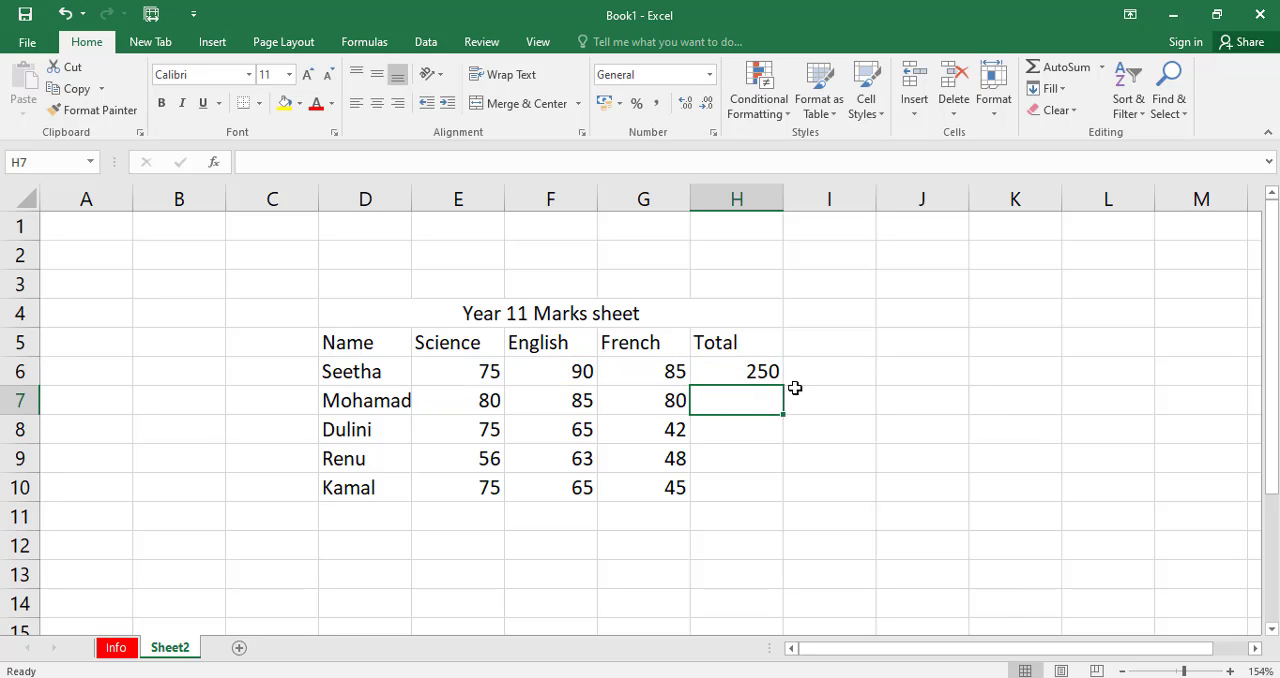
Check the total formula in H6 against the first student's Science mark cell E6.
left_click(737, 371)
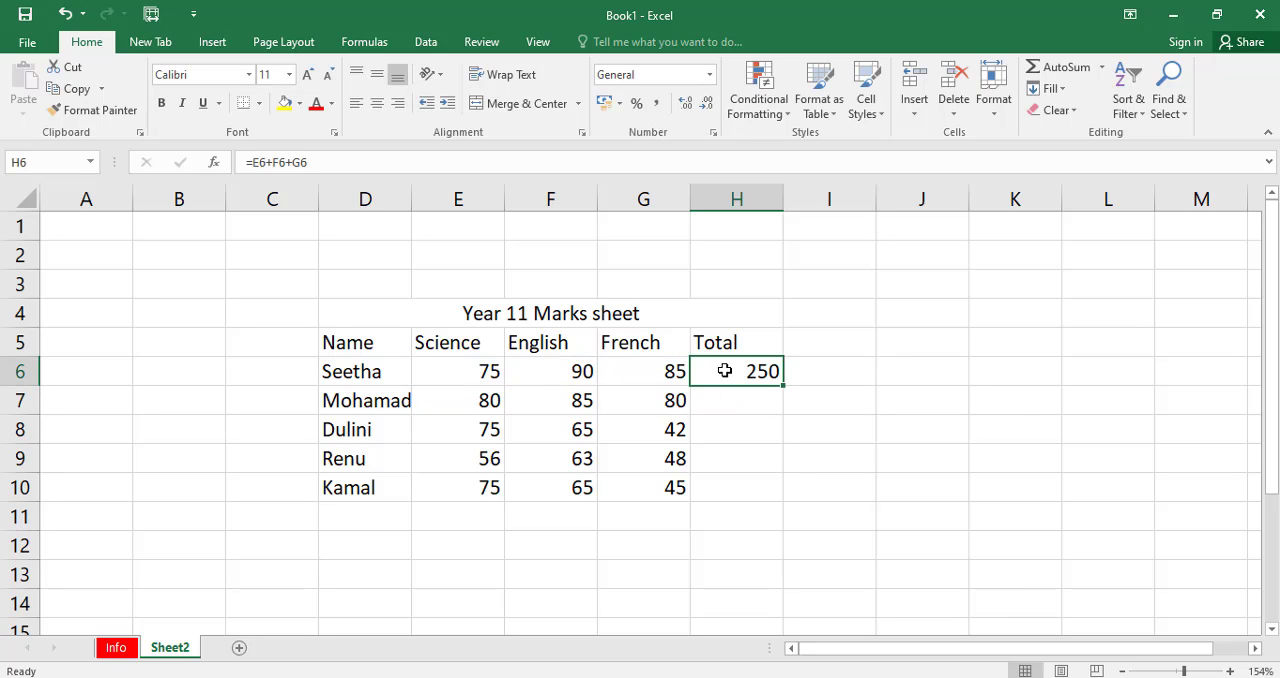
left_click(486, 369)
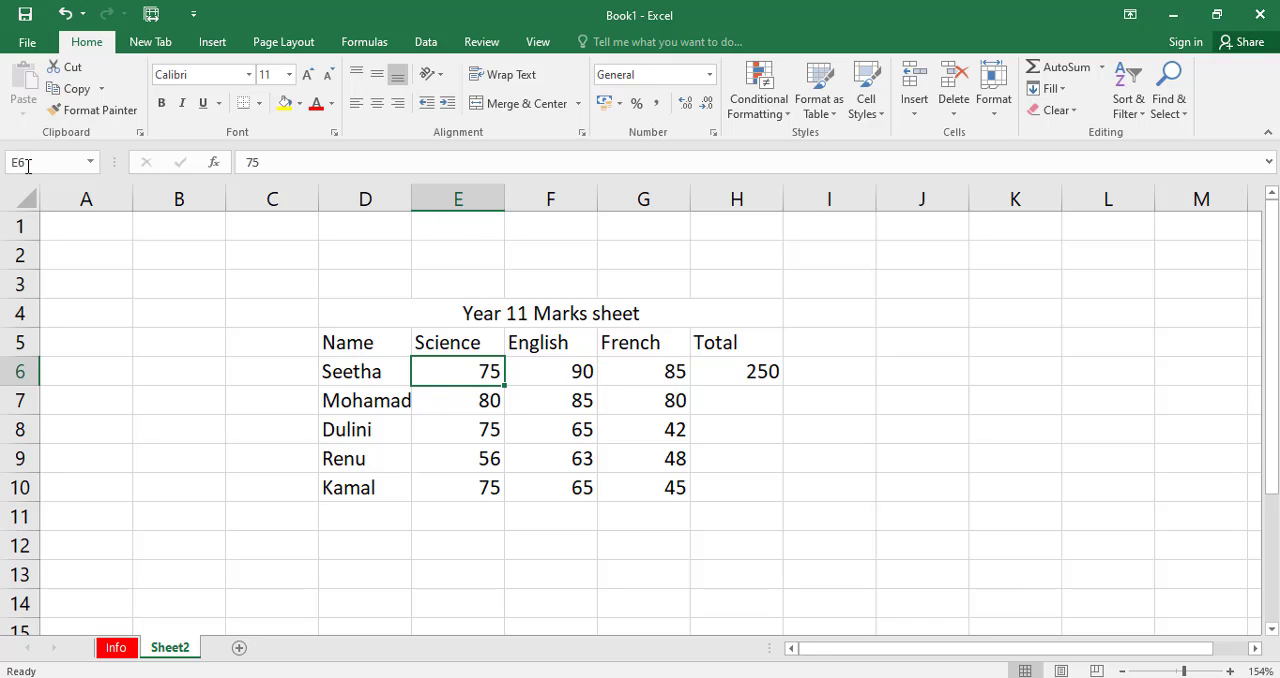
left_click(735, 376)
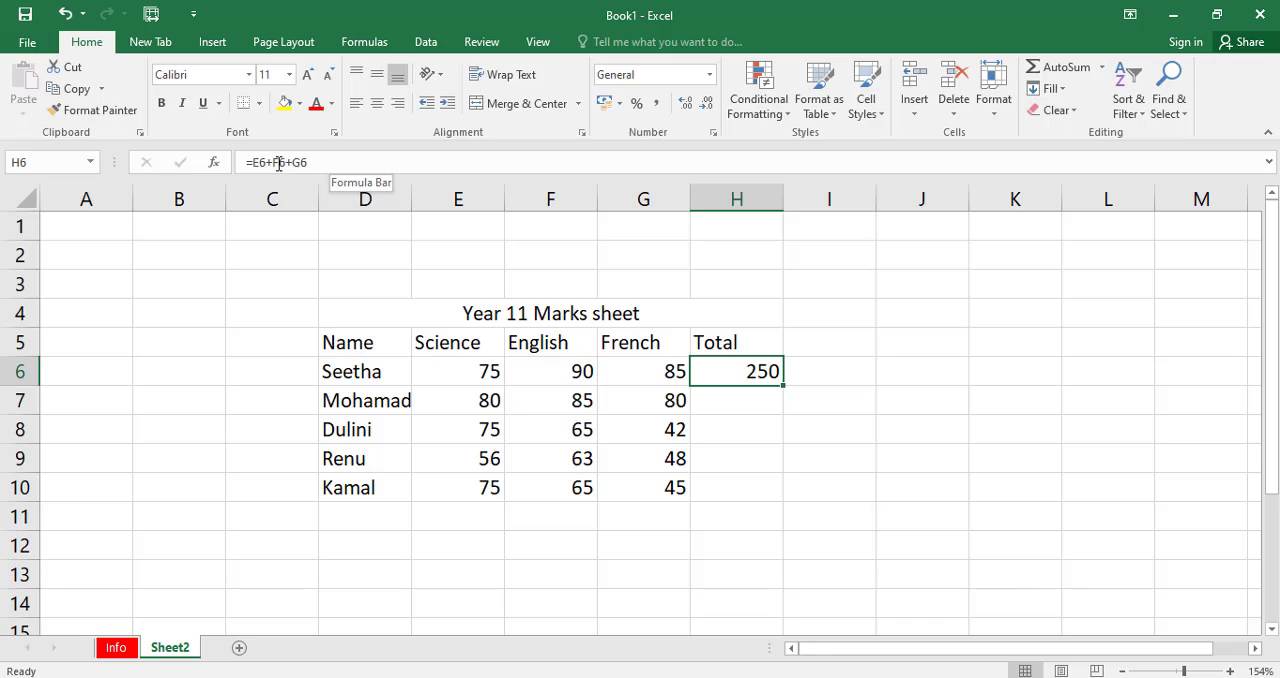
Total the second student's marks in cell H7 using AutoSum's Sum function over the range E7:G7.
left_click(746, 400)
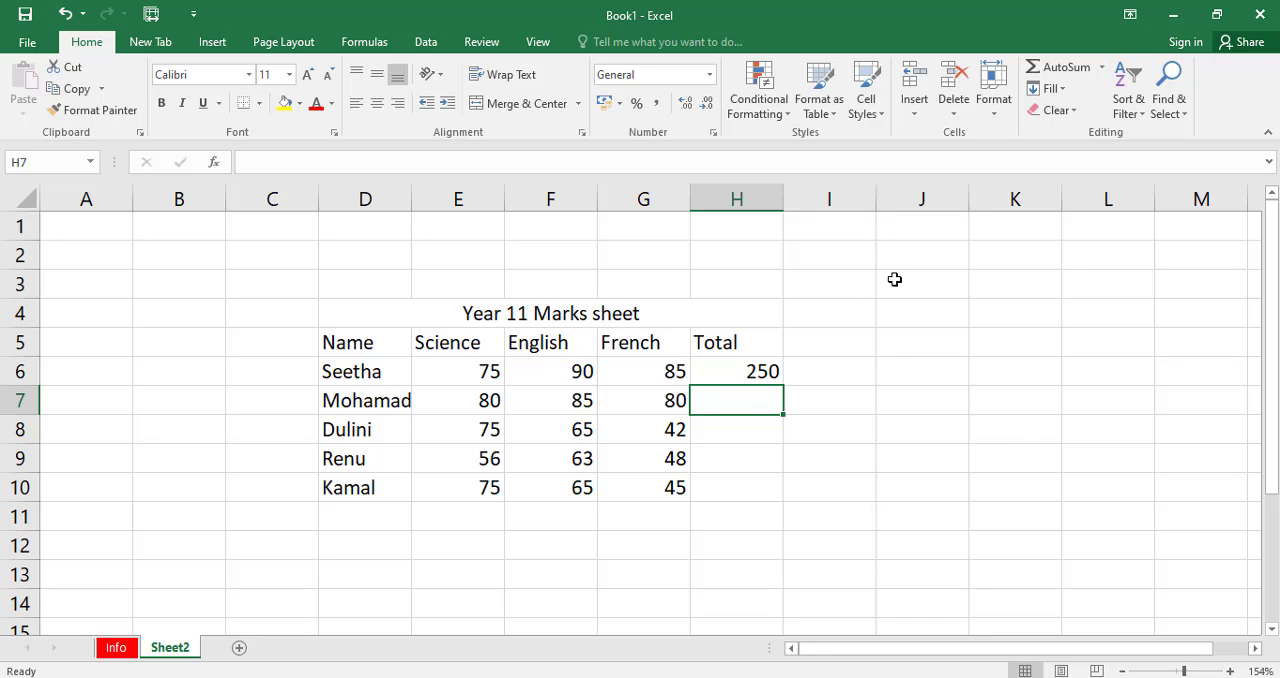
left_click(1103, 70)
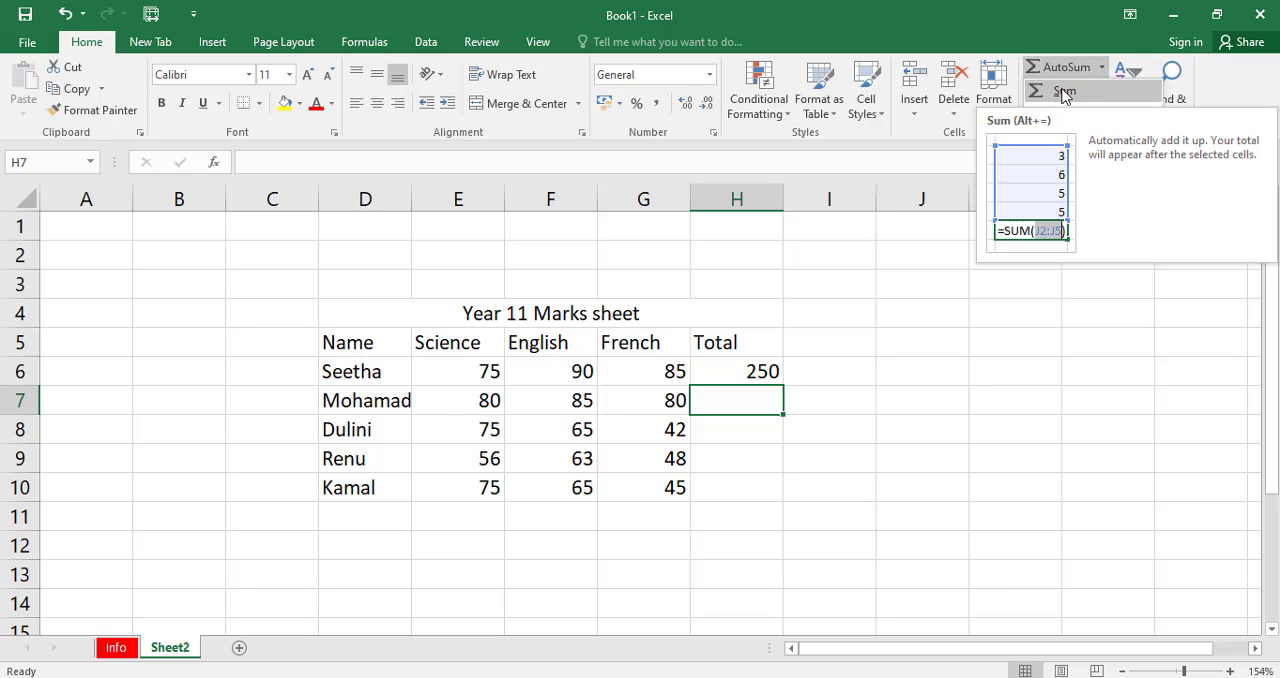
left_click(1065, 91)
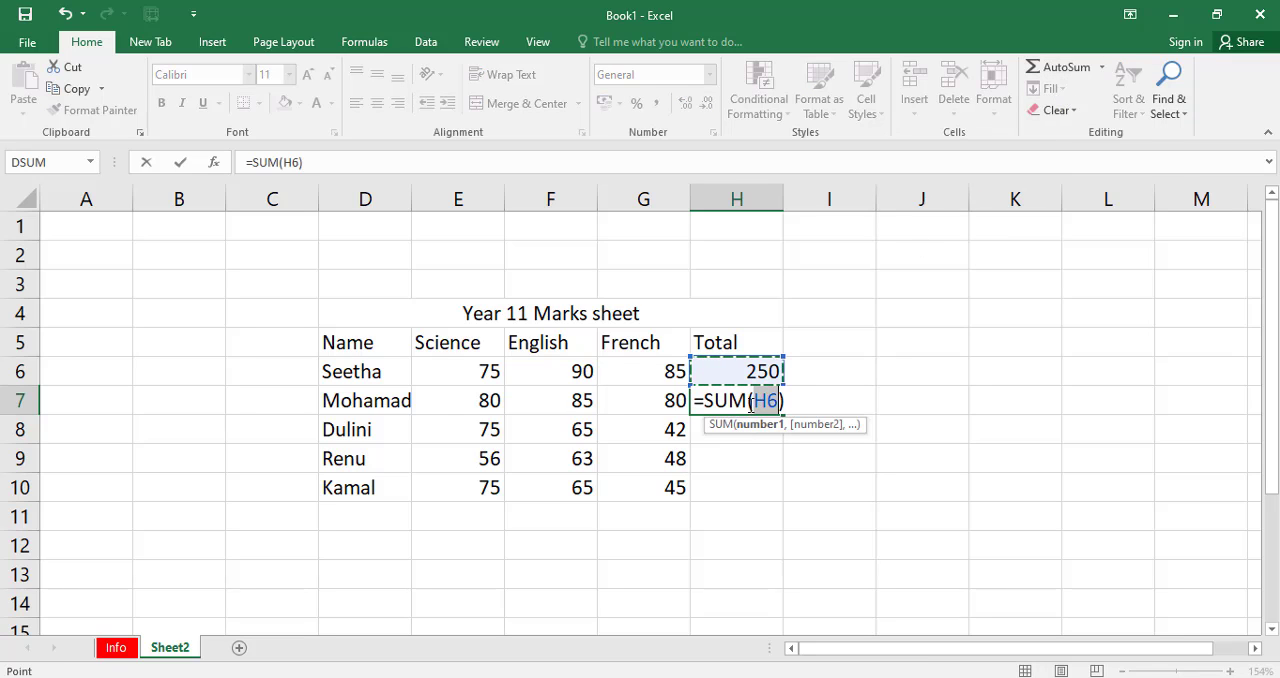
left_click_drag(755, 401, 777, 401)
left_click_drag(457, 403, 634, 400)
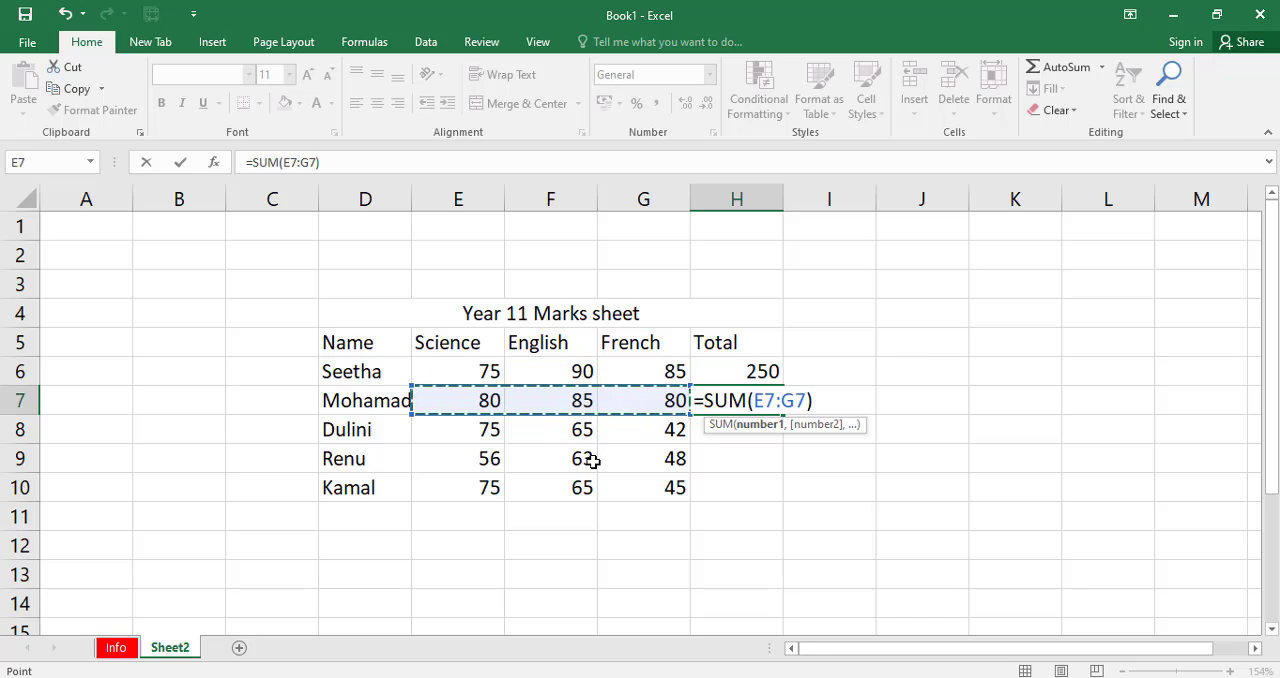
key("Return")
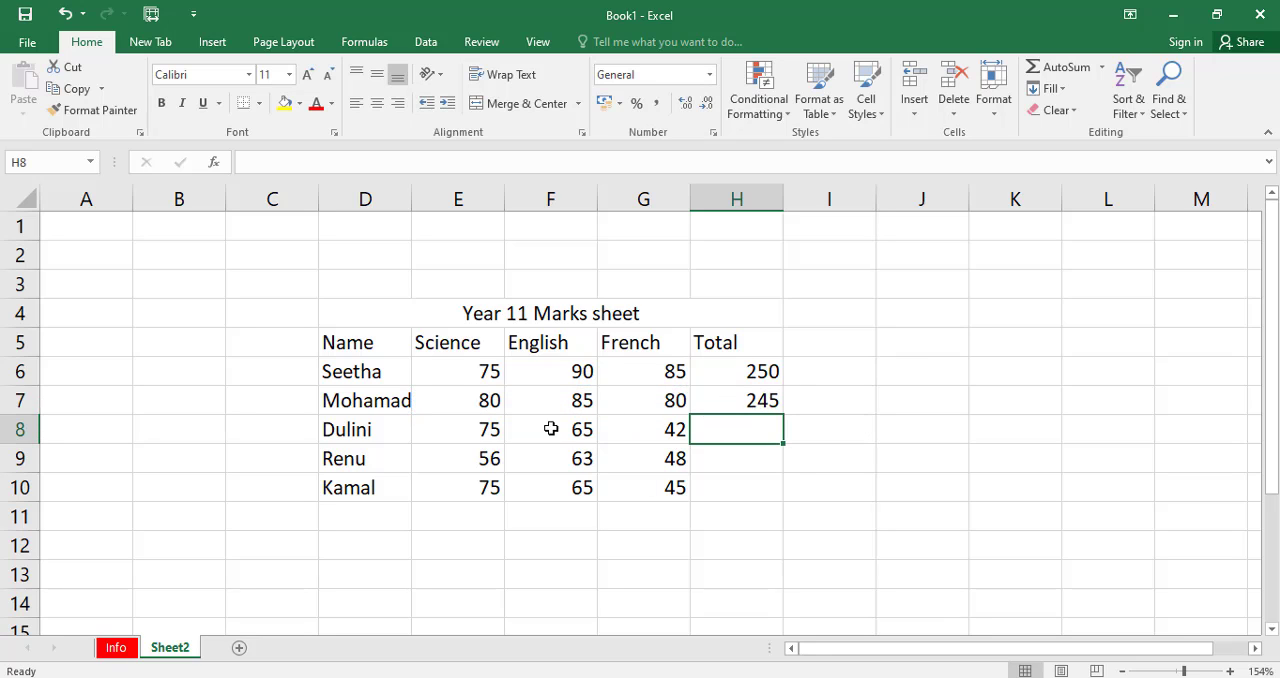
Fill the SUM formula from H7 down through H10 and check the copied formula in H9.
left_click(750, 403)
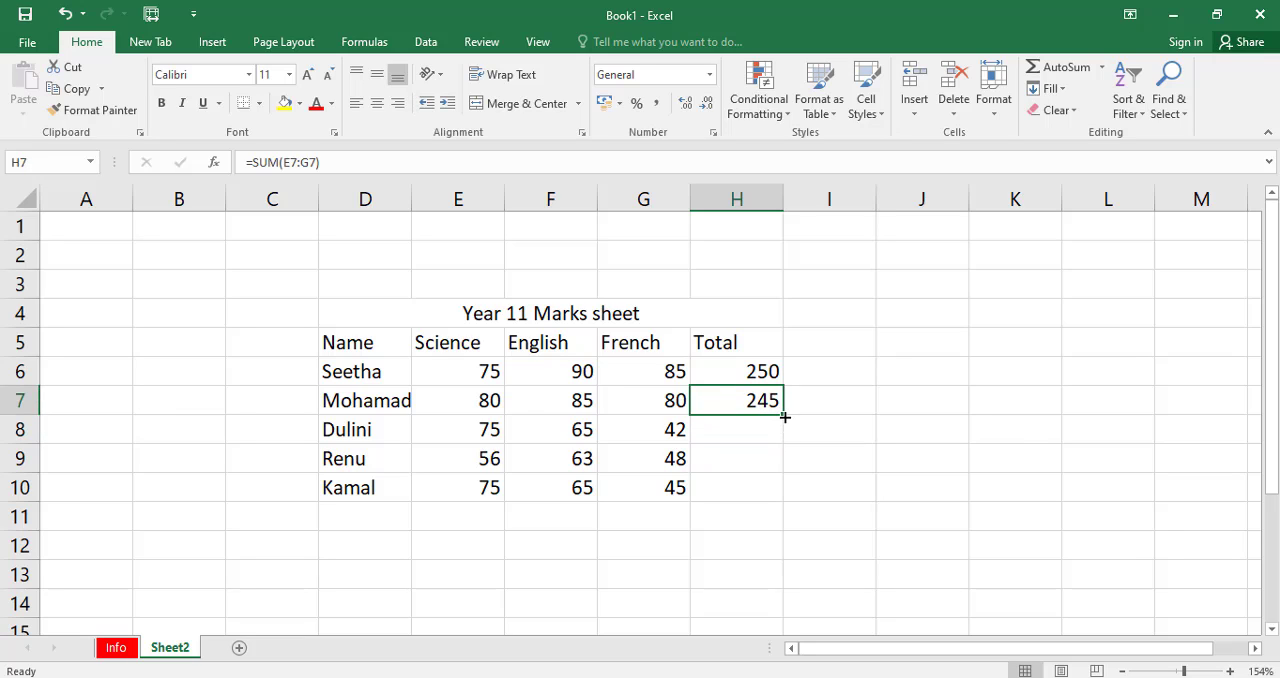
left_click_drag(782, 414, 772, 505)
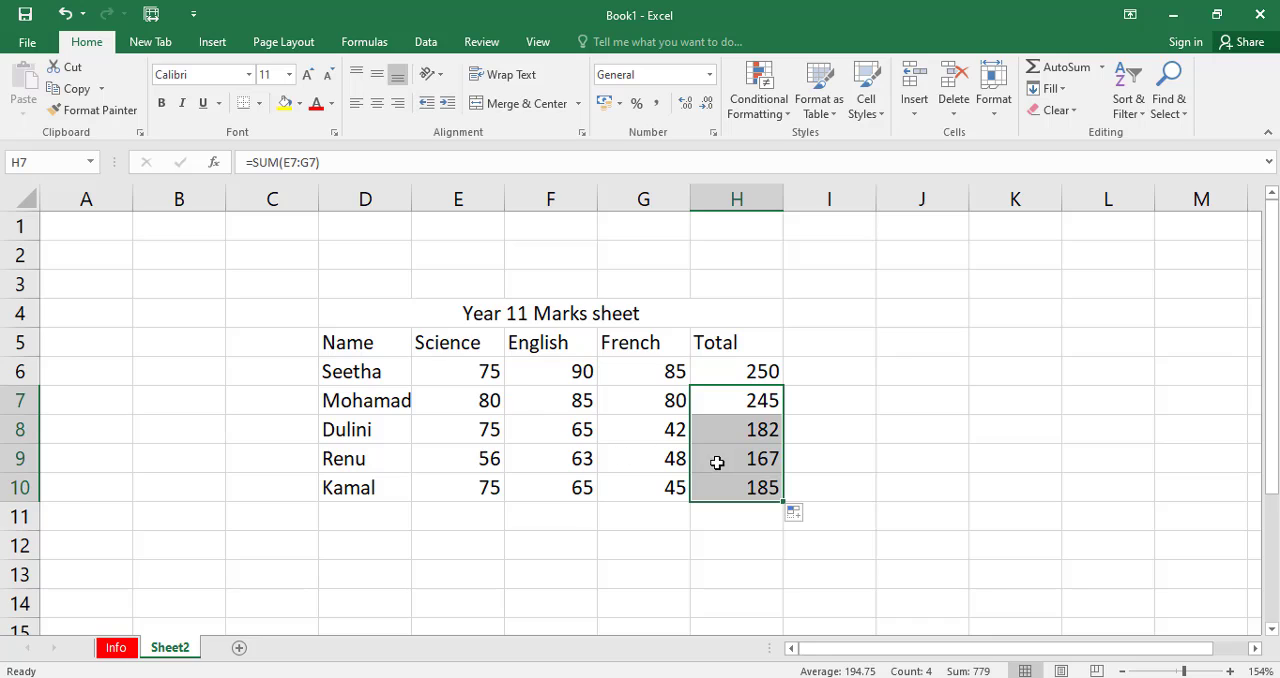
left_click(703, 461)
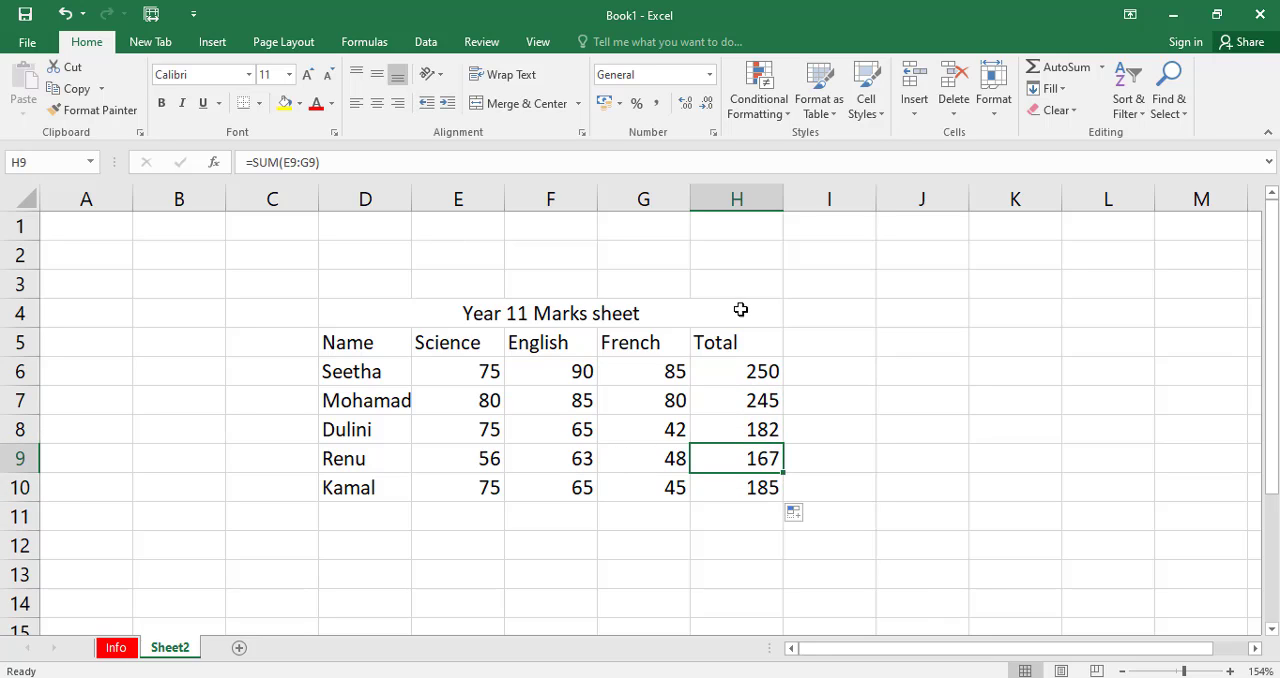
Insert a blank column between French and Total and enter Avg as its heading in cell H5.
left_click(662, 345)
left_click(722, 343)
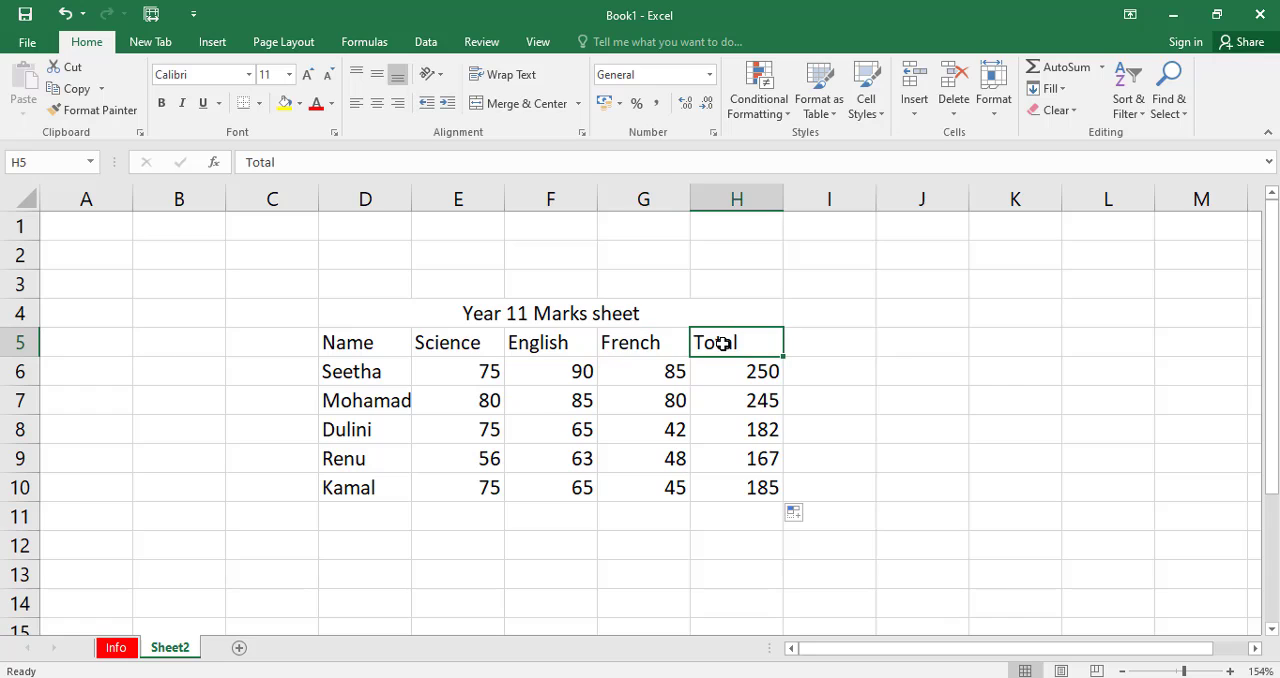
left_click(628, 343)
left_click(733, 199)
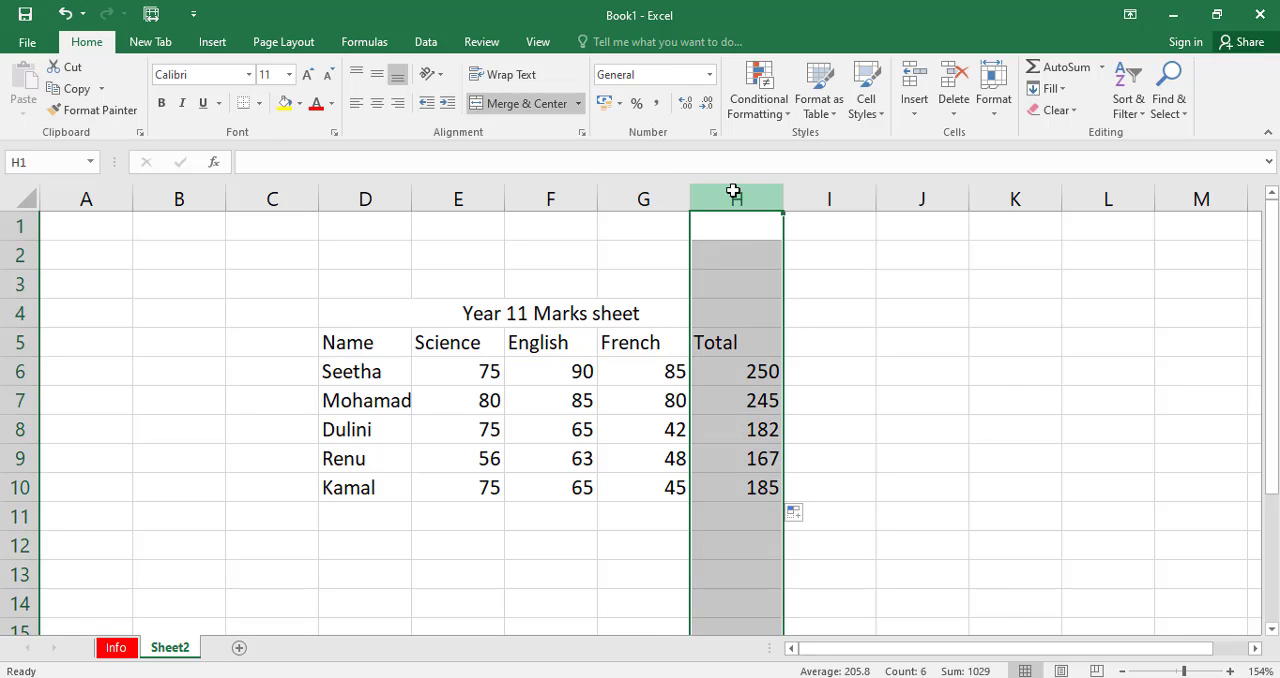
left_click(723, 340)
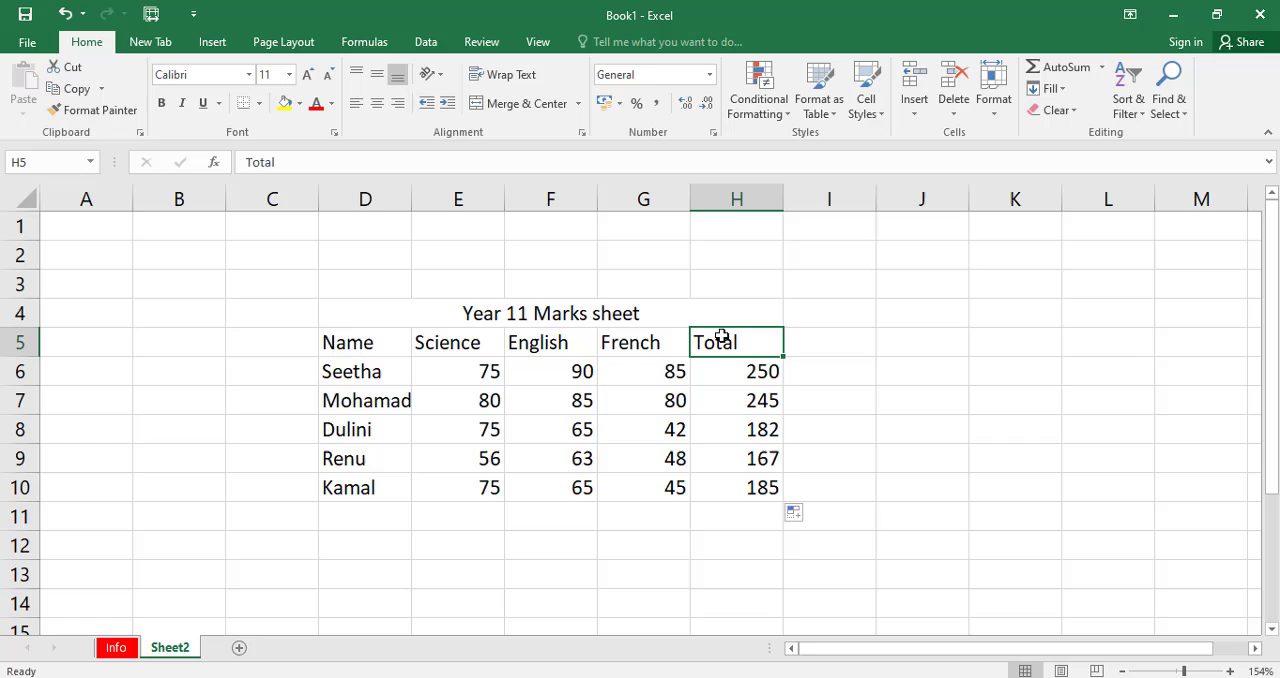
left_click(731, 194)
right_click(723, 192)
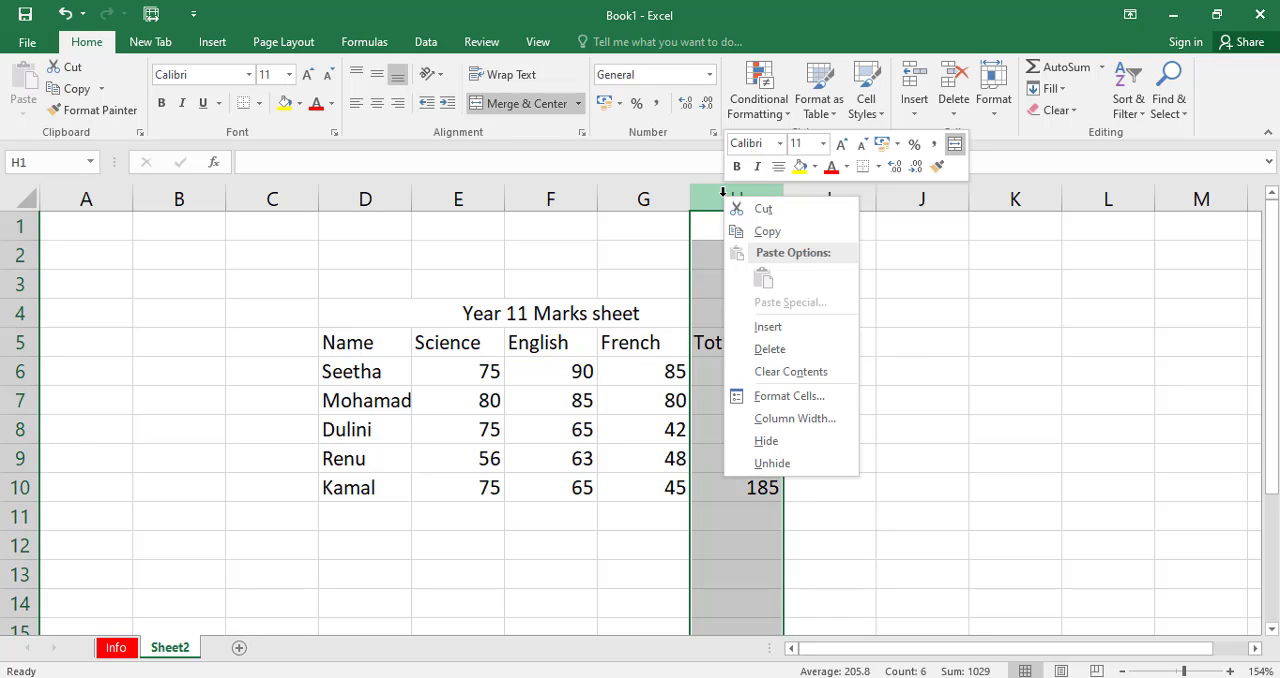
left_click(790, 330)
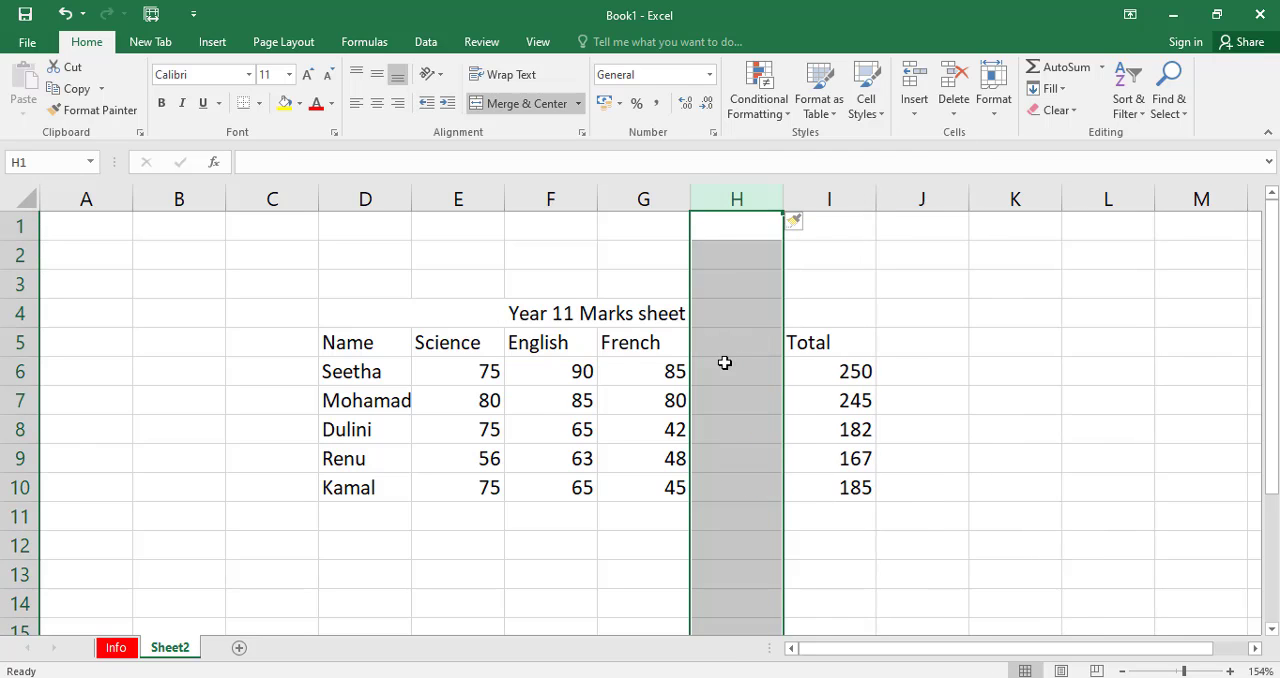
left_click(726, 342)
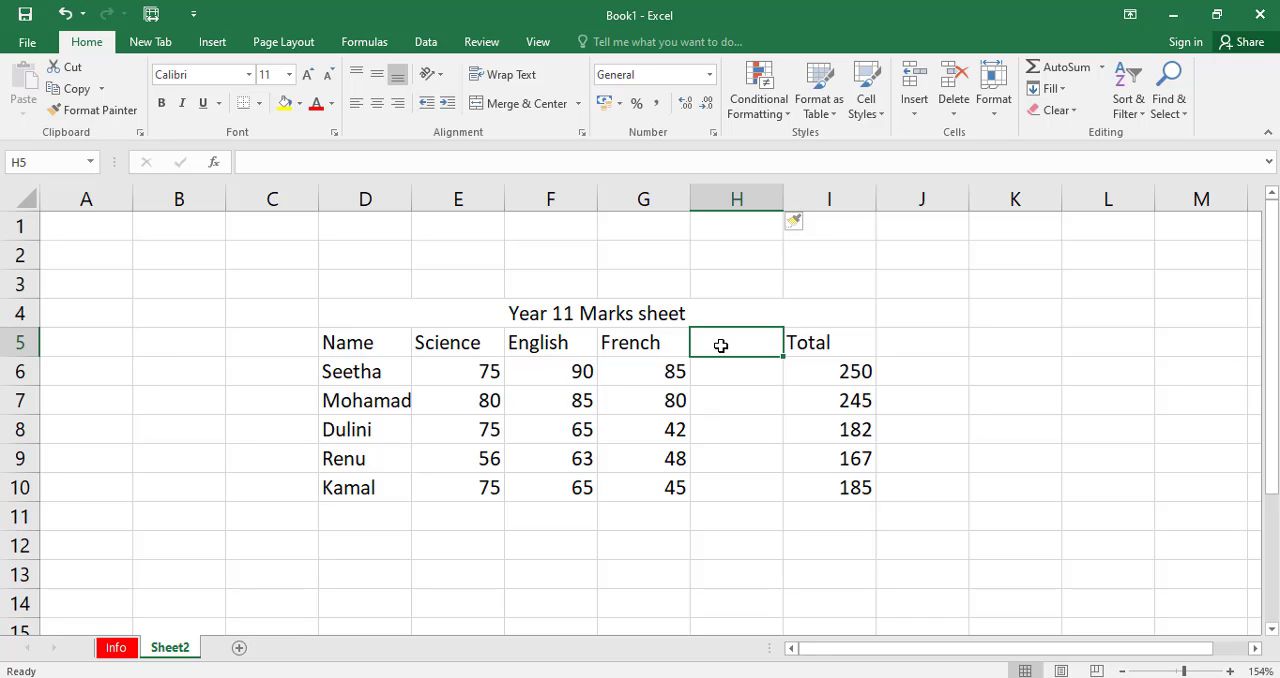
type("Avg")
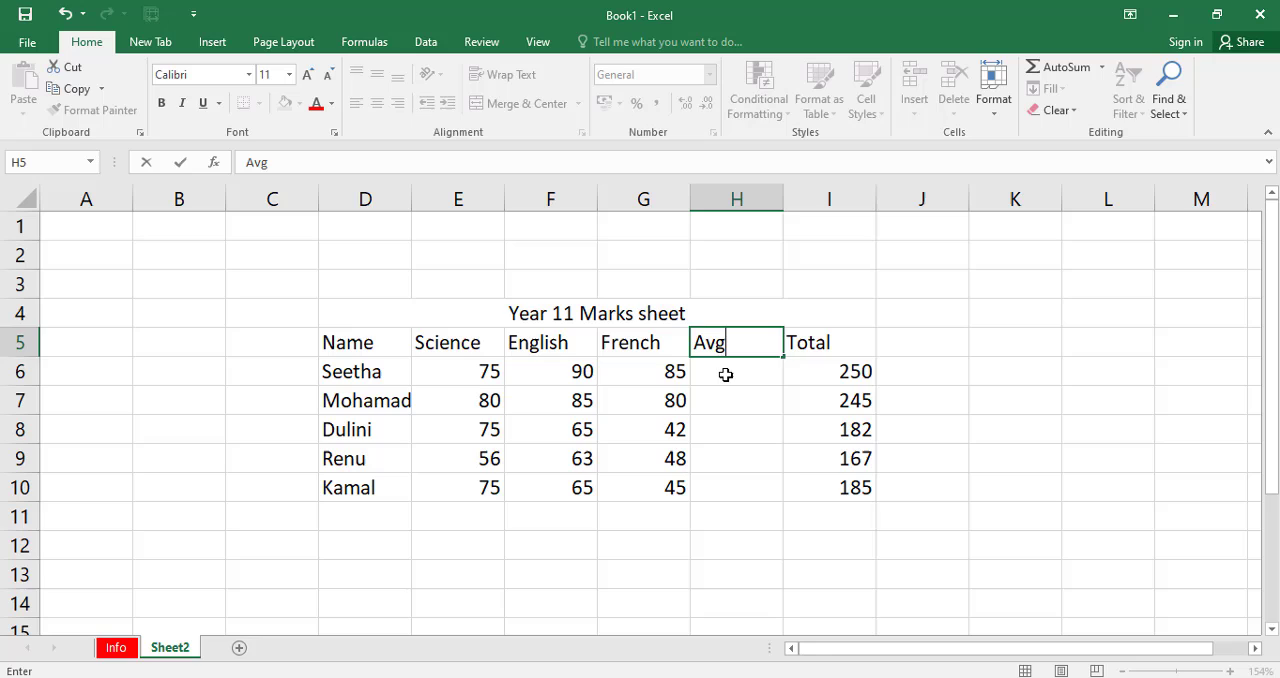
Use AutoSum's Average function on the first student's marks E6:G6 to produce the average in H6.
left_click(725, 373)
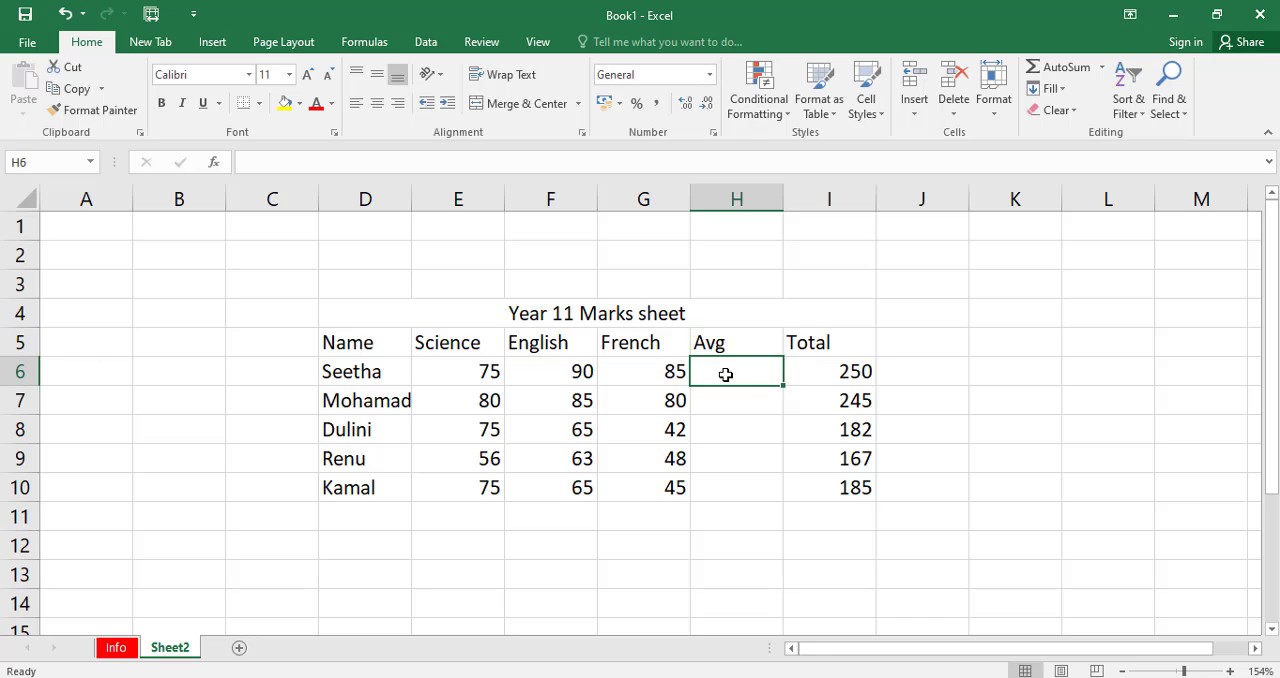
left_click_drag(453, 372, 642, 376)
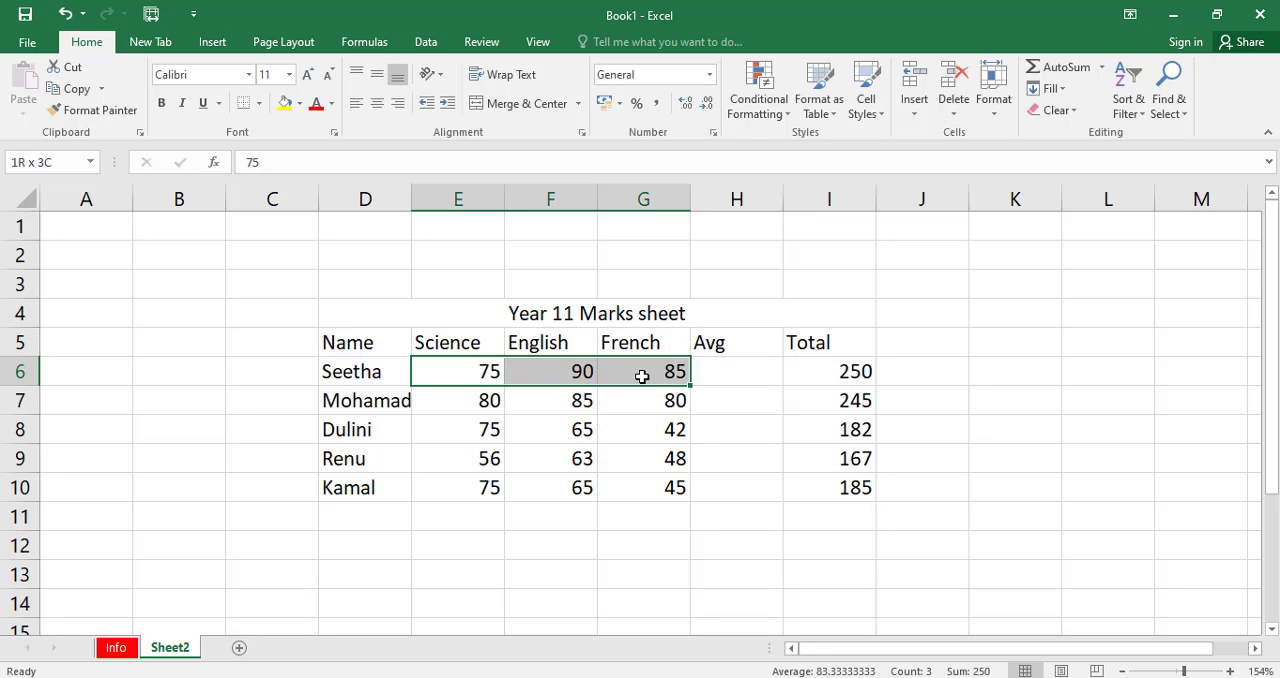
left_click(1104, 68)
left_click(1073, 112)
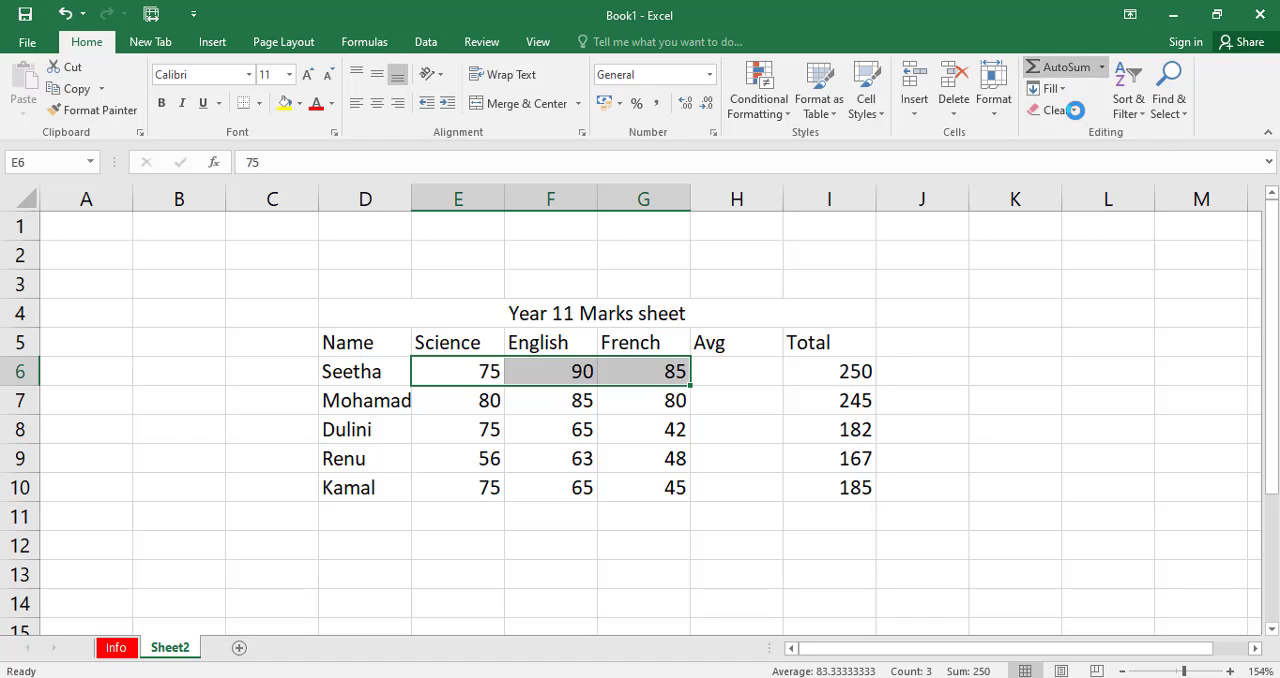
Enter =AVERAGE(E7:G7) in cell H7 with the Average function and fill it down through H10.
left_click(733, 409)
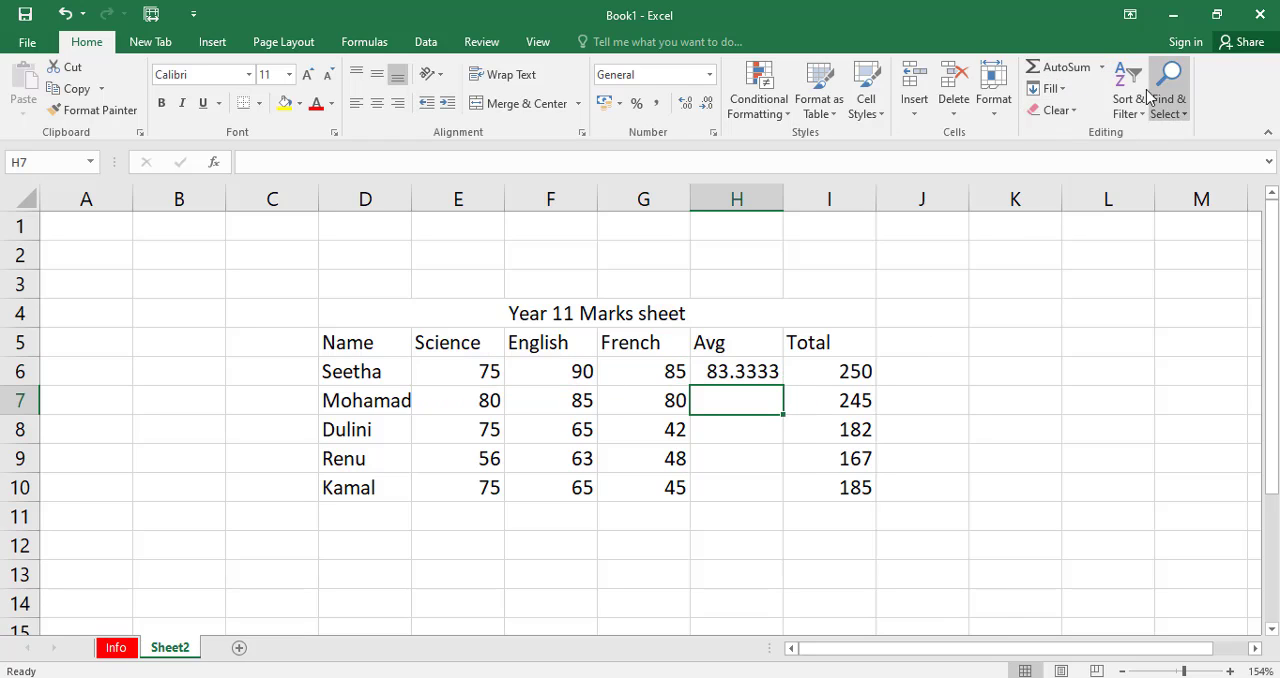
left_click(1104, 68)
left_click(1073, 112)
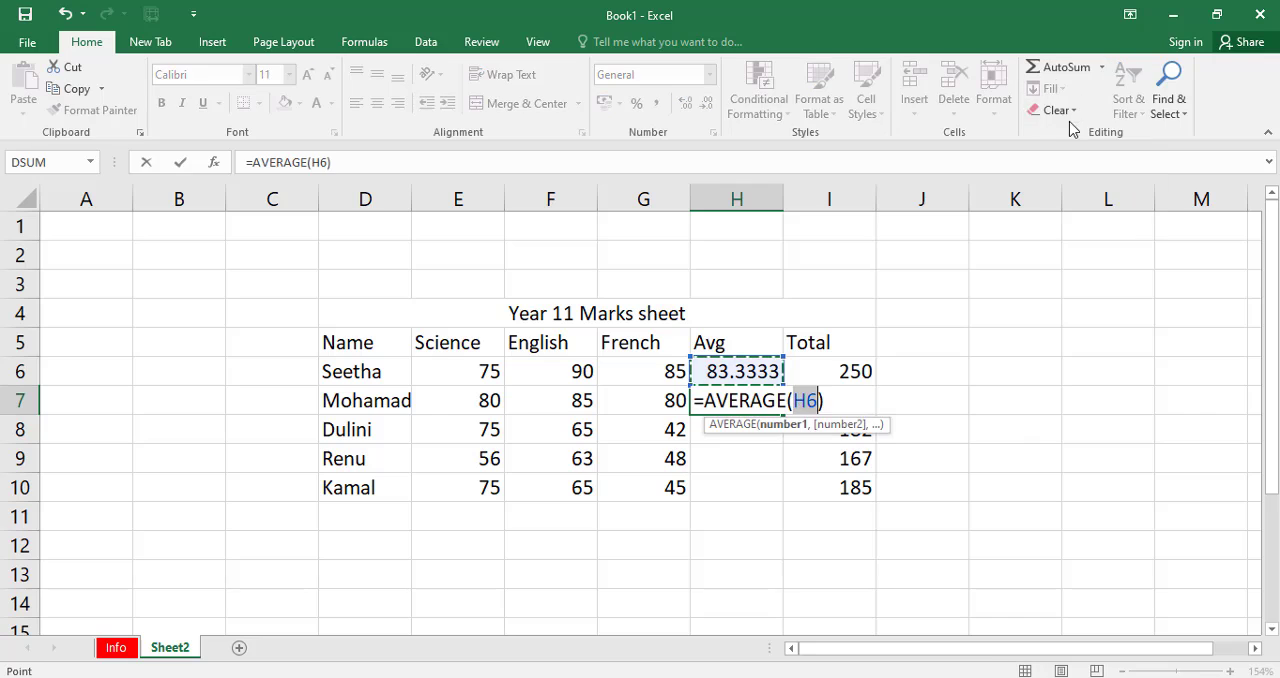
left_click_drag(474, 403, 623, 400)
key("Return")
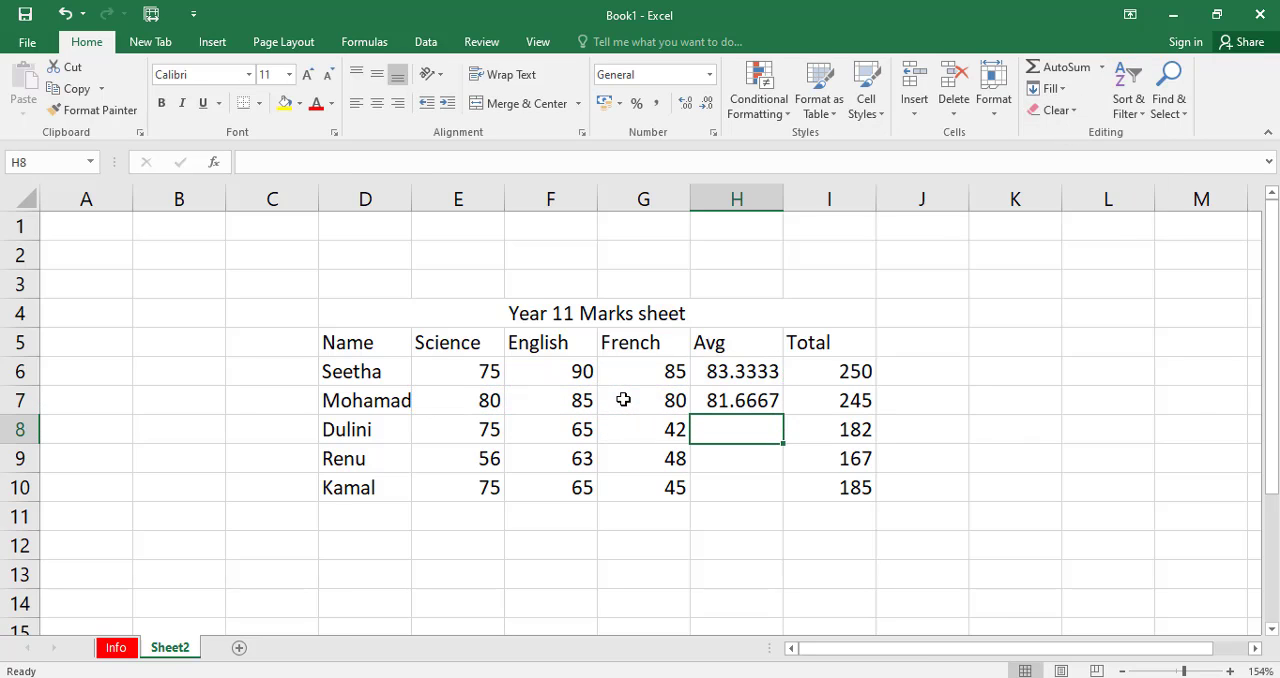
left_click(752, 401)
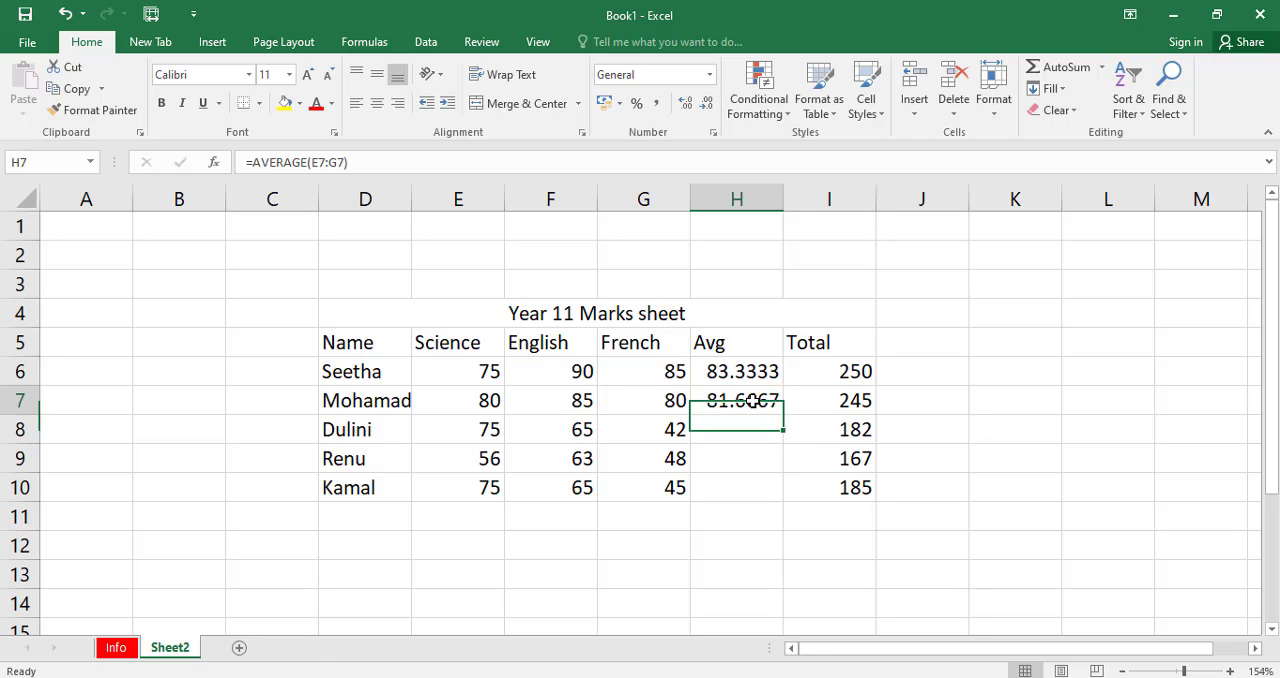
left_click_drag(785, 418, 785, 500)
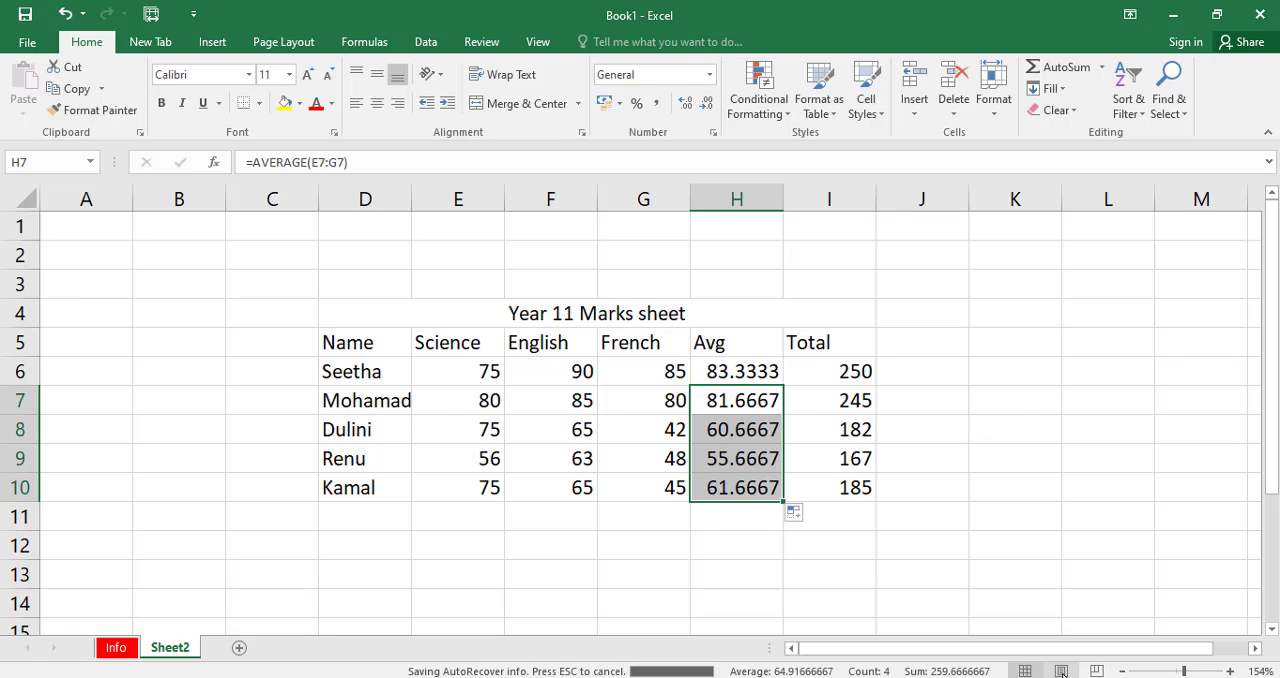
Show the marks sheet in Page Layout view and set its paper size to A4.
left_click(1061, 671)
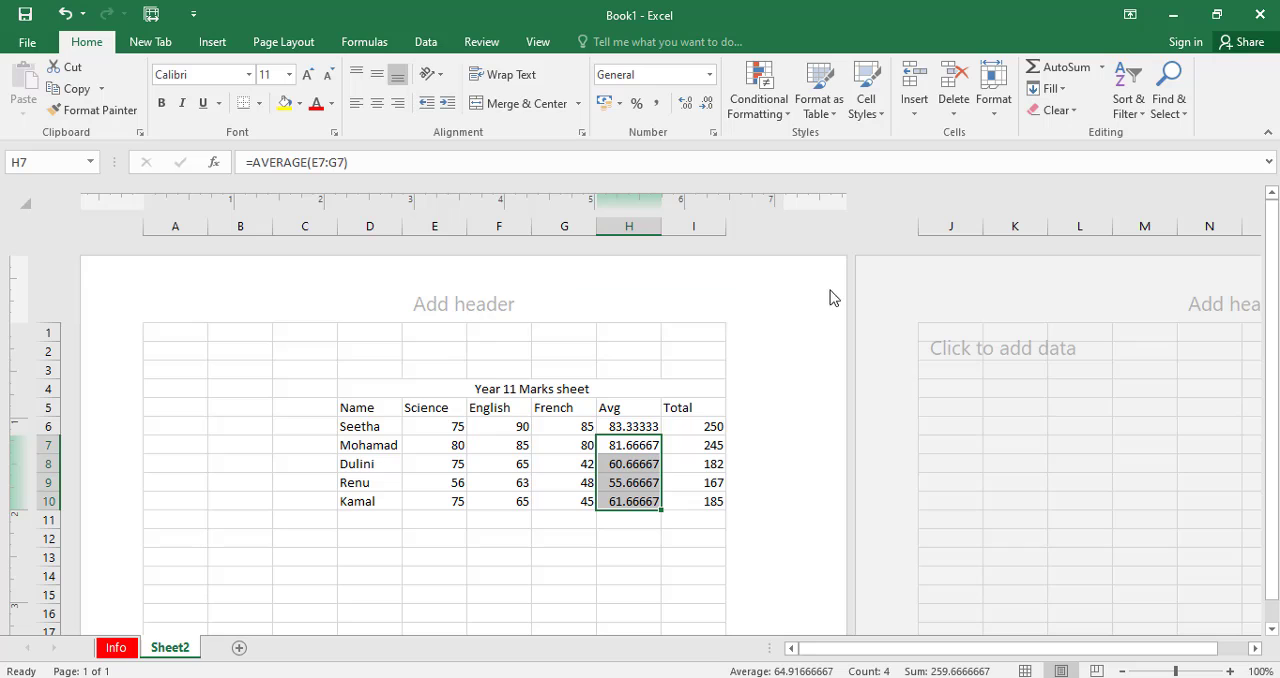
scroll(800, 363, "down", 7)
scroll(797, 469, "up", 7)
left_click(267, 46)
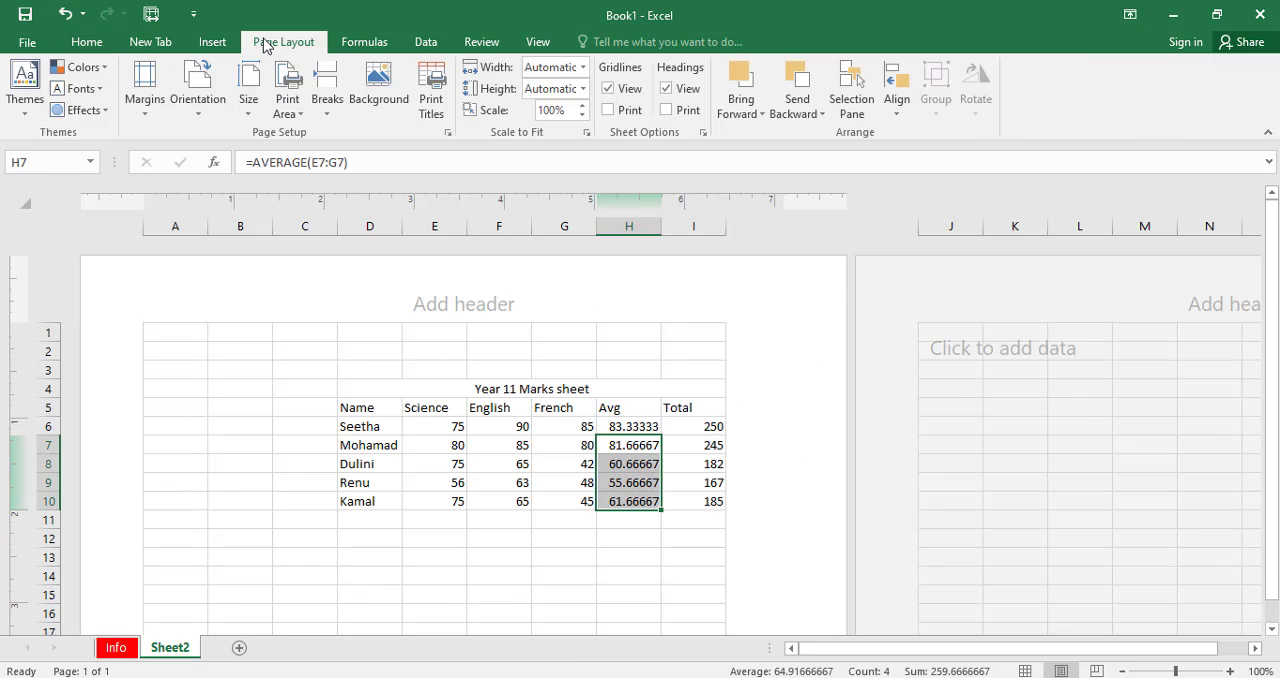
left_click(249, 95)
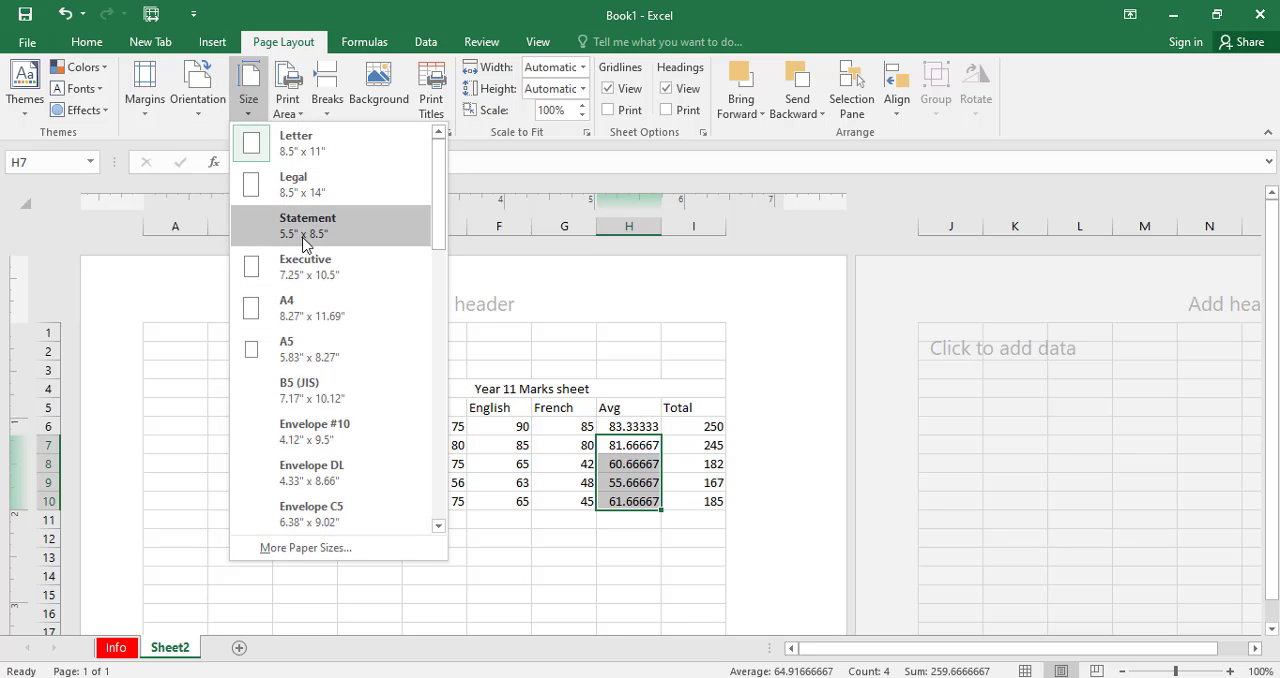
left_click(300, 308)
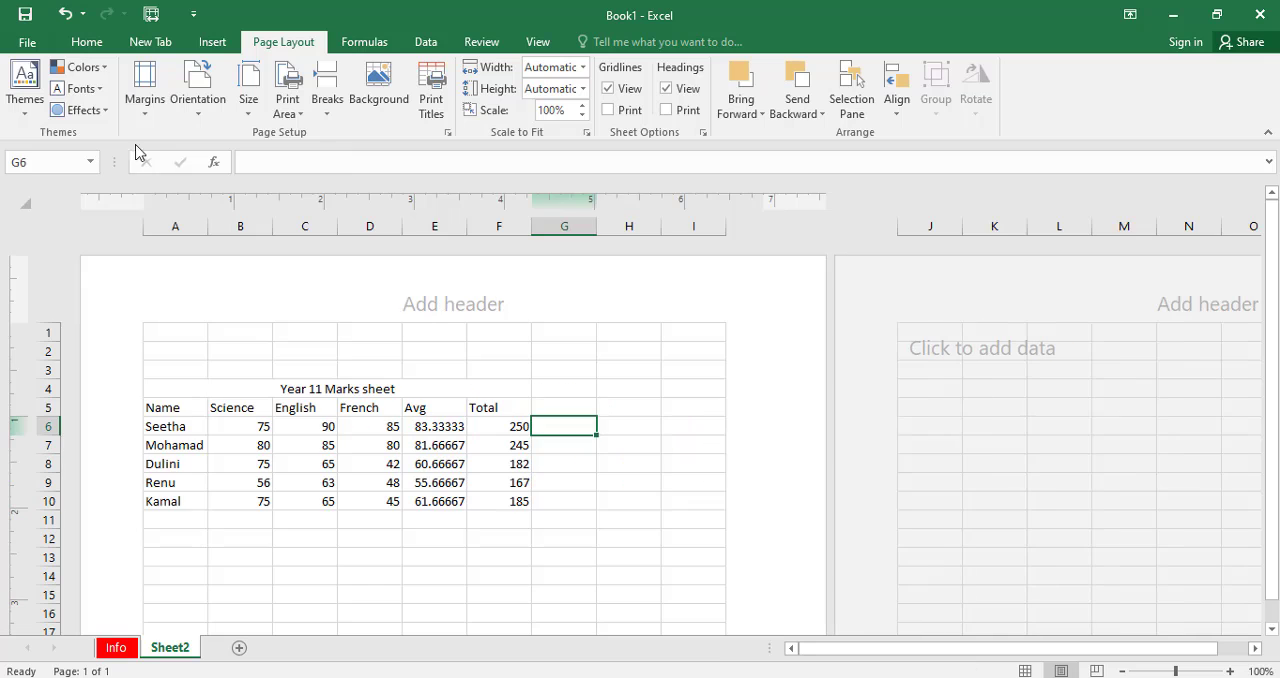
Undo the deletion of columns A to C and check the marks table in the print preview.
left_click(65, 13)
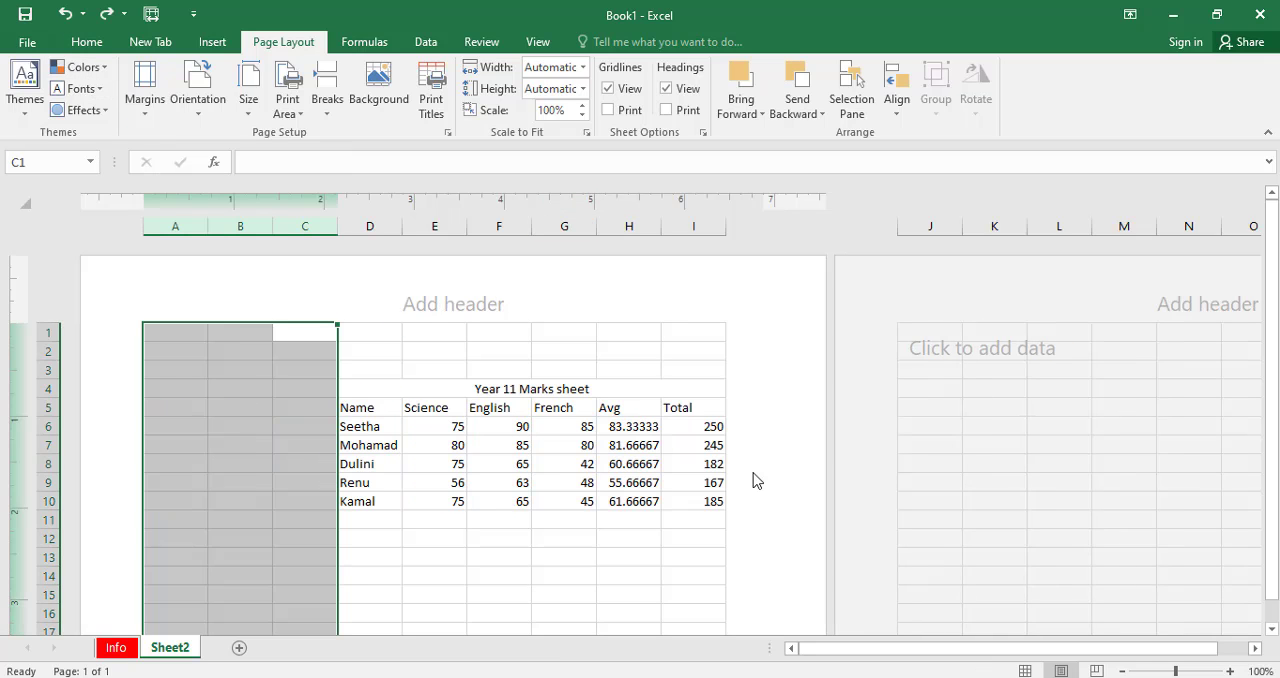
left_click(27, 42)
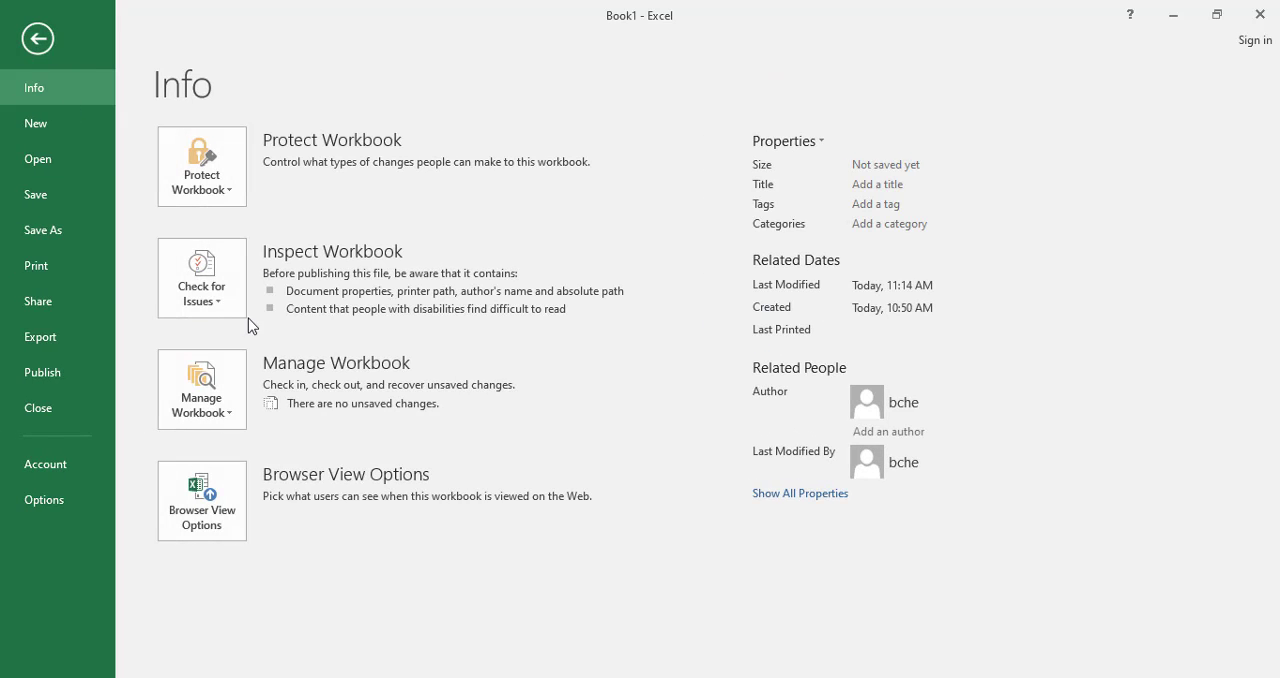
left_click(56, 270)
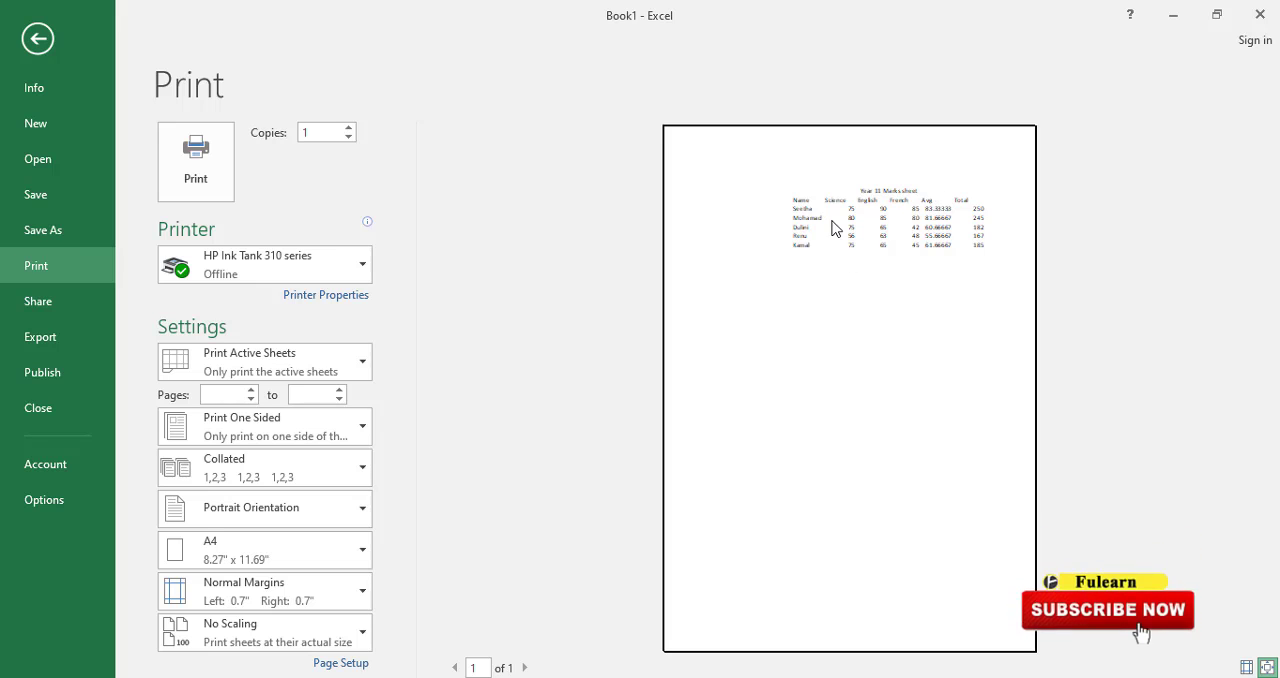
left_click(37, 38)
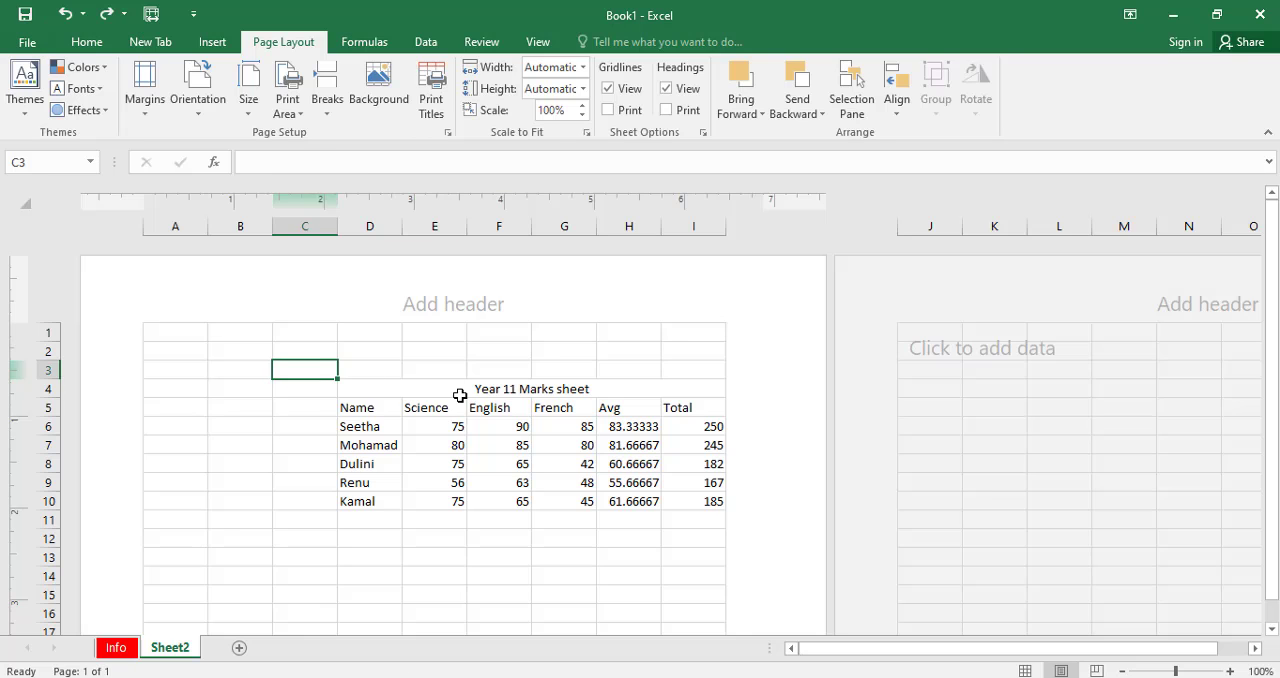
Select the Year 11 Marks sheet title and return the worksheet to Normal view.
left_click(458, 392)
left_click(1025, 670)
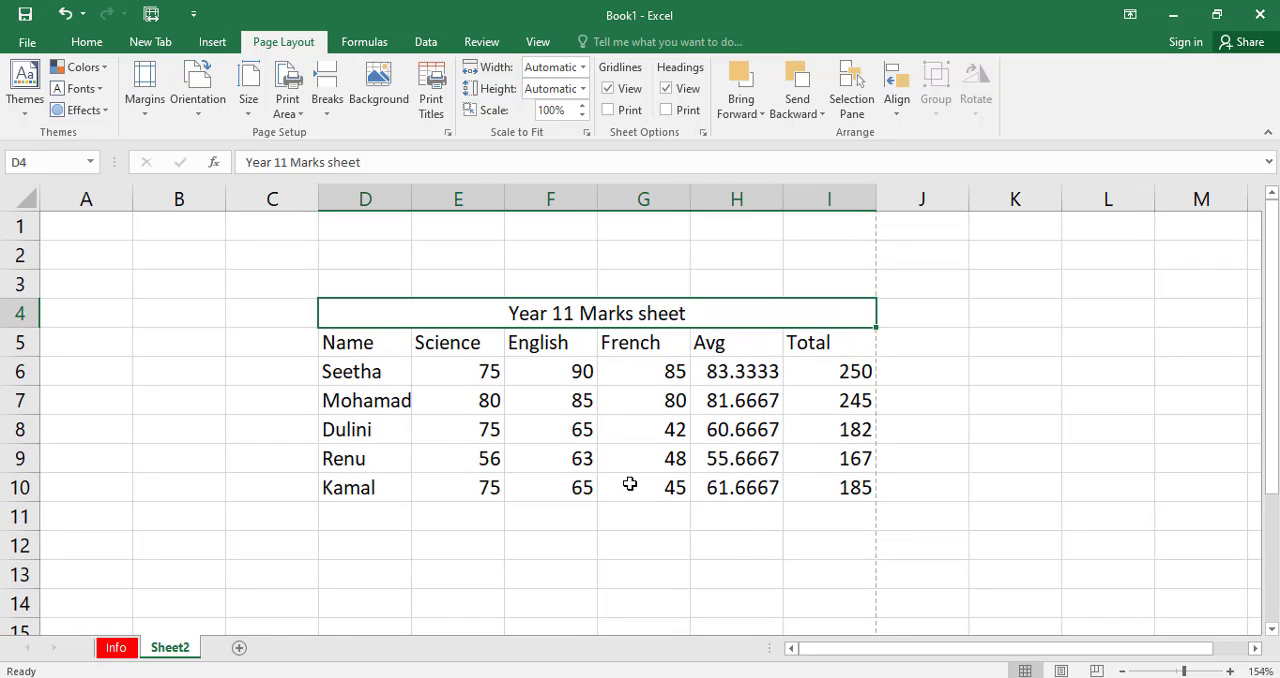
Delete the empty columns A and B in front of the marks table.
left_click(700, 526)
left_click_drag(183, 197, 93, 190)
right_click(93, 190)
left_click(160, 348)
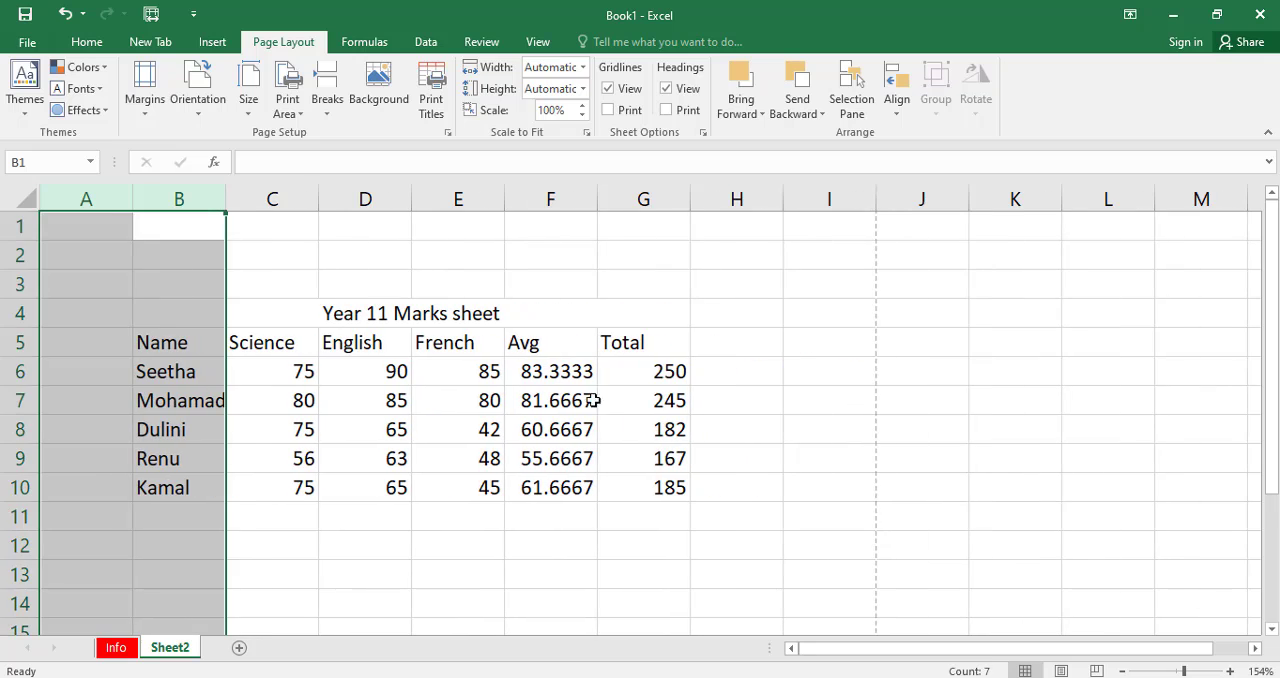
left_click(600, 400)
Apply All Borders to the whole marks table, B4:G10, including its title row.
left_click_drag(149, 317, 405, 490)
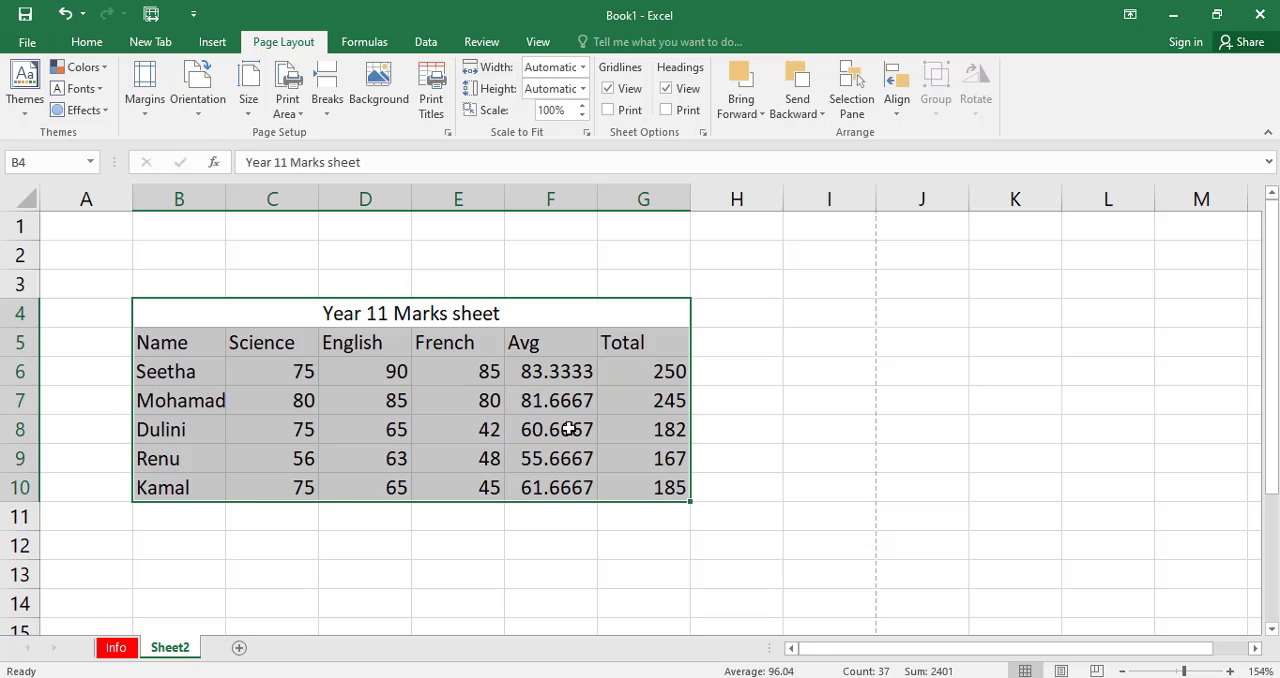
left_click(86, 44)
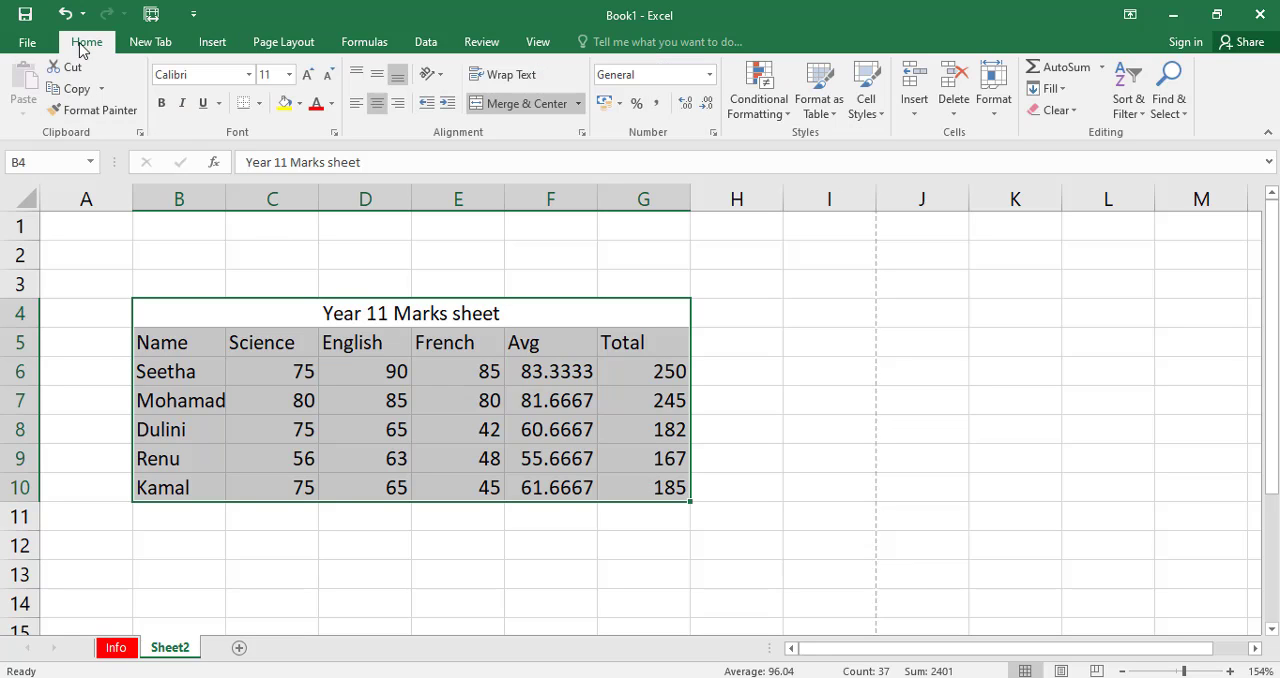
left_click(260, 104)
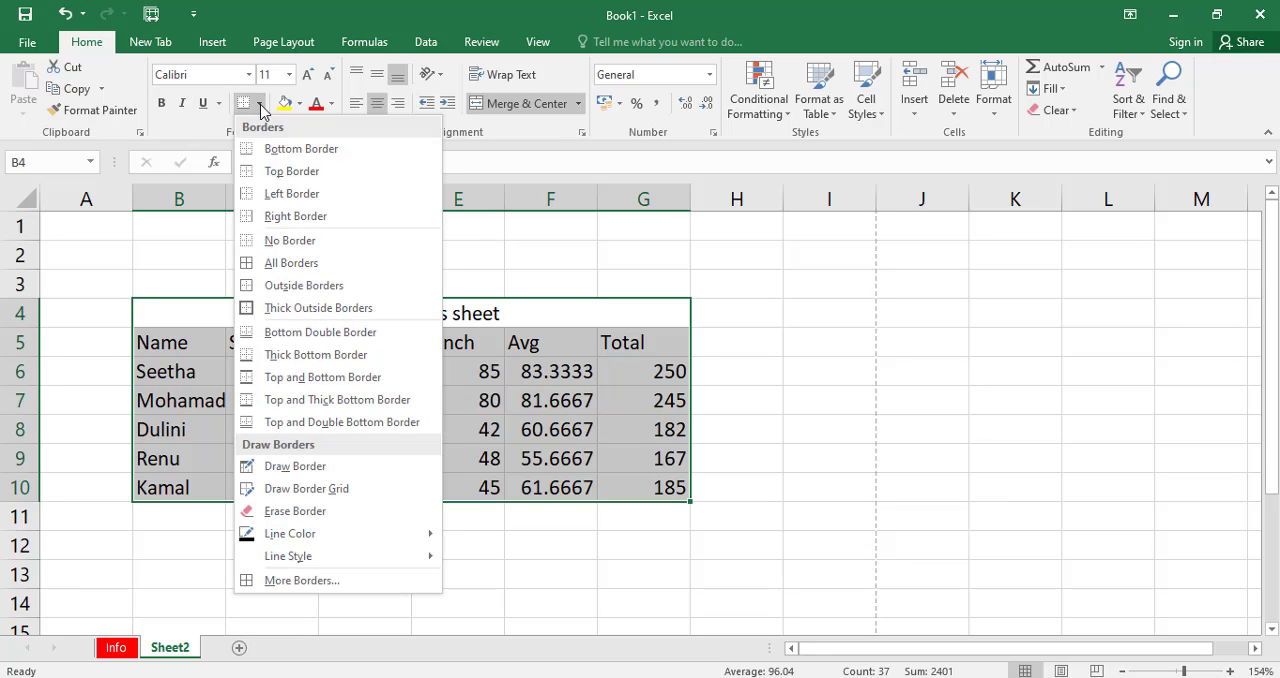
left_click(291, 263)
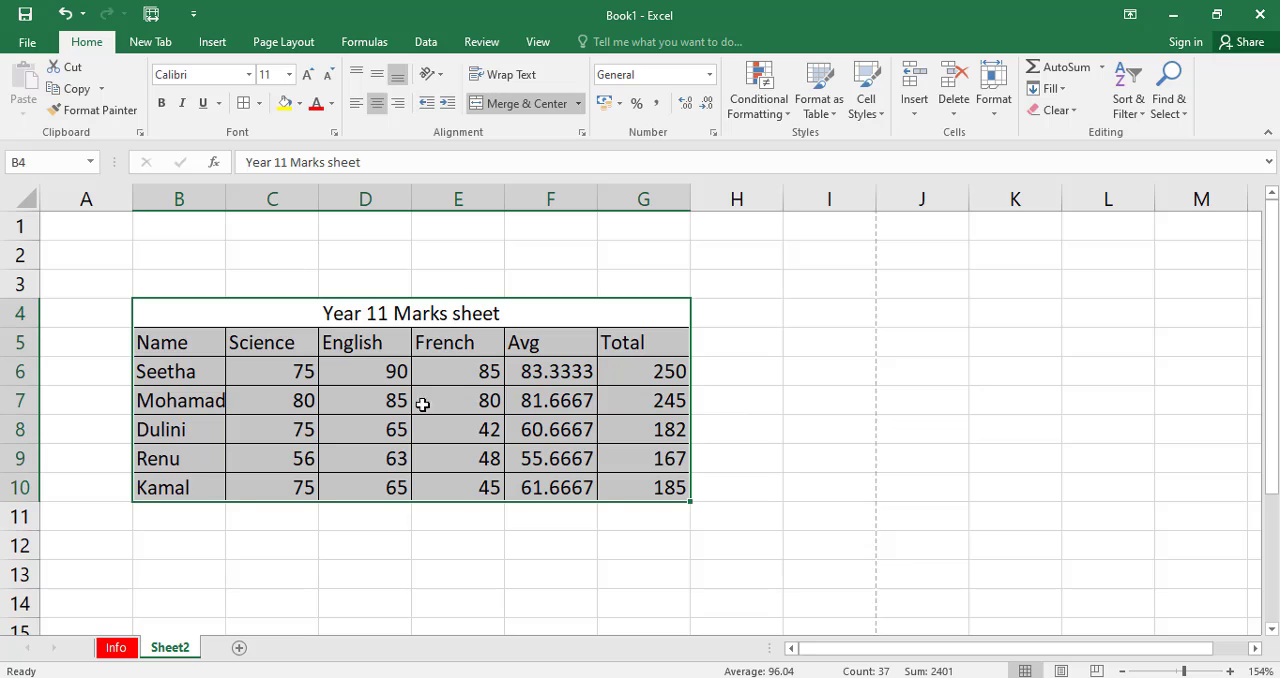
left_click(446, 480)
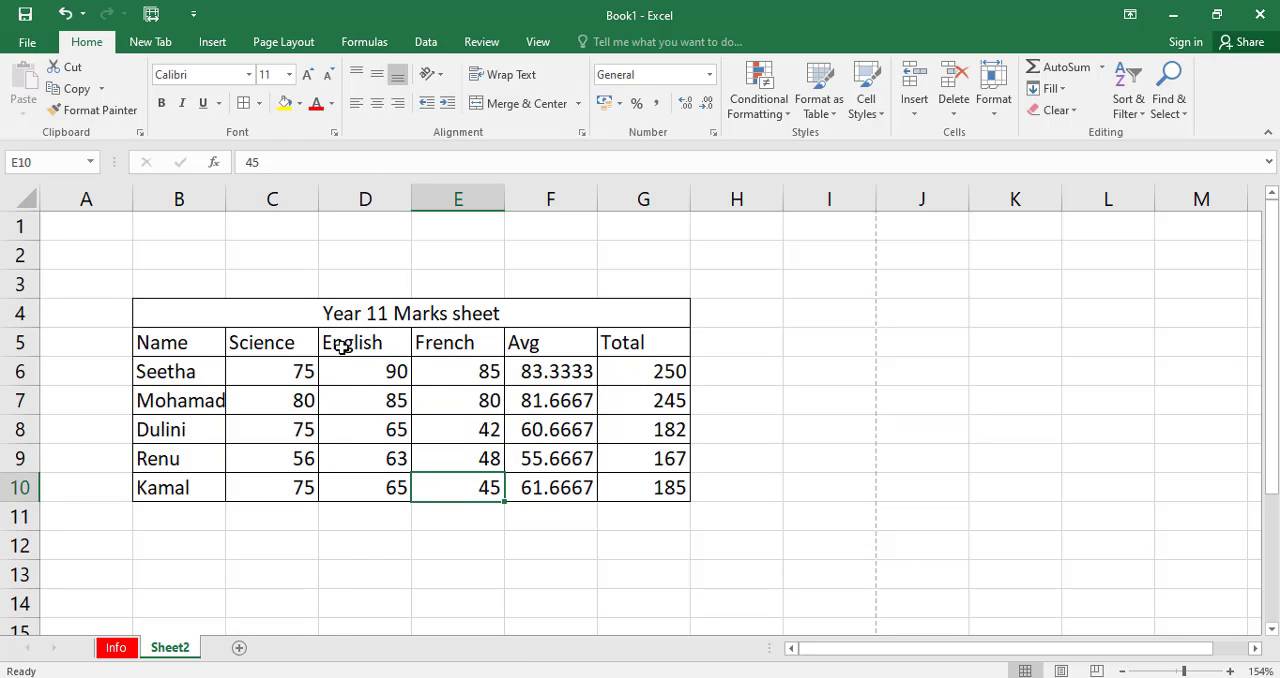
Fill the merged Year 11 Marks sheet title cell with the orange theme color.
left_click(300, 308)
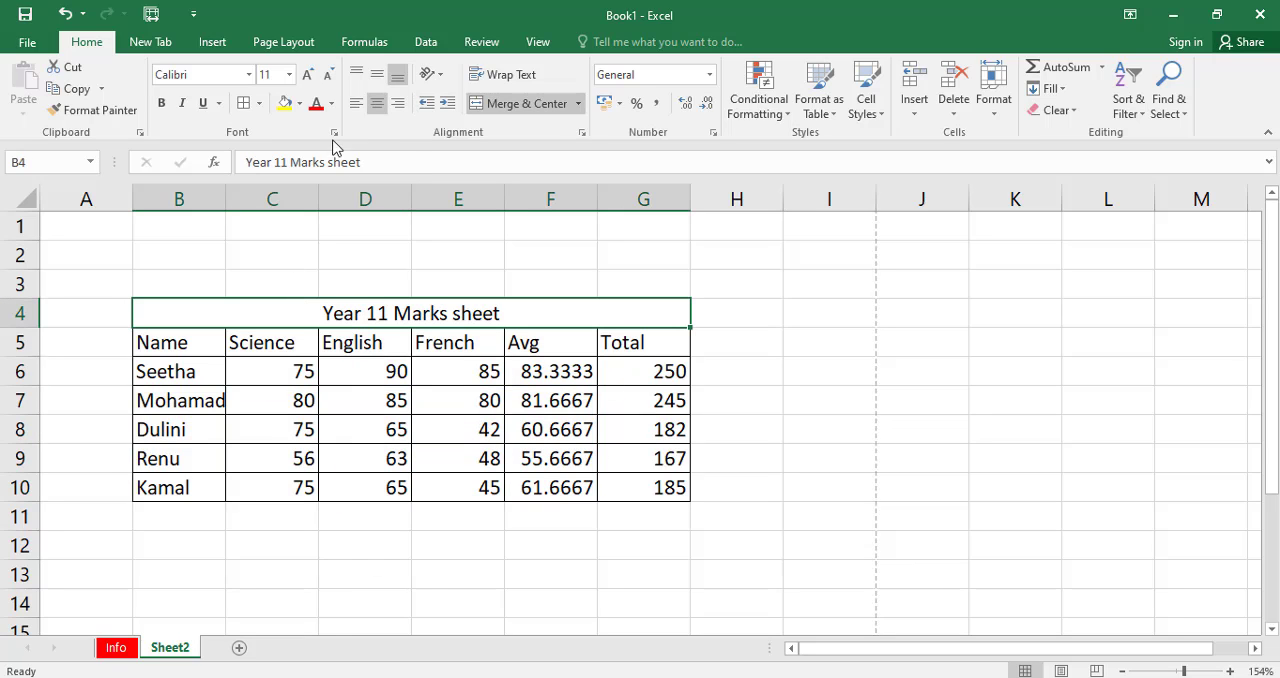
left_click(299, 103)
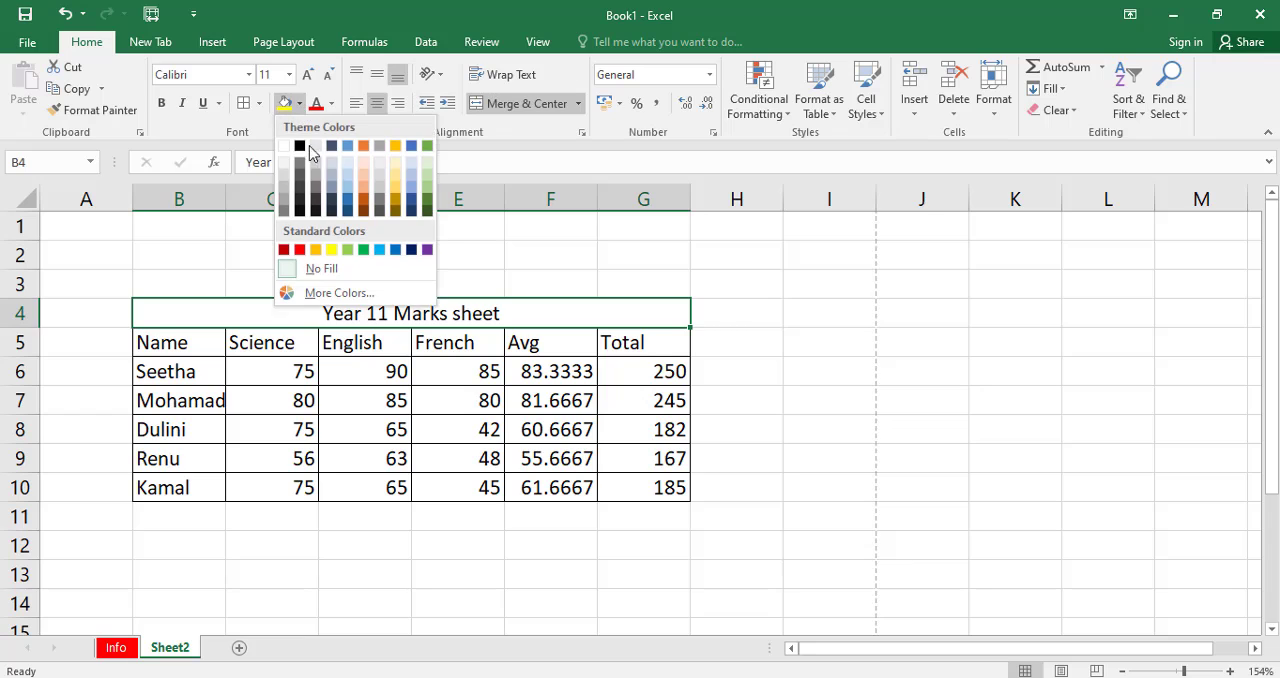
left_click(363, 146)
left_click(302, 428)
Set the font color of the header row B5:G5, from Name to Total, to standard red.
left_click_drag(180, 347, 605, 345)
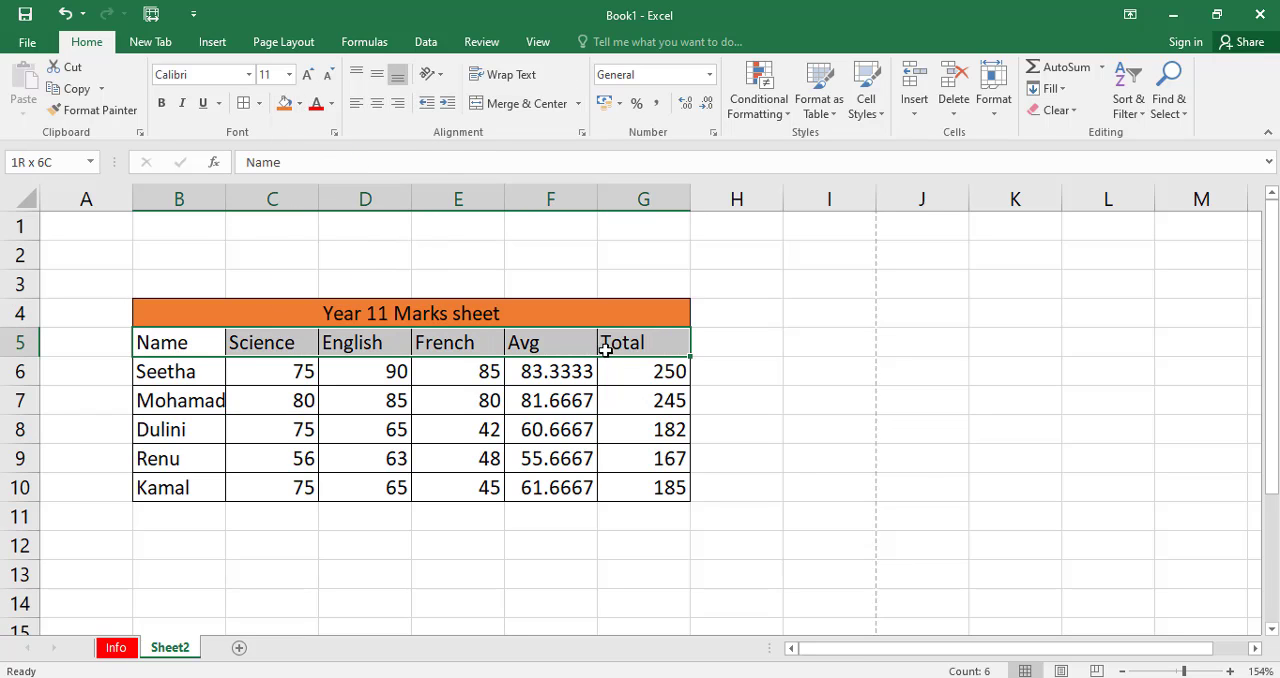
left_click(331, 103)
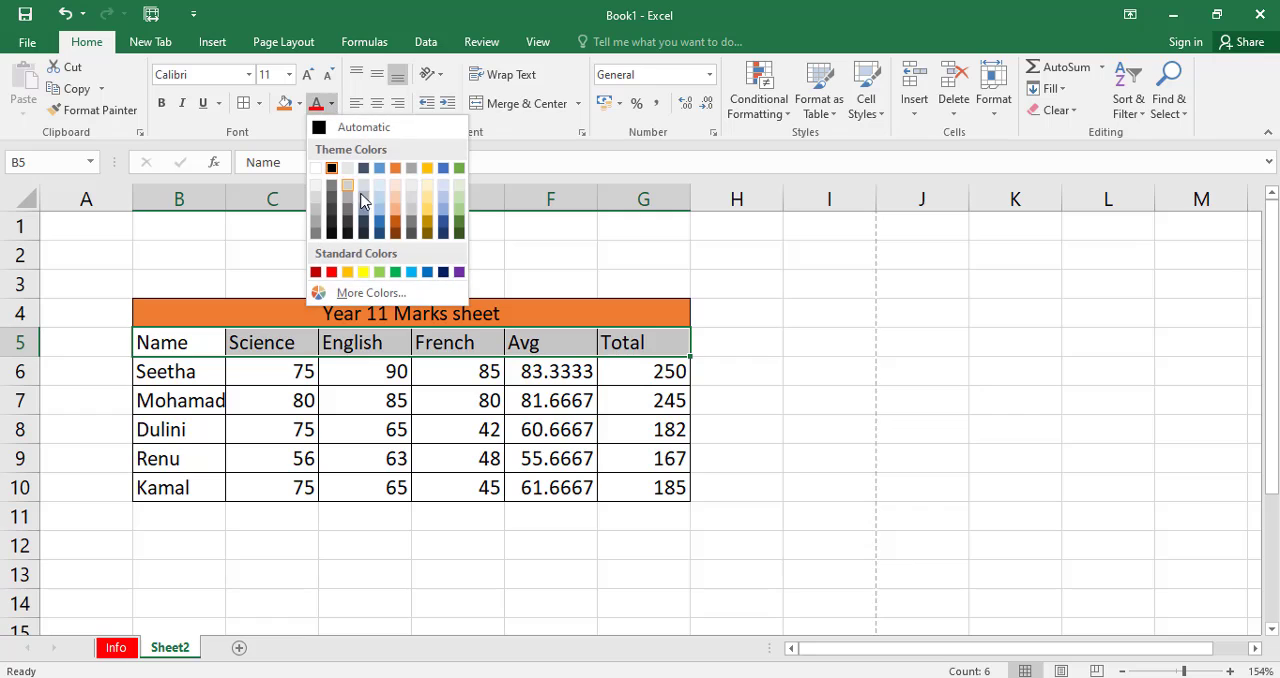
left_click(332, 272)
left_click(364, 428)
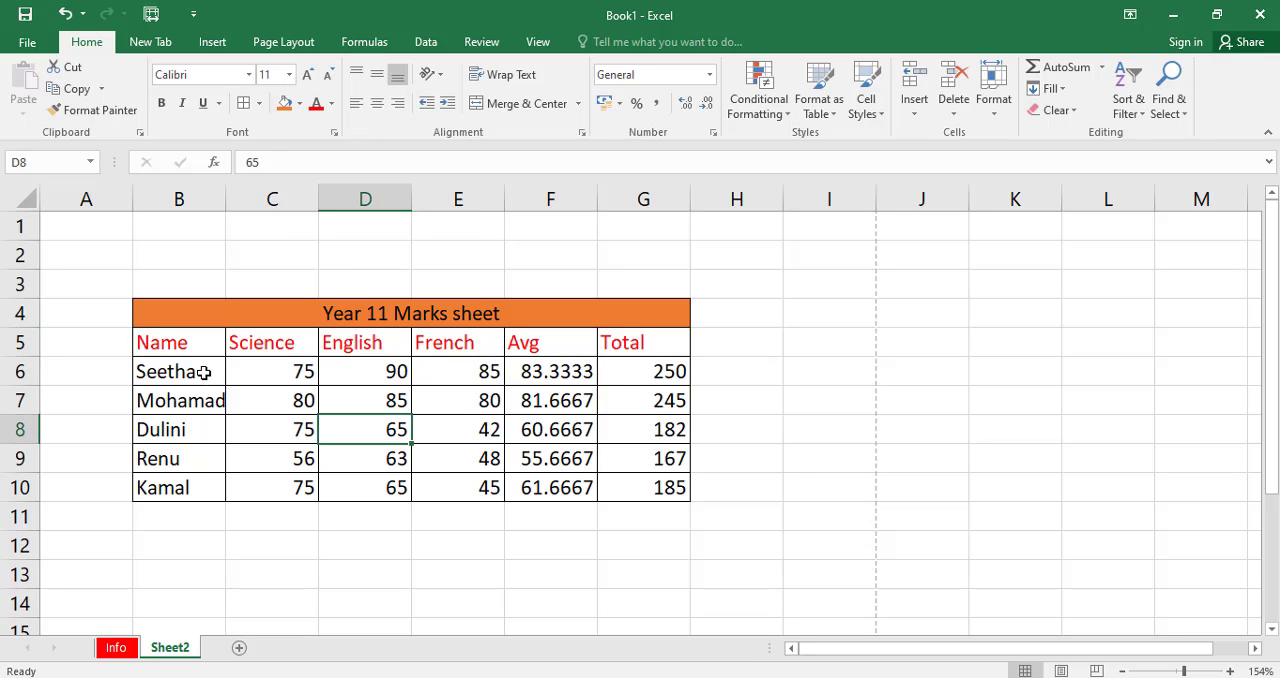
Check the formatted marks table in the print preview and return to the worksheet.
left_click(28, 44)
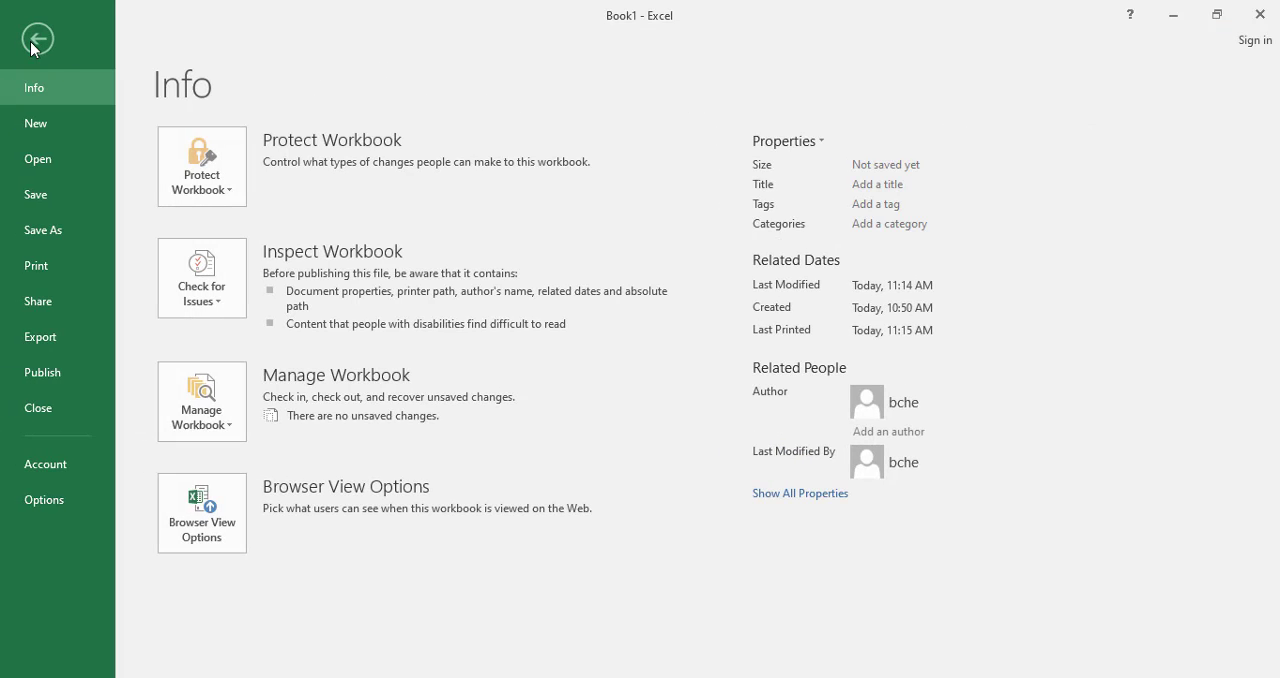
left_click(58, 273)
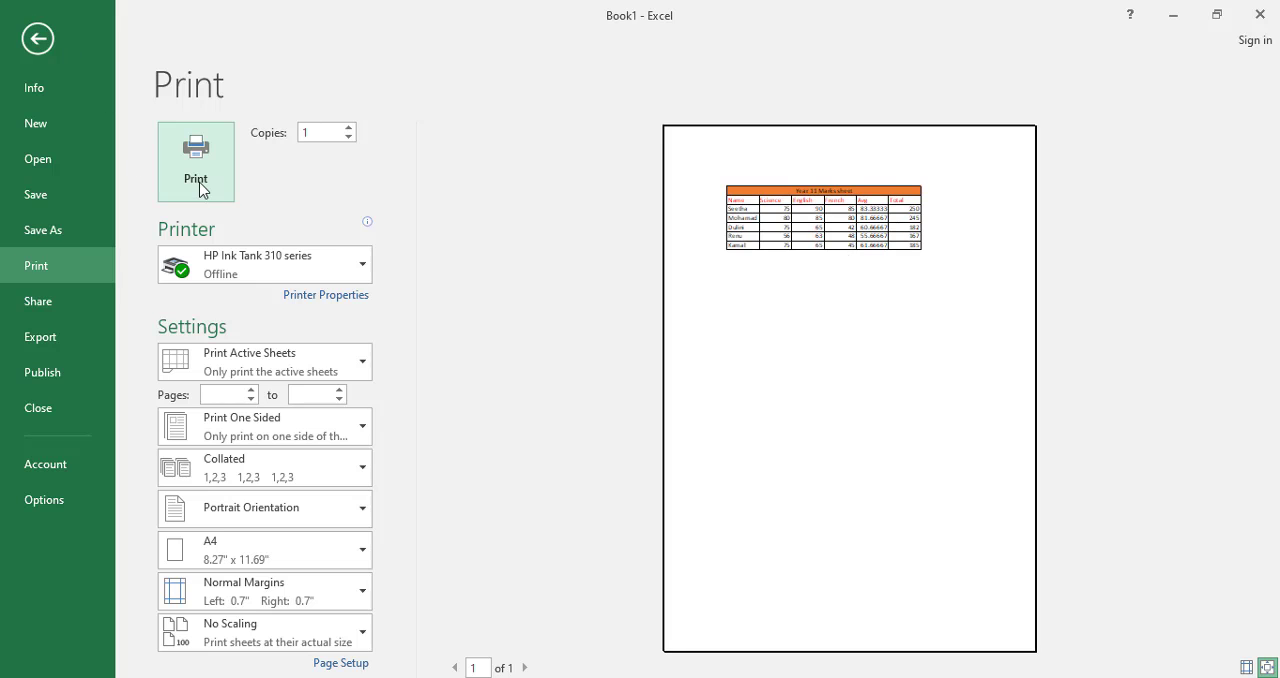
left_click(38, 39)
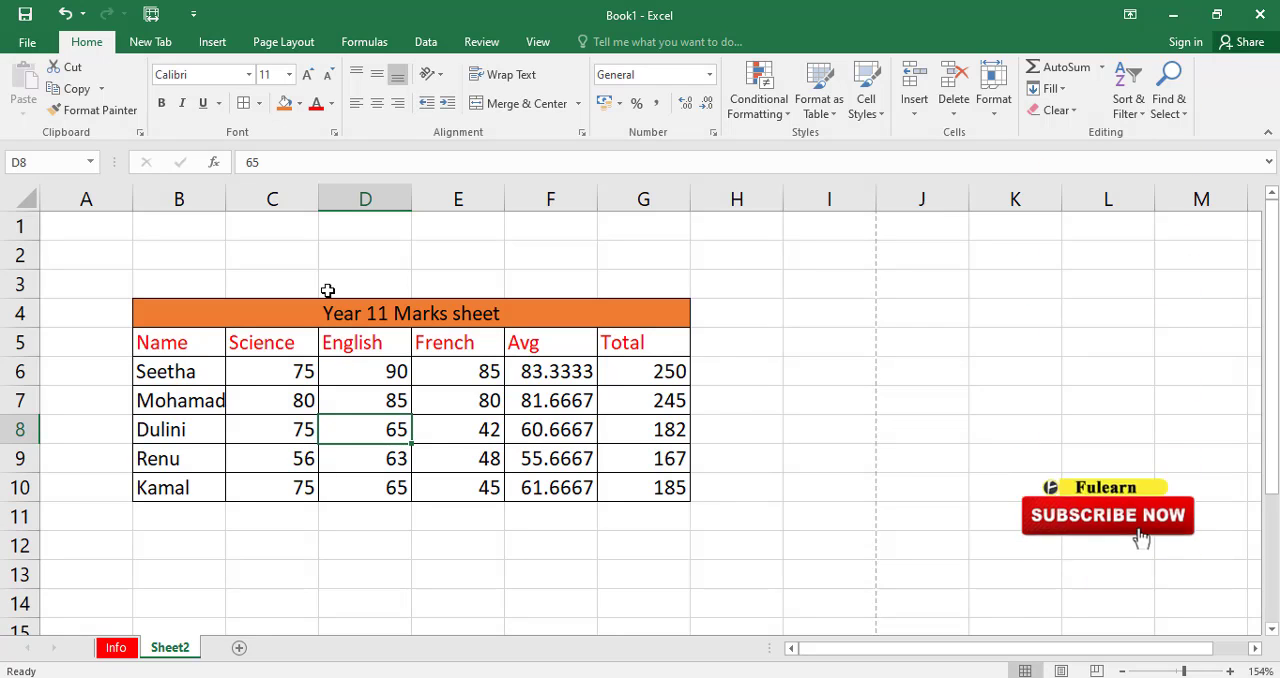
left_click(372, 312)
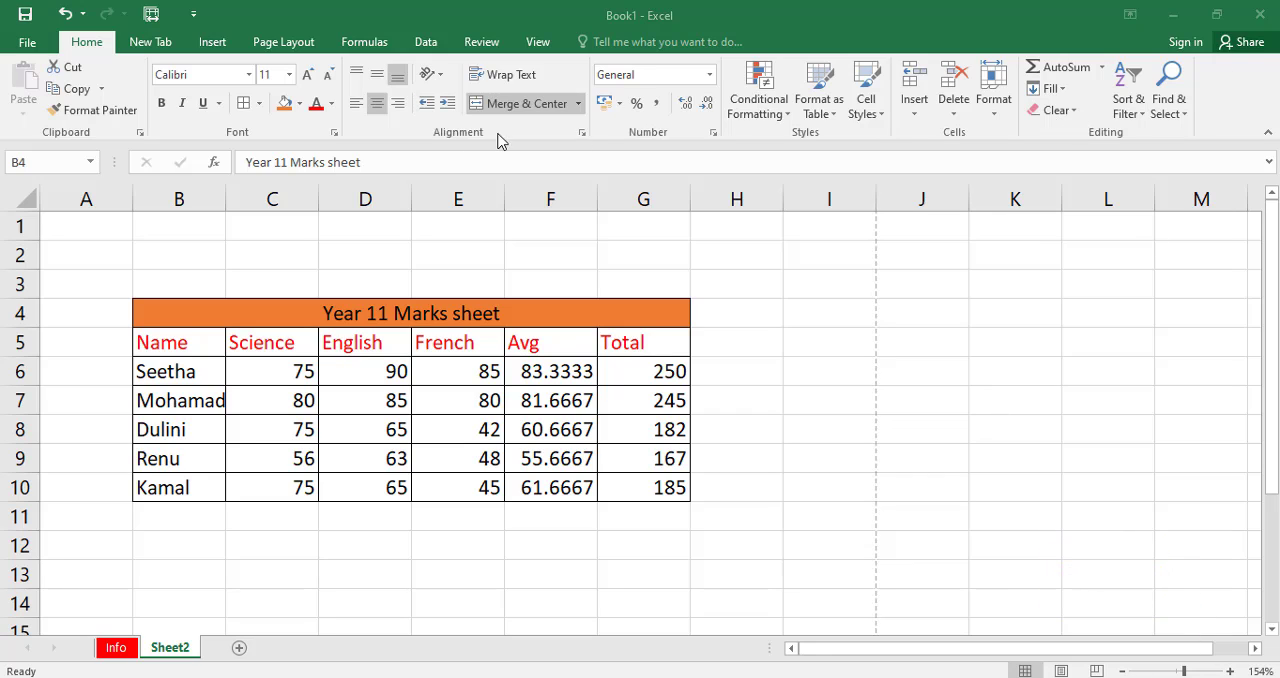
left_click(1104, 68)
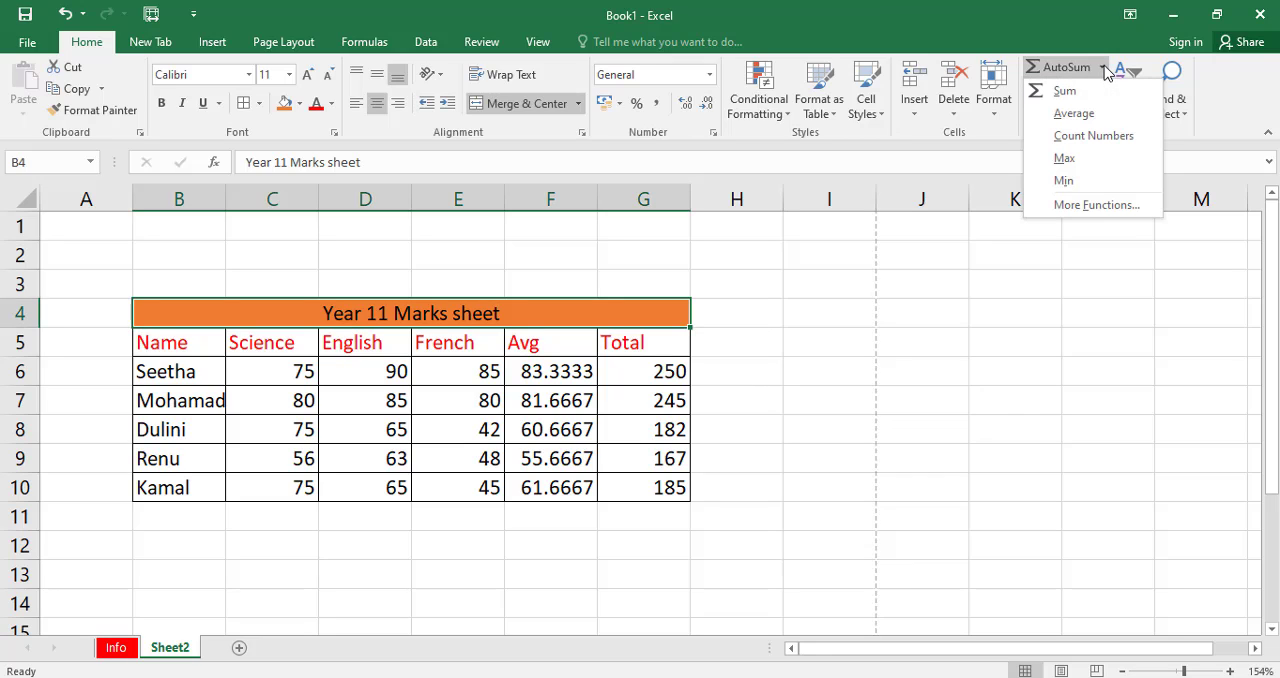
left_click(774, 333)
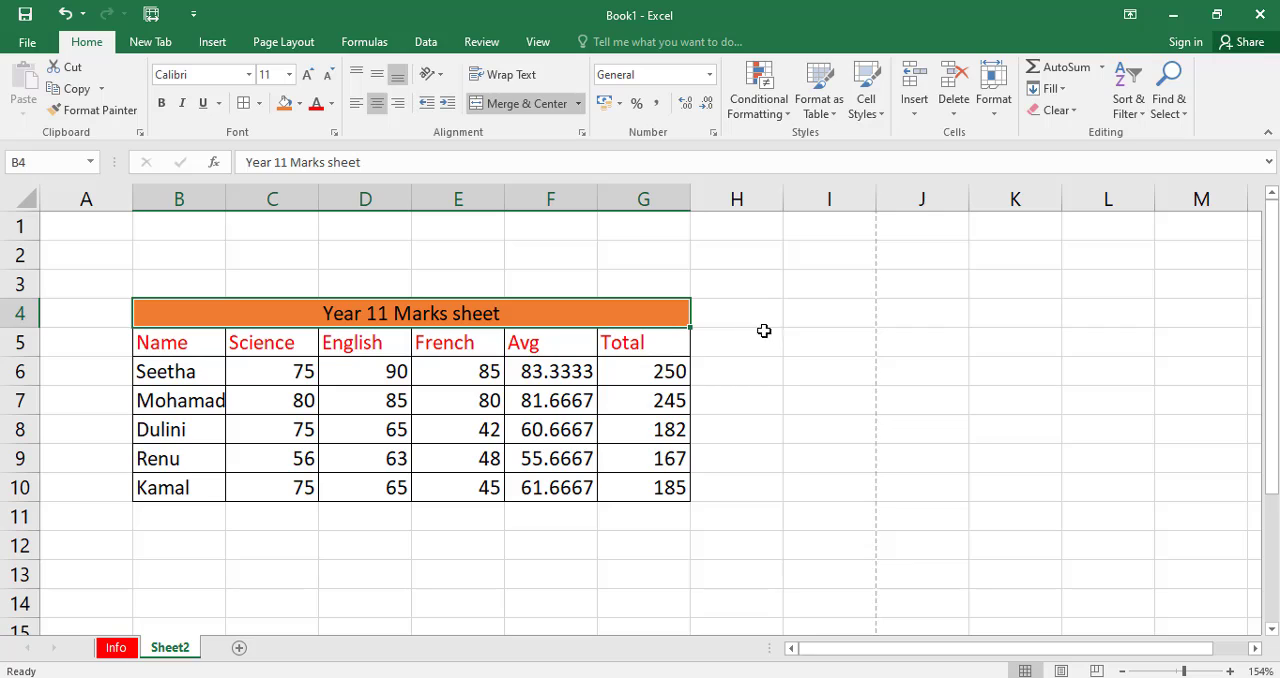